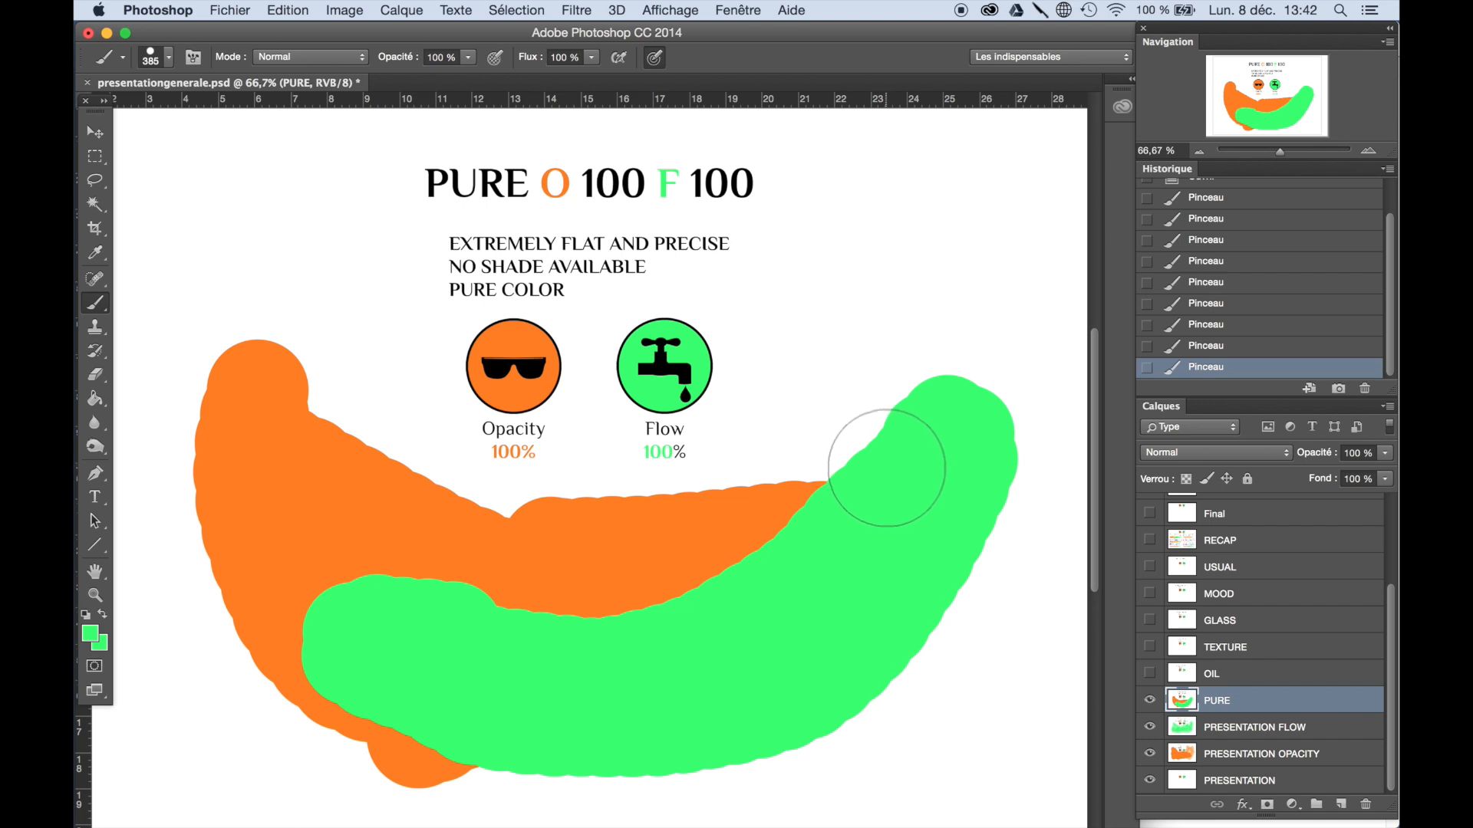
Show and select the OIL layer and set the brush flow to 50%
{"action": "left_click", "coordinate": [1149, 673]}
{"action": "left_click", "coordinate": [1219, 676]}
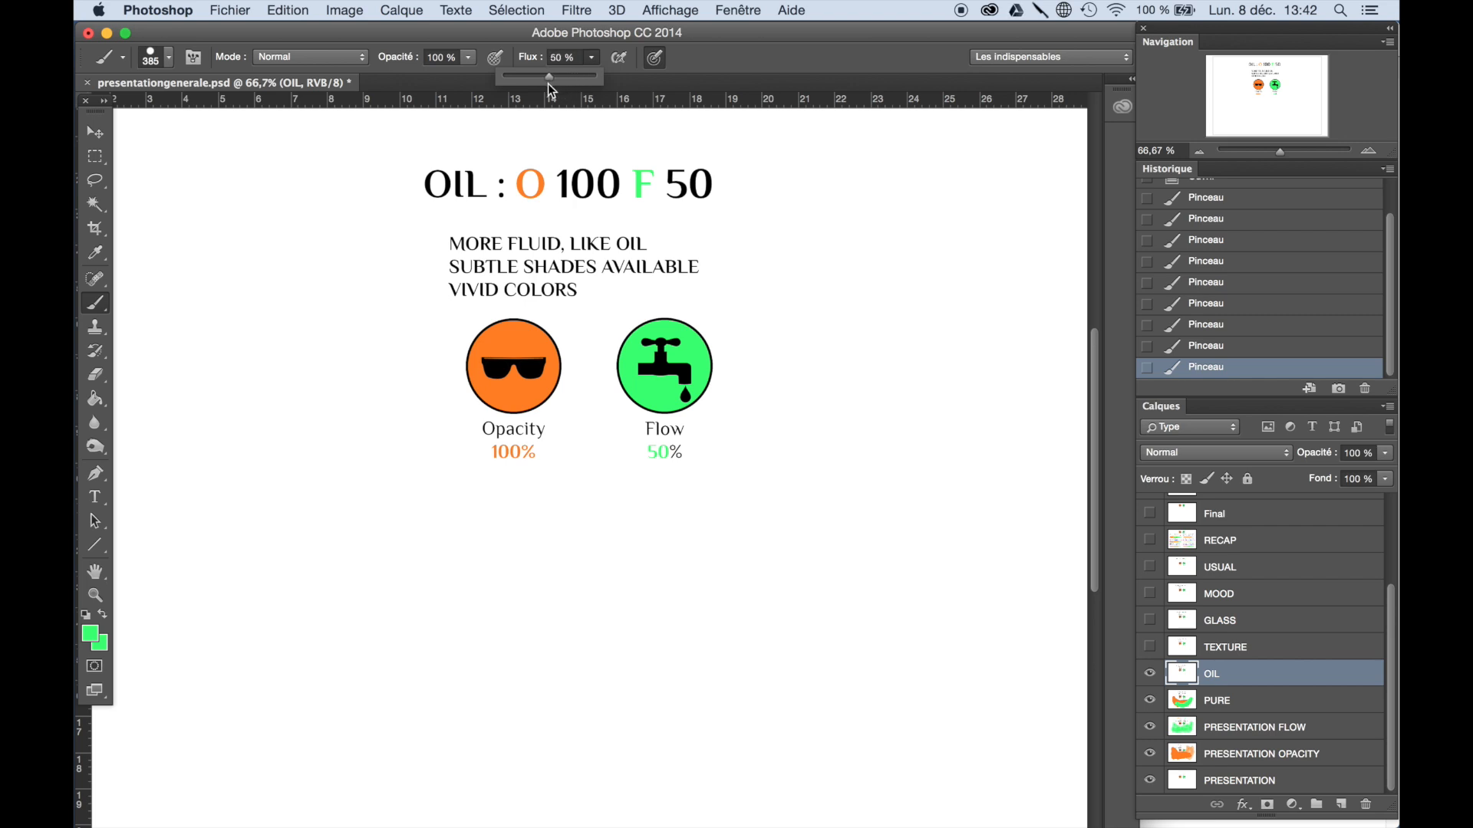
{"action": "left_click_drag", "start_coordinate": [549, 85], "coordinate": [548, 84]}
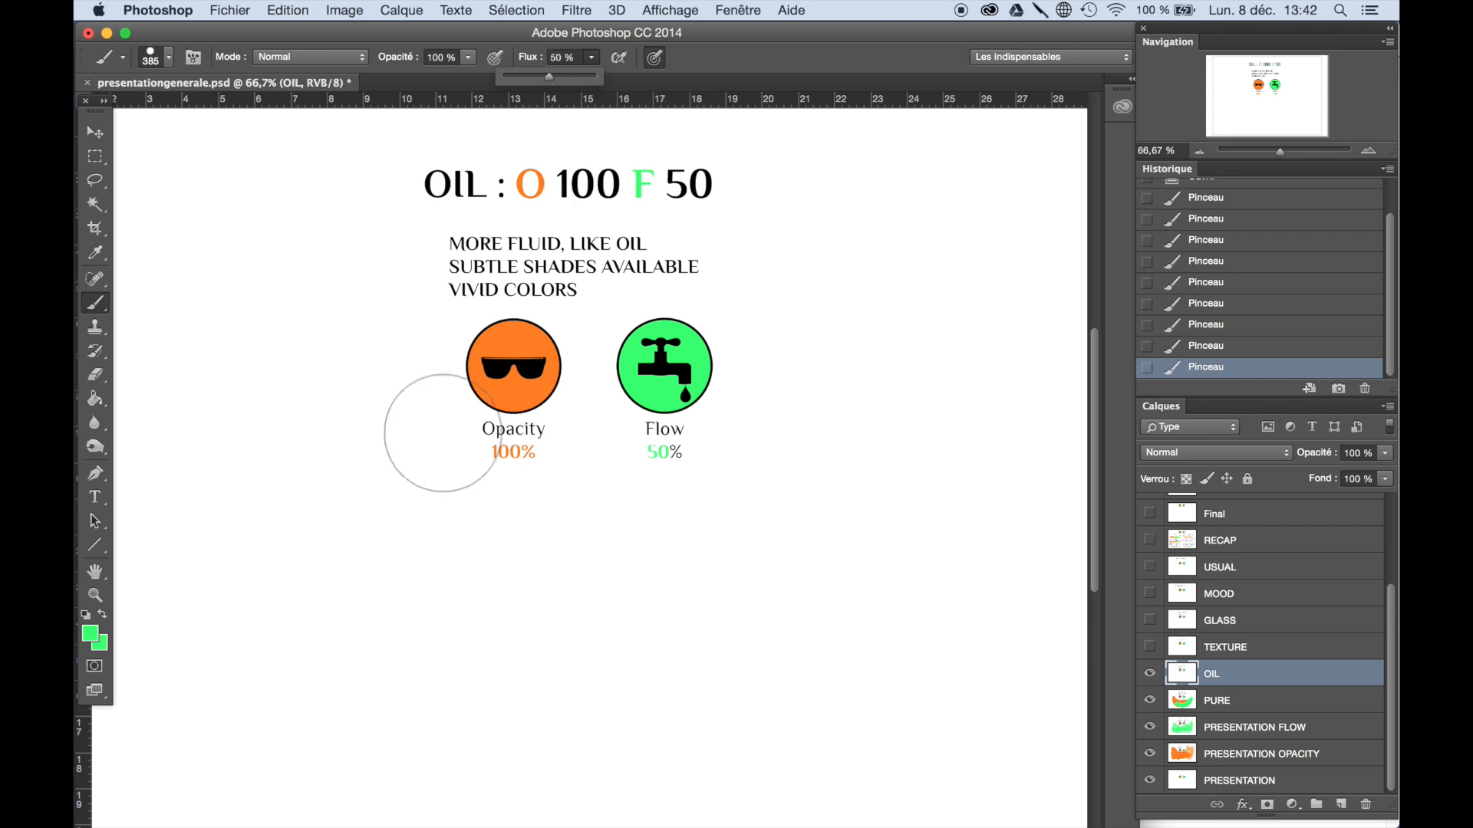
Paint broad orange strokes on the OIL layer and overlap them with green, sampling both colours from the Opacity and Flow icons
{"action": "left_click", "coordinate": [527, 391], "text": "alt"}
{"action": "mouse_move", "coordinate": [247, 331]}
{"action": "left_mouse_down"}
{"action": "mouse_move", "coordinate": [240, 558]}
{"action": "mouse_move", "coordinate": [284, 619]}
{"action": "mouse_move", "coordinate": [326, 602]}
{"action": "mouse_move", "coordinate": [260, 430]}
{"action": "mouse_move", "coordinate": [311, 411]}
{"action": "mouse_move", "coordinate": [356, 617]}
{"action": "mouse_move", "coordinate": [425, 678]}
{"action": "mouse_move", "coordinate": [493, 683]}
{"action": "mouse_move", "coordinate": [555, 629]}
{"action": "mouse_move", "coordinate": [536, 561]}
{"action": "mouse_move", "coordinate": [422, 547]}
{"action": "mouse_move", "coordinate": [426, 608]}
{"action": "mouse_move", "coordinate": [510, 616]}
{"action": "mouse_move", "coordinate": [613, 591]}
{"action": "mouse_move", "coordinate": [763, 509]}
{"action": "mouse_move", "coordinate": [843, 560]}
{"action": "mouse_move", "coordinate": [719, 643]}
{"action": "mouse_move", "coordinate": [635, 586]}
{"action": "mouse_move", "coordinate": [517, 688]}
{"action": "mouse_move", "coordinate": [689, 633]}
{"action": "mouse_move", "coordinate": [823, 523]}
{"action": "mouse_move", "coordinate": [942, 486]}
{"action": "mouse_move", "coordinate": [612, 694]}
{"action": "left_mouse_up"}
{"action": "left_click", "coordinate": [656, 376], "text": "alt"}
{"action": "mouse_move", "coordinate": [990, 384]}
{"action": "left_mouse_down"}
{"action": "mouse_move", "coordinate": [855, 565]}
{"action": "mouse_move", "coordinate": [816, 656]}
{"action": "mouse_move", "coordinate": [902, 677]}
{"action": "mouse_move", "coordinate": [566, 697]}
{"action": "mouse_move", "coordinate": [289, 631]}
{"action": "mouse_move", "coordinate": [404, 719]}
{"action": "mouse_move", "coordinate": [635, 674]}
{"action": "mouse_move", "coordinate": [438, 619]}
{"action": "mouse_move", "coordinate": [398, 582]}
{"action": "mouse_move", "coordinate": [338, 649]}
{"action": "mouse_move", "coordinate": [460, 652]}
{"action": "left_mouse_up"}
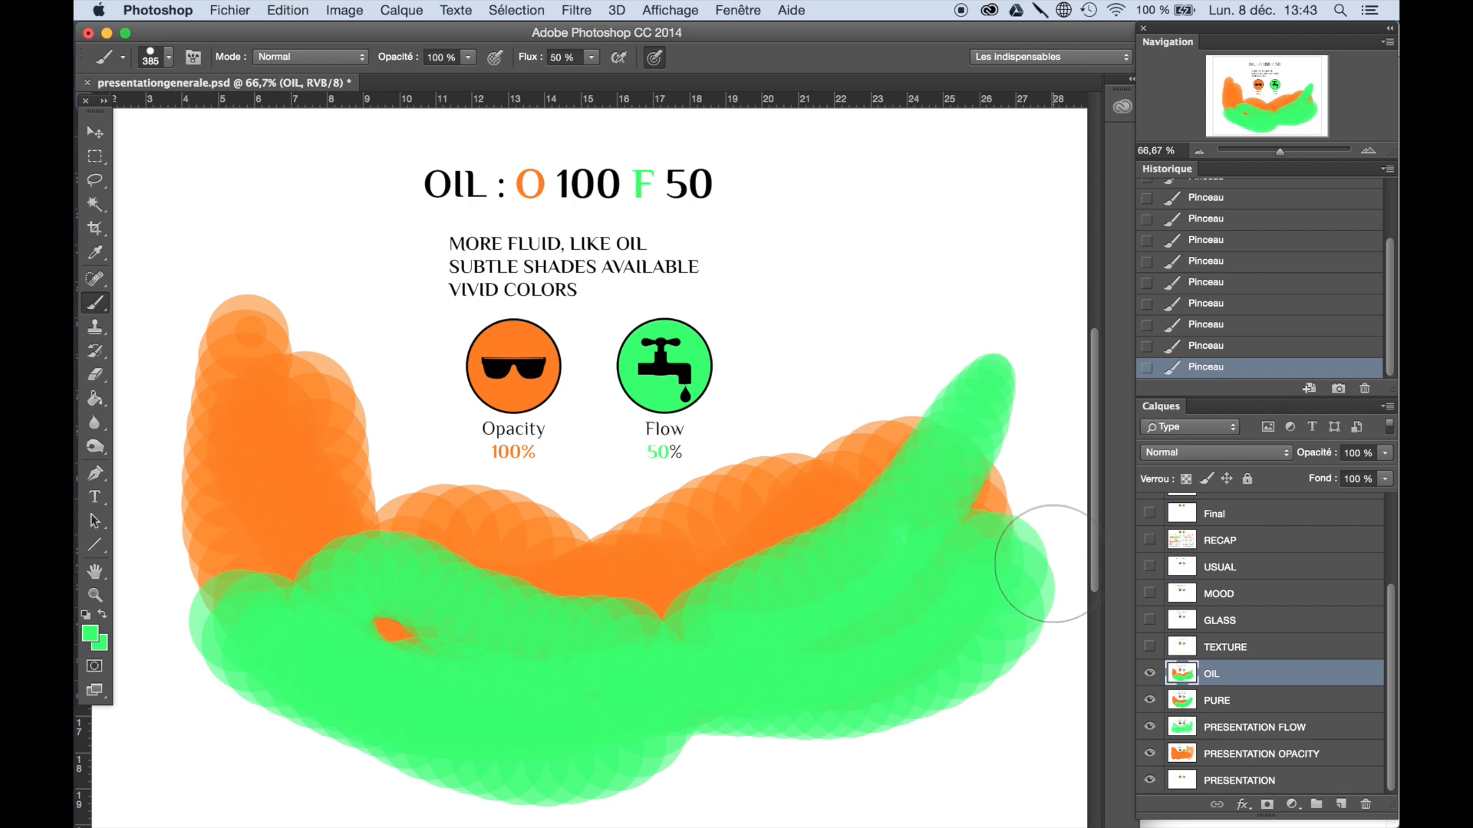
Show and select the TEXTURE layer and sample orange from the Opacity icon as the brush colour
{"action": "left_click", "coordinate": [1150, 646]}
{"action": "left_click", "coordinate": [1225, 647]}
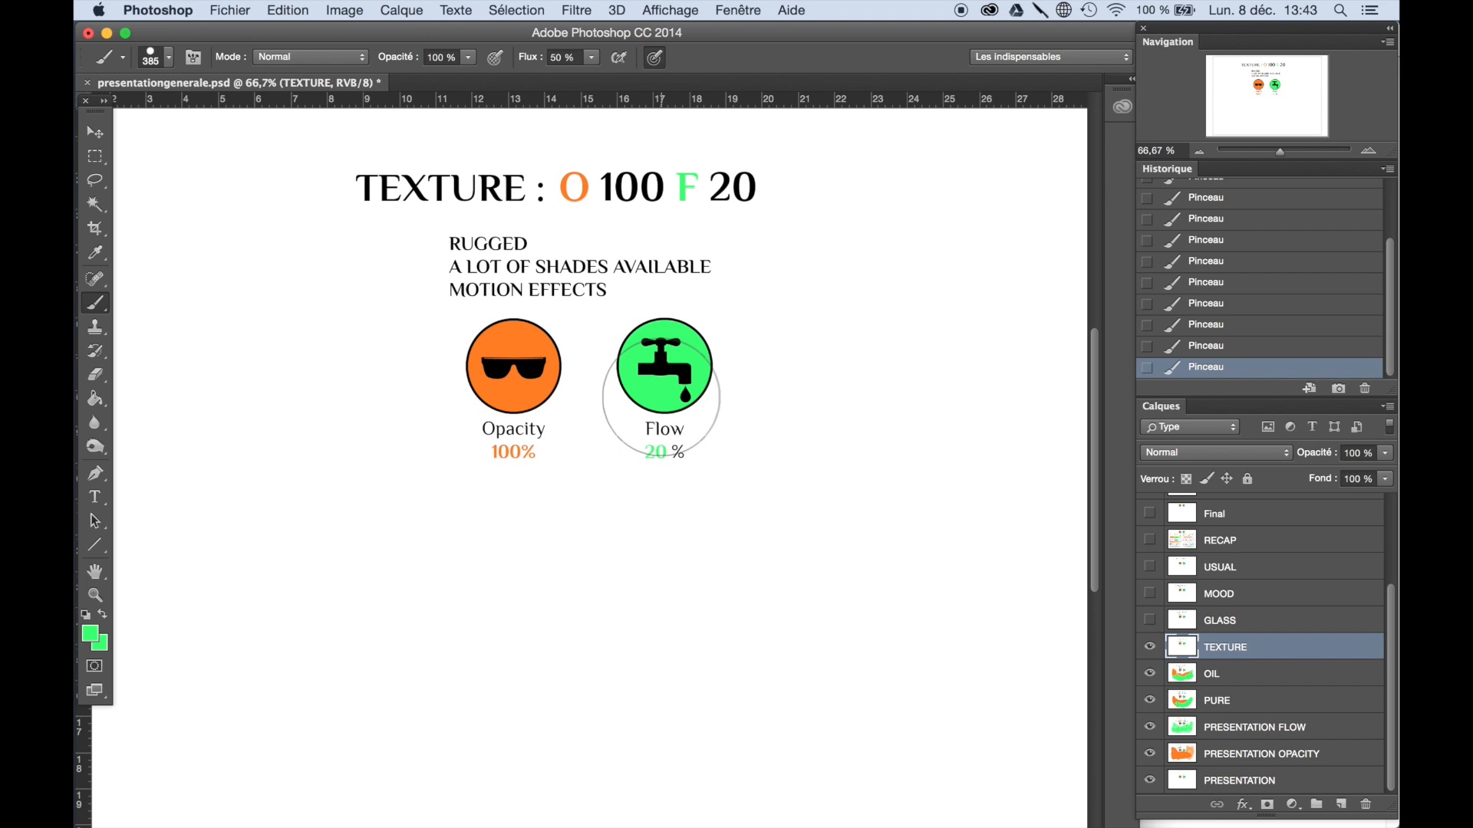
{"action": "left_click", "coordinate": [524, 386], "text": "alt"}
Try an orange stroke on the TEXTURE layer at 50% flow and step back in the history to remove it
{"action": "mouse_move", "coordinate": [263, 536]}
{"action": "left_mouse_down"}
{"action": "mouse_move", "coordinate": [512, 600]}
{"action": "mouse_move", "coordinate": [466, 697]}
{"action": "mouse_move", "coordinate": [782, 602]}
{"action": "left_mouse_up"}
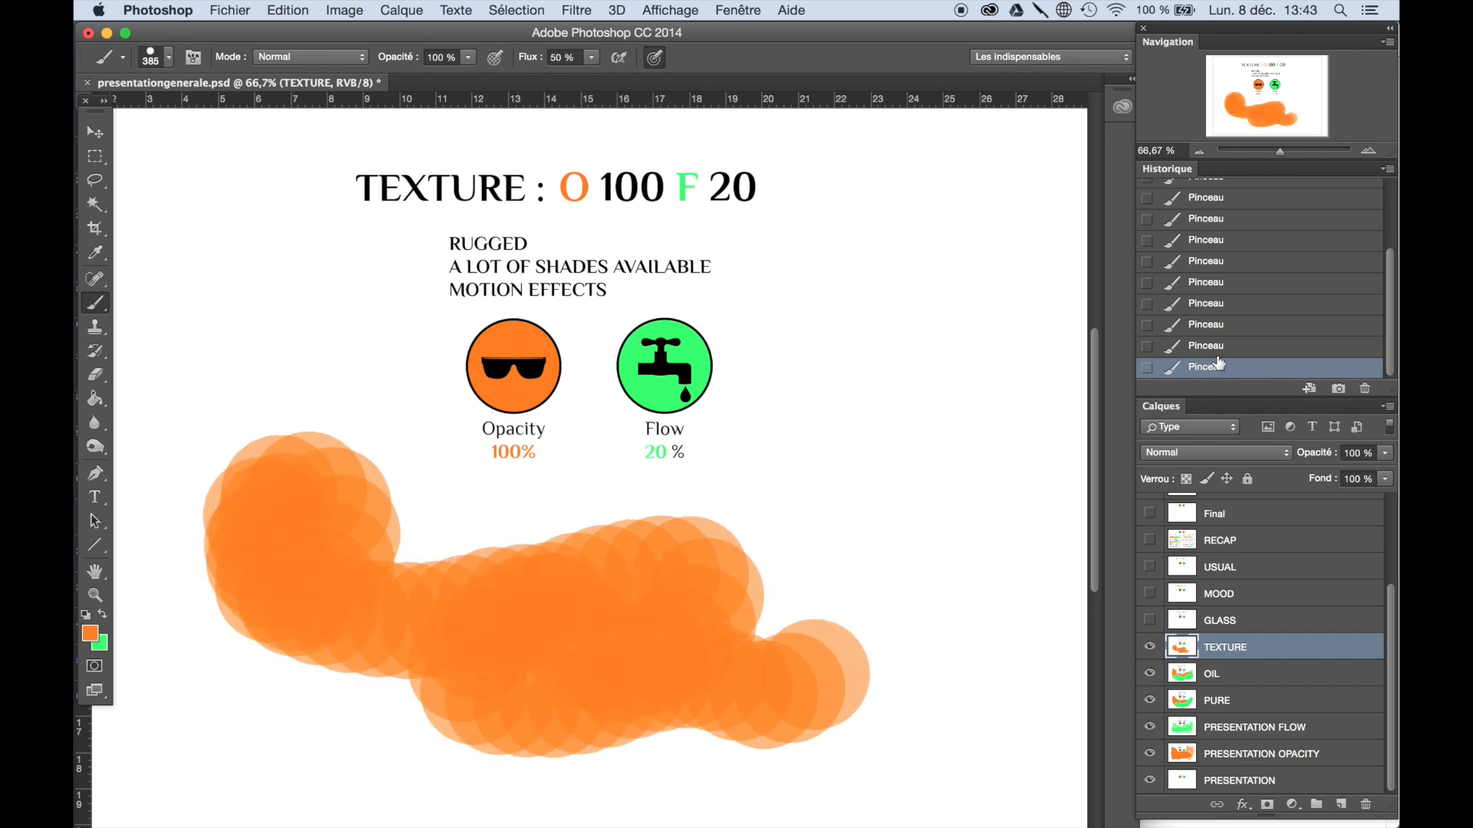
{"action": "left_click", "coordinate": [1212, 346]}
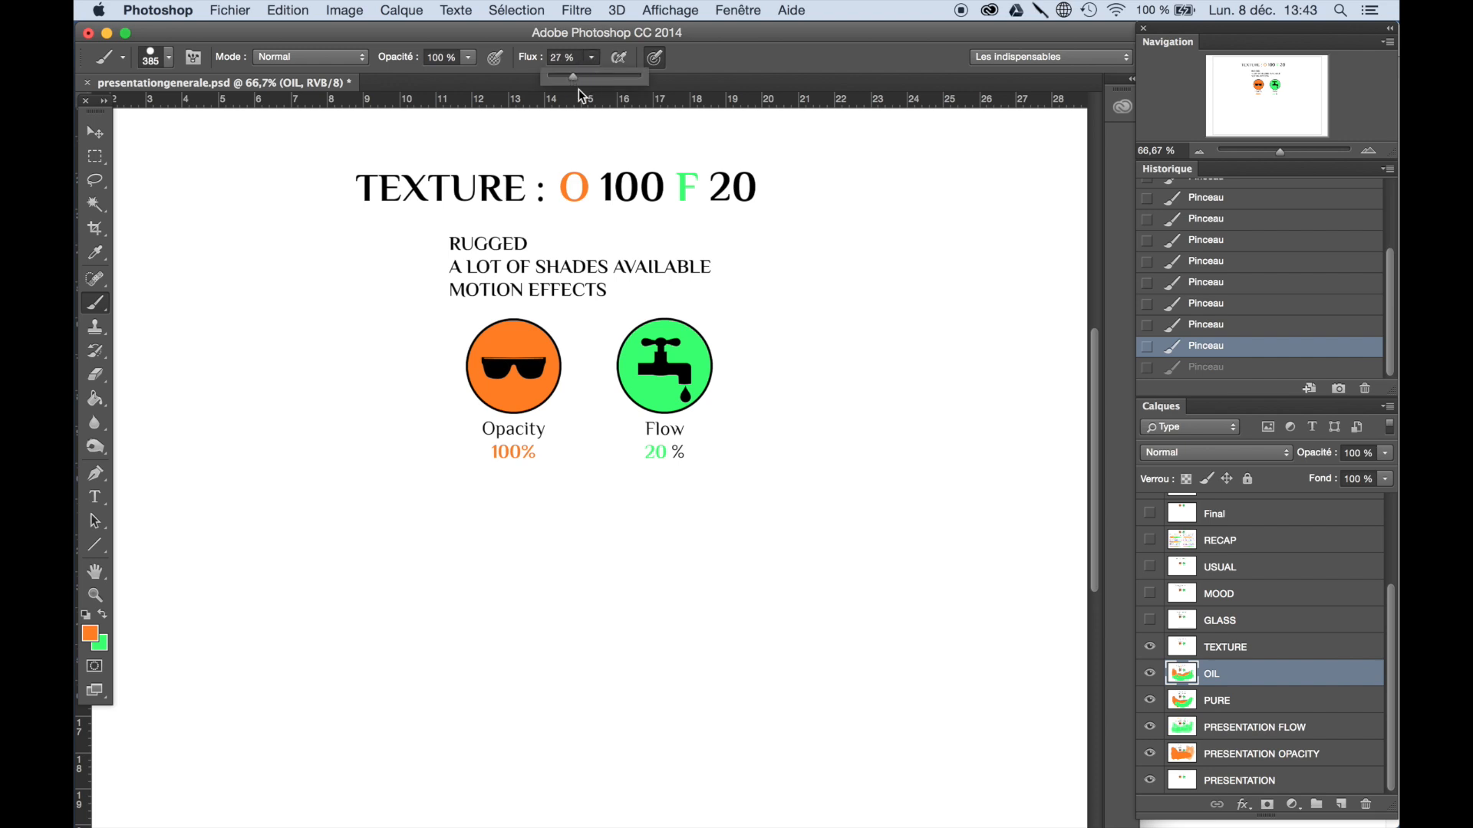
Paint orange strokes on the TEXTURE layer starting at 27% flow, and cover them with green strokes sampled from the Flow icon at 17% flow
{"action": "left_click", "coordinate": [1223, 648]}
{"action": "mouse_move", "coordinate": [306, 437]}
{"action": "left_mouse_down"}
{"action": "mouse_move", "coordinate": [283, 530]}
{"action": "mouse_move", "coordinate": [259, 418]}
{"action": "mouse_move", "coordinate": [232, 453]}
{"action": "mouse_move", "coordinate": [257, 576]}
{"action": "mouse_move", "coordinate": [344, 579]}
{"action": "mouse_move", "coordinate": [412, 659]}
{"action": "mouse_move", "coordinate": [511, 719]}
{"action": "mouse_move", "coordinate": [642, 665]}
{"action": "mouse_move", "coordinate": [662, 570]}
{"action": "mouse_move", "coordinate": [591, 583]}
{"action": "left_mouse_up"}
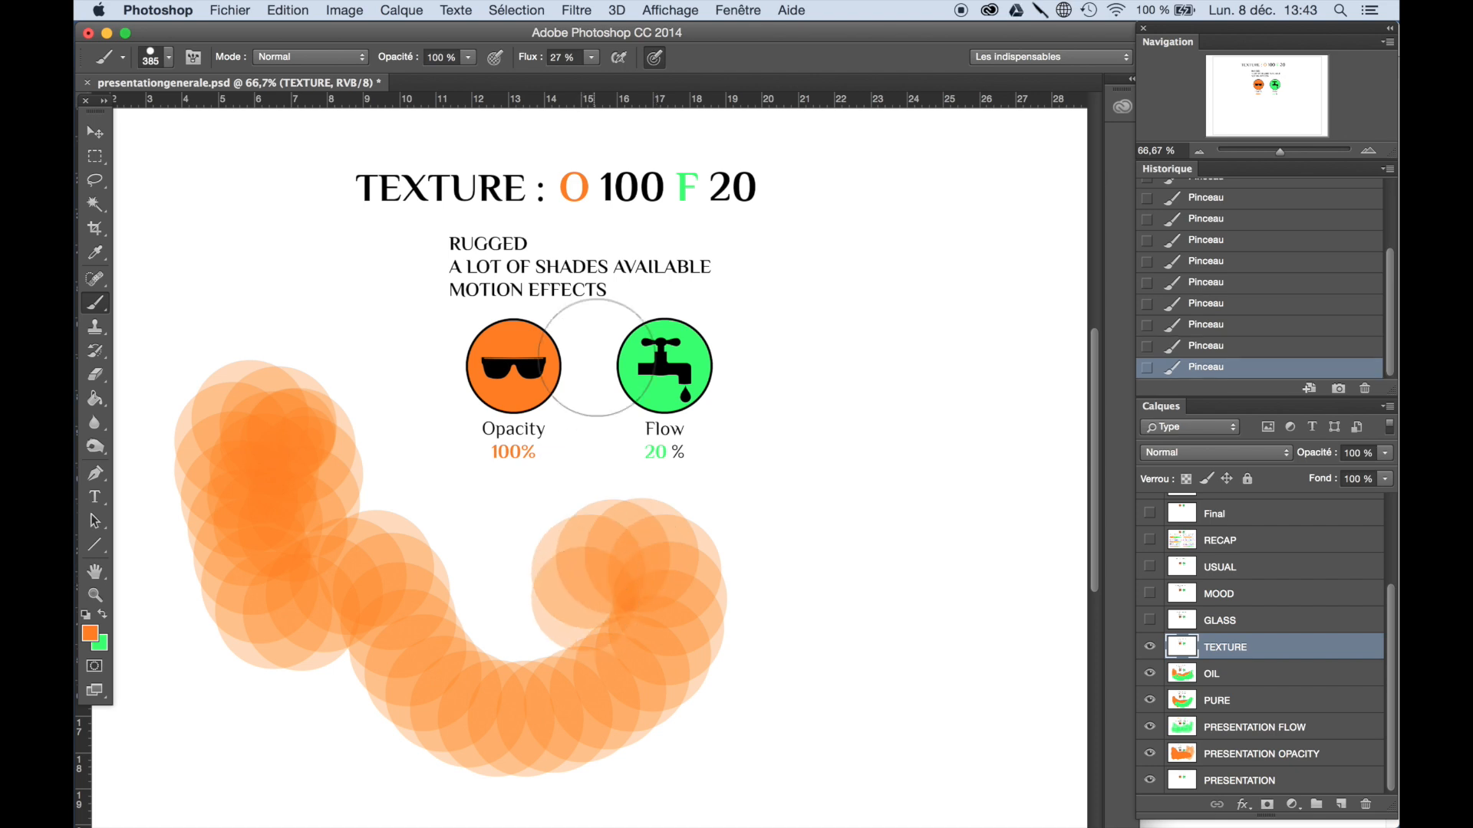
{"action": "mouse_move", "coordinate": [529, 460]}
{"action": "left_mouse_down"}
{"action": "mouse_move", "coordinate": [509, 624]}
{"action": "mouse_move", "coordinate": [371, 444]}
{"action": "mouse_move", "coordinate": [720, 542]}
{"action": "mouse_move", "coordinate": [940, 519]}
{"action": "mouse_move", "coordinate": [746, 565]}
{"action": "mouse_move", "coordinate": [526, 701]}
{"action": "mouse_move", "coordinate": [743, 683]}
{"action": "mouse_move", "coordinate": [949, 623]}
{"action": "mouse_move", "coordinate": [785, 674]}
{"action": "mouse_move", "coordinate": [943, 468]}
{"action": "left_mouse_up"}
{"action": "left_click", "coordinate": [670, 372], "text": "alt"}
{"action": "mouse_move", "coordinate": [789, 585]}
{"action": "left_mouse_down"}
{"action": "mouse_move", "coordinate": [531, 530]}
{"action": "mouse_move", "coordinate": [419, 554]}
{"action": "mouse_move", "coordinate": [466, 631]}
{"action": "mouse_move", "coordinate": [608, 716]}
{"action": "mouse_move", "coordinate": [733, 744]}
{"action": "mouse_move", "coordinate": [851, 710]}
{"action": "mouse_move", "coordinate": [952, 637]}
{"action": "mouse_move", "coordinate": [962, 532]}
{"action": "mouse_move", "coordinate": [921, 405]}
{"action": "mouse_move", "coordinate": [866, 461]}
{"action": "mouse_move", "coordinate": [840, 579]}
{"action": "mouse_move", "coordinate": [856, 660]}
{"action": "mouse_move", "coordinate": [889, 567]}
{"action": "mouse_move", "coordinate": [892, 466]}
{"action": "mouse_move", "coordinate": [858, 453]}
{"action": "mouse_move", "coordinate": [817, 627]}
{"action": "mouse_move", "coordinate": [662, 734]}
{"action": "mouse_move", "coordinate": [427, 740]}
{"action": "mouse_move", "coordinate": [272, 583]}
{"action": "mouse_move", "coordinate": [188, 356]}
{"action": "mouse_move", "coordinate": [206, 680]}
{"action": "mouse_move", "coordinate": [286, 826]}
{"action": "mouse_move", "coordinate": [404, 622]}
{"action": "mouse_move", "coordinate": [318, 400]}
{"action": "mouse_move", "coordinate": [315, 273]}
{"action": "mouse_move", "coordinate": [520, 634]}
{"action": "mouse_move", "coordinate": [678, 714]}
{"action": "mouse_move", "coordinate": [859, 688]}
{"action": "mouse_move", "coordinate": [830, 520]}
{"action": "mouse_move", "coordinate": [669, 540]}
{"action": "mouse_move", "coordinate": [606, 507]}
{"action": "left_mouse_up"}
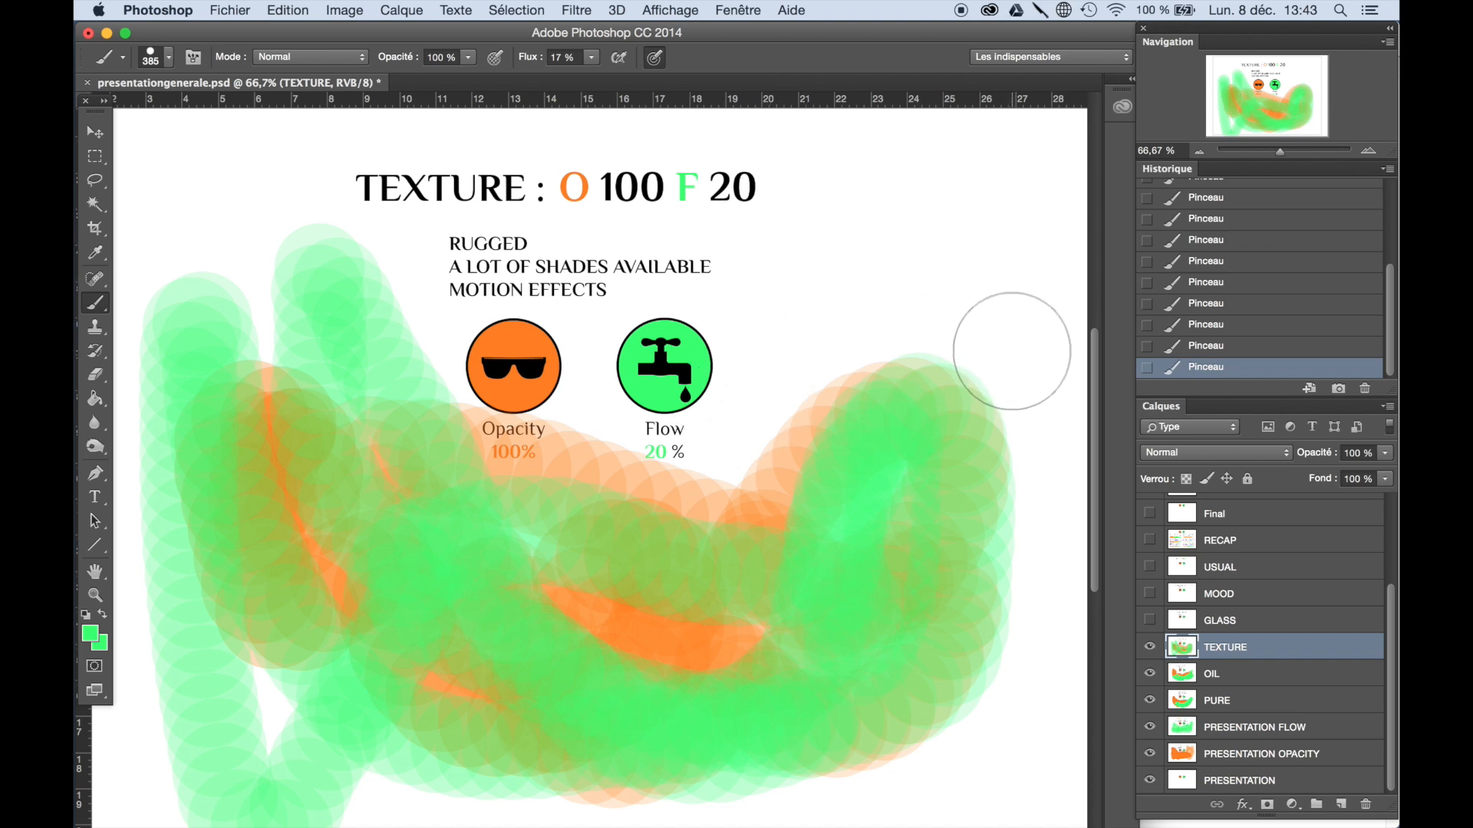
Show and select the GLASS layer and set the brush to 50% opacity and 100% flow
{"action": "left_click", "coordinate": [1150, 621]}
{"action": "left_click", "coordinate": [1215, 620]}
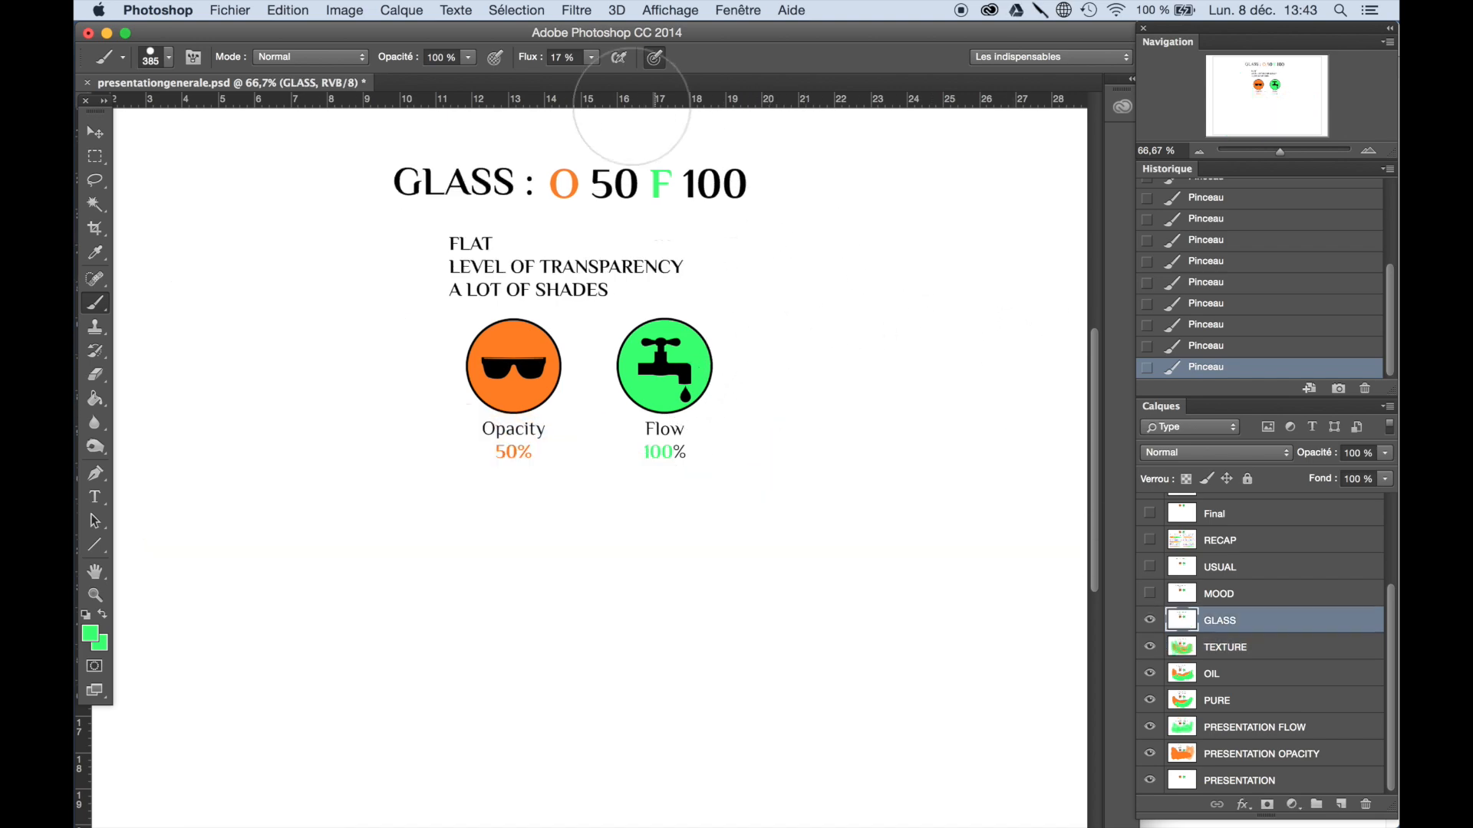
{"action": "left_click", "coordinate": [470, 59]}
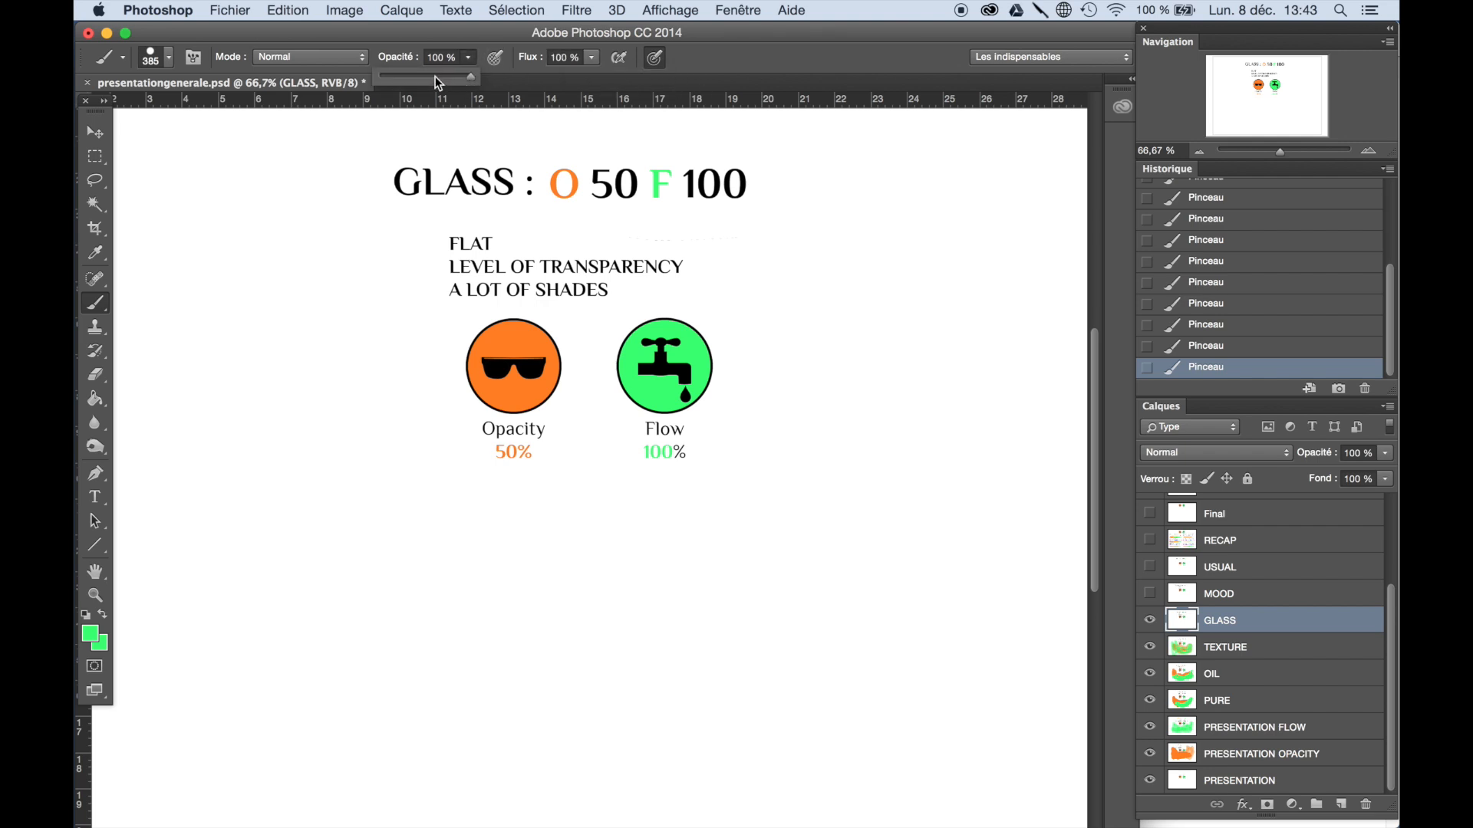
{"action": "left_click_drag", "start_coordinate": [427, 77], "coordinate": [425, 79]}
{"action": "left_click", "coordinate": [537, 347]}
Paint overlapping transparent orange strokes on the GLASS layer and add a diagonal green stroke over them, sampling the colours from the icons
{"action": "left_click", "coordinate": [522, 339], "text": "alt"}
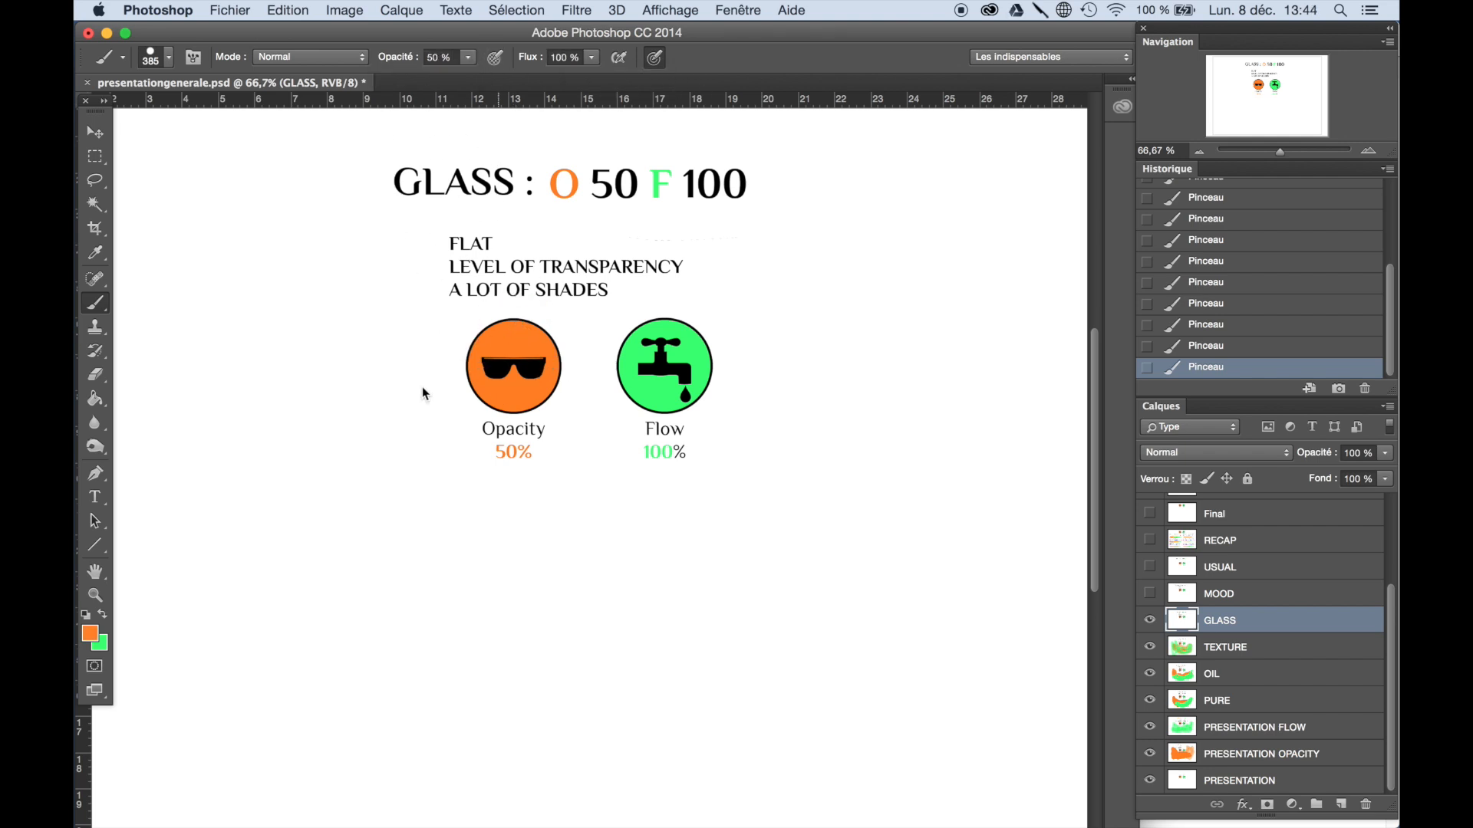
{"action": "mouse_move", "coordinate": [298, 460]}
{"action": "left_mouse_down"}
{"action": "mouse_move", "coordinate": [392, 536]}
{"action": "mouse_move", "coordinate": [526, 595]}
{"action": "mouse_move", "coordinate": [467, 670]}
{"action": "mouse_move", "coordinate": [648, 654]}
{"action": "mouse_move", "coordinate": [797, 744]}
{"action": "left_mouse_up"}
{"action": "mouse_move", "coordinate": [882, 468]}
{"action": "left_mouse_down"}
{"action": "mouse_move", "coordinate": [697, 519]}
{"action": "mouse_move", "coordinate": [887, 575]}
{"action": "mouse_move", "coordinate": [204, 564]}
{"action": "mouse_move", "coordinate": [911, 730]}
{"action": "mouse_move", "coordinate": [861, 744]}
{"action": "mouse_move", "coordinate": [905, 545]}
{"action": "left_mouse_up"}
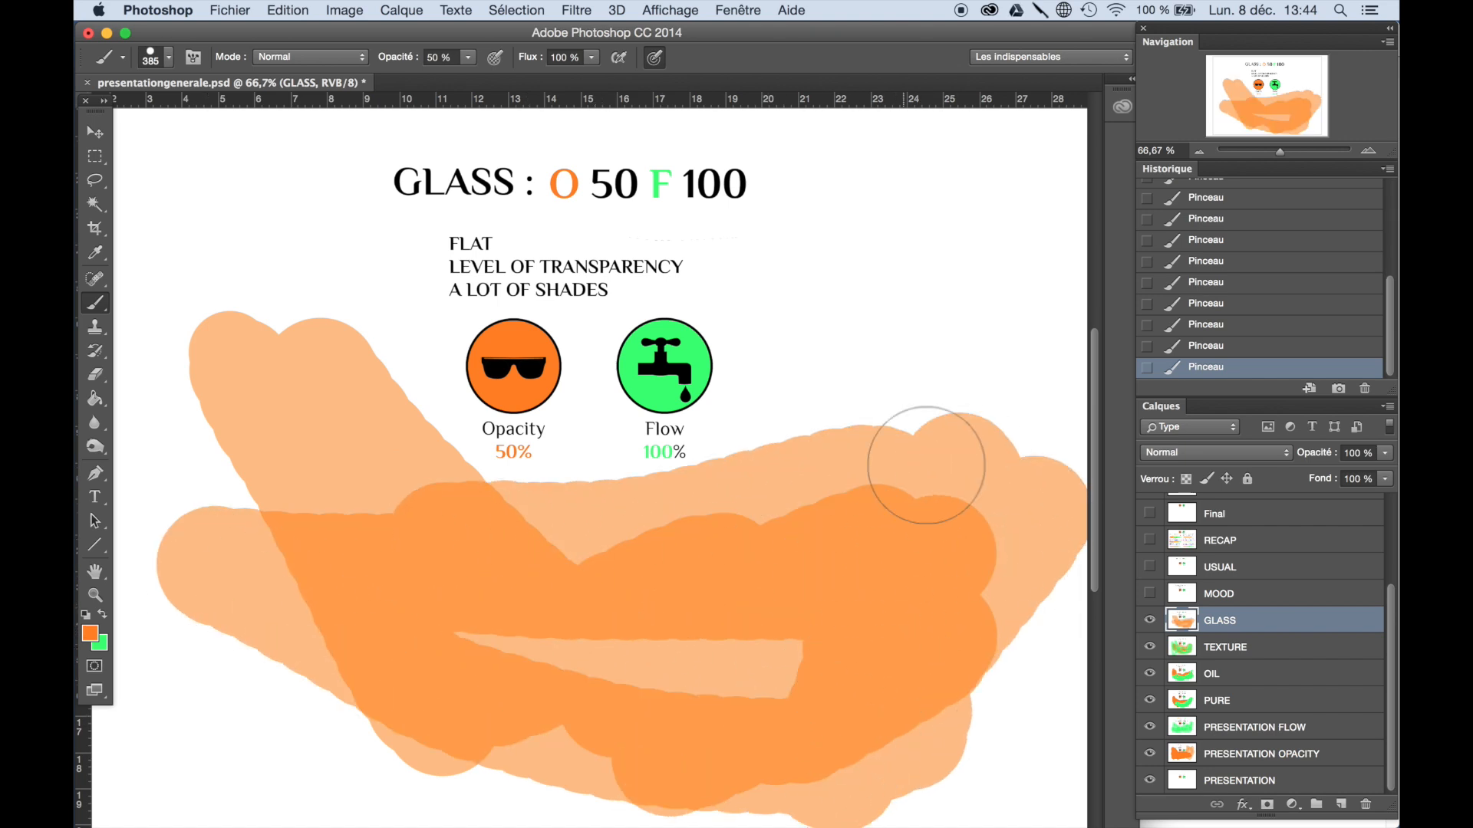
{"action": "left_click", "coordinate": [916, 353]}
{"action": "mouse_move", "coordinate": [985, 745]}
{"action": "left_mouse_down"}
{"action": "mouse_move", "coordinate": [921, 416]}
{"action": "mouse_move", "coordinate": [986, 680]}
{"action": "mouse_move", "coordinate": [996, 295]}
{"action": "left_mouse_up"}
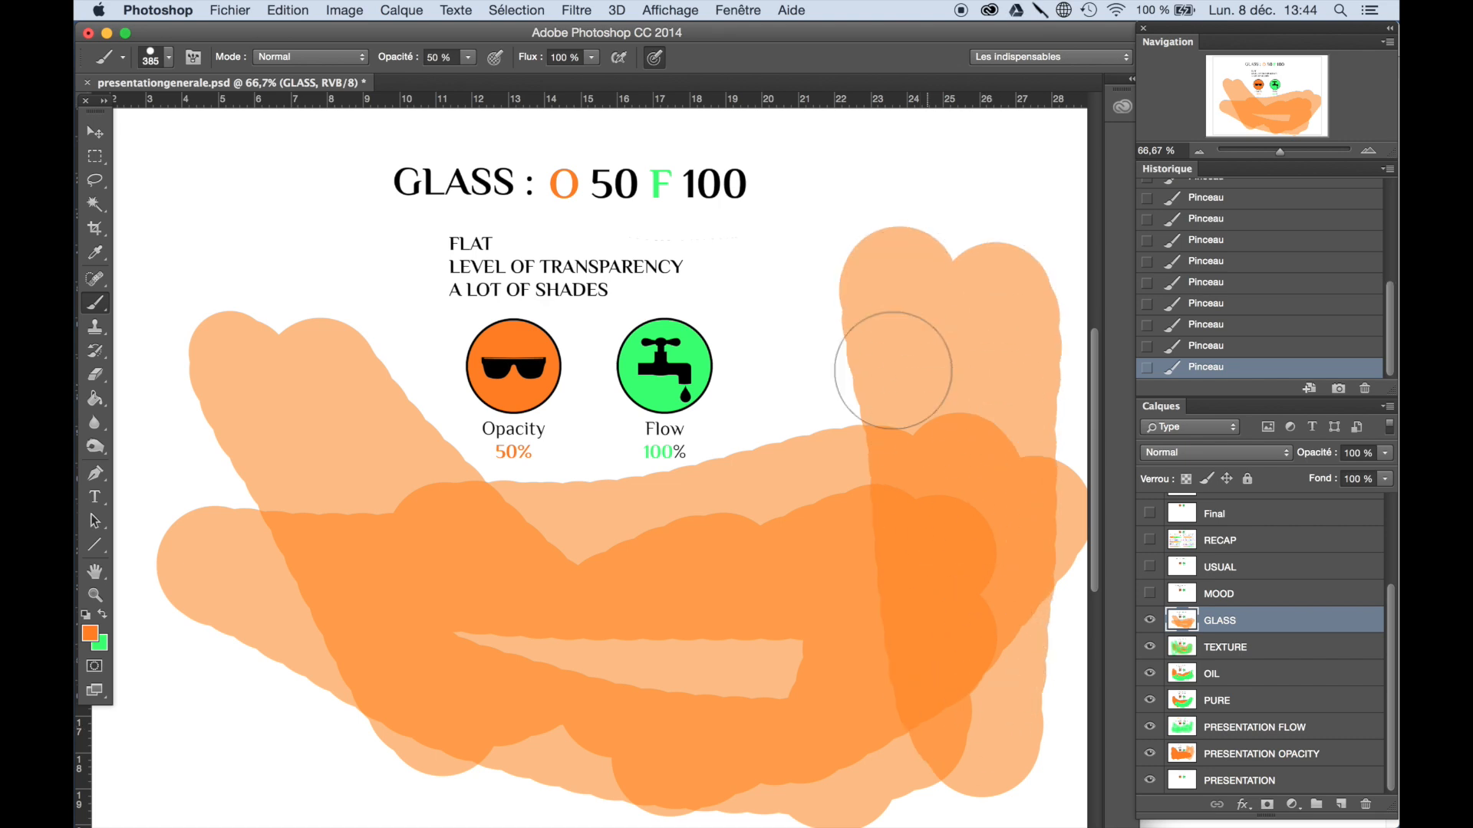
{"action": "left_click", "coordinate": [683, 350], "text": "alt"}
{"action": "mouse_move", "coordinate": [858, 388]}
{"action": "left_mouse_down"}
{"action": "mouse_move", "coordinate": [904, 345]}
{"action": "mouse_move", "coordinate": [585, 707]}
{"action": "mouse_move", "coordinate": [465, 609]}
{"action": "left_mouse_up"}
Reduce the brush size to 27 px and sketch a small figure in green and black line work over the orange area
{"action": "left_click", "coordinate": [168, 57]}
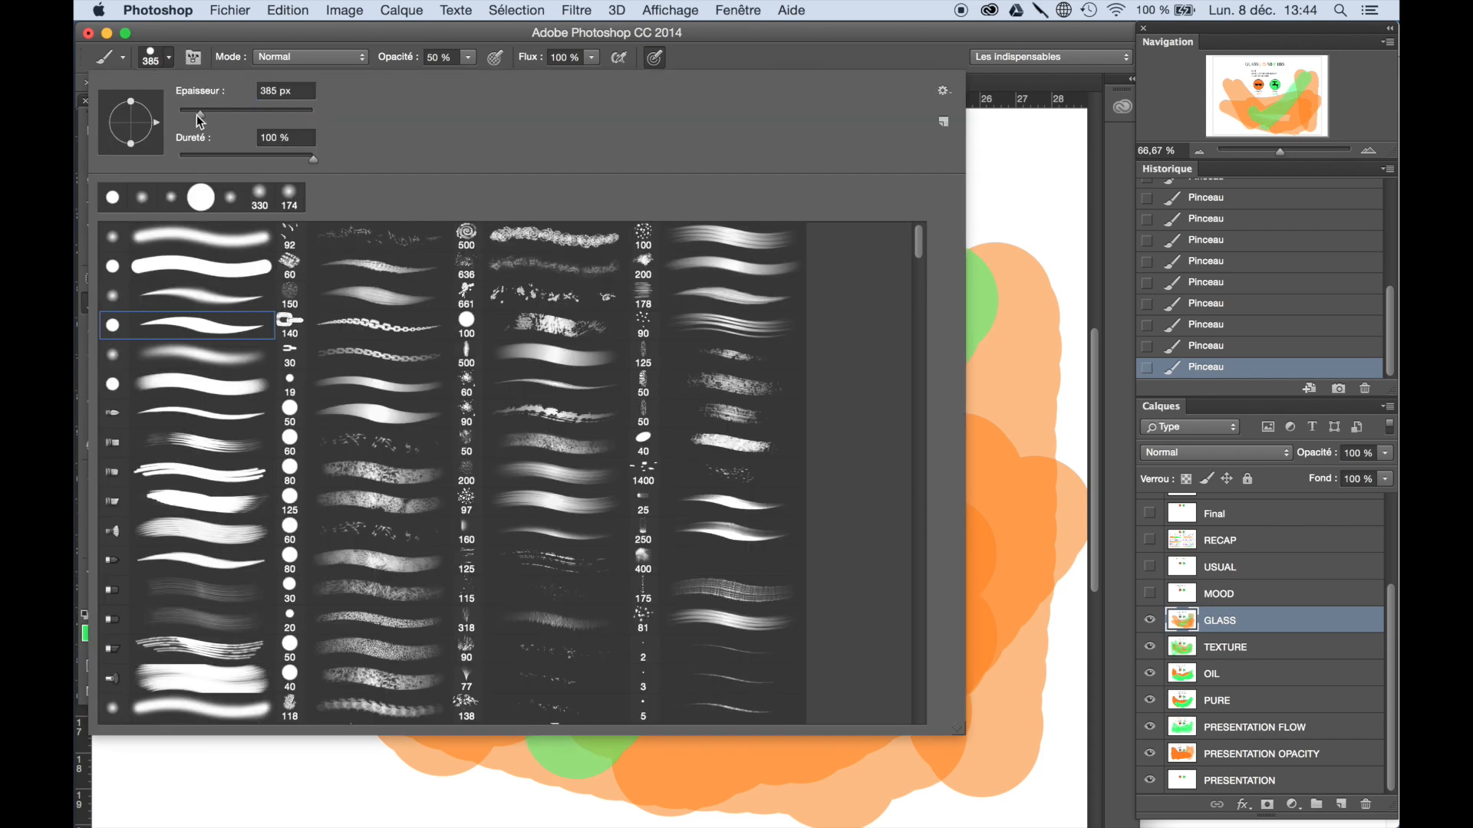
{"action": "key", "text": "Return"}
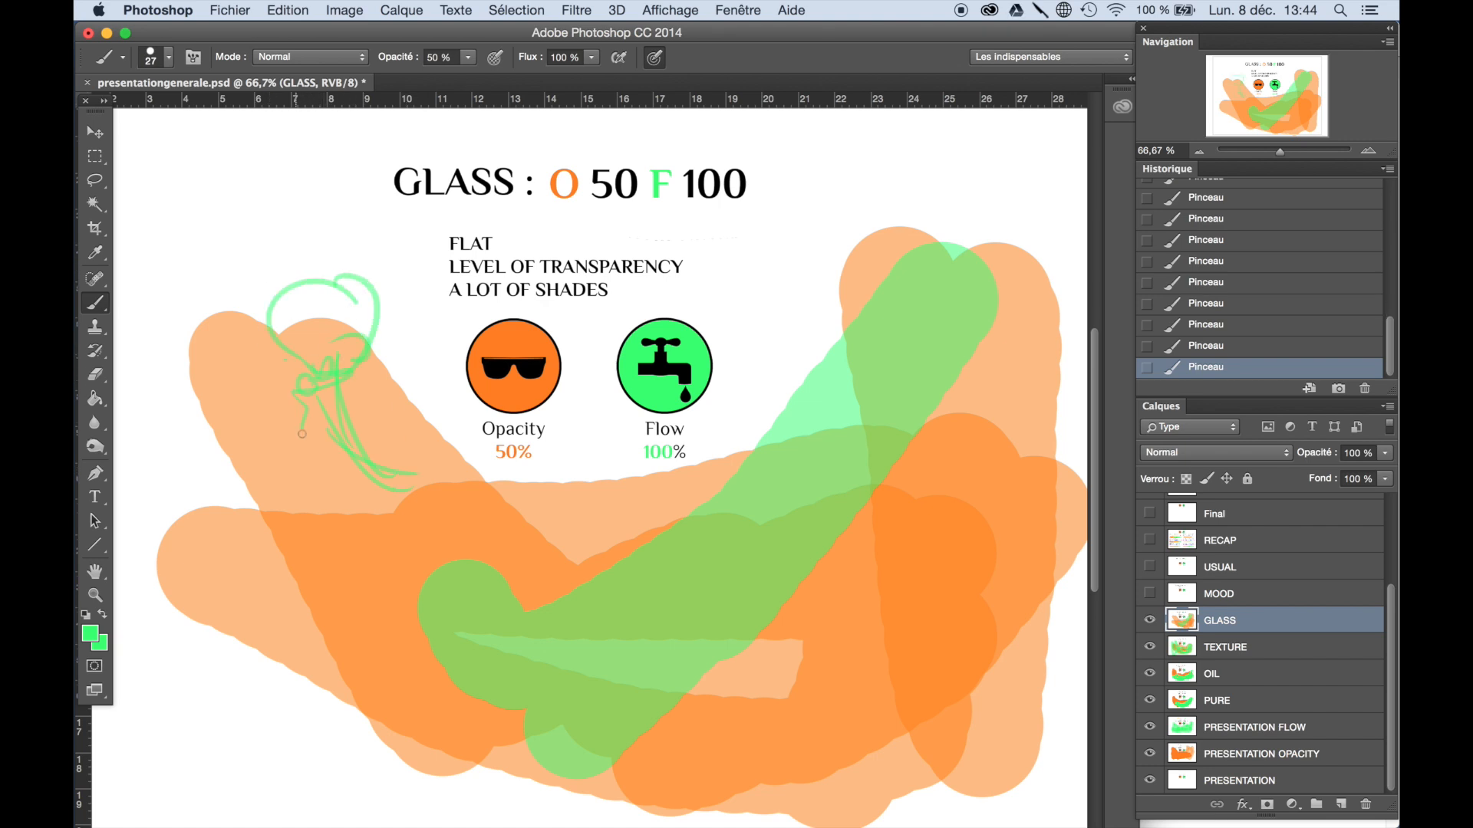
{"action": "left_click", "coordinate": [523, 375], "text": "alt"}
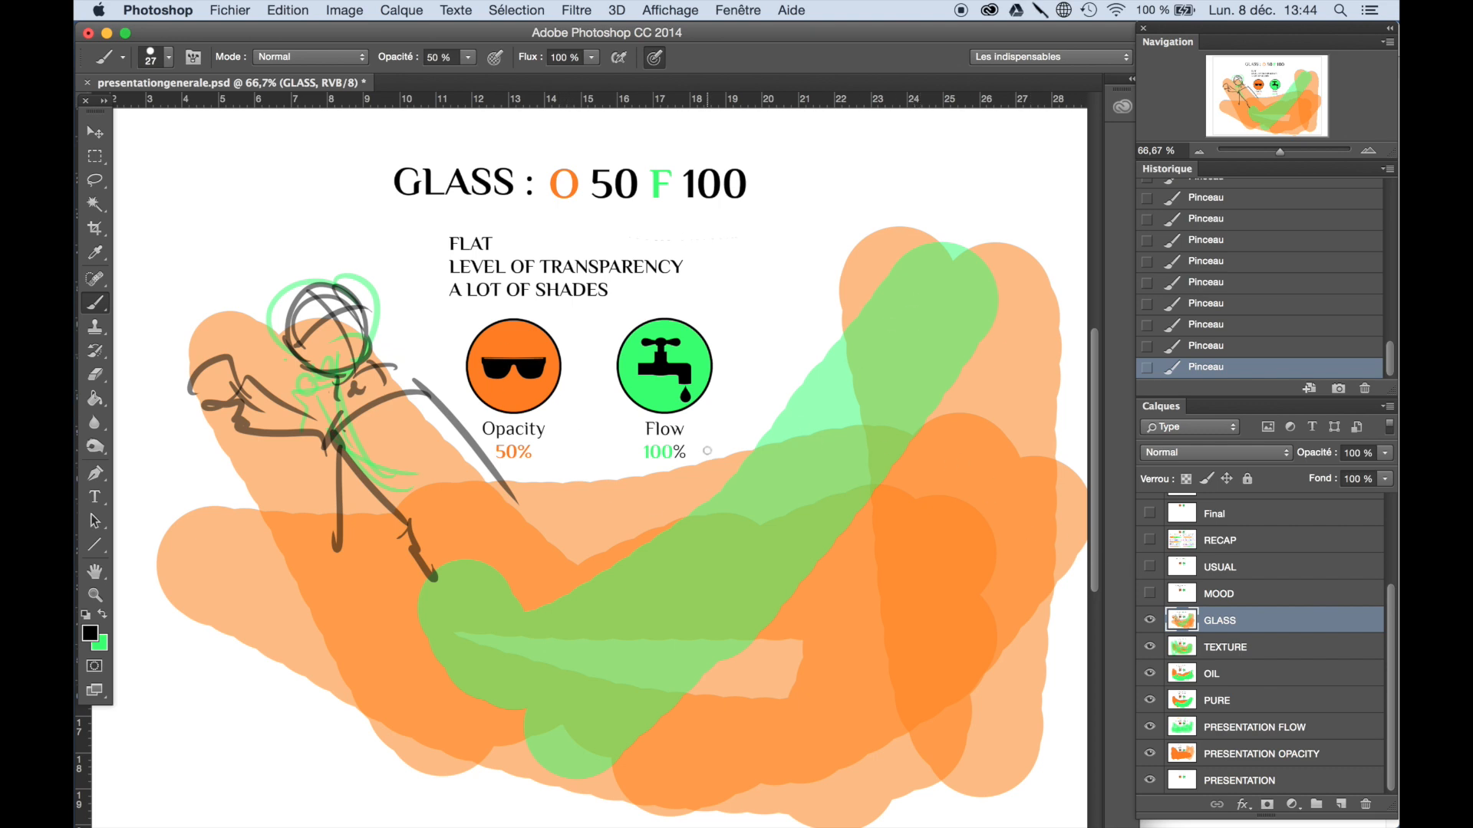
Show and select the MOOD layer and set the brush to 20% flow, 21% opacity and 399 px
{"action": "left_click", "coordinate": [1151, 595]}
{"action": "left_click", "coordinate": [1244, 599]}
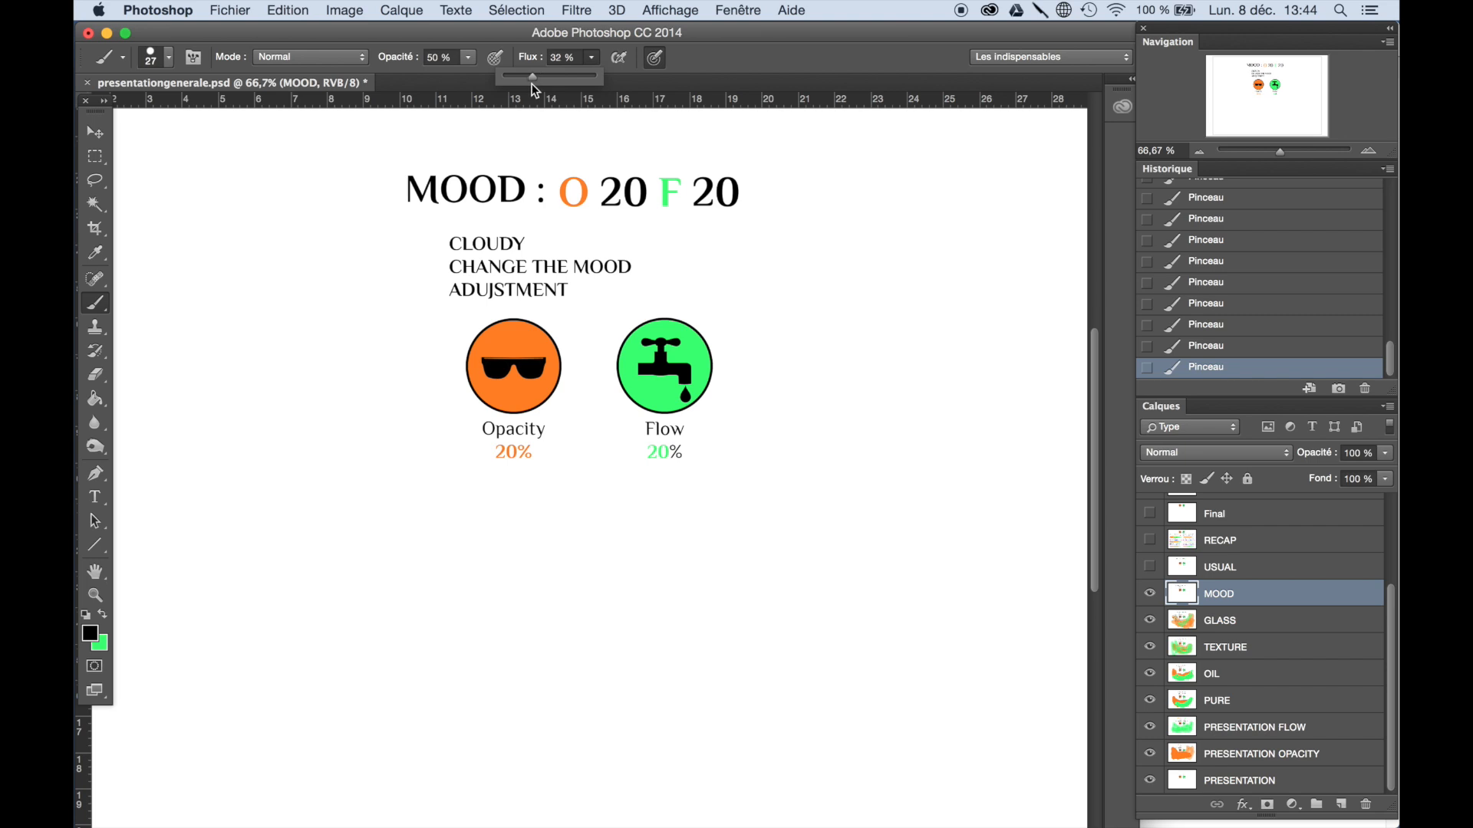
{"action": "left_click_drag", "start_coordinate": [522, 85], "coordinate": [445, 80]}
{"action": "left_click", "coordinate": [465, 58]}
{"action": "left_click", "coordinate": [169, 58]}
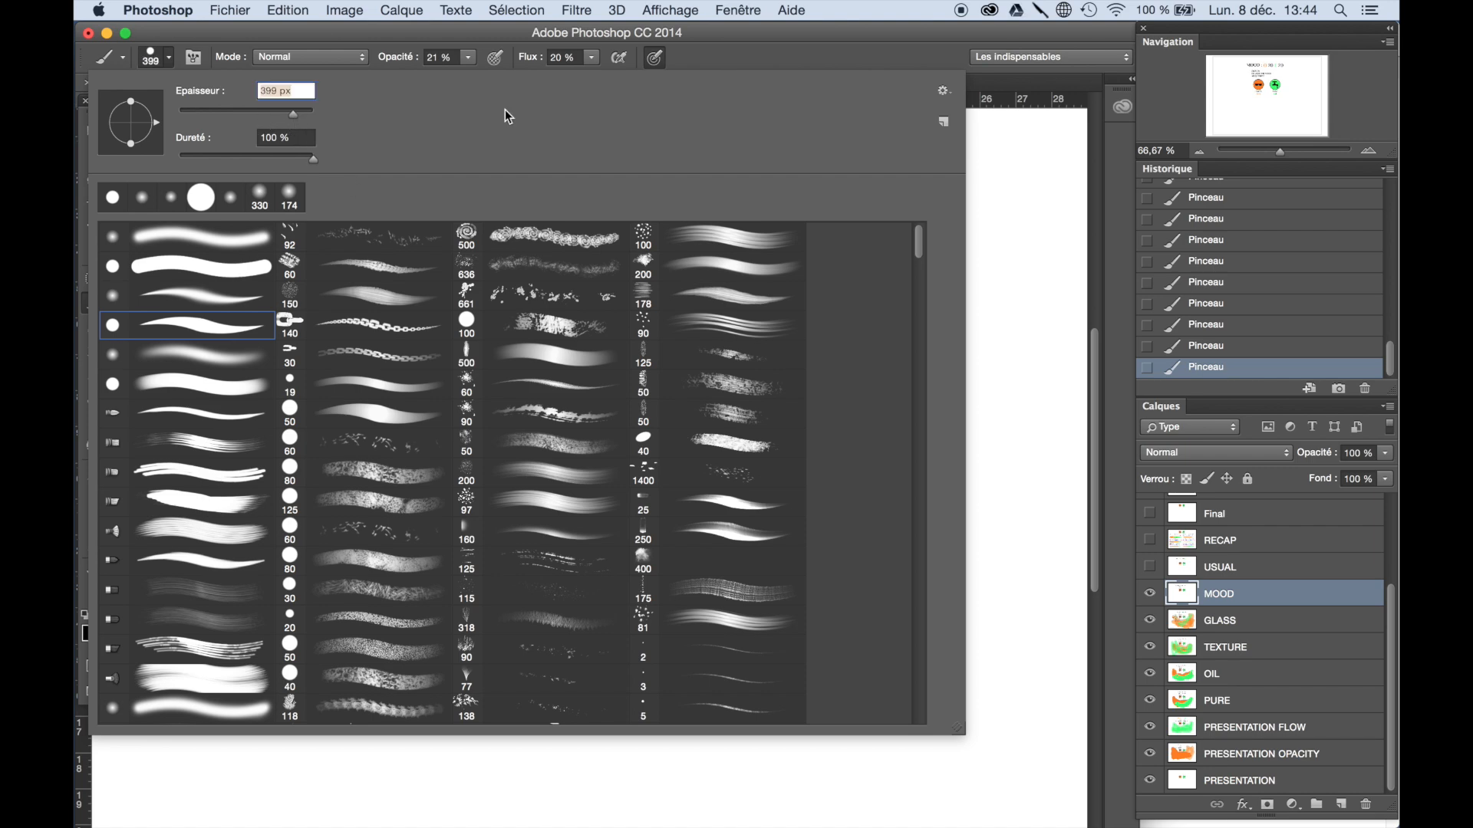
{"action": "left_click", "coordinate": [705, 60]}
Cover the MOOD layer with large, cloudy orange and green strokes using the colours of the Opacity and Flow icons
{"action": "left_click", "coordinate": [526, 383], "text": "alt"}
{"action": "mouse_move", "coordinate": [394, 269]}
{"action": "left_mouse_down"}
{"action": "mouse_move", "coordinate": [306, 248]}
{"action": "mouse_move", "coordinate": [170, 356]}
{"action": "mouse_move", "coordinate": [467, 194]}
{"action": "mouse_move", "coordinate": [244, 524]}
{"action": "mouse_move", "coordinate": [396, 455]}
{"action": "mouse_move", "coordinate": [298, 383]}
{"action": "mouse_move", "coordinate": [126, 168]}
{"action": "mouse_move", "coordinate": [236, 433]}
{"action": "mouse_move", "coordinate": [309, 551]}
{"action": "mouse_move", "coordinate": [433, 601]}
{"action": "mouse_move", "coordinate": [599, 533]}
{"action": "mouse_move", "coordinate": [511, 234]}
{"action": "mouse_move", "coordinate": [820, 290]}
{"action": "mouse_move", "coordinate": [329, 172]}
{"action": "mouse_move", "coordinate": [333, 134]}
{"action": "mouse_move", "coordinate": [221, 263]}
{"action": "mouse_move", "coordinate": [200, 549]}
{"action": "mouse_move", "coordinate": [201, 516]}
{"action": "mouse_move", "coordinate": [247, 442]}
{"action": "mouse_move", "coordinate": [181, 664]}
{"action": "mouse_move", "coordinate": [500, 475]}
{"action": "mouse_move", "coordinate": [734, 390]}
{"action": "mouse_move", "coordinate": [756, 465]}
{"action": "mouse_move", "coordinate": [702, 604]}
{"action": "mouse_move", "coordinate": [708, 665]}
{"action": "mouse_move", "coordinate": [717, 223]}
{"action": "mouse_move", "coordinate": [411, 128]}
{"action": "mouse_move", "coordinate": [771, 148]}
{"action": "mouse_move", "coordinate": [793, 390]}
{"action": "mouse_move", "coordinate": [860, 430]}
{"action": "mouse_move", "coordinate": [670, 420]}
{"action": "left_mouse_up"}
{"action": "left_click", "coordinate": [659, 387], "text": "alt"}
{"action": "mouse_move", "coordinate": [905, 540]}
{"action": "left_mouse_down"}
{"action": "mouse_move", "coordinate": [987, 460]}
{"action": "mouse_move", "coordinate": [930, 624]}
{"action": "mouse_move", "coordinate": [1038, 339]}
{"action": "mouse_move", "coordinate": [935, 253]}
{"action": "left_mouse_up"}
{"action": "mouse_move", "coordinate": [1006, 335]}
{"action": "left_mouse_down"}
{"action": "mouse_move", "coordinate": [737, 180]}
{"action": "mouse_move", "coordinate": [911, 457]}
{"action": "mouse_move", "coordinate": [655, 427]}
{"action": "mouse_move", "coordinate": [901, 205]}
{"action": "mouse_move", "coordinate": [521, 111]}
{"action": "mouse_move", "coordinate": [739, 164]}
{"action": "mouse_move", "coordinate": [779, 589]}
{"action": "mouse_move", "coordinate": [922, 725]}
{"action": "mouse_move", "coordinate": [747, 668]}
{"action": "mouse_move", "coordinate": [525, 773]}
{"action": "mouse_move", "coordinate": [686, 488]}
{"action": "mouse_move", "coordinate": [526, 497]}
{"action": "mouse_move", "coordinate": [906, 421]}
{"action": "mouse_move", "coordinate": [823, 251]}
{"action": "mouse_move", "coordinate": [757, 162]}
{"action": "mouse_move", "coordinate": [1127, 249]}
{"action": "mouse_move", "coordinate": [953, 153]}
{"action": "mouse_move", "coordinate": [878, 635]}
{"action": "mouse_move", "coordinate": [799, 629]}
{"action": "mouse_move", "coordinate": [434, 706]}
{"action": "mouse_move", "coordinate": [226, 717]}
{"action": "mouse_move", "coordinate": [253, 770]}
{"action": "mouse_move", "coordinate": [219, 605]}
{"action": "mouse_move", "coordinate": [259, 633]}
{"action": "mouse_move", "coordinate": [191, 295]}
{"action": "mouse_move", "coordinate": [400, 559]}
{"action": "mouse_move", "coordinate": [515, 742]}
{"action": "mouse_move", "coordinate": [903, 753]}
{"action": "mouse_move", "coordinate": [627, 685]}
{"action": "mouse_move", "coordinate": [219, 664]}
{"action": "mouse_move", "coordinate": [199, 706]}
{"action": "mouse_move", "coordinate": [235, 786]}
{"action": "mouse_move", "coordinate": [256, 696]}
{"action": "mouse_move", "coordinate": [238, 381]}
{"action": "mouse_move", "coordinate": [425, 606]}
{"action": "mouse_move", "coordinate": [256, 416]}
{"action": "mouse_move", "coordinate": [172, 253]}
{"action": "mouse_move", "coordinate": [149, 505]}
{"action": "mouse_move", "coordinate": [317, 596]}
{"action": "mouse_move", "coordinate": [649, 667]}
{"action": "mouse_move", "coordinate": [1023, 570]}
{"action": "mouse_move", "coordinate": [1016, 798]}
{"action": "mouse_move", "coordinate": [980, 389]}
{"action": "mouse_move", "coordinate": [878, 568]}
{"action": "mouse_move", "coordinate": [513, 661]}
{"action": "mouse_move", "coordinate": [445, 368]}
{"action": "left_mouse_up"}
{"action": "mouse_move", "coordinate": [526, 202]}
{"action": "left_mouse_down"}
{"action": "mouse_move", "coordinate": [639, 164]}
{"action": "mouse_move", "coordinate": [837, 229]}
{"action": "mouse_move", "coordinate": [476, 598]}
{"action": "mouse_move", "coordinate": [669, 619]}
{"action": "mouse_move", "coordinate": [907, 405]}
{"action": "mouse_move", "coordinate": [868, 379]}
{"action": "mouse_move", "coordinate": [742, 179]}
{"action": "mouse_move", "coordinate": [976, 124]}
{"action": "mouse_move", "coordinate": [869, 542]}
{"action": "mouse_move", "coordinate": [864, 655]}
{"action": "mouse_move", "coordinate": [825, 465]}
{"action": "mouse_move", "coordinate": [773, 415]}
{"action": "mouse_move", "coordinate": [780, 386]}
{"action": "mouse_move", "coordinate": [700, 713]}
{"action": "mouse_move", "coordinate": [911, 720]}
{"action": "mouse_move", "coordinate": [1046, 553]}
{"action": "mouse_move", "coordinate": [817, 425]}
{"action": "mouse_move", "coordinate": [642, 633]}
{"action": "mouse_move", "coordinate": [780, 506]}
{"action": "mouse_move", "coordinate": [623, 512]}
{"action": "mouse_move", "coordinate": [681, 600]}
{"action": "mouse_move", "coordinate": [467, 640]}
{"action": "mouse_move", "coordinate": [277, 641]}
{"action": "mouse_move", "coordinate": [474, 547]}
{"action": "mouse_move", "coordinate": [704, 592]}
{"action": "mouse_move", "coordinate": [803, 599]}
{"action": "left_mouse_up"}
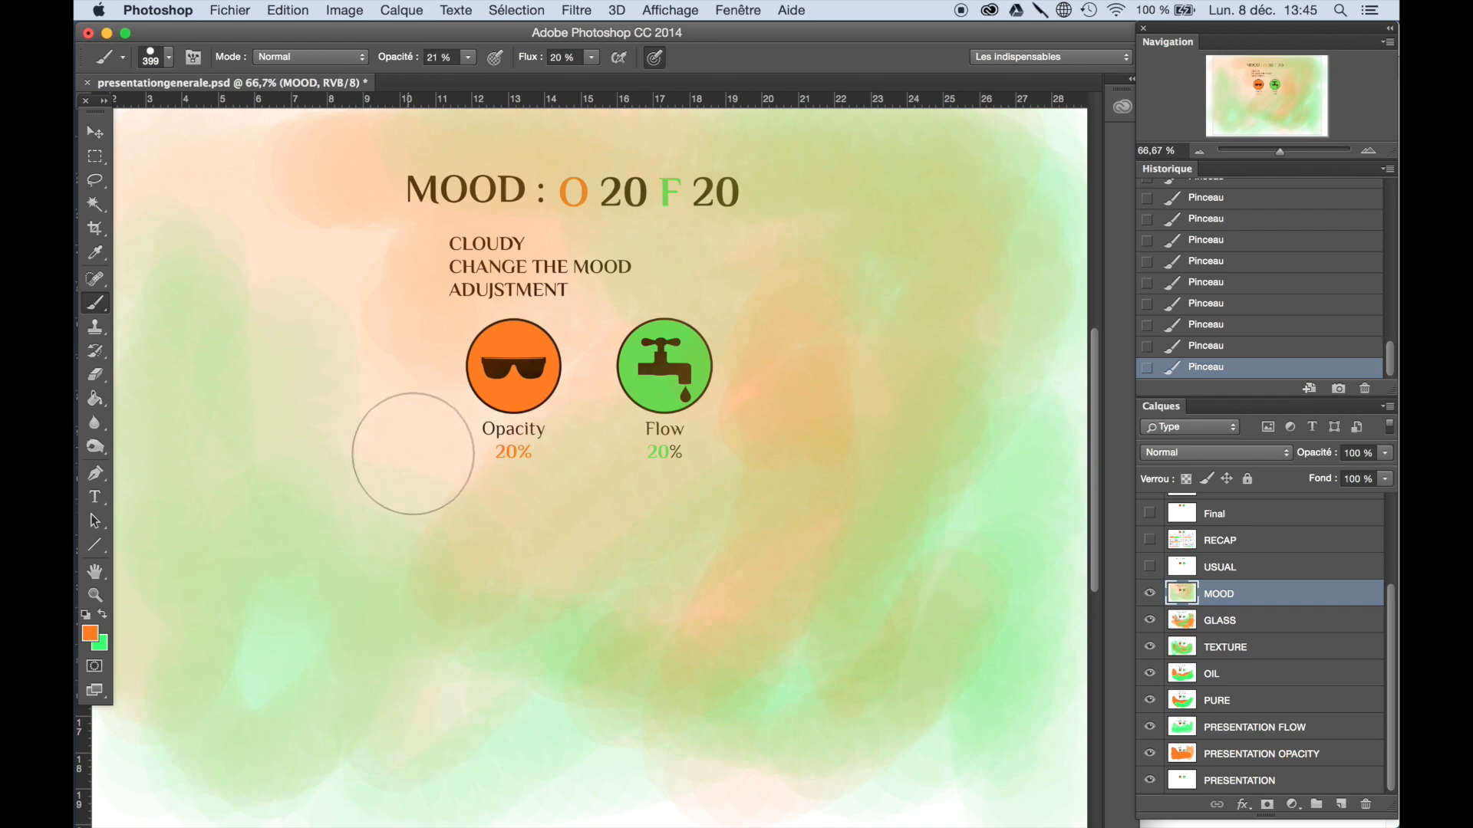
Show and select the USUAL layer and set the brush flow to about 60%
{"action": "left_click", "coordinate": [1150, 568]}
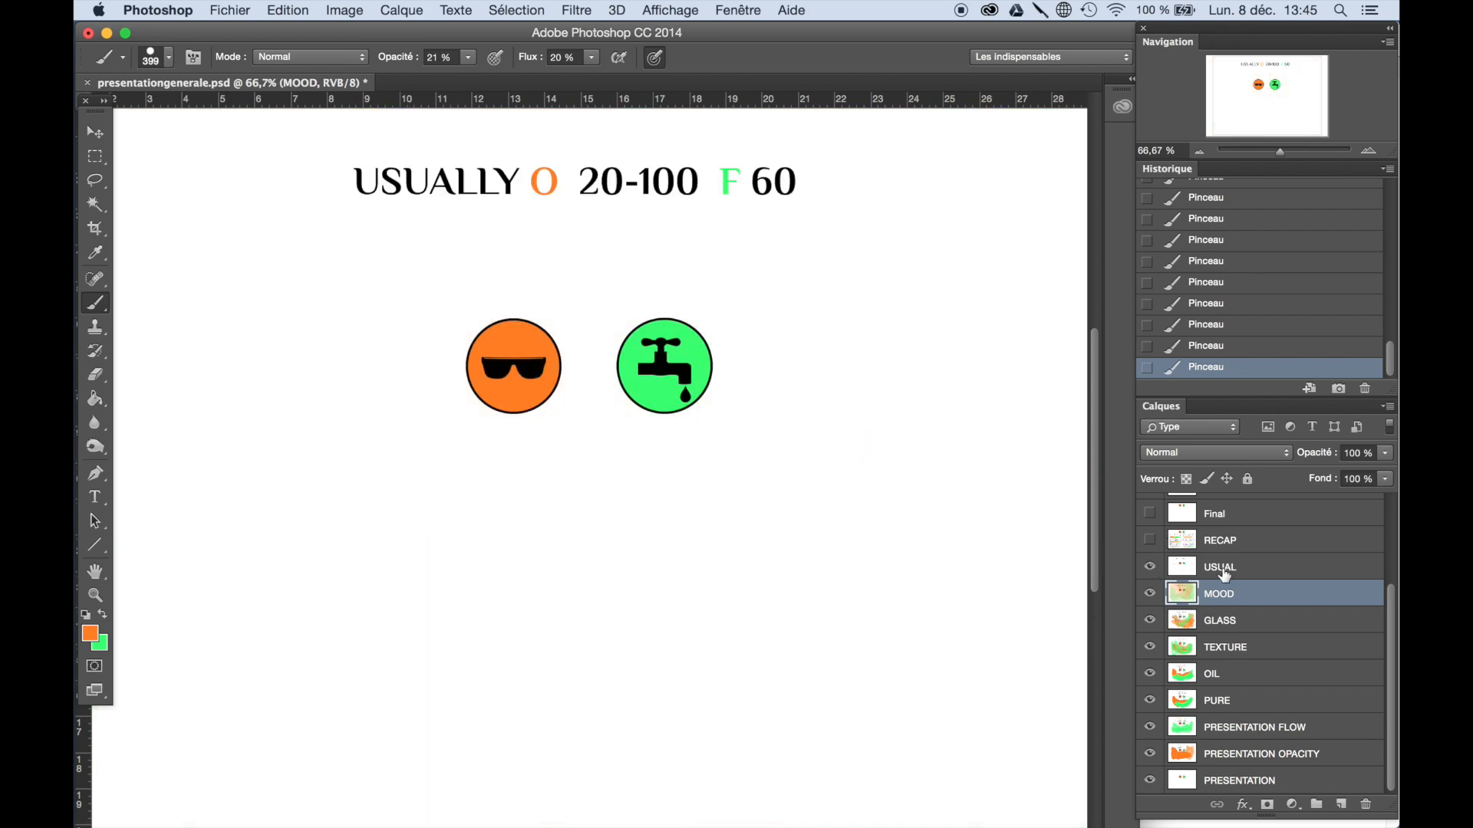
{"action": "left_click", "coordinate": [1226, 568]}
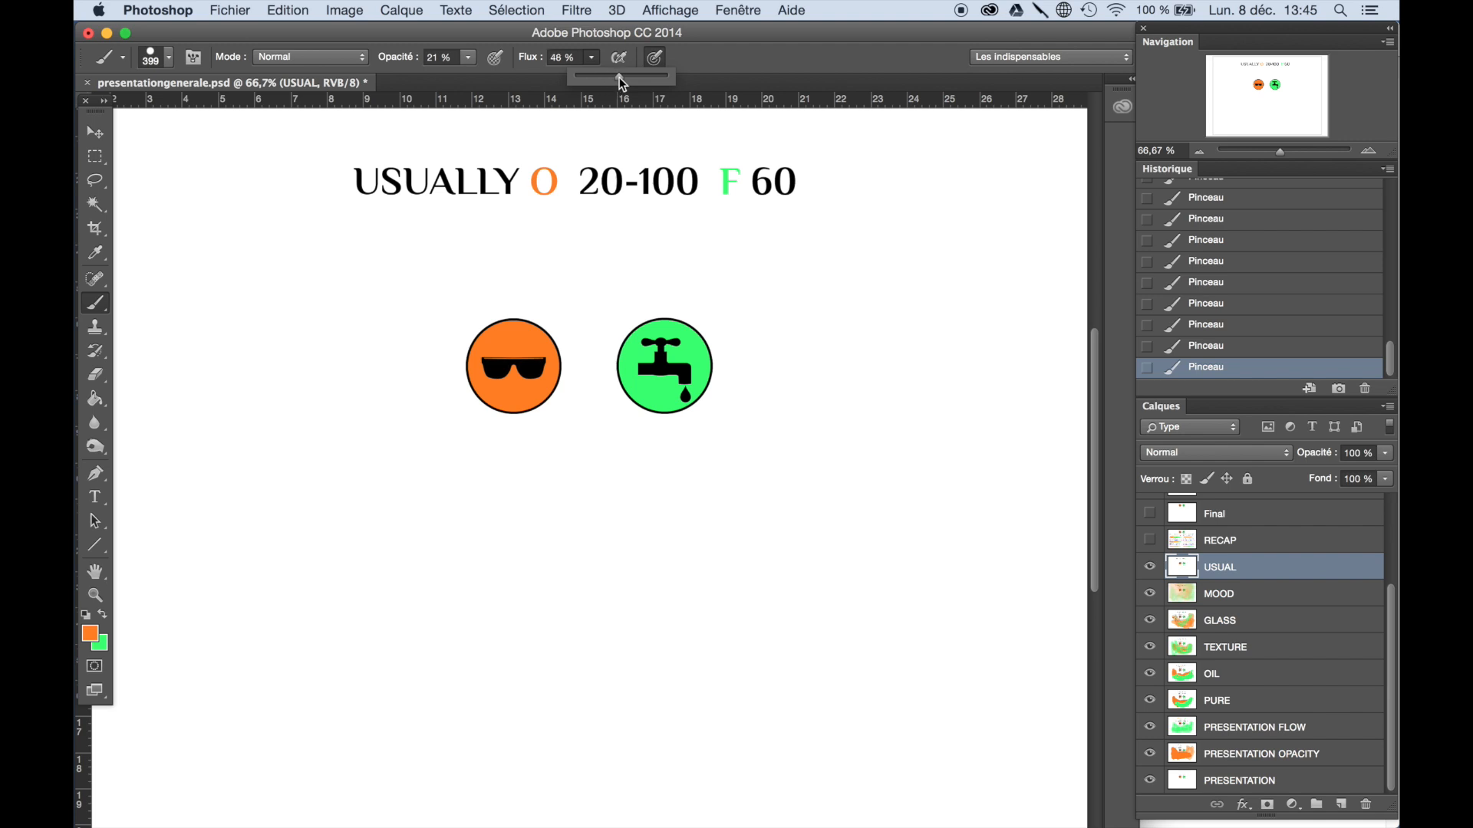
{"action": "left_click_drag", "start_coordinate": [631, 80], "coordinate": [629, 83]}
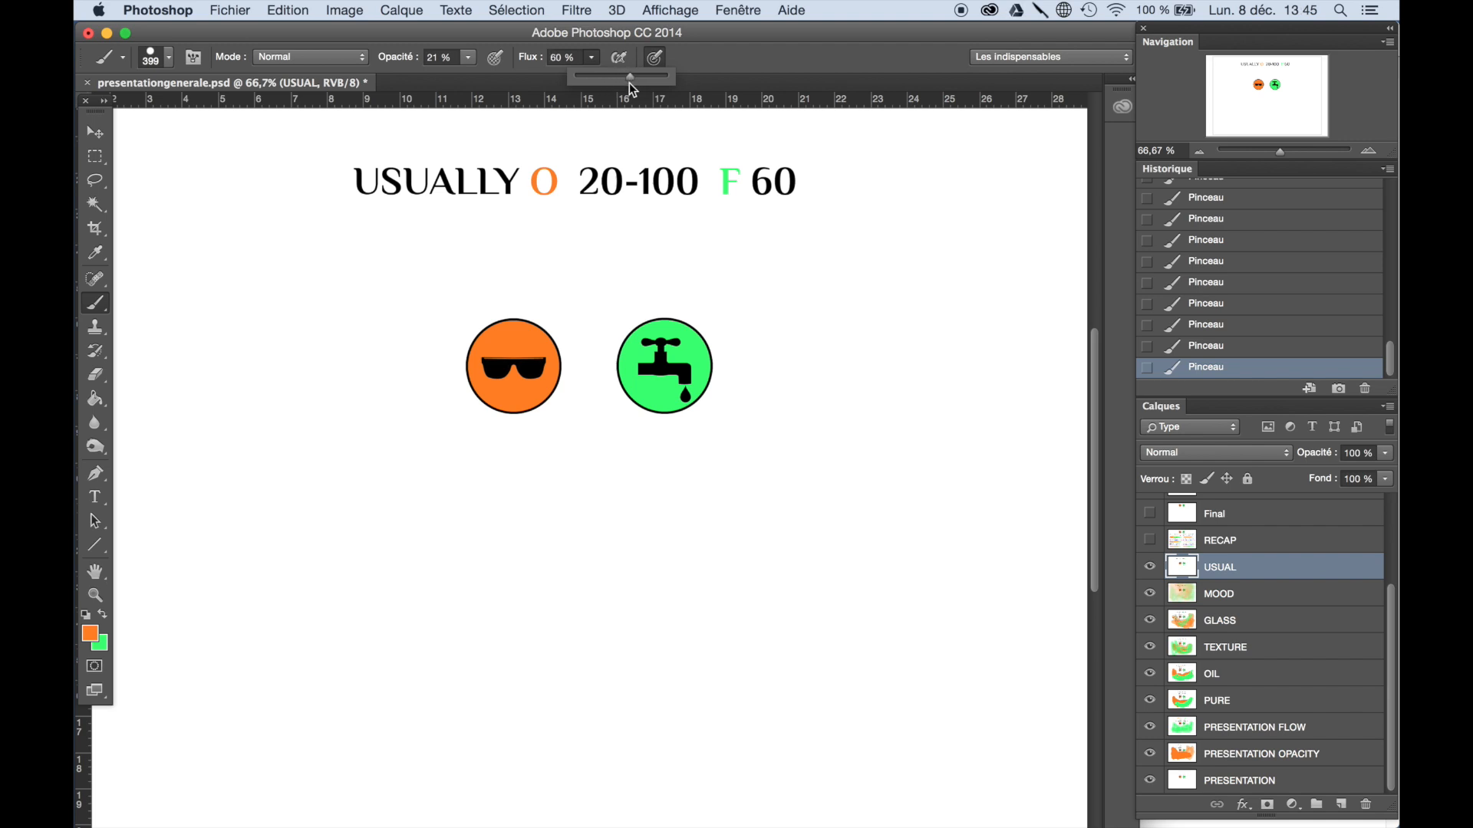
{"action": "left_click", "coordinate": [468, 58]}
Paint green strokes at 21% opacity below the icons, first with the hard brush and then with a soft 399 px brush of 0% hardness
{"action": "left_click", "coordinate": [664, 384], "text": "alt"}
{"action": "mouse_move", "coordinate": [378, 492]}
{"action": "left_mouse_down"}
{"action": "mouse_move", "coordinate": [512, 559]}
{"action": "mouse_move", "coordinate": [580, 530]}
{"action": "mouse_move", "coordinate": [636, 572]}
{"action": "left_mouse_up"}
{"action": "left_click", "coordinate": [168, 59]}
{"action": "left_click", "coordinate": [223, 300]}
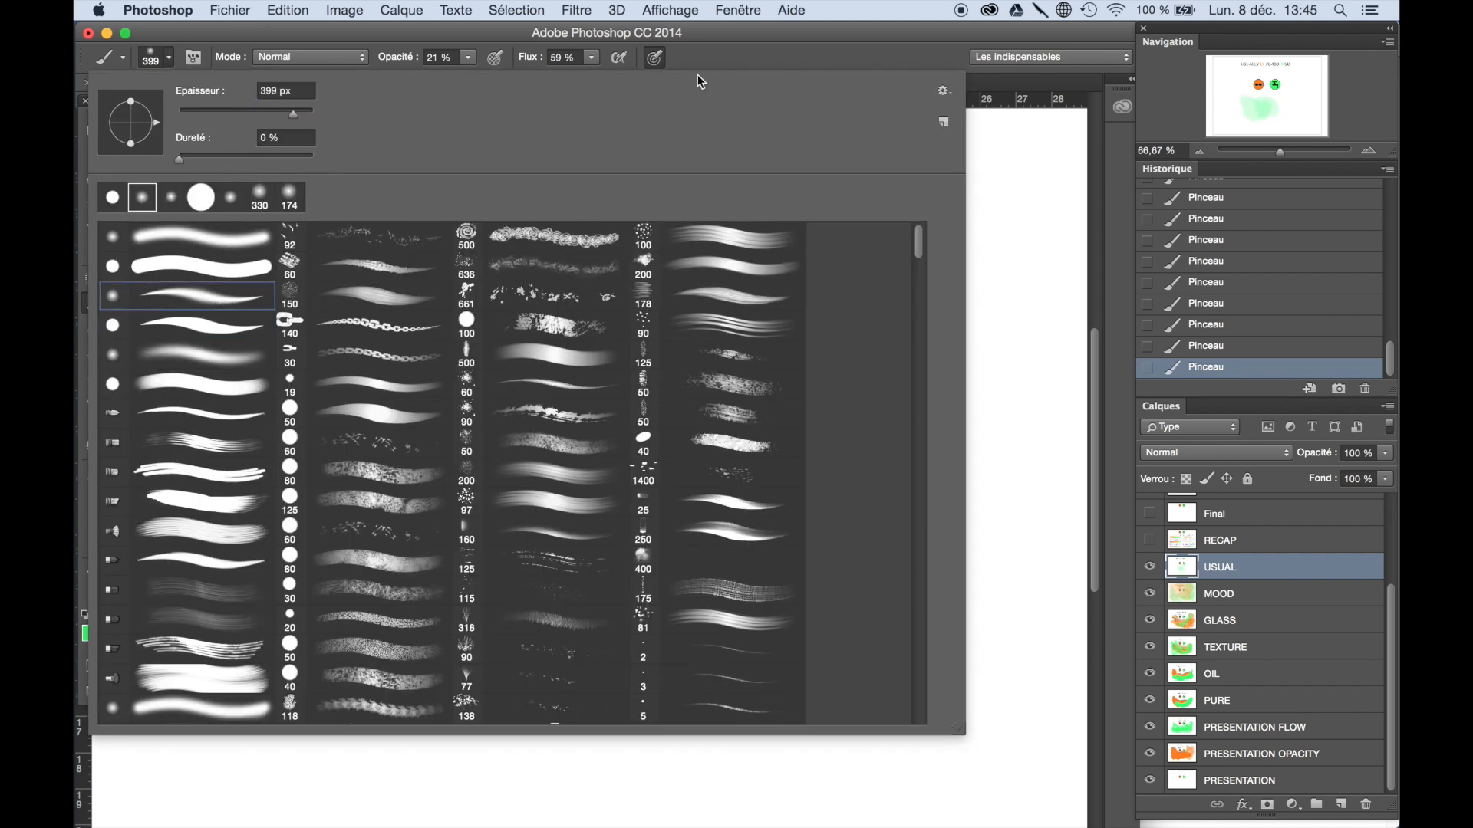
{"action": "left_click", "coordinate": [697, 76]}
{"action": "left_click_drag", "start_coordinate": [676, 599], "coordinate": [767, 506]}
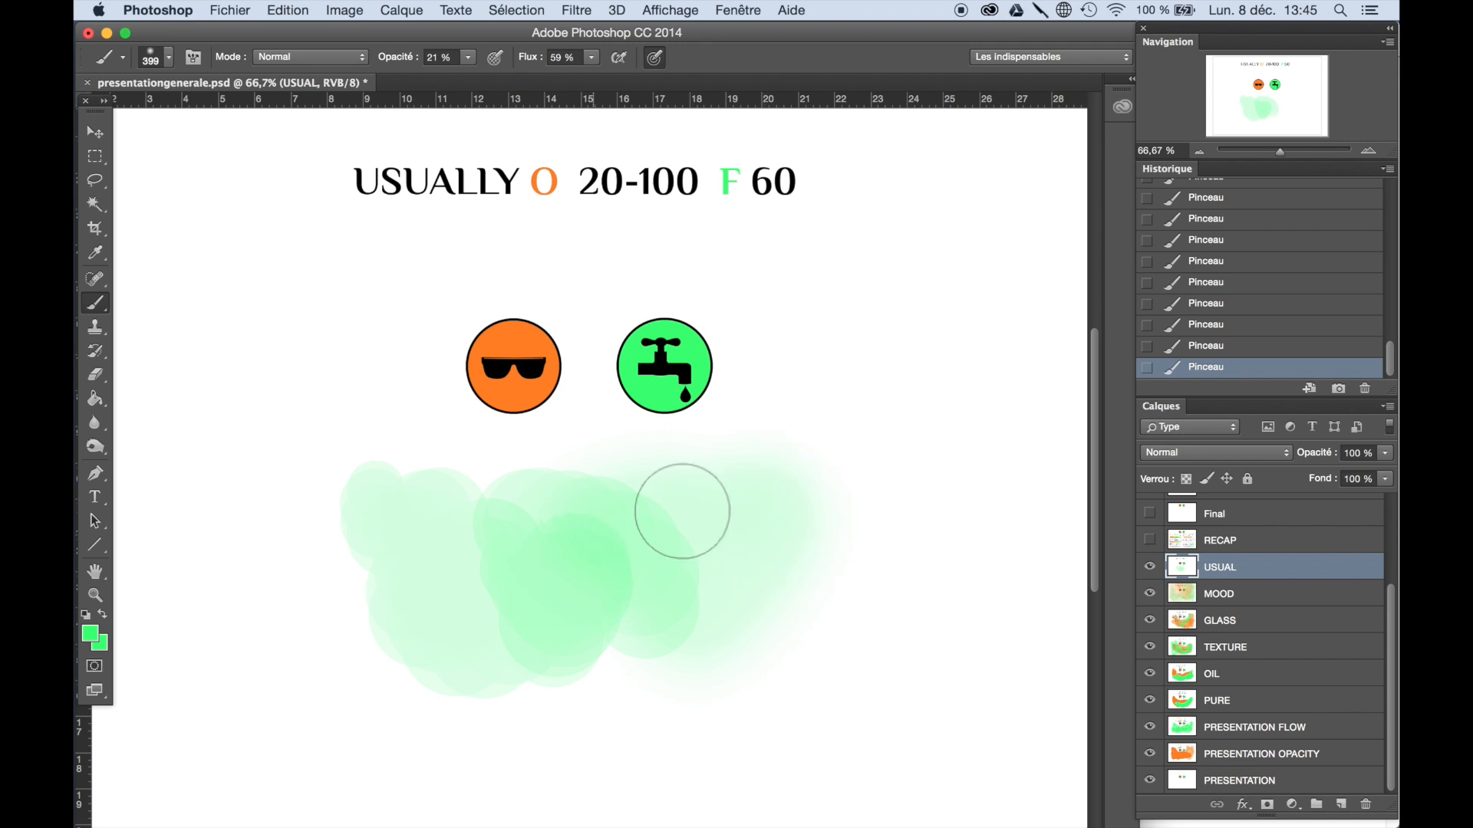
Paint denser green strokes and overlapping orange strokes on the USUAL layer with the soft brush at 64% opacity
{"action": "mouse_move", "coordinate": [621, 519]}
{"action": "left_mouse_down"}
{"action": "mouse_move", "coordinate": [348, 407]}
{"action": "mouse_move", "coordinate": [283, 681]}
{"action": "mouse_move", "coordinate": [600, 601]}
{"action": "left_mouse_up"}
{"action": "left_click", "coordinate": [521, 387], "text": "alt"}
{"action": "mouse_move", "coordinate": [384, 506]}
{"action": "left_mouse_down"}
{"action": "mouse_move", "coordinate": [444, 667]}
{"action": "mouse_move", "coordinate": [626, 625]}
{"action": "mouse_move", "coordinate": [831, 615]}
{"action": "left_mouse_up"}
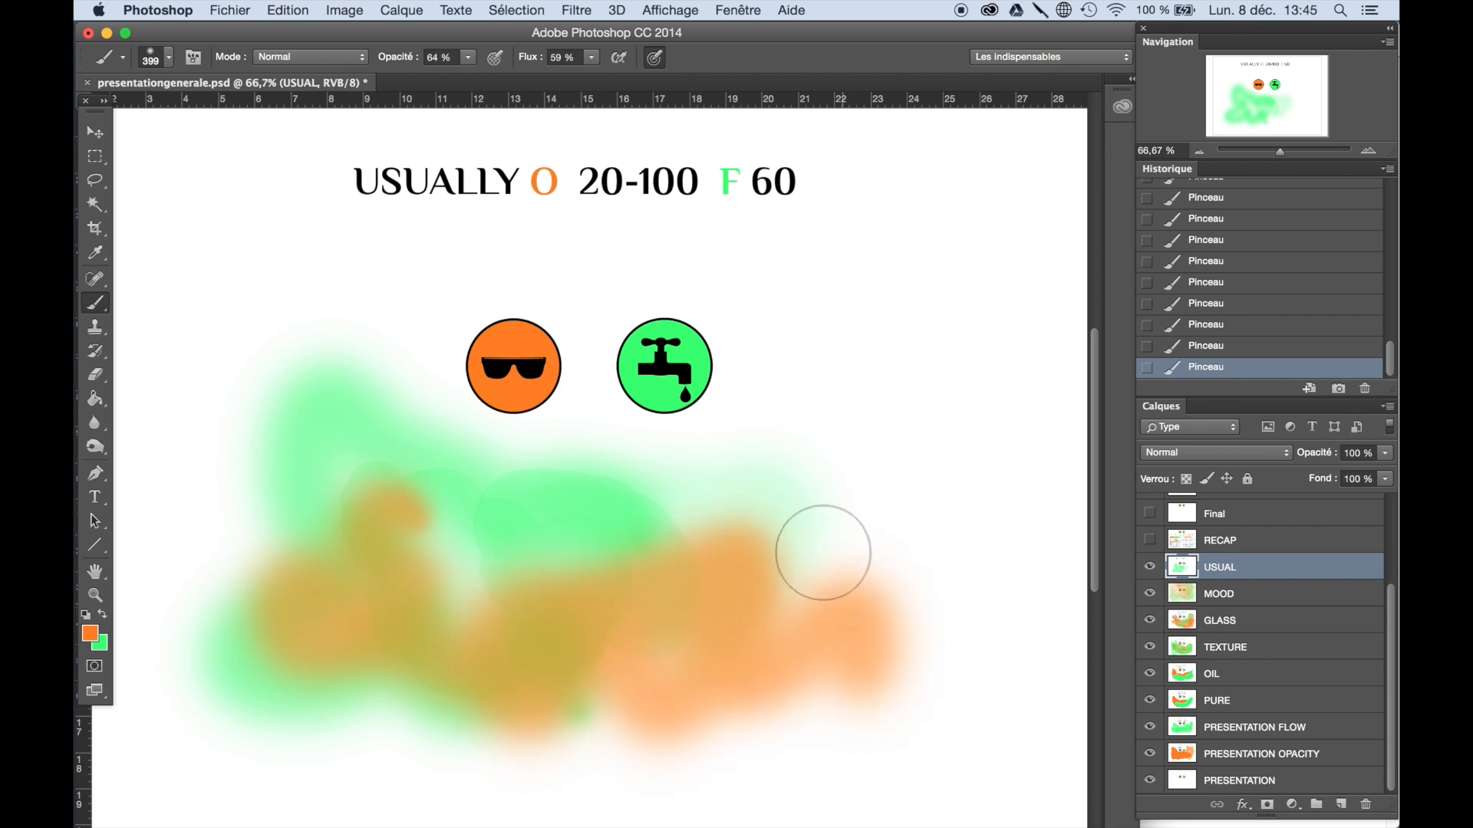
Lower the brush opacity to 21%, sample the blended tone where green and orange overlap, and paint faint strokes around the shapes
{"action": "left_click_drag", "start_coordinate": [440, 80], "coordinate": [434, 82]}
{"action": "left_click", "coordinate": [387, 439], "text": "alt"}
{"action": "mouse_move", "coordinate": [253, 349]}
{"action": "left_mouse_down"}
{"action": "mouse_move", "coordinate": [330, 602]}
{"action": "mouse_move", "coordinate": [804, 527]}
{"action": "mouse_move", "coordinate": [628, 523]}
{"action": "mouse_move", "coordinate": [680, 547]}
{"action": "left_mouse_up"}
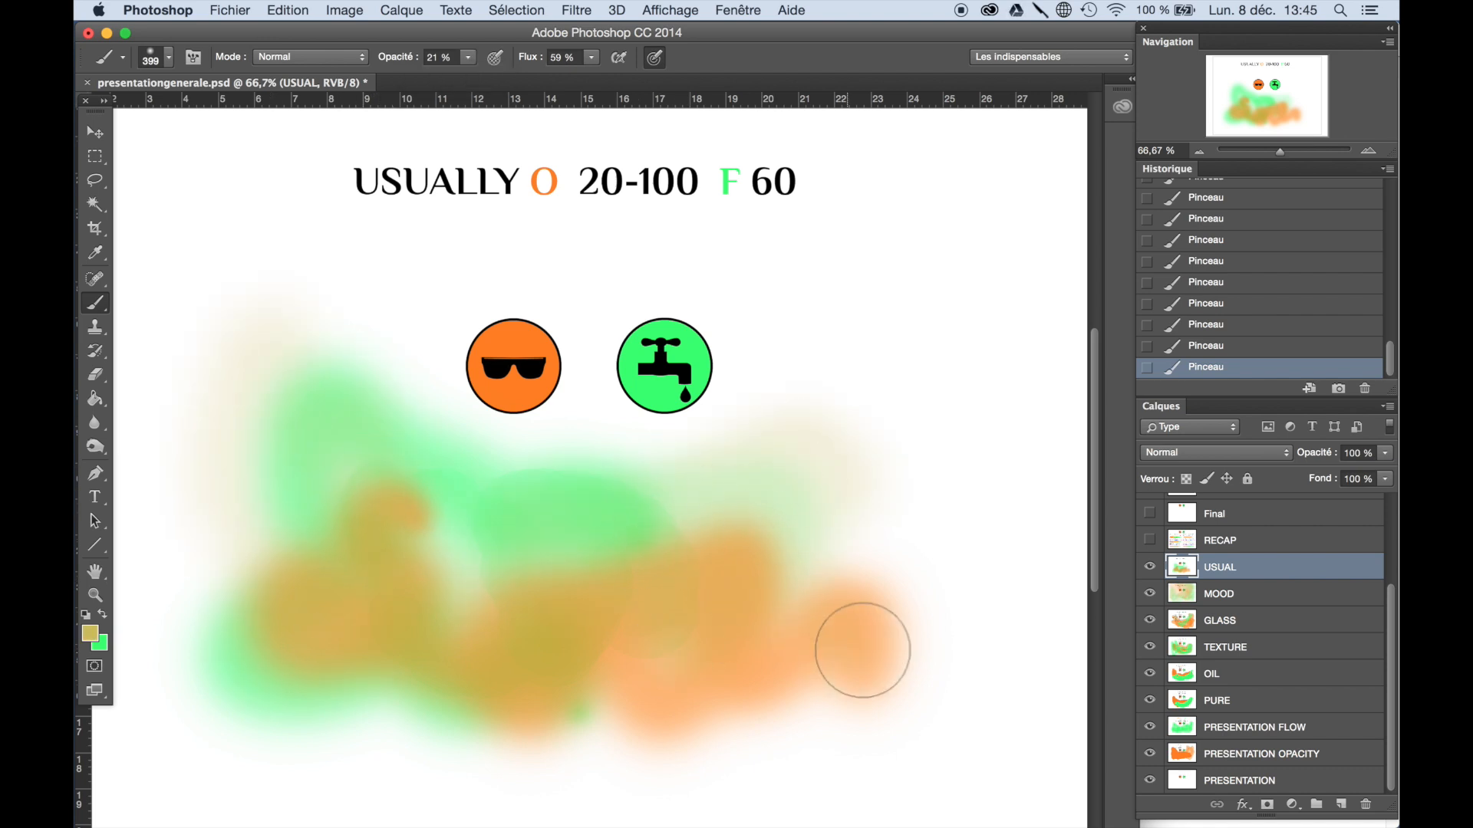
Show and select the RECAP layer to present the full summary of brush settings
{"action": "left_click", "coordinate": [1149, 542]}
{"action": "left_click", "coordinate": [1236, 543]}
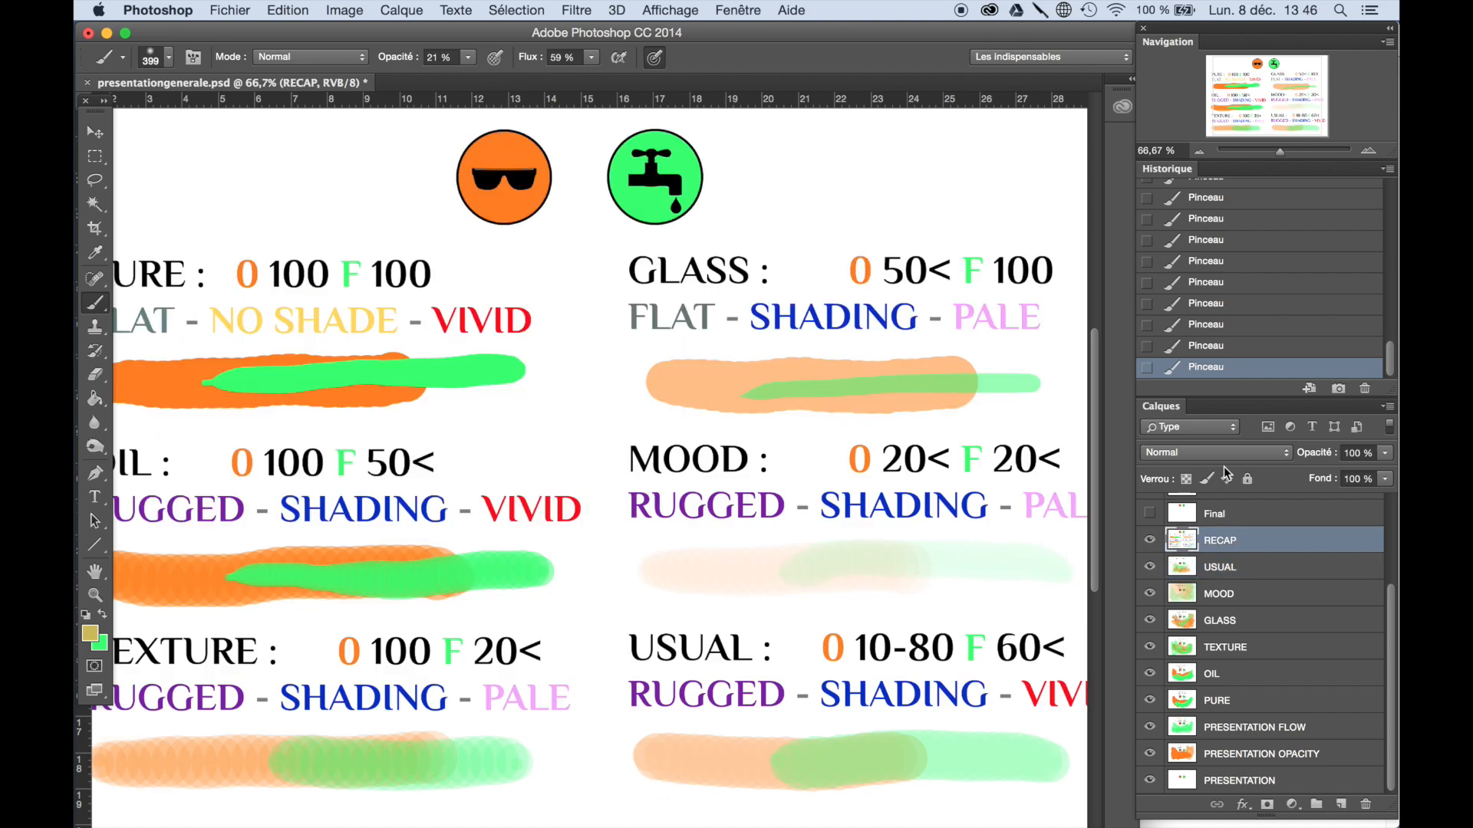
{"action": "left_click", "coordinate": [1197, 151]}
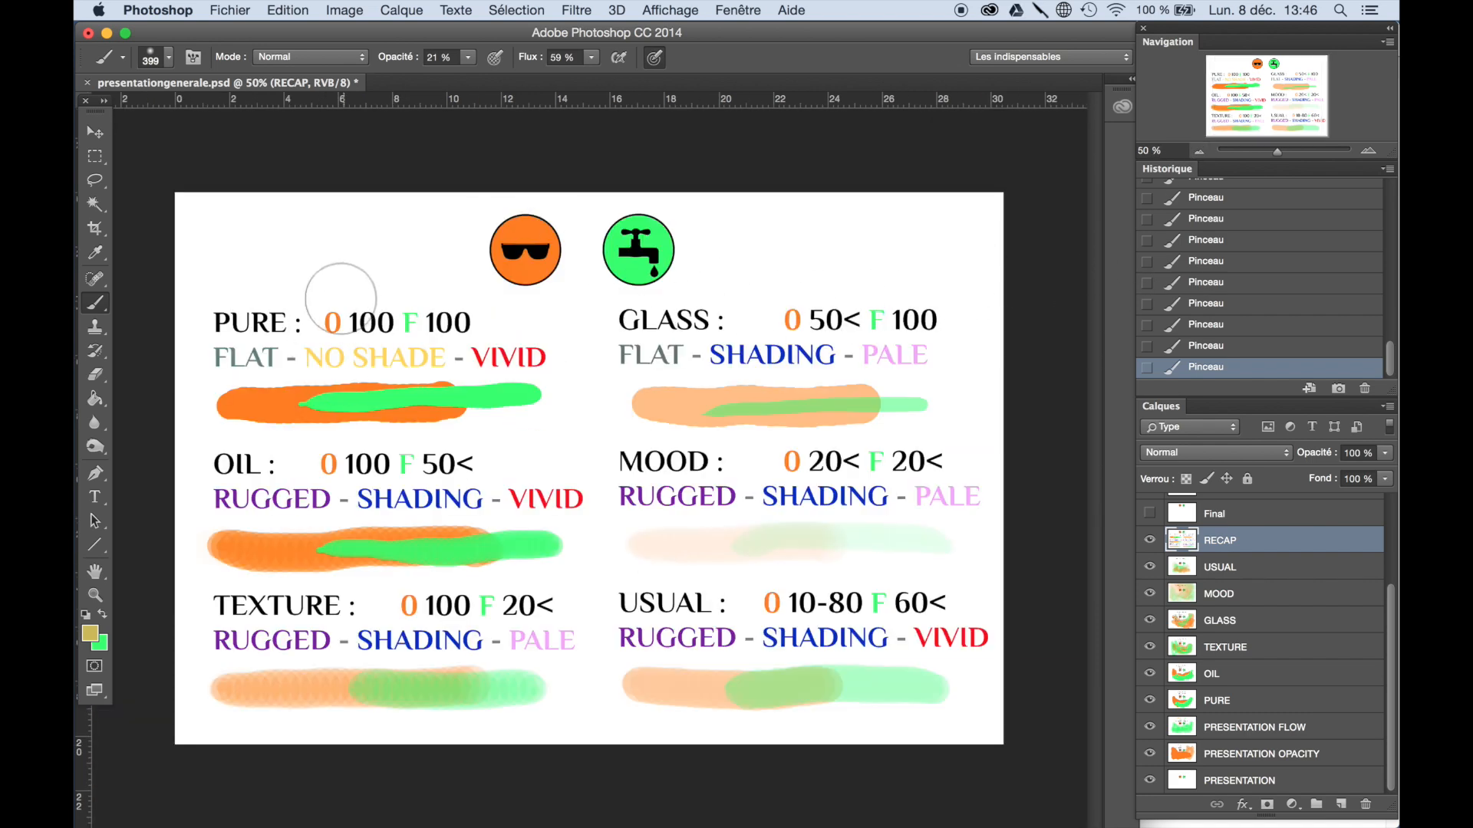
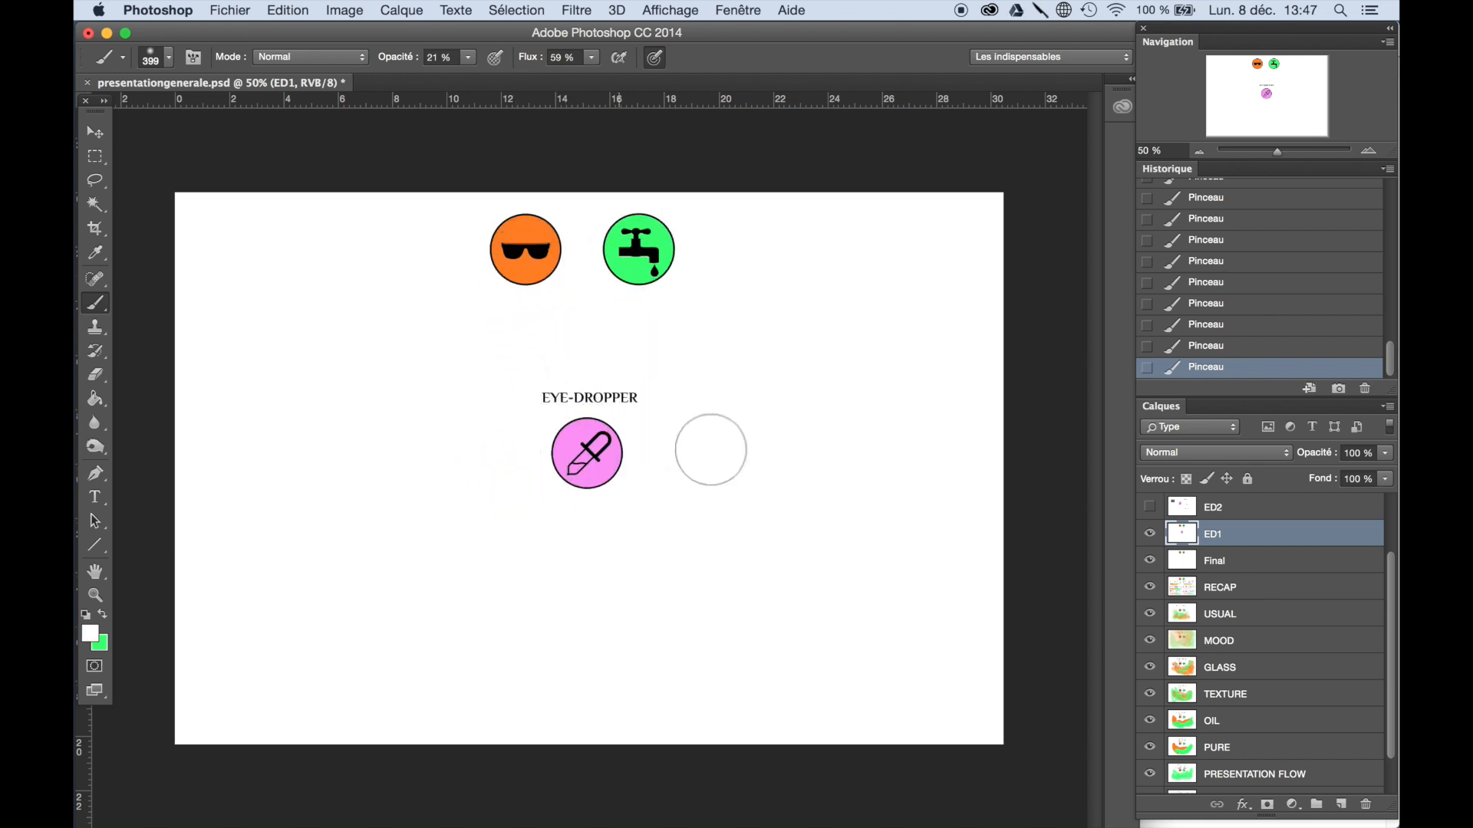
Show the ED2 and RECOVER layers and make RECOVER the active layer
{"action": "left_click", "coordinate": [1151, 508]}
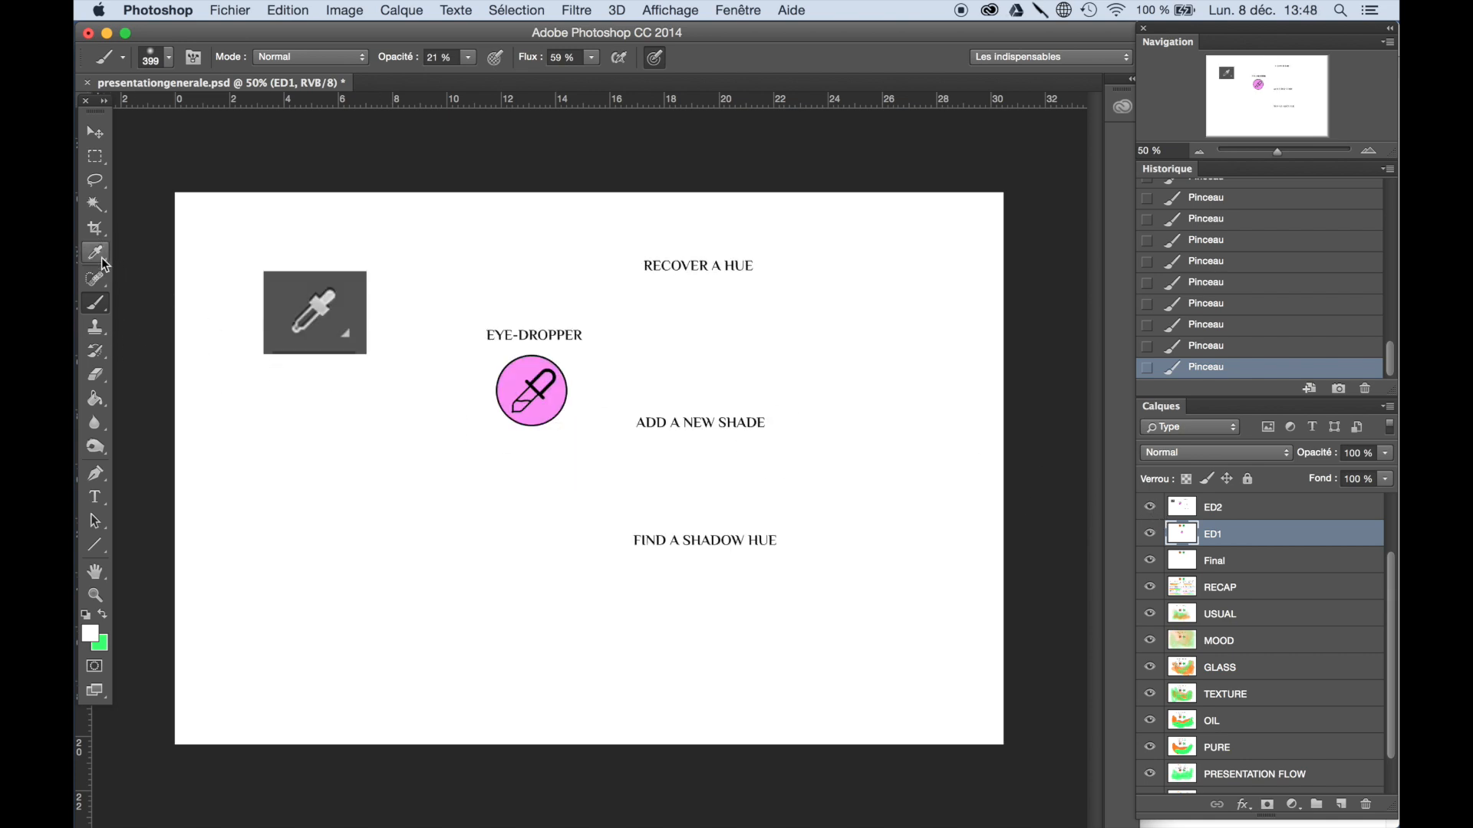
{"action": "scroll", "coordinate": [1247, 574], "scroll_direction": "up", "scroll_amount": 2}
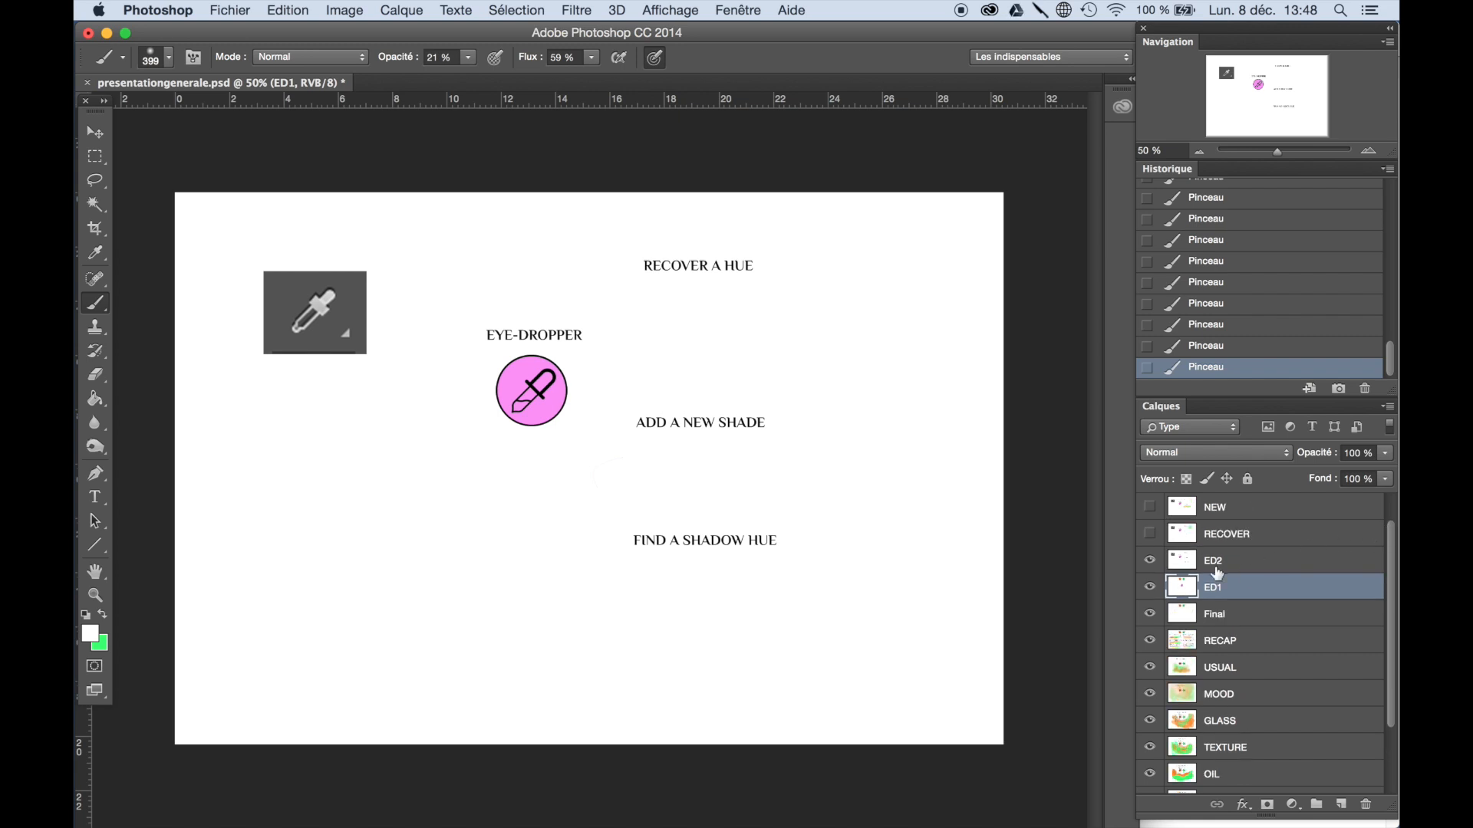
{"action": "left_click", "coordinate": [1150, 534]}
{"action": "left_click", "coordinate": [1223, 534]}
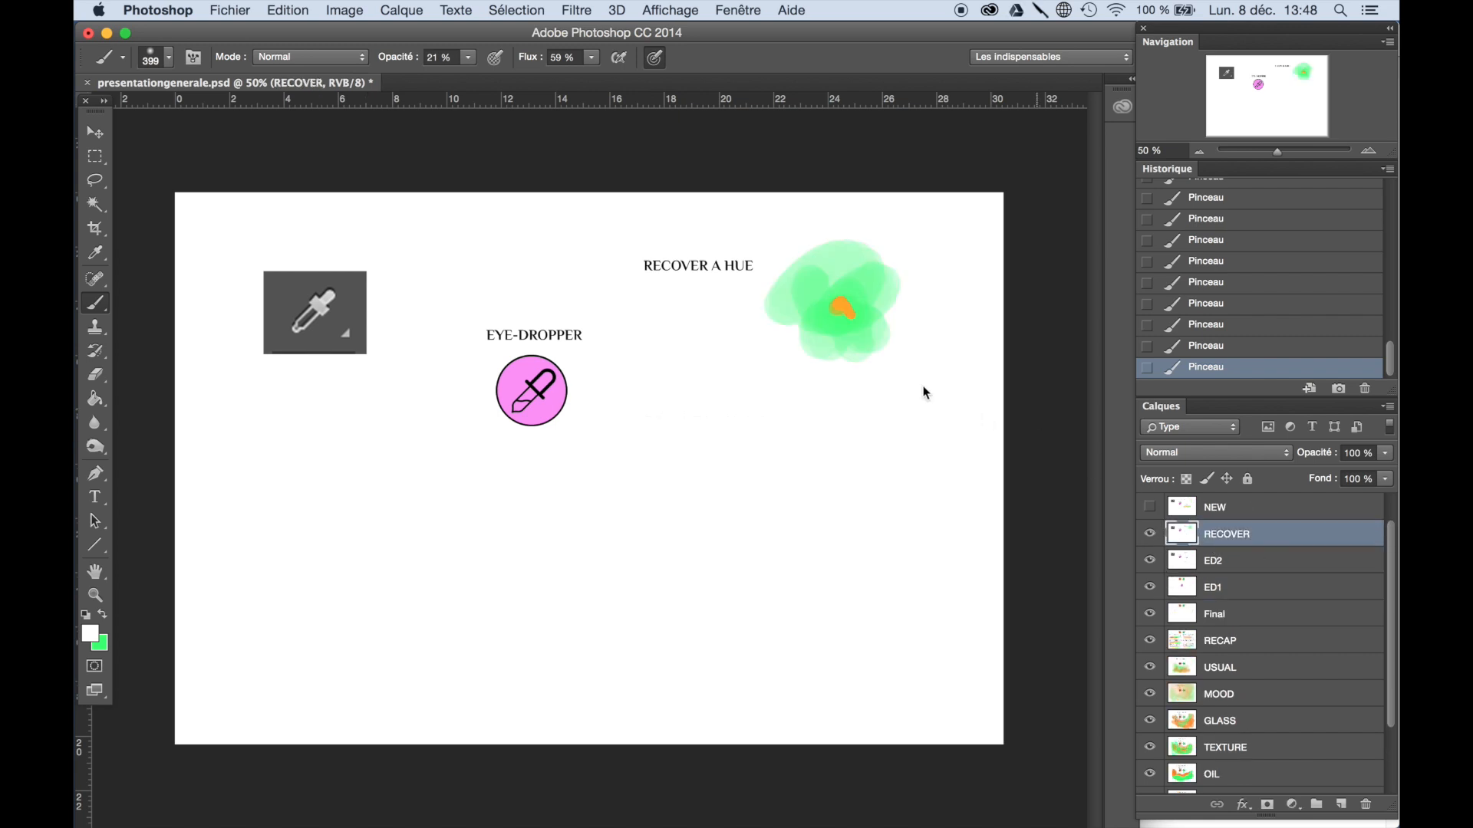
Sample the orange and green hues of the flower with the eyedropper and paint a faint pale green stroke below it
{"action": "mouse_move", "coordinate": [738, 269]}
{"action": "left_mouse_down"}
{"action": "mouse_move", "coordinate": [799, 315]}
{"action": "mouse_move", "coordinate": [875, 299]}
{"action": "mouse_move", "coordinate": [125, 642]}
{"action": "mouse_move", "coordinate": [529, 371]}
{"action": "left_mouse_up"}
{"action": "left_click", "coordinate": [843, 305], "text": "alt"}
{"action": "left_click_drag", "start_coordinate": [815, 281], "coordinate": [766, 309]}
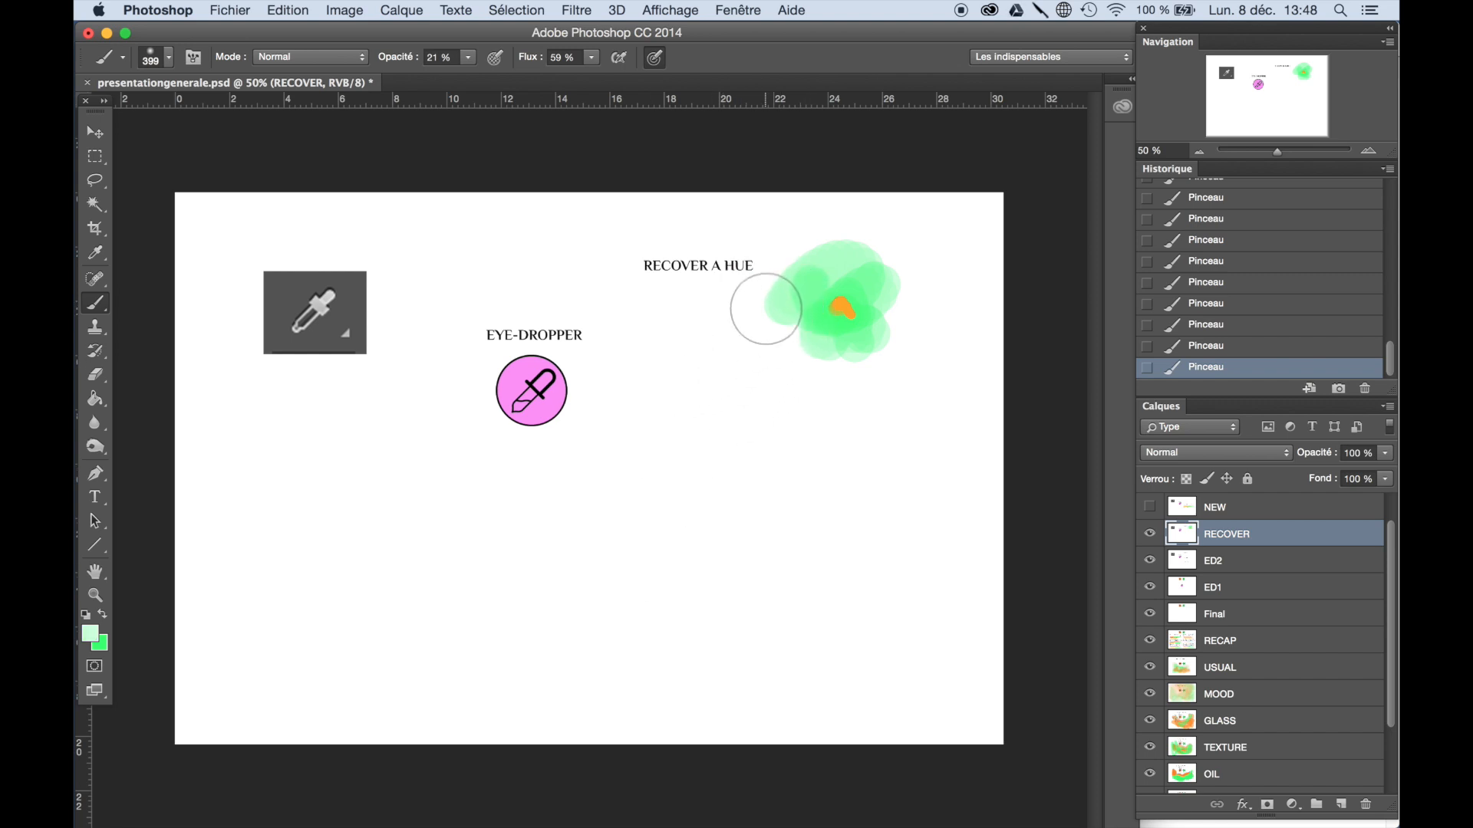
{"action": "left_click", "coordinate": [769, 298], "text": "alt"}
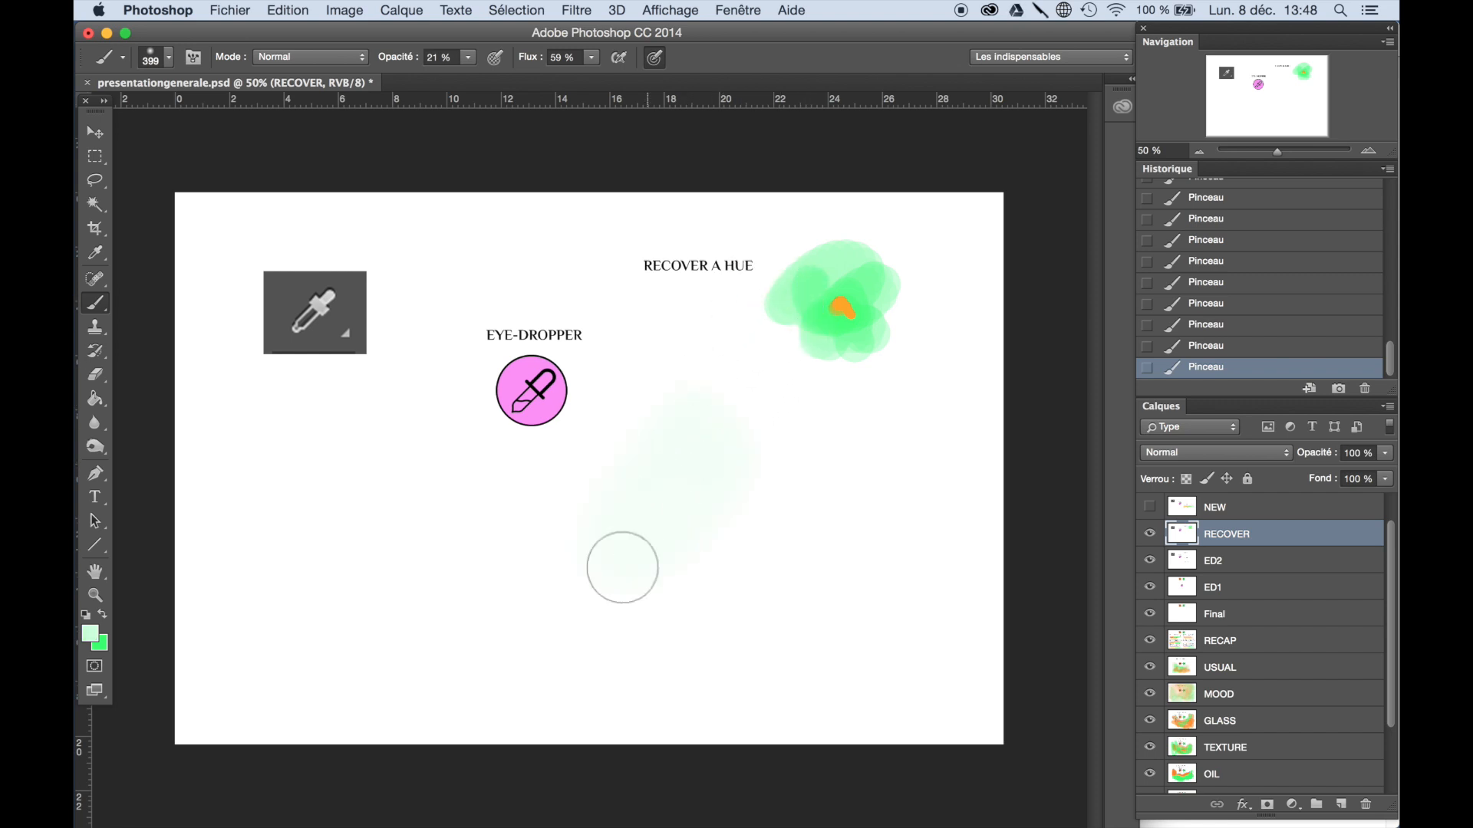
Raise the brush opacity to 64%, paint overlapping pale green, pink and orange strokes on the RECOVER layer, and sample a blended tone from them
{"action": "left_click", "coordinate": [468, 58]}
{"action": "mouse_move", "coordinate": [710, 477]}
{"action": "left_mouse_down"}
{"action": "mouse_move", "coordinate": [710, 536]}
{"action": "mouse_move", "coordinate": [733, 574]}
{"action": "left_mouse_up"}
{"action": "left_click", "coordinate": [514, 373], "text": "alt"}
{"action": "mouse_move", "coordinate": [756, 507]}
{"action": "left_mouse_down"}
{"action": "mouse_move", "coordinate": [757, 430]}
{"action": "mouse_move", "coordinate": [816, 506]}
{"action": "left_mouse_up"}
{"action": "mouse_move", "coordinate": [876, 438]}
{"action": "left_mouse_down"}
{"action": "mouse_move", "coordinate": [883, 554]}
{"action": "mouse_move", "coordinate": [843, 594]}
{"action": "mouse_move", "coordinate": [639, 608]}
{"action": "mouse_move", "coordinate": [650, 584]}
{"action": "mouse_move", "coordinate": [774, 622]}
{"action": "left_mouse_up"}
{"action": "left_click", "coordinate": [765, 524], "text": "alt"}
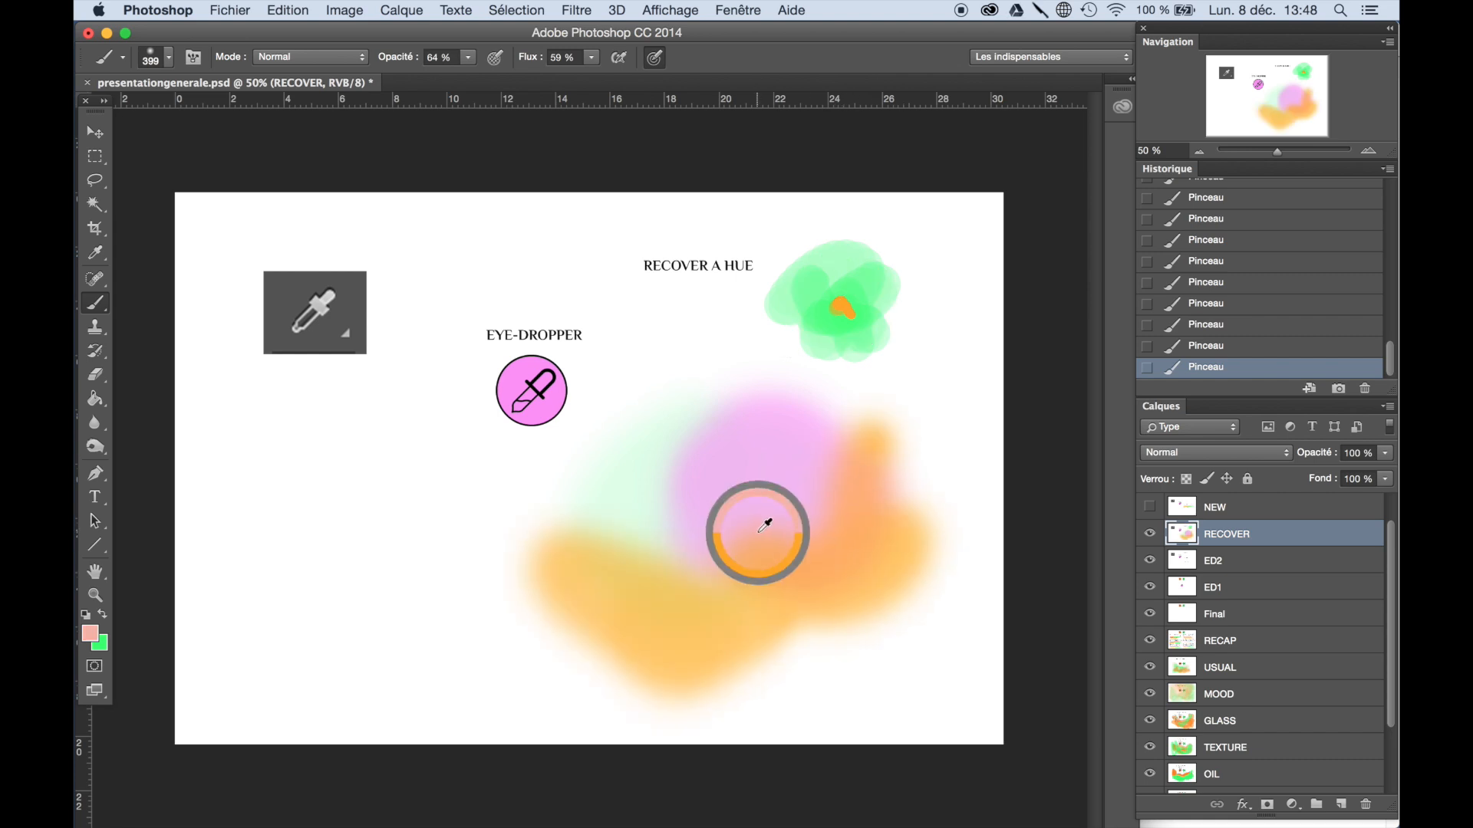
Paint broad overlapping salmon strokes on the RECOVER layer, sample the flower's green and paint broad green strokes over them
{"action": "mouse_move", "coordinate": [765, 524]}
{"action": "left_mouse_down"}
{"action": "mouse_move", "coordinate": [606, 555]}
{"action": "mouse_move", "coordinate": [445, 541]}
{"action": "mouse_move", "coordinate": [707, 560]}
{"action": "mouse_move", "coordinate": [728, 590]}
{"action": "mouse_move", "coordinate": [483, 543]}
{"action": "left_mouse_up"}
{"action": "mouse_move", "coordinate": [863, 480]}
{"action": "left_mouse_down"}
{"action": "mouse_move", "coordinate": [1019, 430]}
{"action": "mouse_move", "coordinate": [798, 579]}
{"action": "left_mouse_up"}
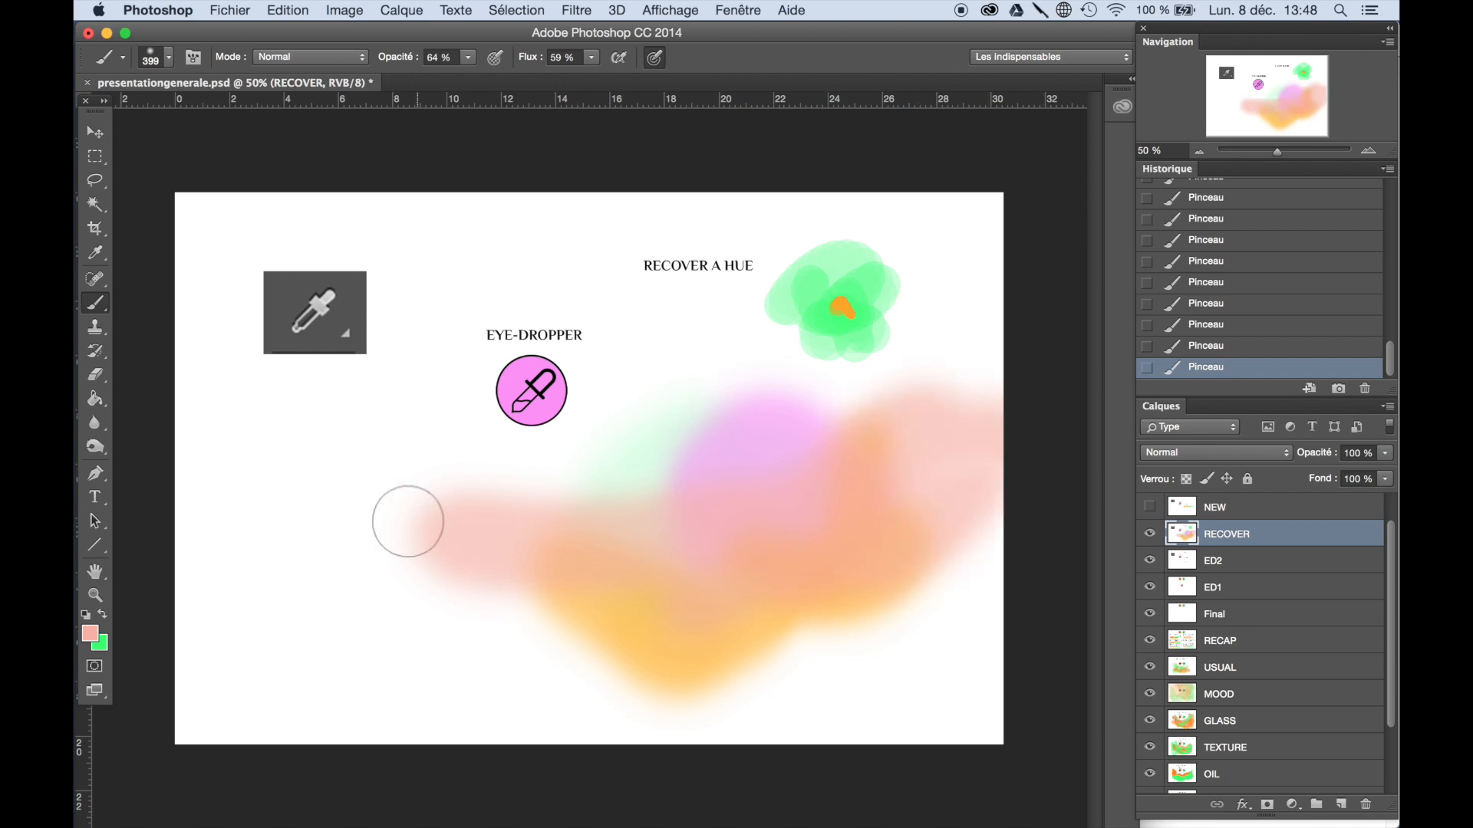
{"action": "mouse_move", "coordinate": [444, 486]}
{"action": "left_mouse_down"}
{"action": "mouse_move", "coordinate": [687, 523]}
{"action": "mouse_move", "coordinate": [465, 560]}
{"action": "mouse_move", "coordinate": [504, 594]}
{"action": "mouse_move", "coordinate": [679, 611]}
{"action": "mouse_move", "coordinate": [378, 655]}
{"action": "left_mouse_up"}
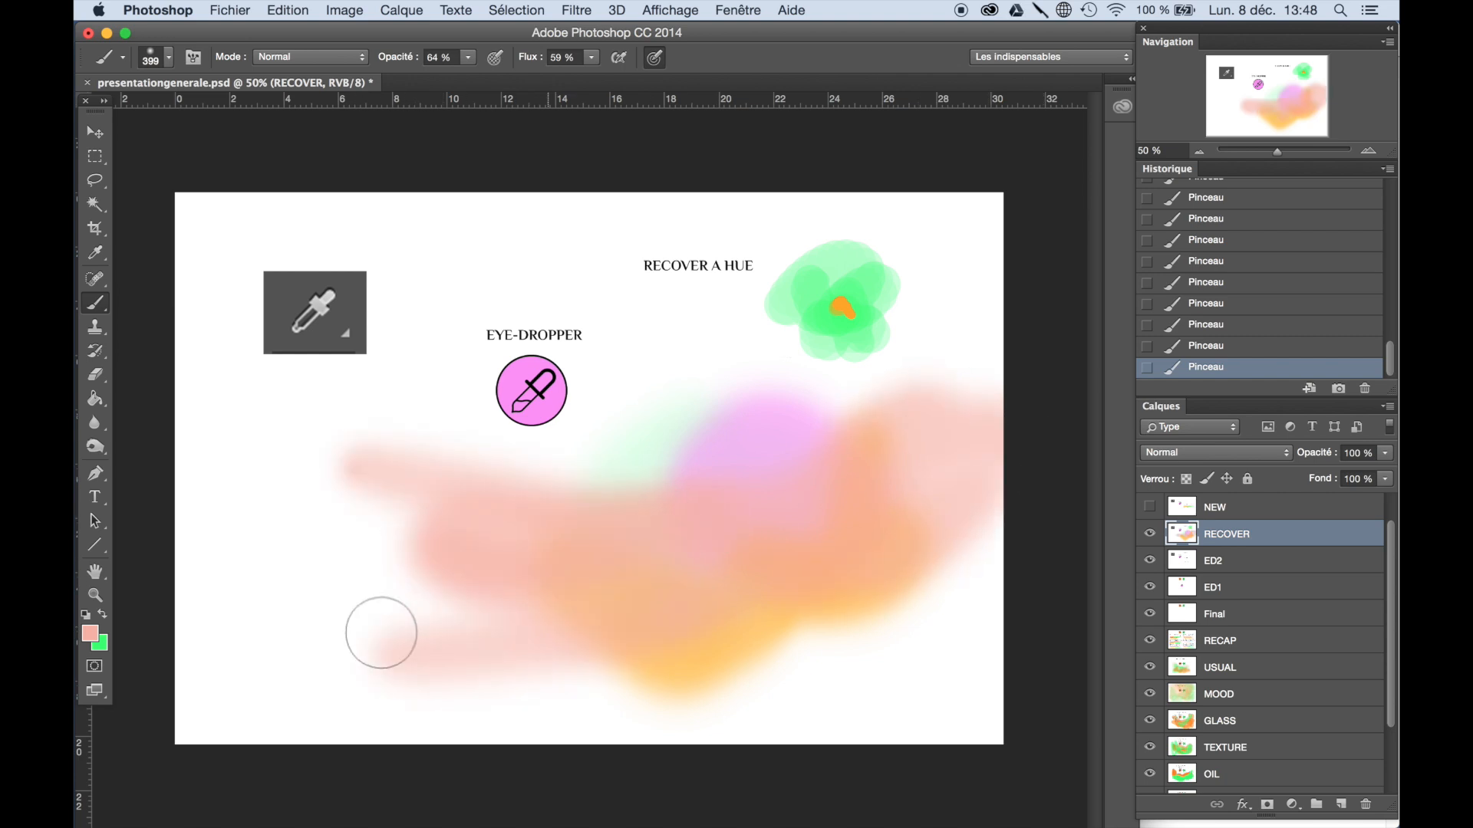
{"action": "left_click", "coordinate": [797, 299], "text": "alt"}
{"action": "mouse_move", "coordinate": [782, 444]}
{"action": "left_mouse_down"}
{"action": "mouse_move", "coordinate": [704, 531]}
{"action": "mouse_move", "coordinate": [634, 533]}
{"action": "mouse_move", "coordinate": [654, 497]}
{"action": "mouse_move", "coordinate": [777, 509]}
{"action": "mouse_move", "coordinate": [883, 463]}
{"action": "mouse_move", "coordinate": [818, 558]}
{"action": "mouse_move", "coordinate": [634, 610]}
{"action": "mouse_move", "coordinate": [561, 679]}
{"action": "mouse_move", "coordinate": [728, 662]}
{"action": "mouse_move", "coordinate": [663, 676]}
{"action": "mouse_move", "coordinate": [404, 637]}
{"action": "mouse_move", "coordinate": [387, 596]}
{"action": "mouse_move", "coordinate": [601, 633]}
{"action": "mouse_move", "coordinate": [534, 589]}
{"action": "mouse_move", "coordinate": [415, 555]}
{"action": "mouse_move", "coordinate": [675, 604]}
{"action": "left_mouse_up"}
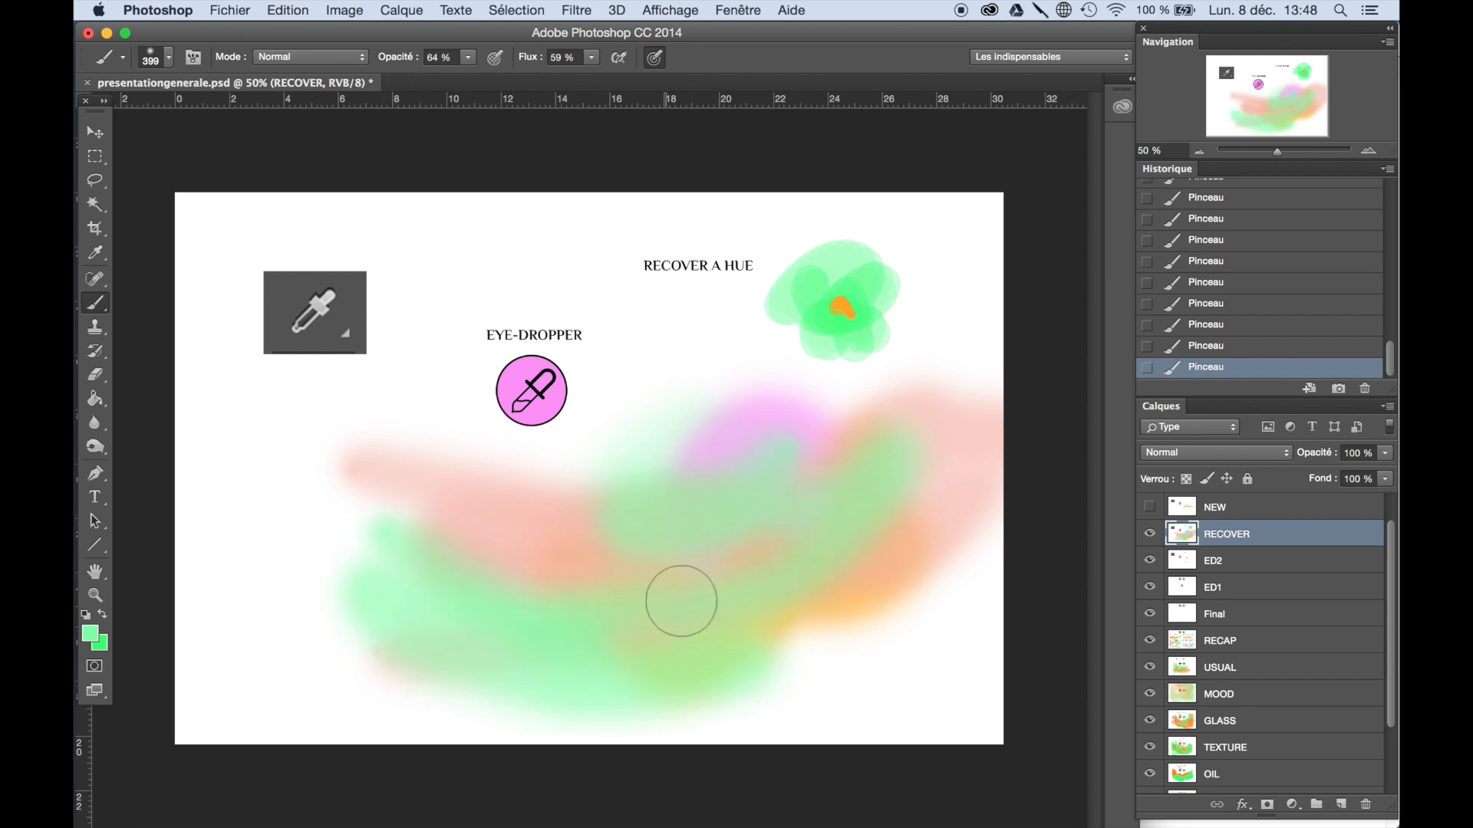
Show the NEW layer, move ED1 directly beneath it in the layer stack, and make NEW the active layer
{"action": "left_click", "coordinate": [1150, 508]}
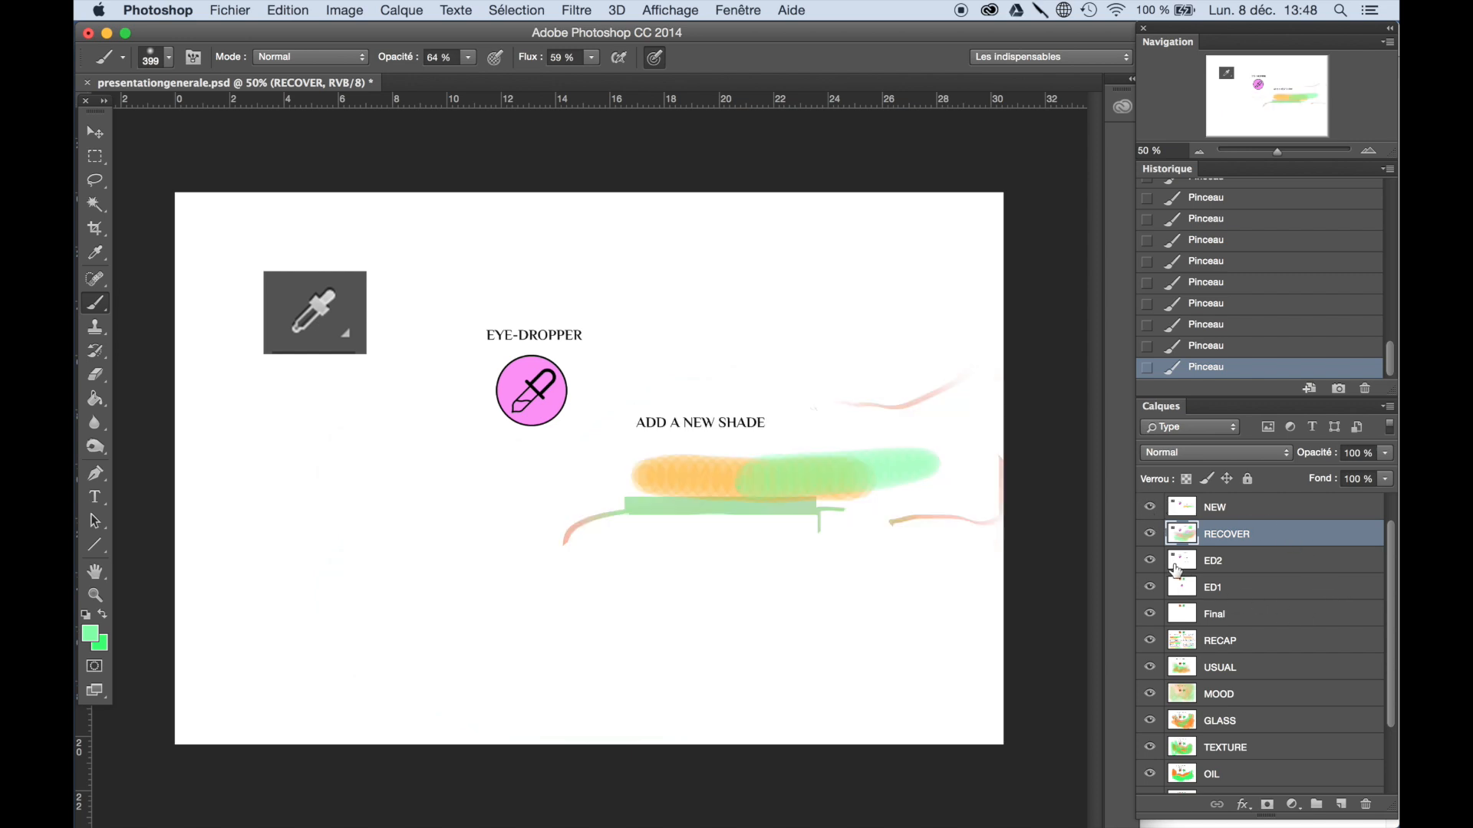
{"action": "left_click_drag", "start_coordinate": [1214, 592], "coordinate": [1216, 547]}
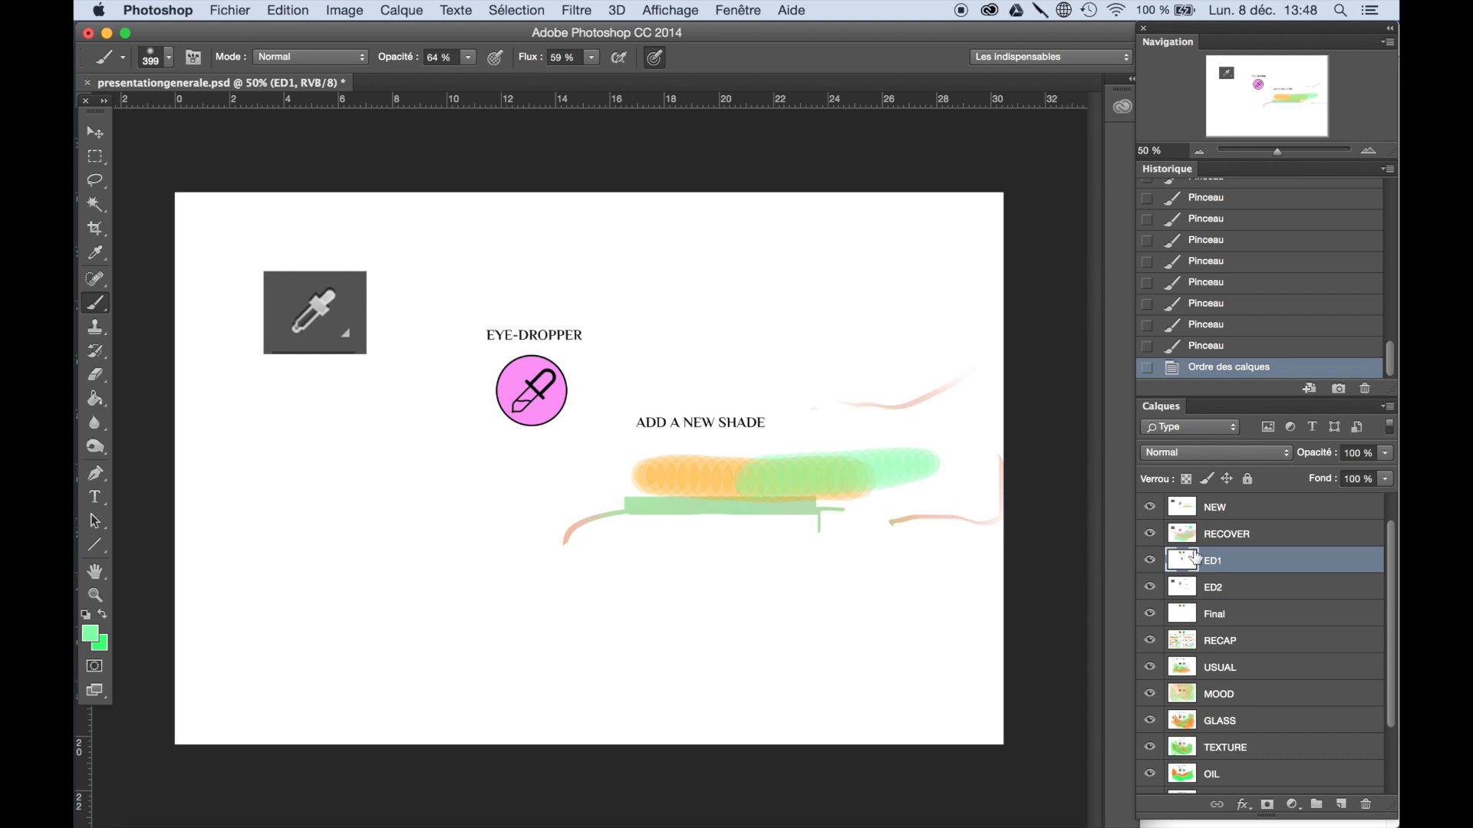
{"action": "left_click", "coordinate": [1152, 535]}
{"action": "mouse_move", "coordinate": [1220, 563]}
{"action": "left_mouse_down"}
{"action": "mouse_move", "coordinate": [1211, 516]}
{"action": "mouse_move", "coordinate": [1219, 537]}
{"action": "left_mouse_up"}
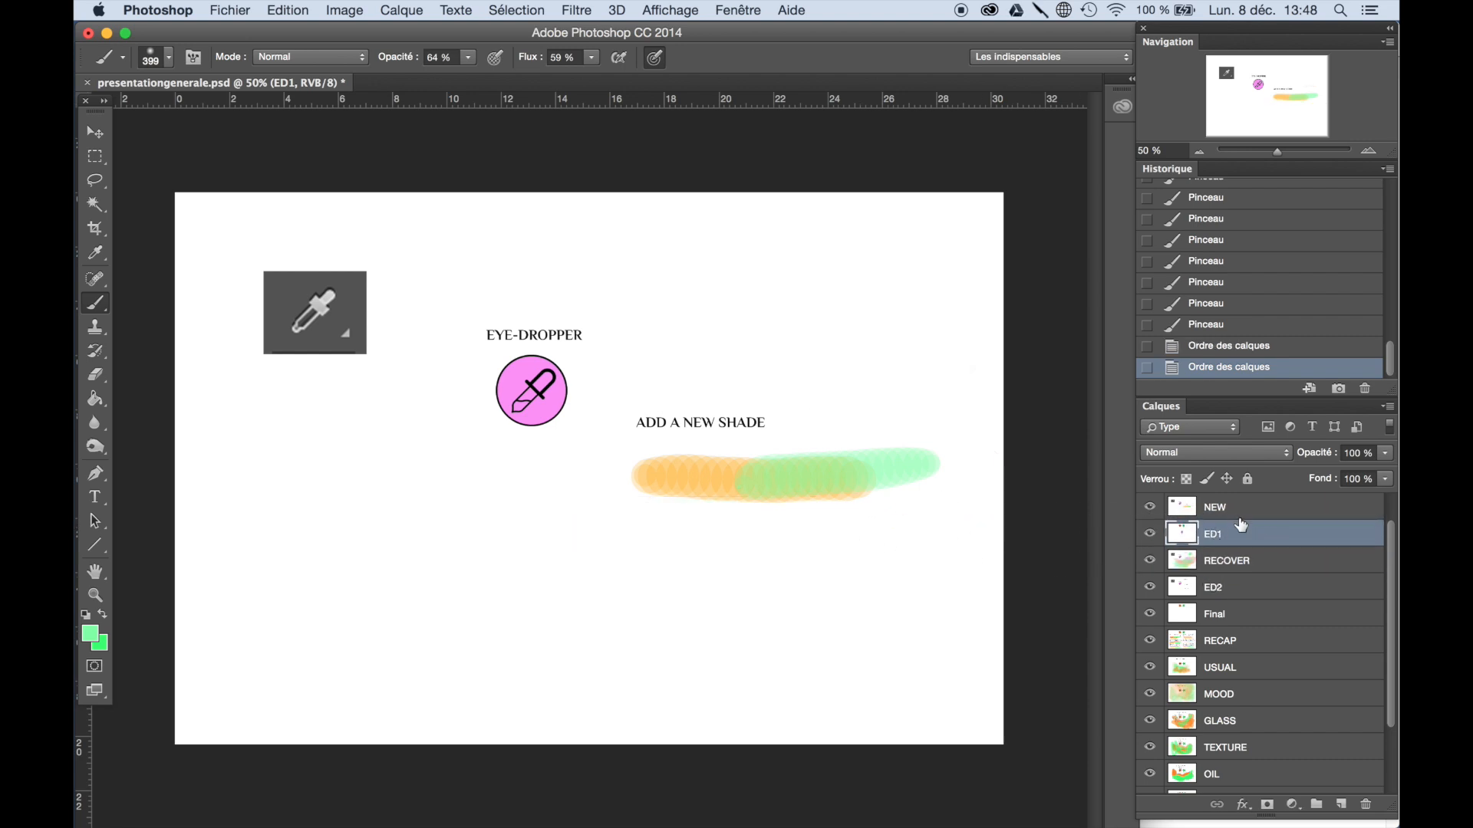
{"action": "left_click", "coordinate": [1237, 514]}
Sample the pale green, orange and blended yellow-green shades from the overlapping strokes under ADD A NEW SHADE
{"action": "left_click", "coordinate": [760, 483], "text": "alt"}
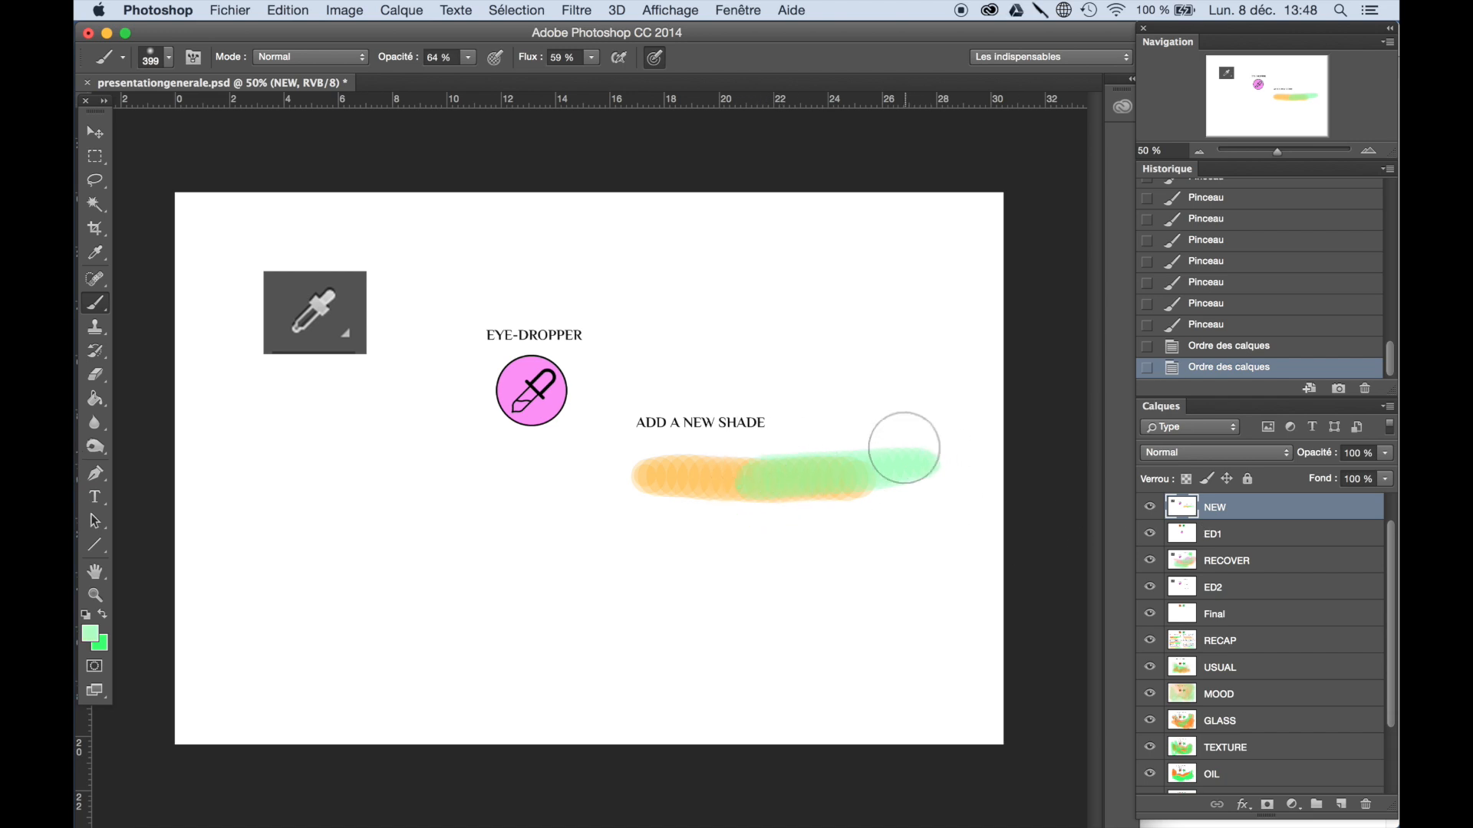
{"action": "left_click", "coordinate": [648, 476], "text": "alt"}
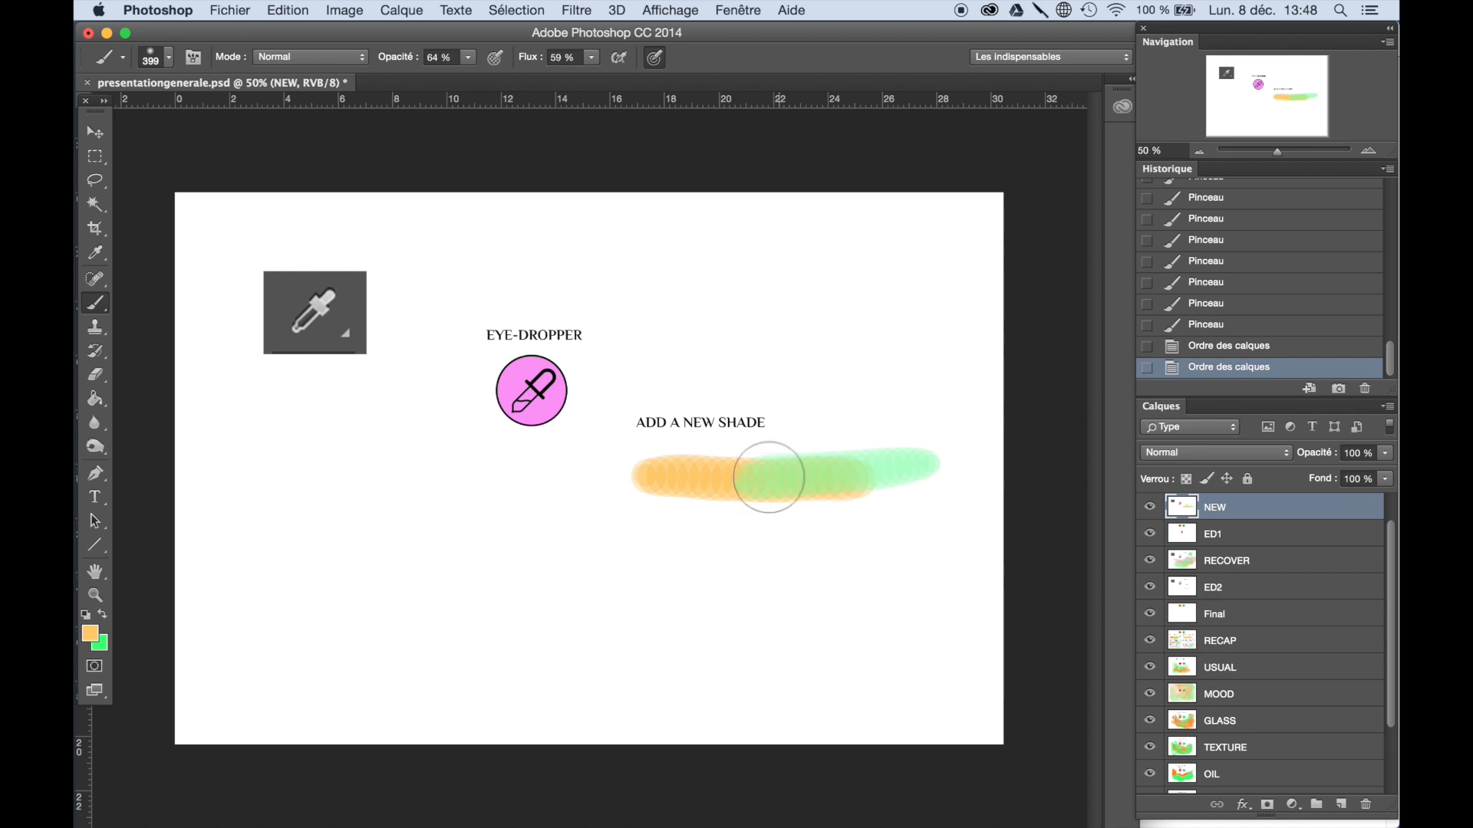
{"action": "left_click", "coordinate": [1370, 150]}
{"action": "left_click_drag", "start_coordinate": [1257, 119], "coordinate": [1272, 123]}
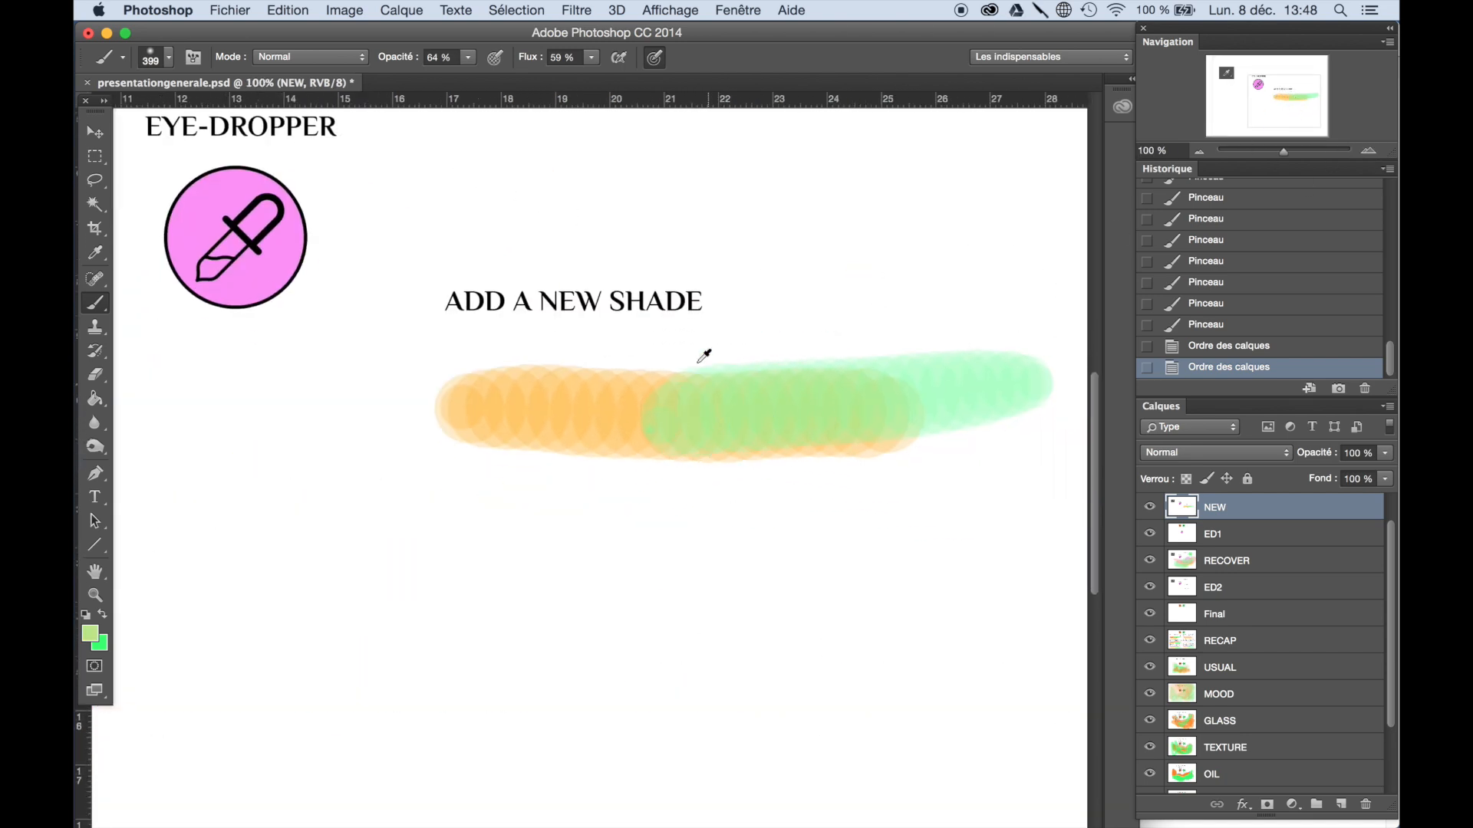
Choose a hard round 60 px brush and set its opacity and flow to 100%
{"action": "left_click", "coordinate": [168, 58]}
{"action": "left_click", "coordinate": [206, 326]}
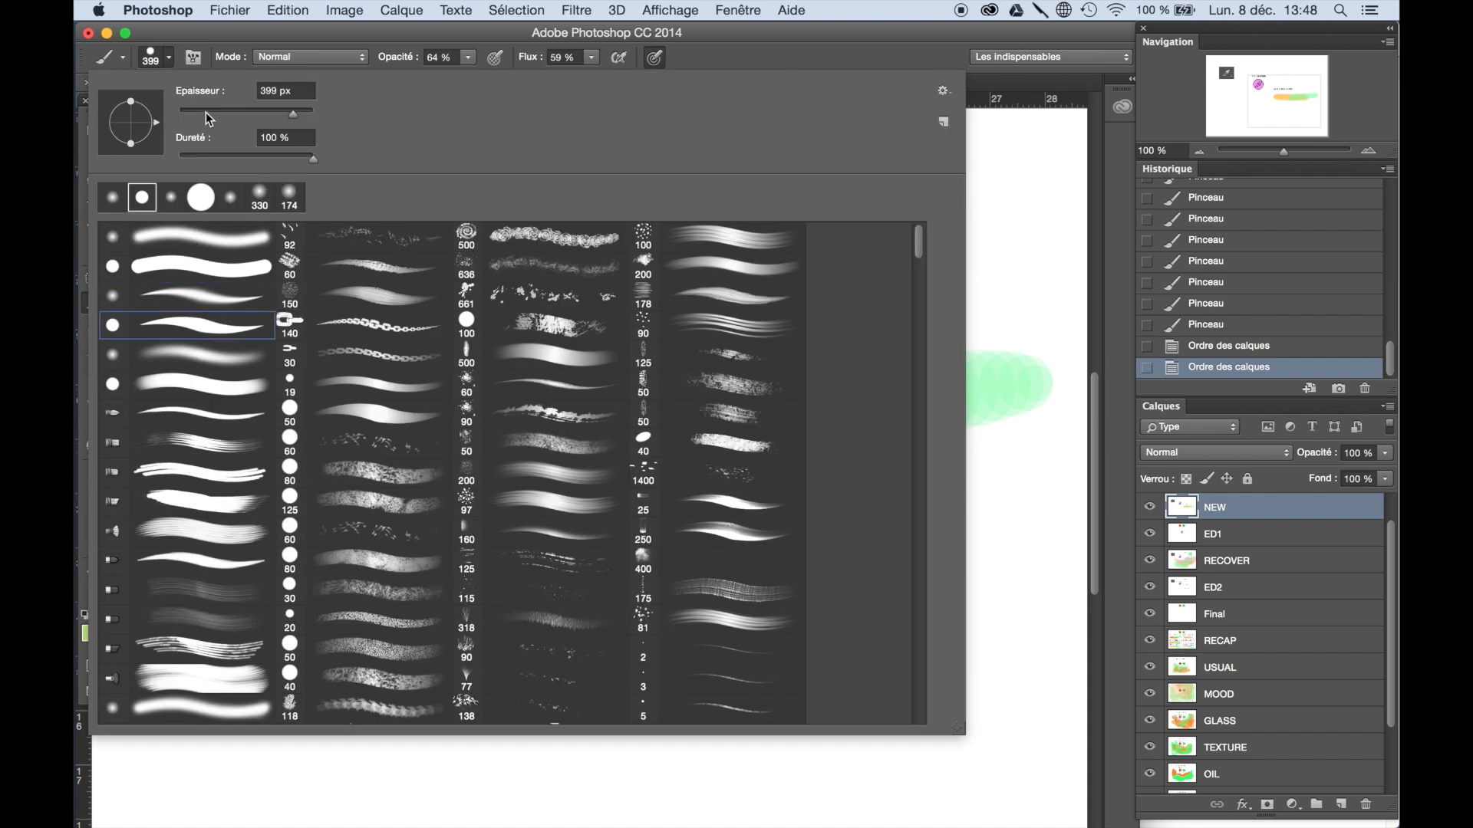
{"action": "left_click_drag", "start_coordinate": [468, 58], "coordinate": [502, 74]}
{"action": "left_click_drag", "start_coordinate": [592, 58], "coordinate": [687, 72]}
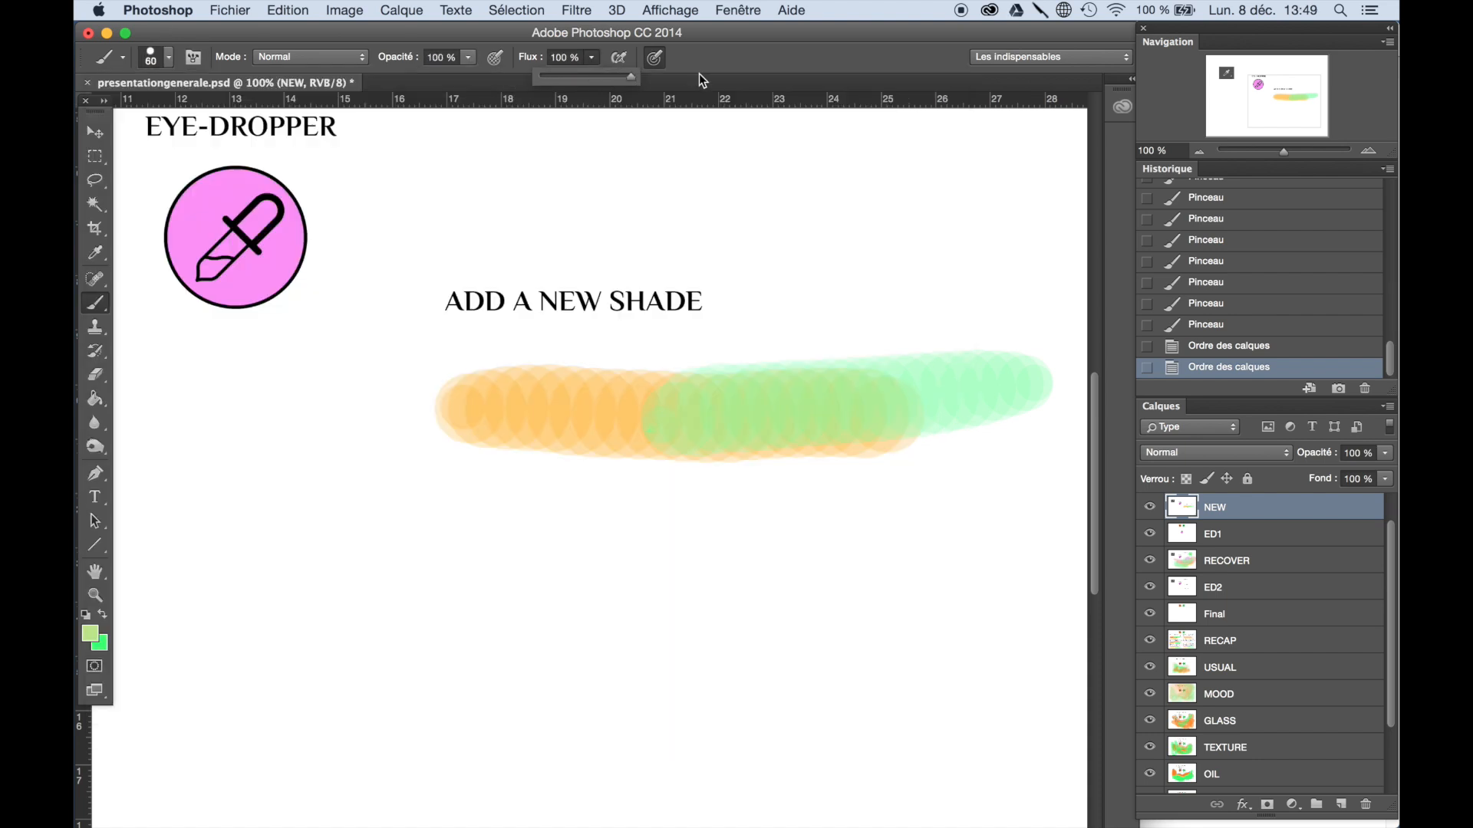
Sample yellow-green, orange and green shades from the overlapping strokes and paint a short swatch stroke of each, ending with another yellow-green one
{"action": "left_click", "coordinate": [704, 464], "text": "alt"}
{"action": "left_click_drag", "start_coordinate": [540, 617], "coordinate": [629, 506]}
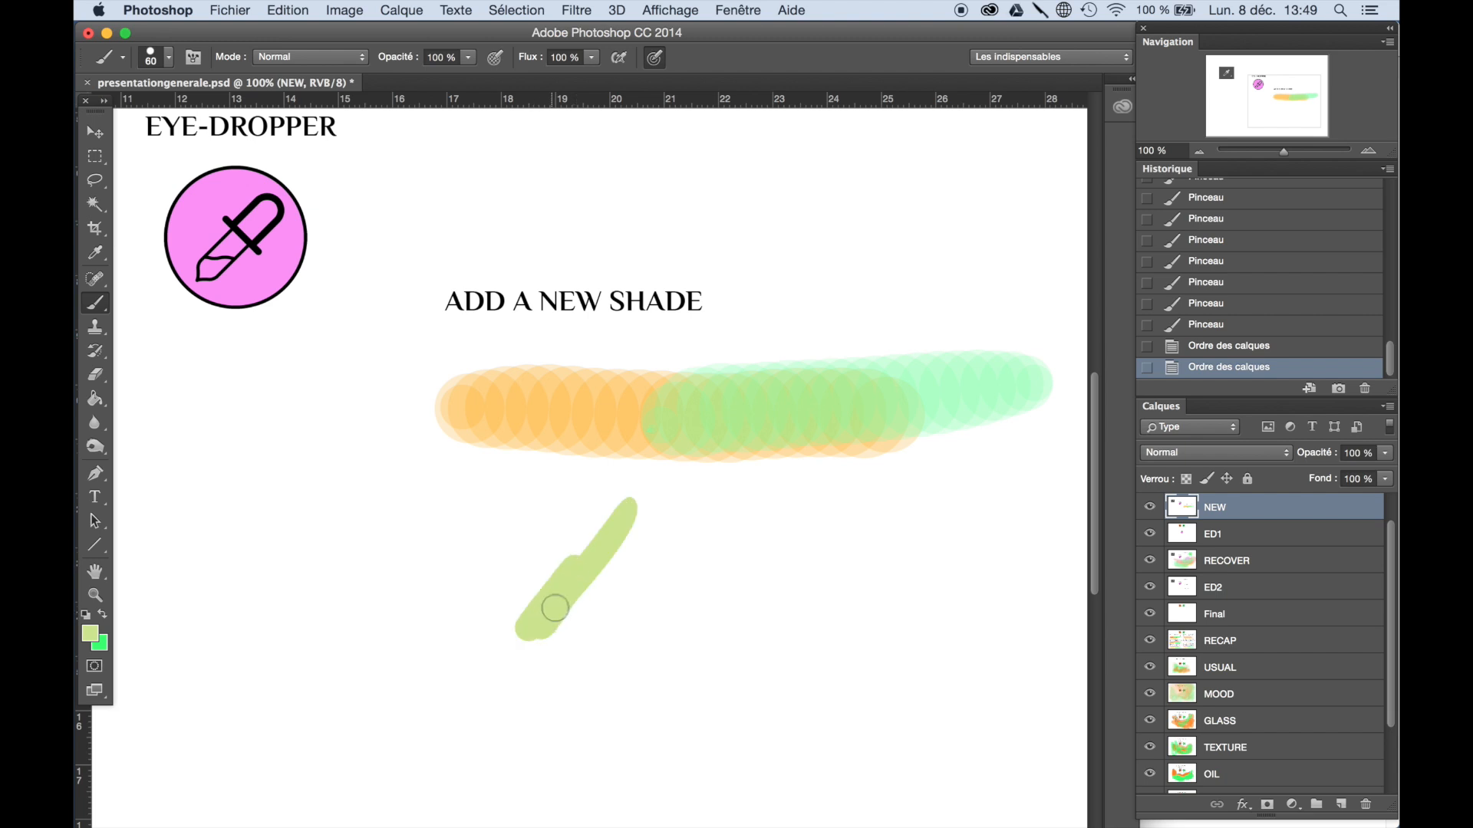
{"action": "left_click_drag", "start_coordinate": [629, 423], "coordinate": [629, 427], "text": "alt"}
{"action": "mouse_move", "coordinate": [618, 491]}
{"action": "left_mouse_down"}
{"action": "mouse_move", "coordinate": [437, 592]}
{"action": "mouse_move", "coordinate": [453, 602]}
{"action": "left_mouse_up"}
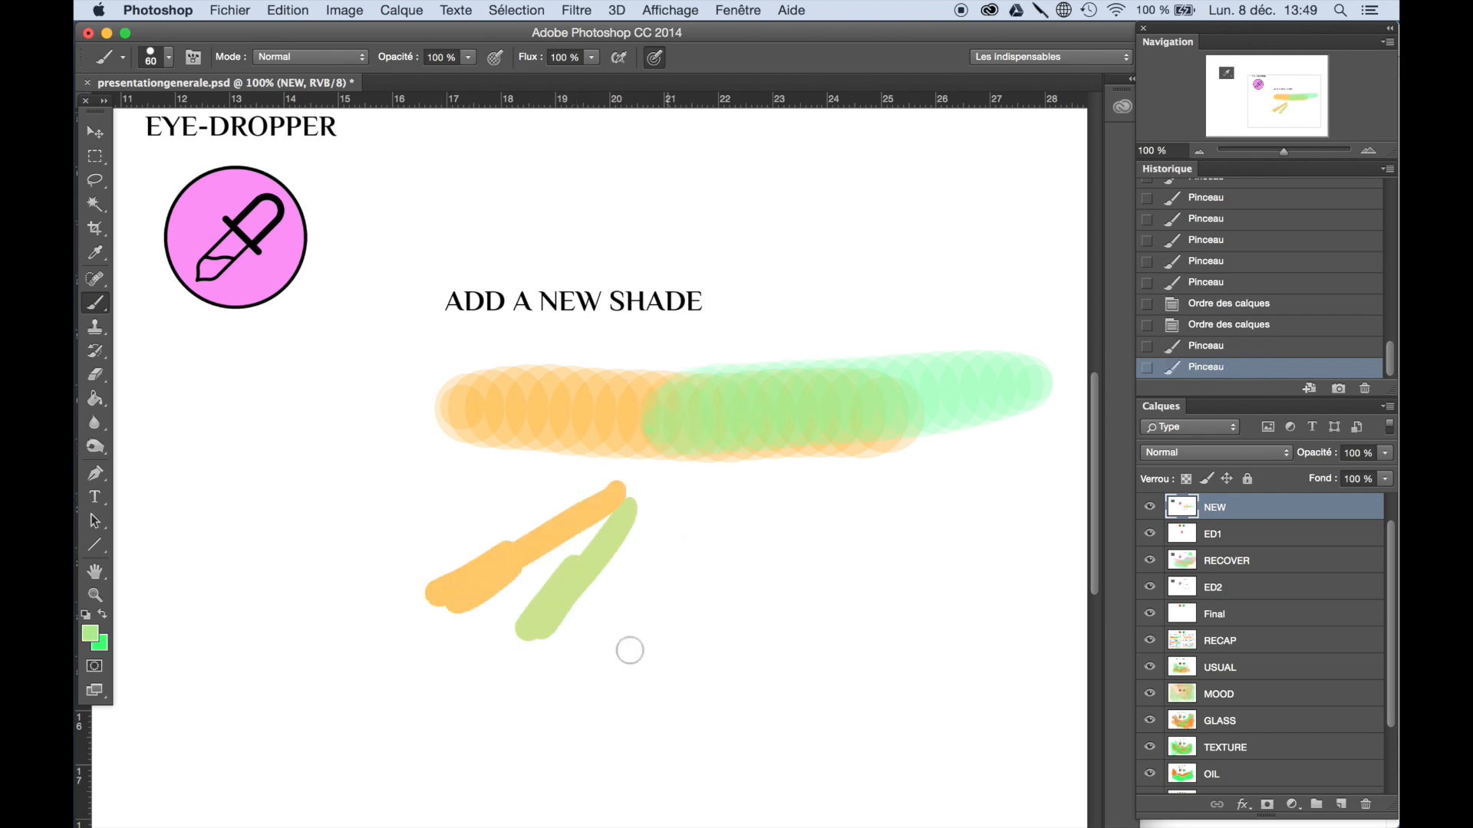
{"action": "left_click_drag", "start_coordinate": [683, 528], "coordinate": [626, 685]}
{"action": "left_click", "coordinate": [741, 437], "text": "alt"}
{"action": "left_click_drag", "start_coordinate": [721, 530], "coordinate": [752, 702]}
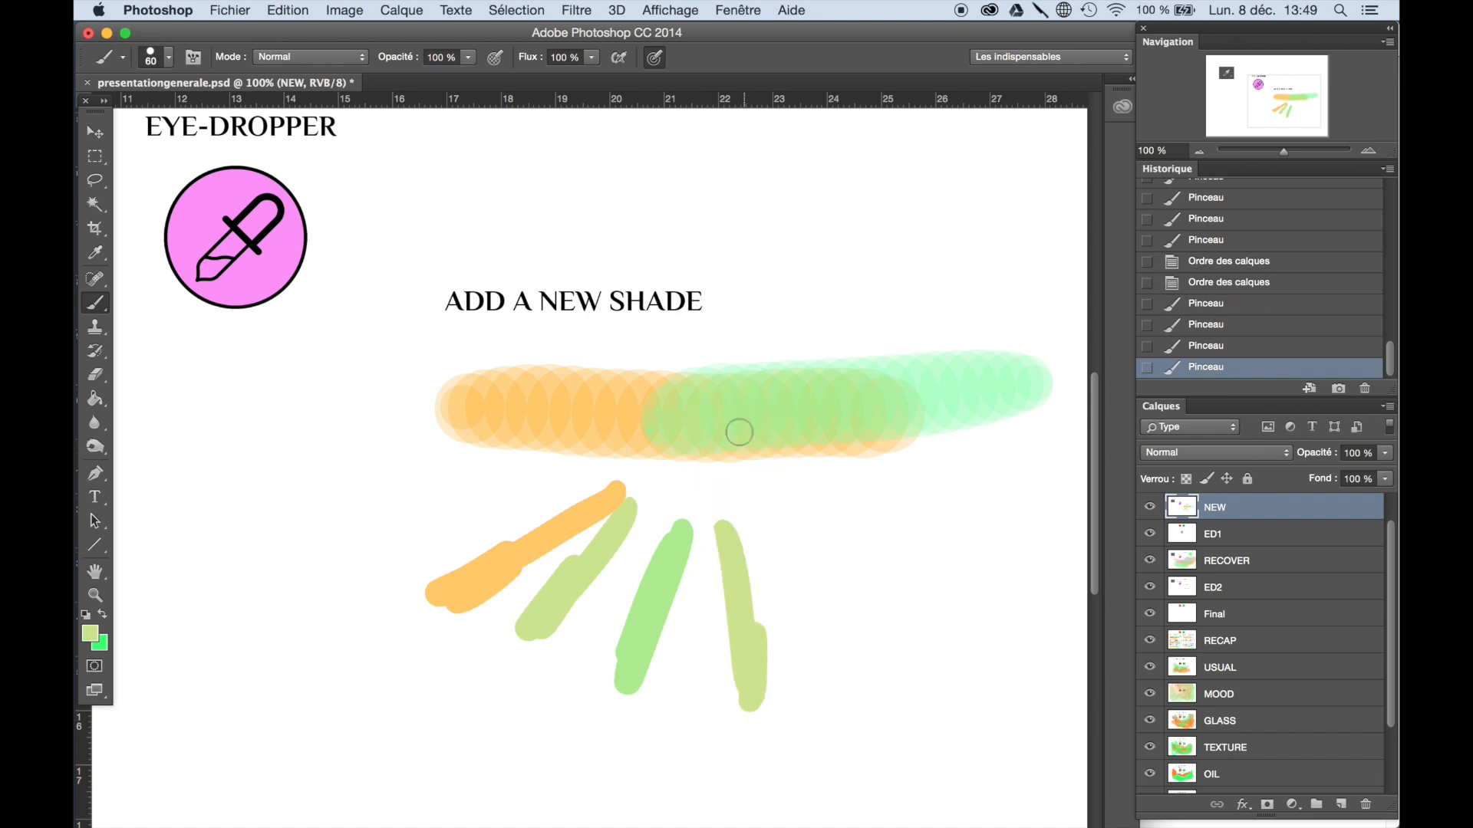
Sample pale peach, pale mint and blended green shades from the stroke edges and overlap, painting a slanted swatch stroke of each
{"action": "left_click", "coordinate": [736, 452], "text": "alt"}
{"action": "left_click_drag", "start_coordinate": [757, 483], "coordinate": [840, 675]}
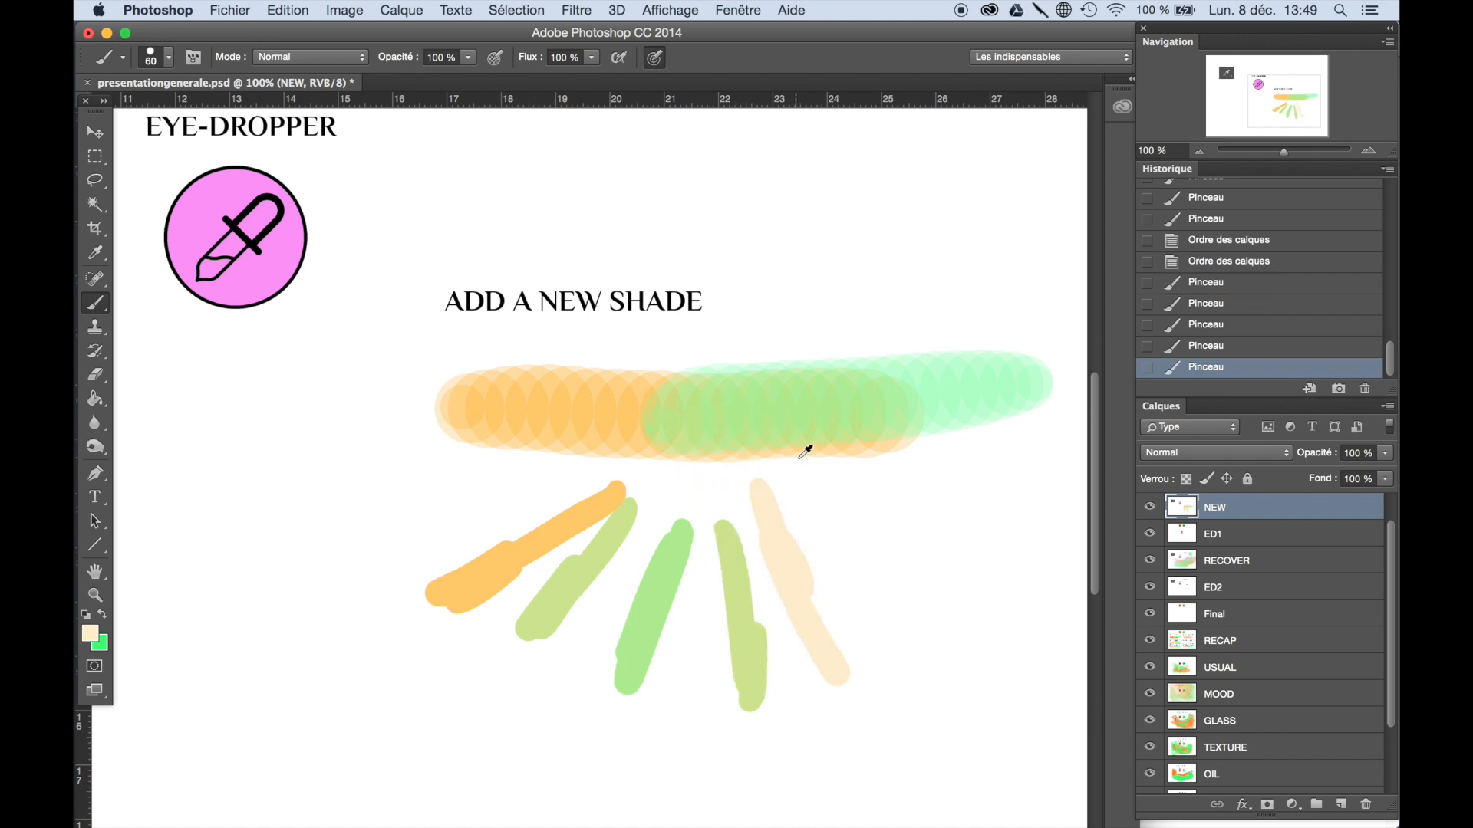
{"action": "left_click", "coordinate": [957, 424], "text": "alt"}
{"action": "left_click_drag", "start_coordinate": [824, 522], "coordinate": [944, 690]}
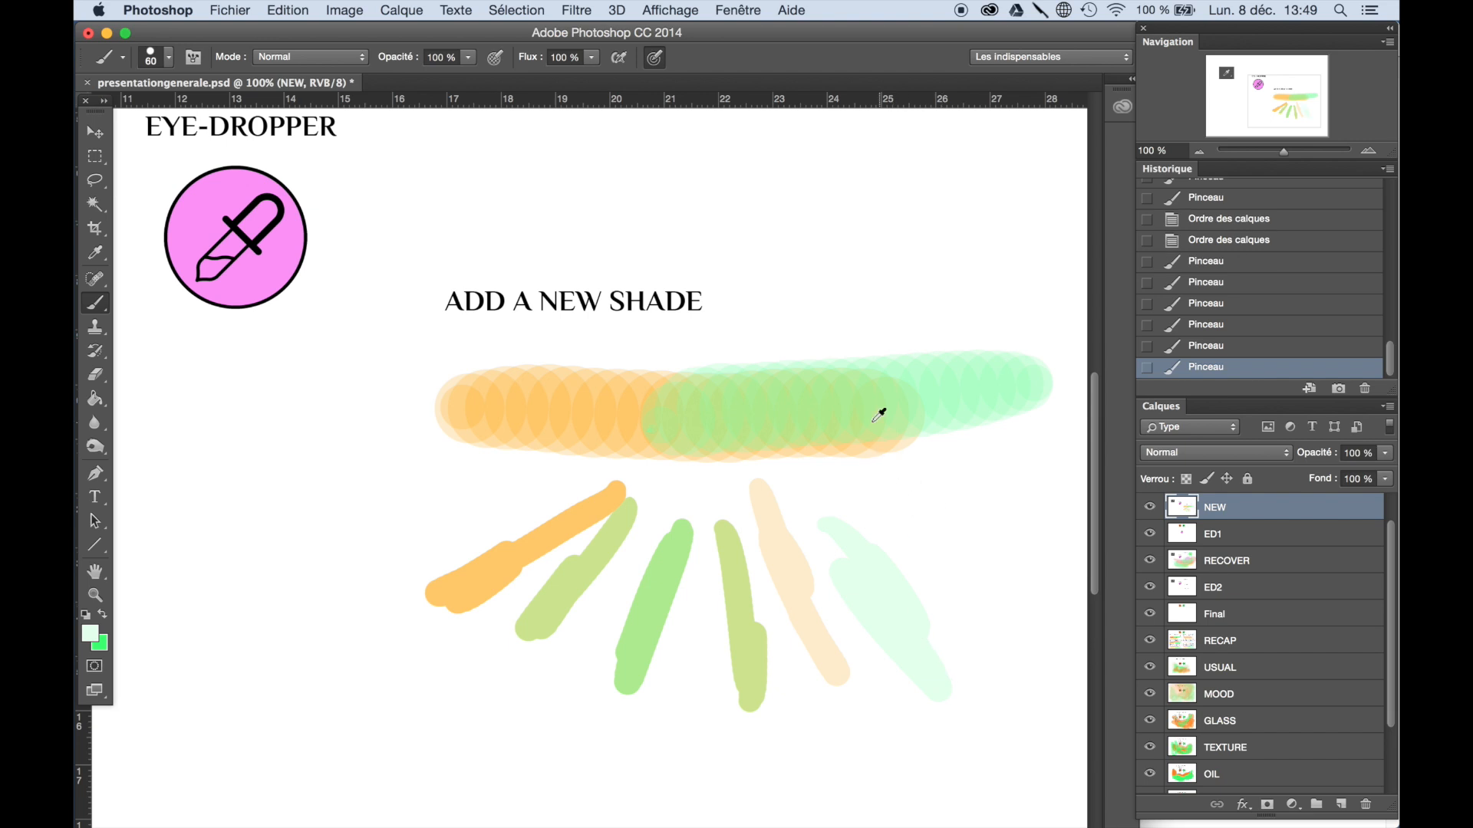
{"action": "left_click_drag", "start_coordinate": [896, 510], "coordinate": [997, 640]}
Sample the orange and paint another orange swatch, then sample the blended green and paint a long arc across all the swatches
{"action": "left_click", "coordinate": [554, 406], "text": "alt"}
{"action": "left_click_drag", "start_coordinate": [547, 492], "coordinate": [285, 568]}
{"action": "left_click", "coordinate": [741, 427], "text": "alt"}
{"action": "left_click_drag", "start_coordinate": [420, 467], "coordinate": [983, 517]}
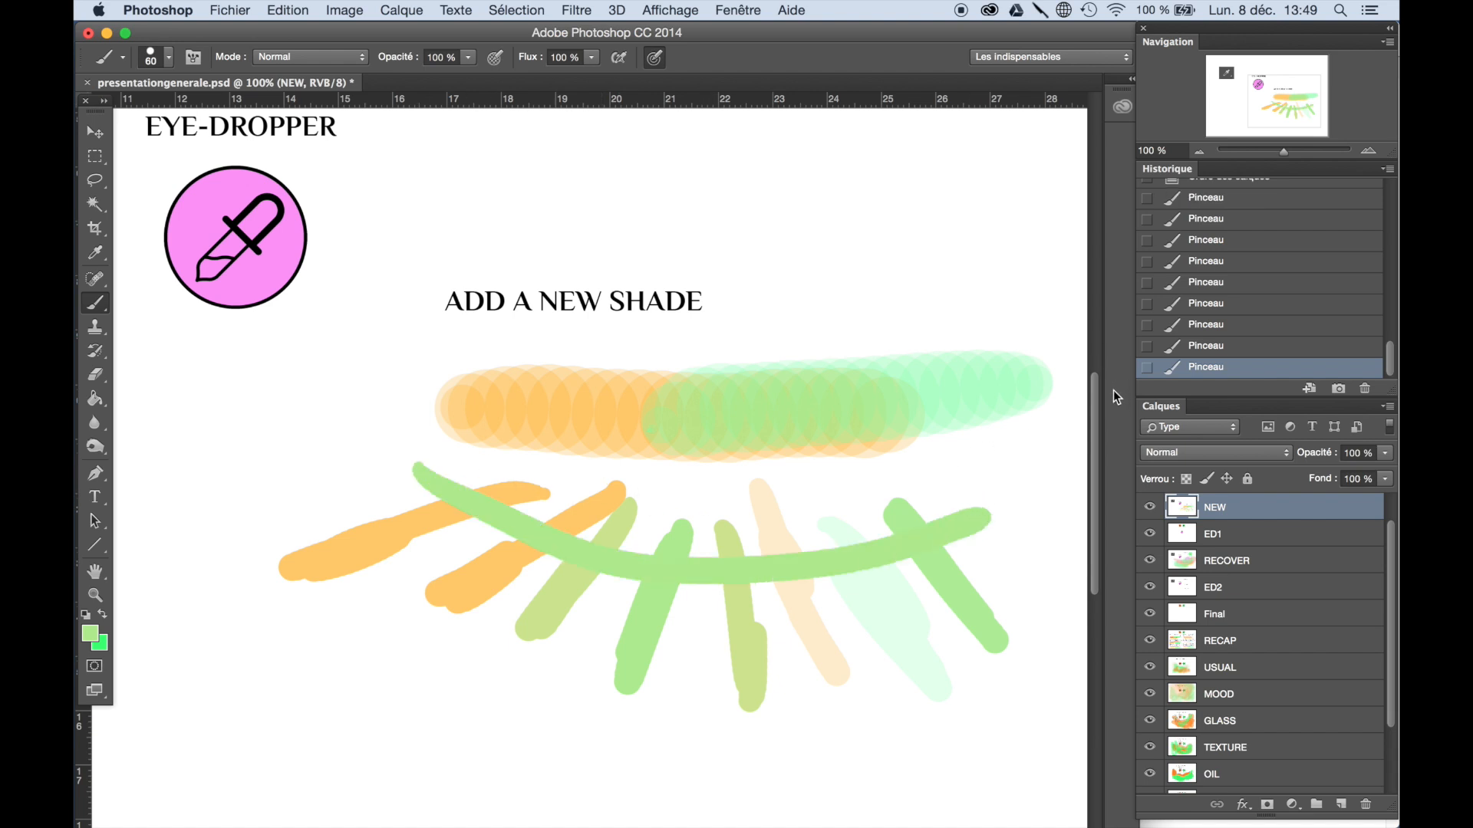
Show the SHADOW layer, move ED1 directly beneath it in the layer stack, and make SHADOW the active layer
{"action": "scroll", "coordinate": [1259, 525], "scroll_direction": "up", "scroll_amount": 1}
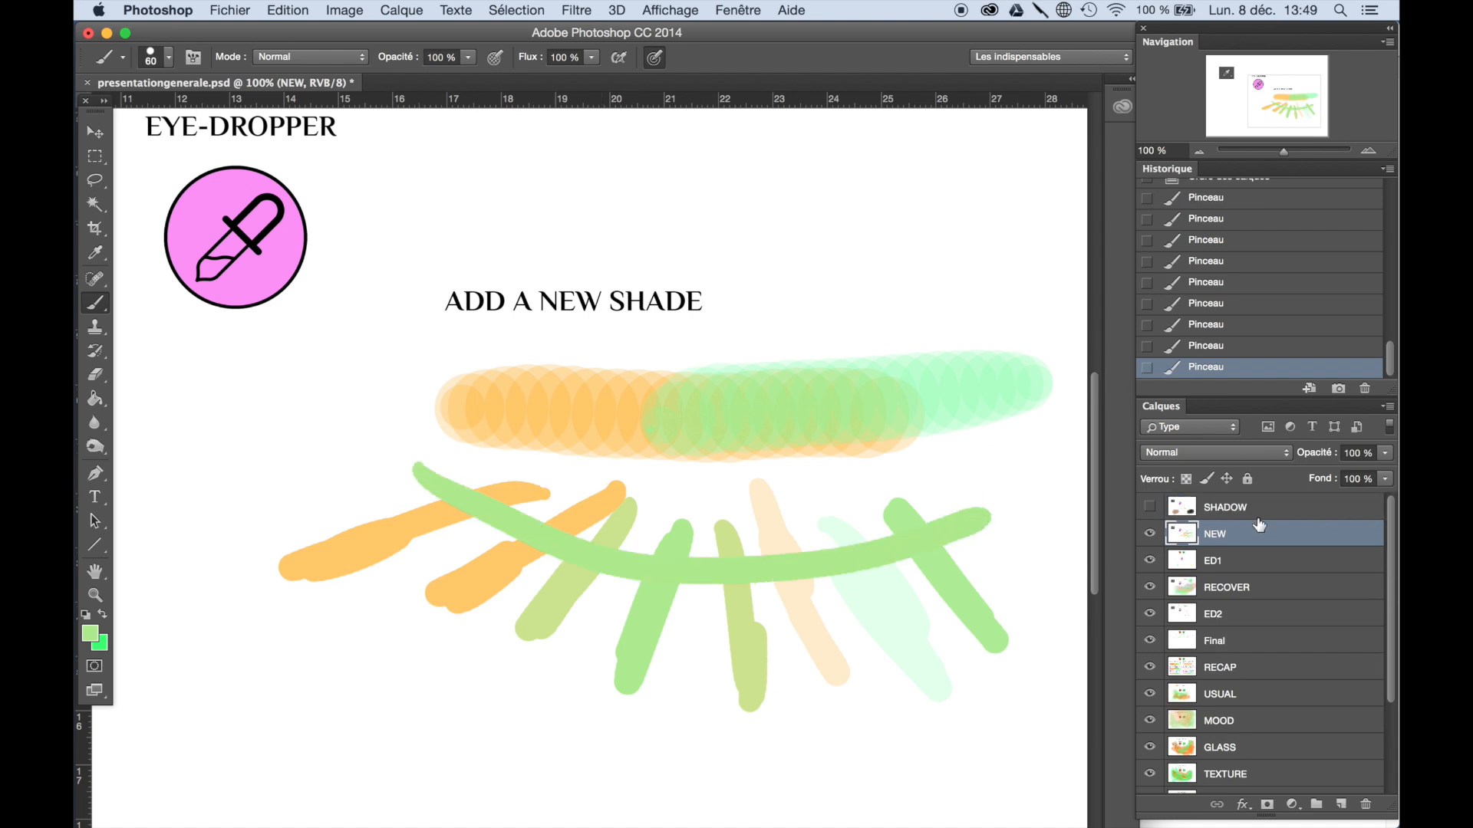
{"action": "left_click", "coordinate": [1150, 513]}
{"action": "left_click", "coordinate": [1199, 152]}
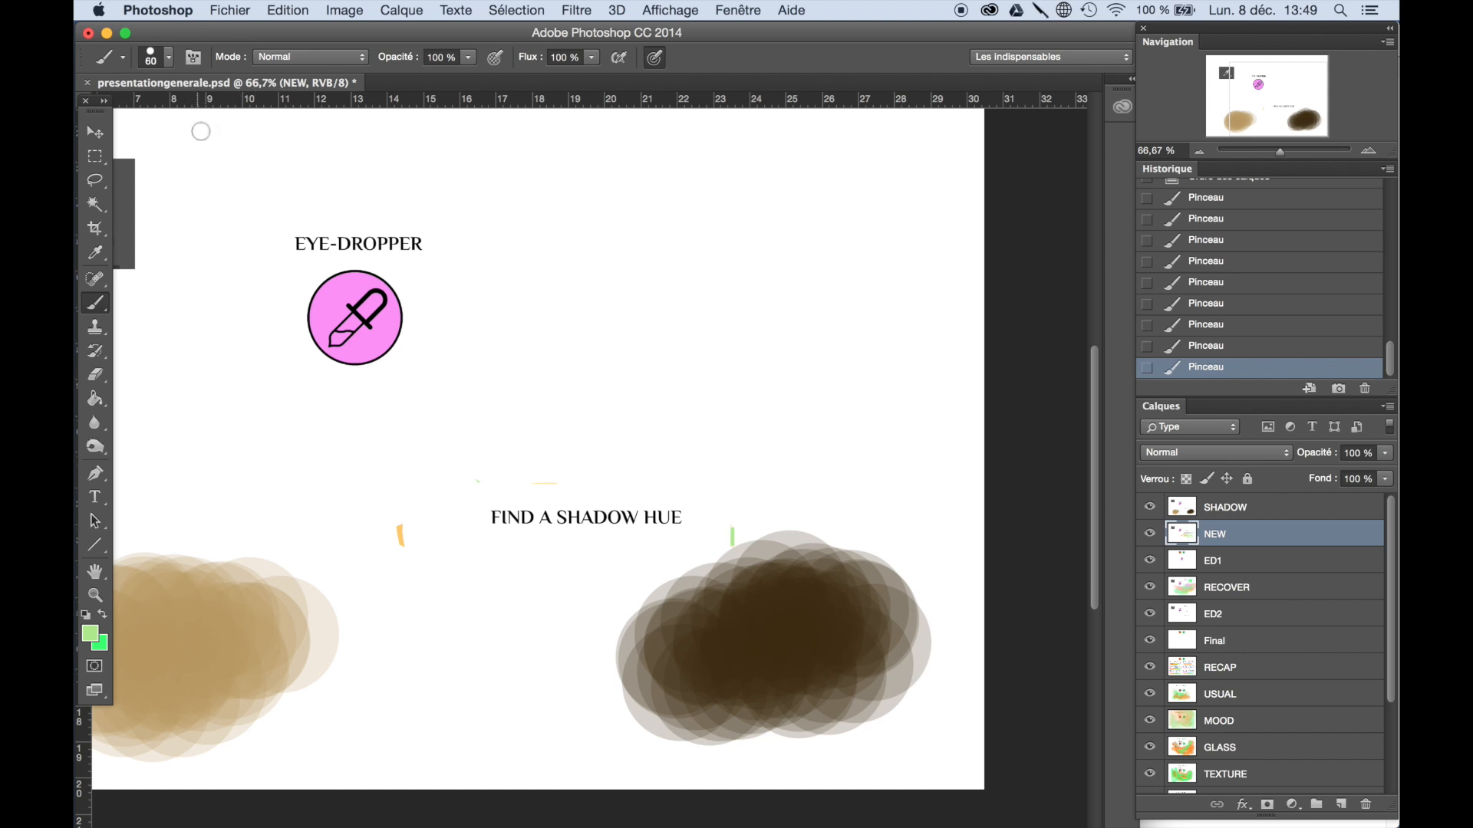
{"action": "left_click_drag", "start_coordinate": [1247, 564], "coordinate": [1246, 522]}
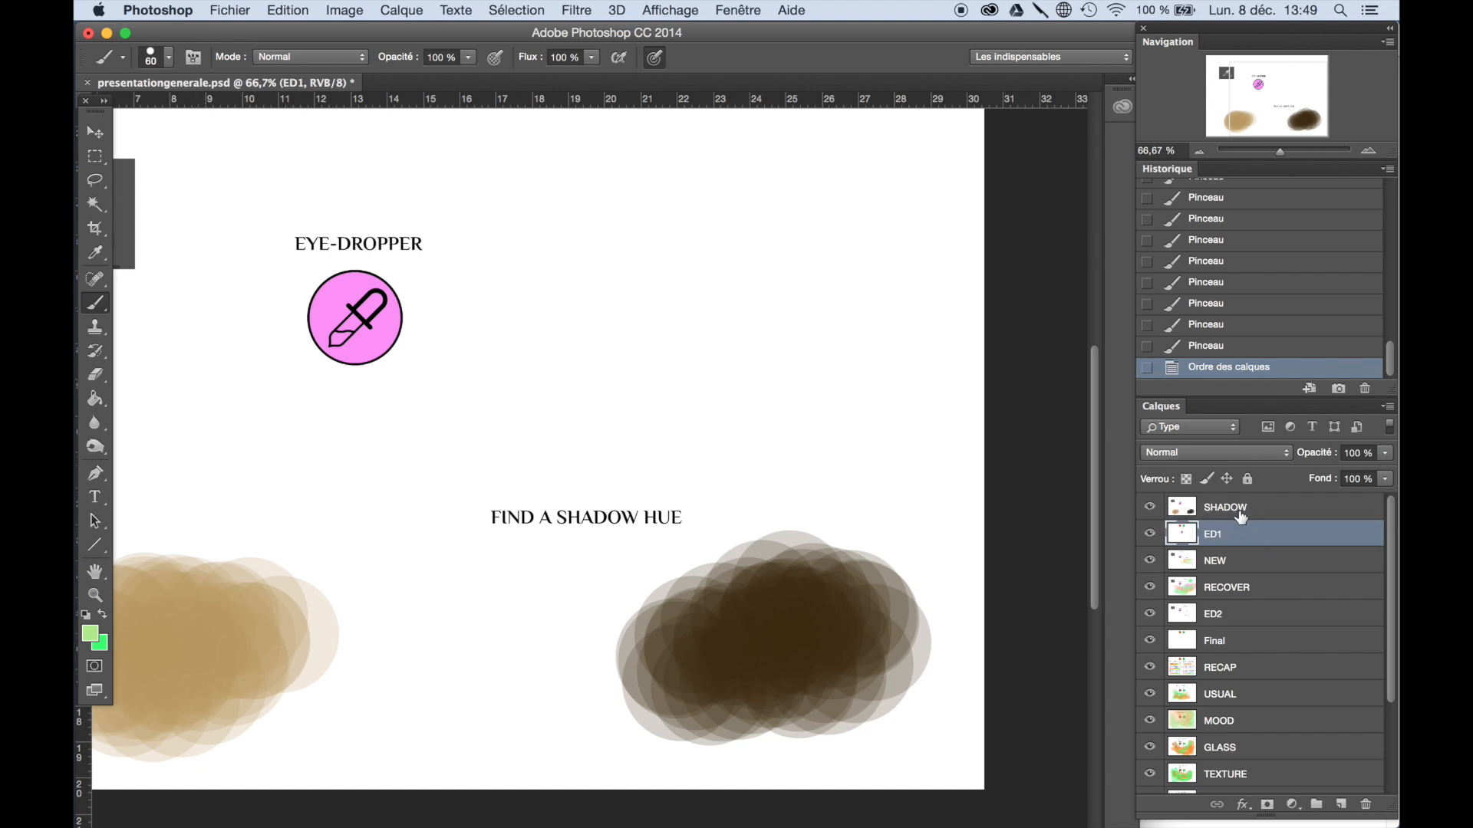
{"action": "left_click", "coordinate": [1241, 514]}
Sample the light brown of the tan patch and choose a soft round brush sized 344 px
{"action": "left_click", "coordinate": [231, 627], "text": "alt"}
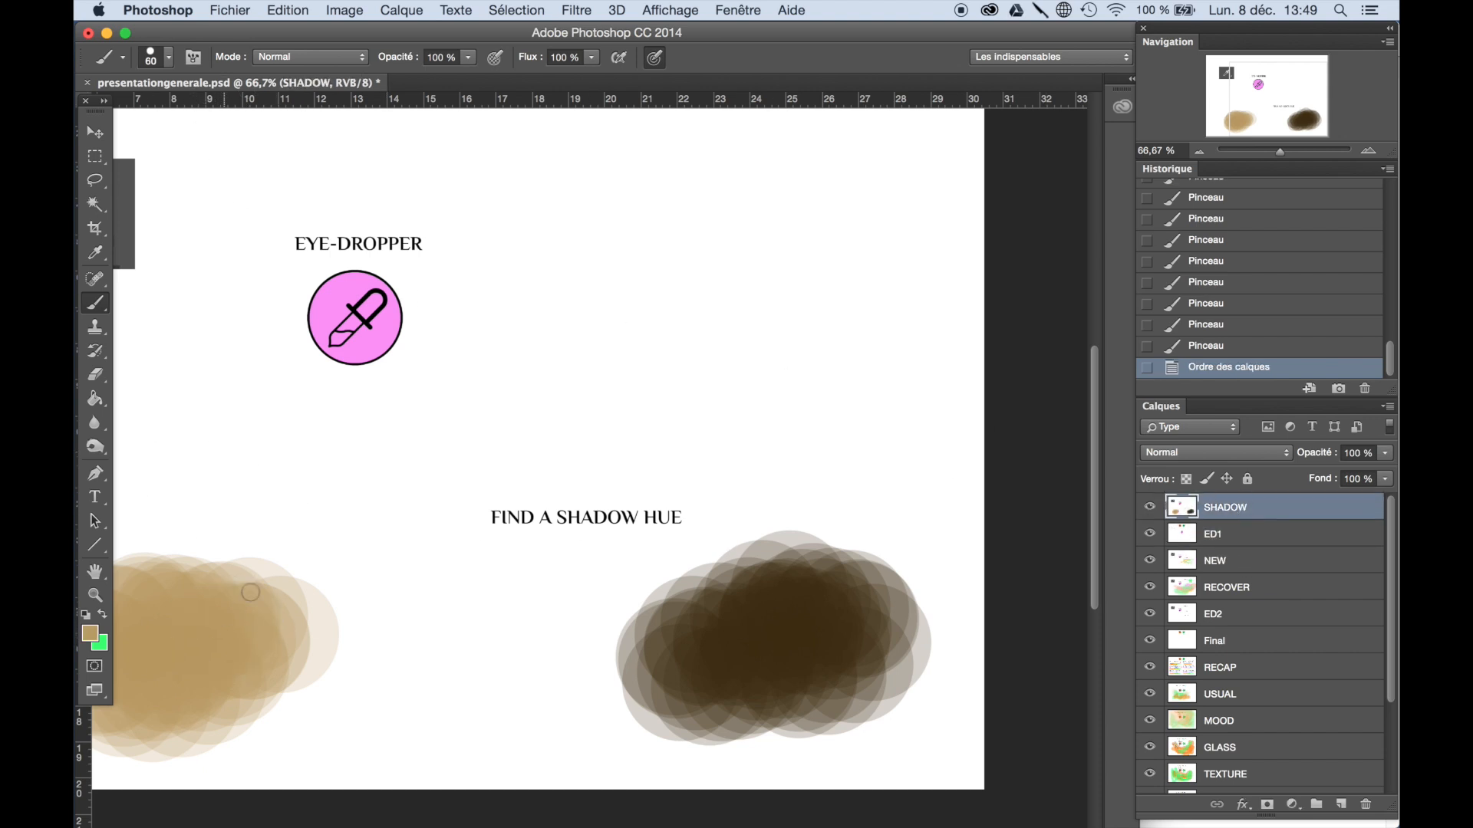
{"action": "right_click", "coordinate": [210, 147]}
{"action": "left_click", "coordinate": [202, 308]}
{"action": "type", "text": "190"}
{"action": "key", "text": "Return"}
{"action": "left_click", "coordinate": [168, 58]}
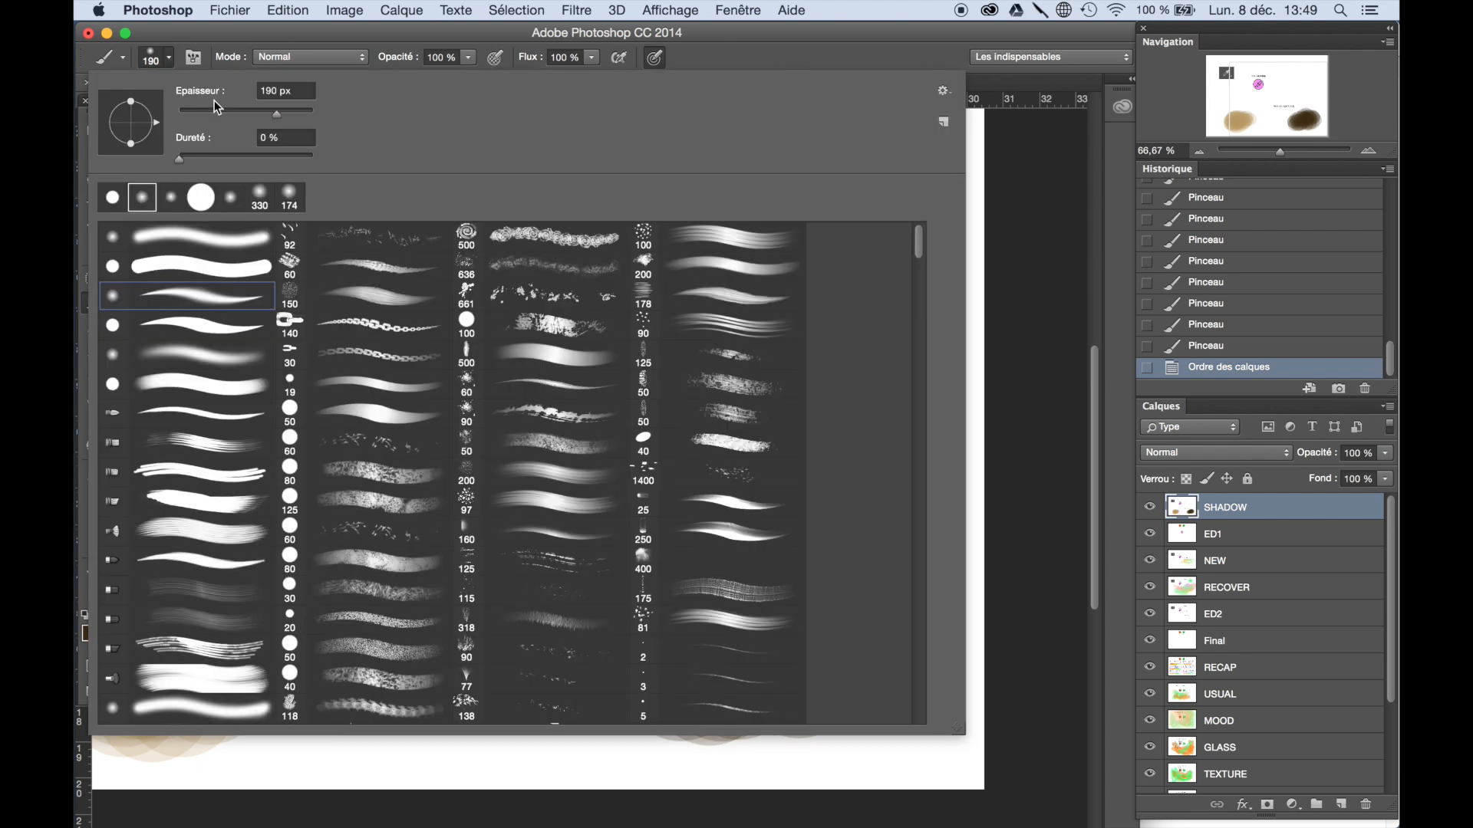
{"action": "left_click", "coordinate": [289, 113]}
{"action": "left_click", "coordinate": [726, 62]}
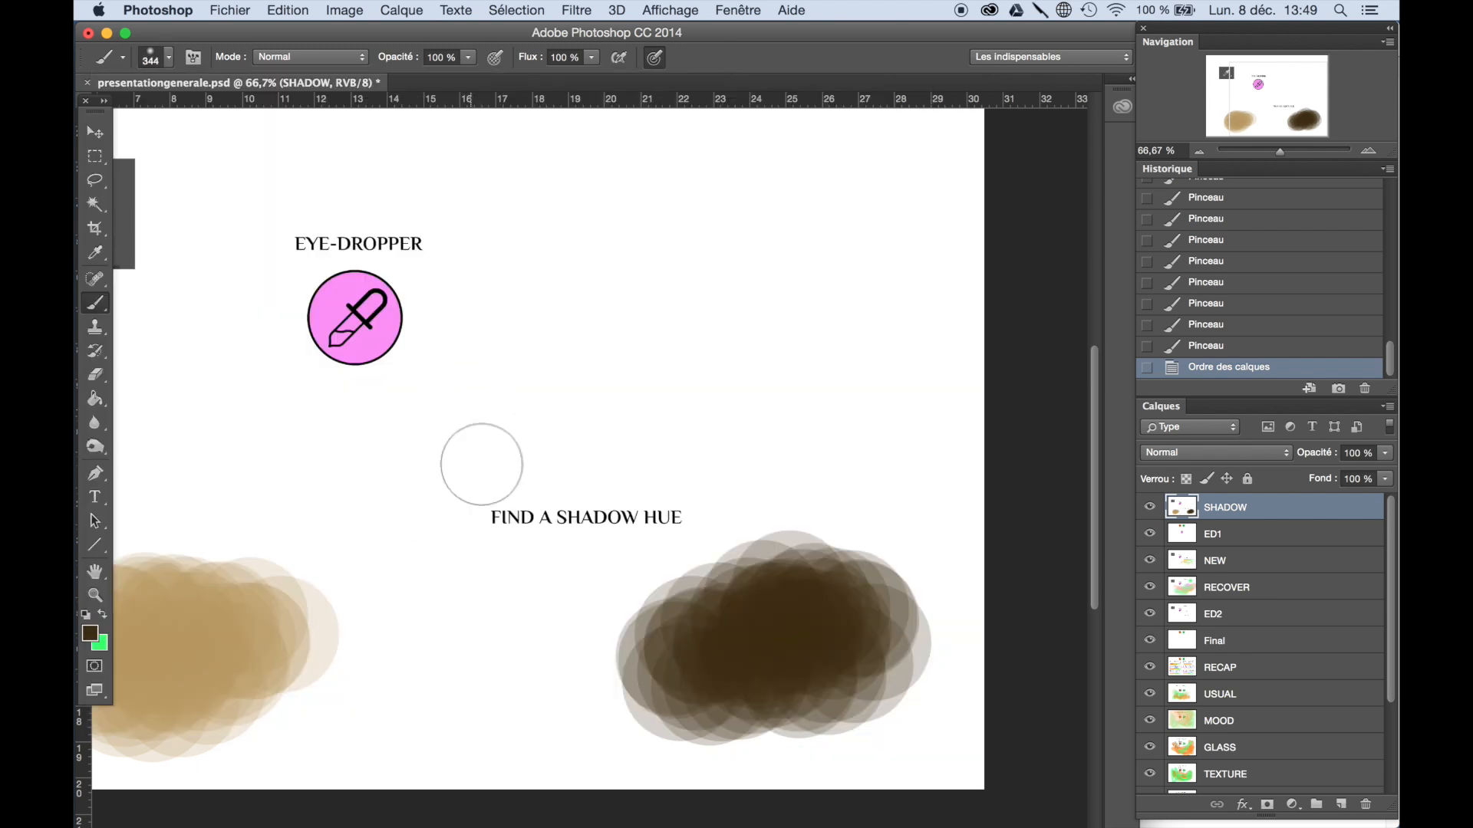
Paint a soft dark brown wavy stroke across the tan patch and sample a light brown tone beside it
{"action": "left_click", "coordinate": [1205, 150]}
{"action": "mouse_move", "coordinate": [497, 560]}
{"action": "left_mouse_down"}
{"action": "mouse_move", "coordinate": [446, 689]}
{"action": "mouse_move", "coordinate": [401, 707]}
{"action": "mouse_move", "coordinate": [347, 656]}
{"action": "mouse_move", "coordinate": [257, 694]}
{"action": "left_mouse_up"}
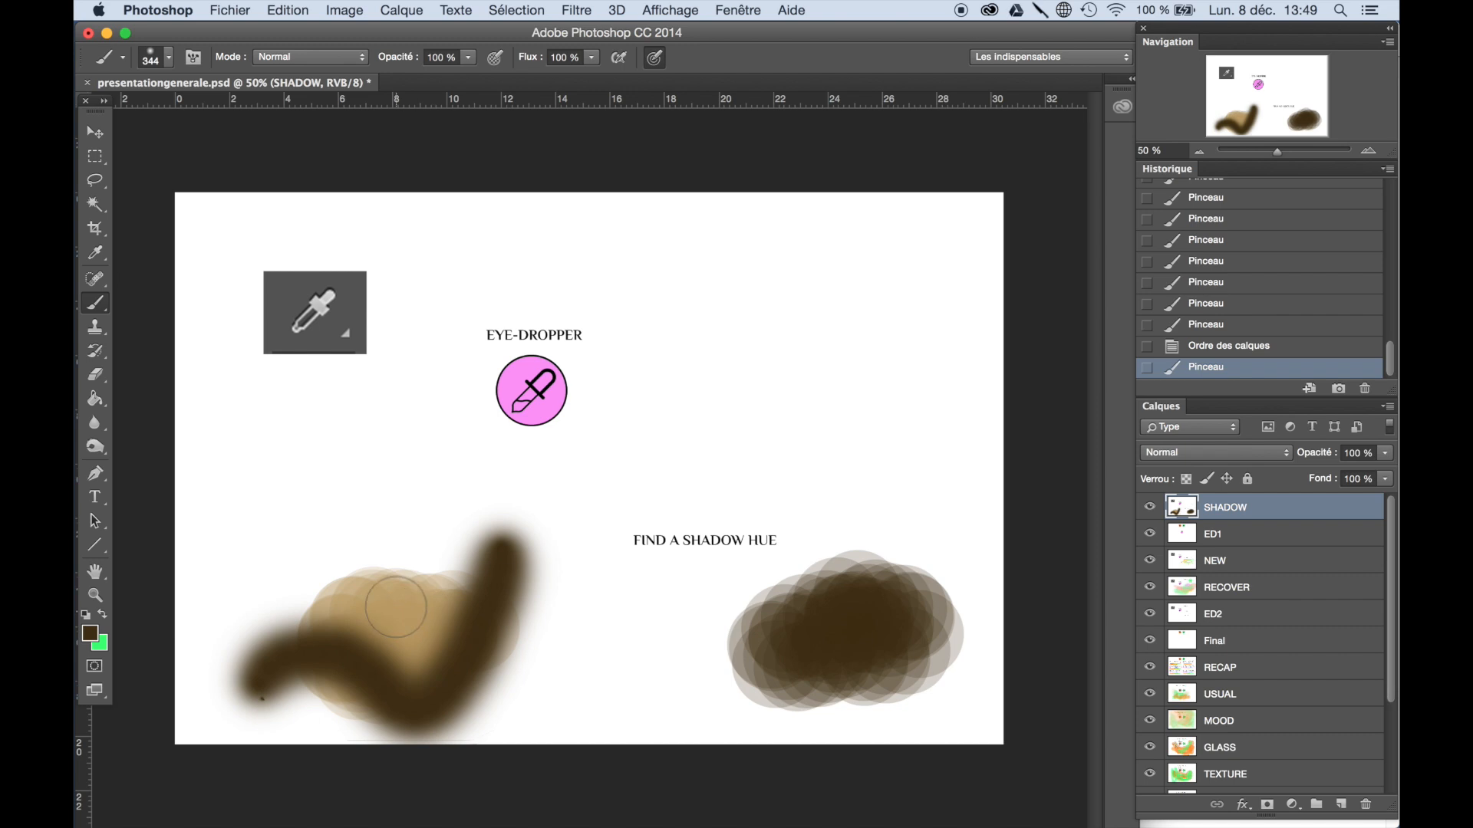
{"action": "left_click", "coordinate": [380, 629], "text": "alt"}
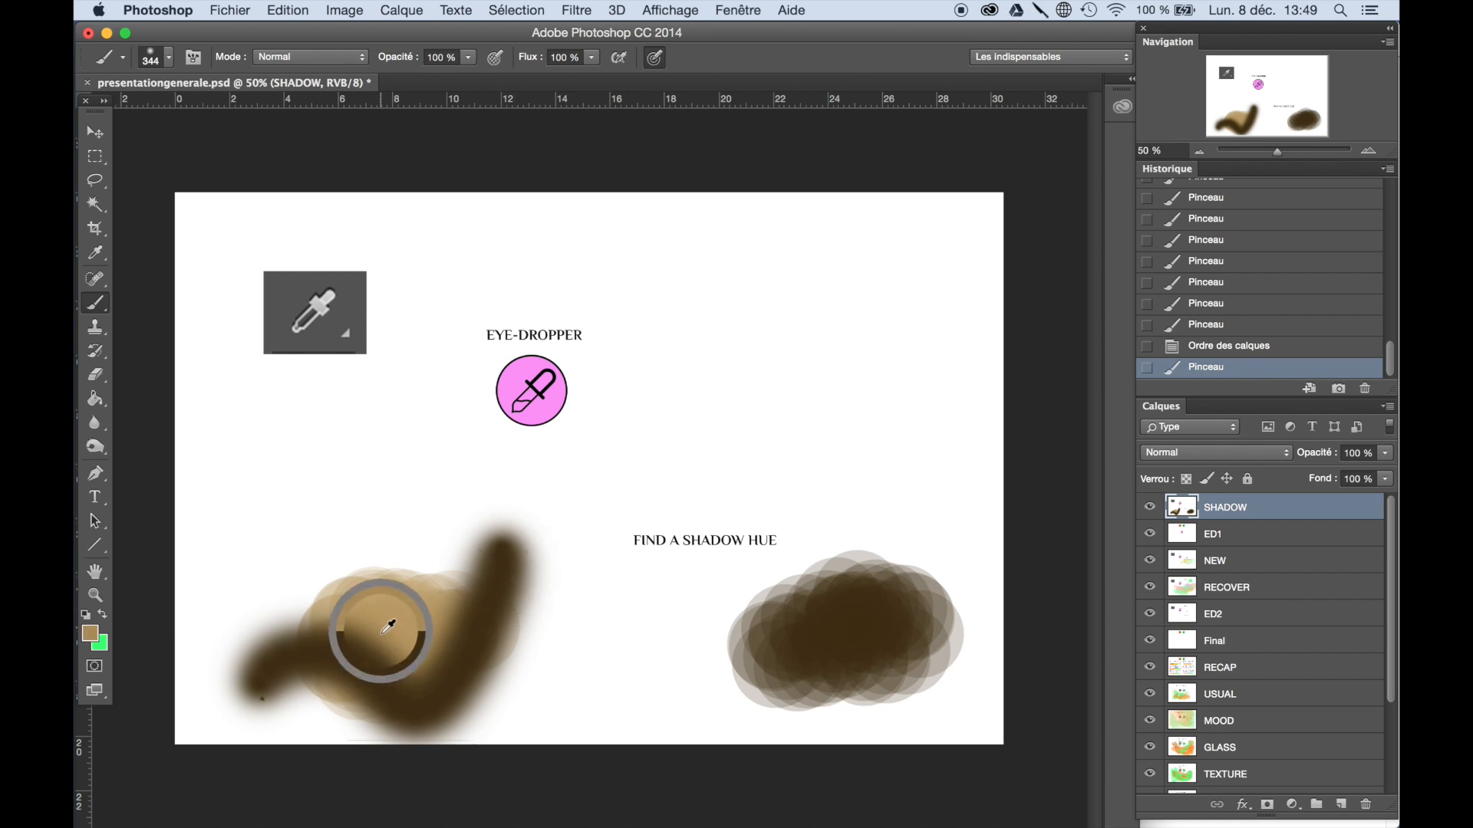
Switch to a hard round brush and set its size to 453 px
{"action": "left_click", "coordinate": [169, 62]}
{"action": "left_click", "coordinate": [200, 265]}
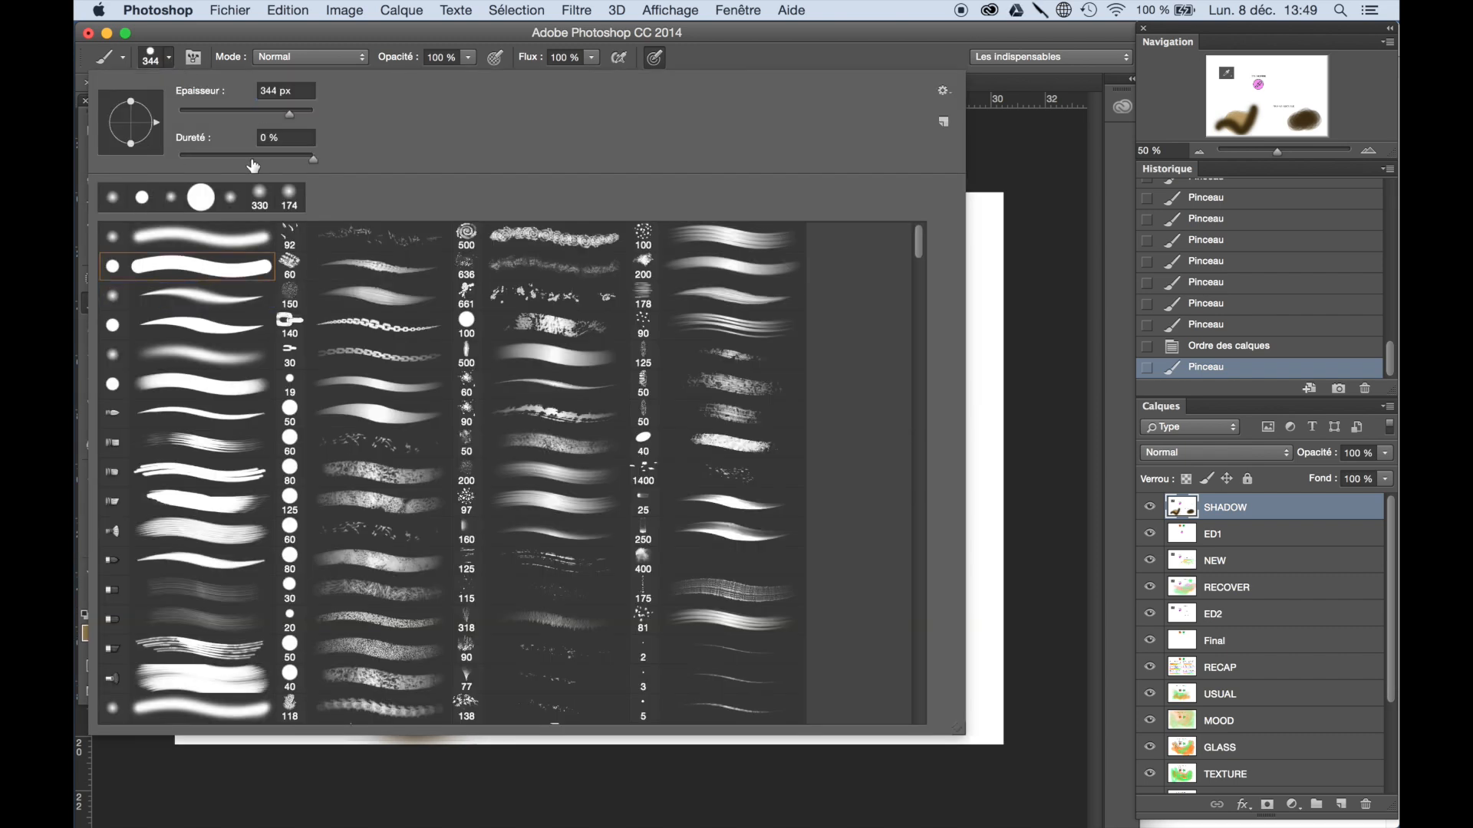
{"action": "left_click_drag", "start_coordinate": [291, 113], "coordinate": [297, 113]}
{"action": "left_click", "coordinate": [704, 66]}
Sample tan, medium brown and dark brown from the shaded patch and paint a dab of each in a row above it
{"action": "left_click", "coordinate": [402, 603], "text": "alt"}
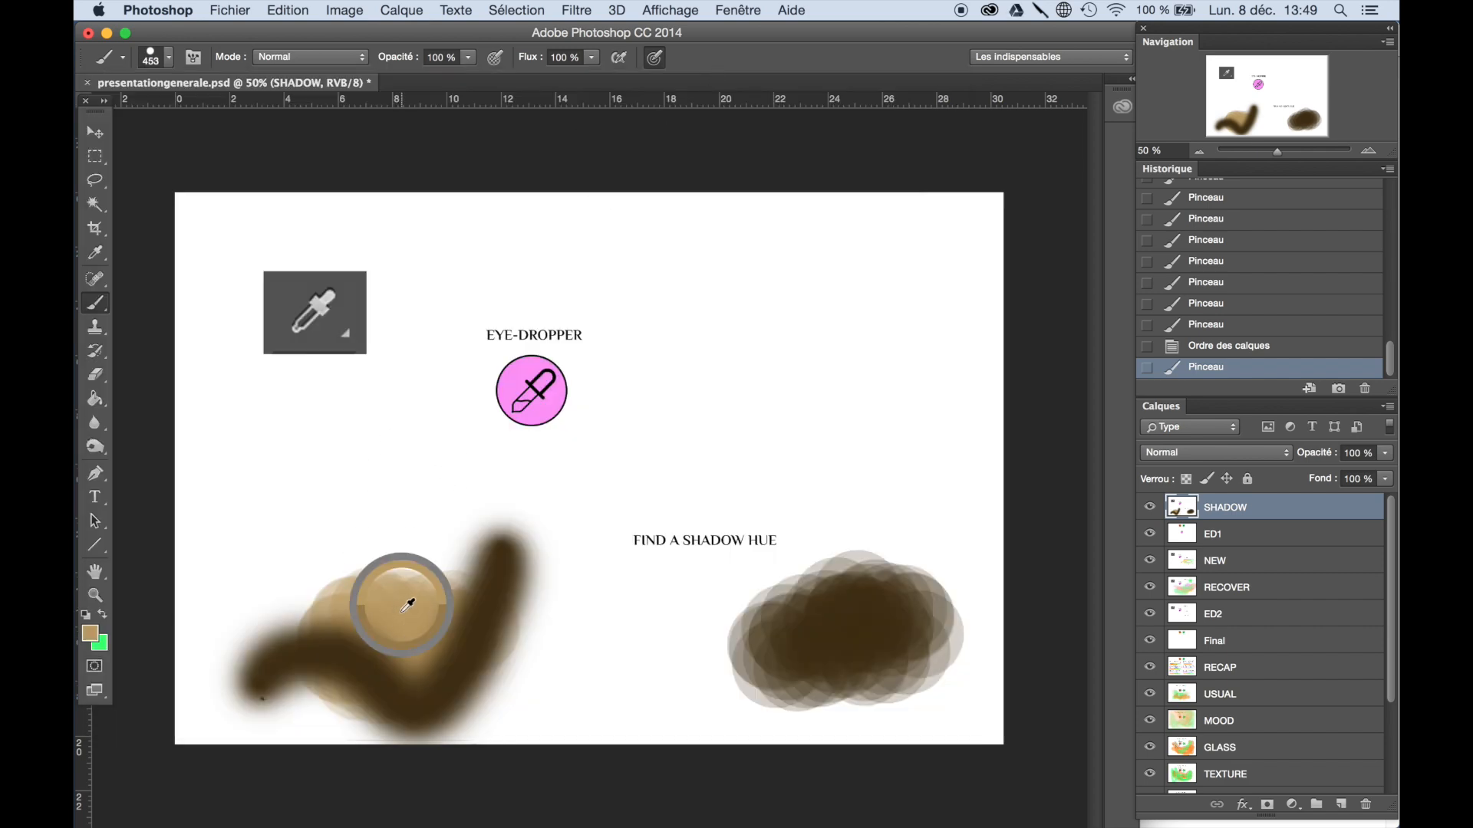
{"action": "left_click_drag", "start_coordinate": [271, 488], "coordinate": [270, 491]}
{"action": "left_click", "coordinate": [361, 635], "text": "alt"}
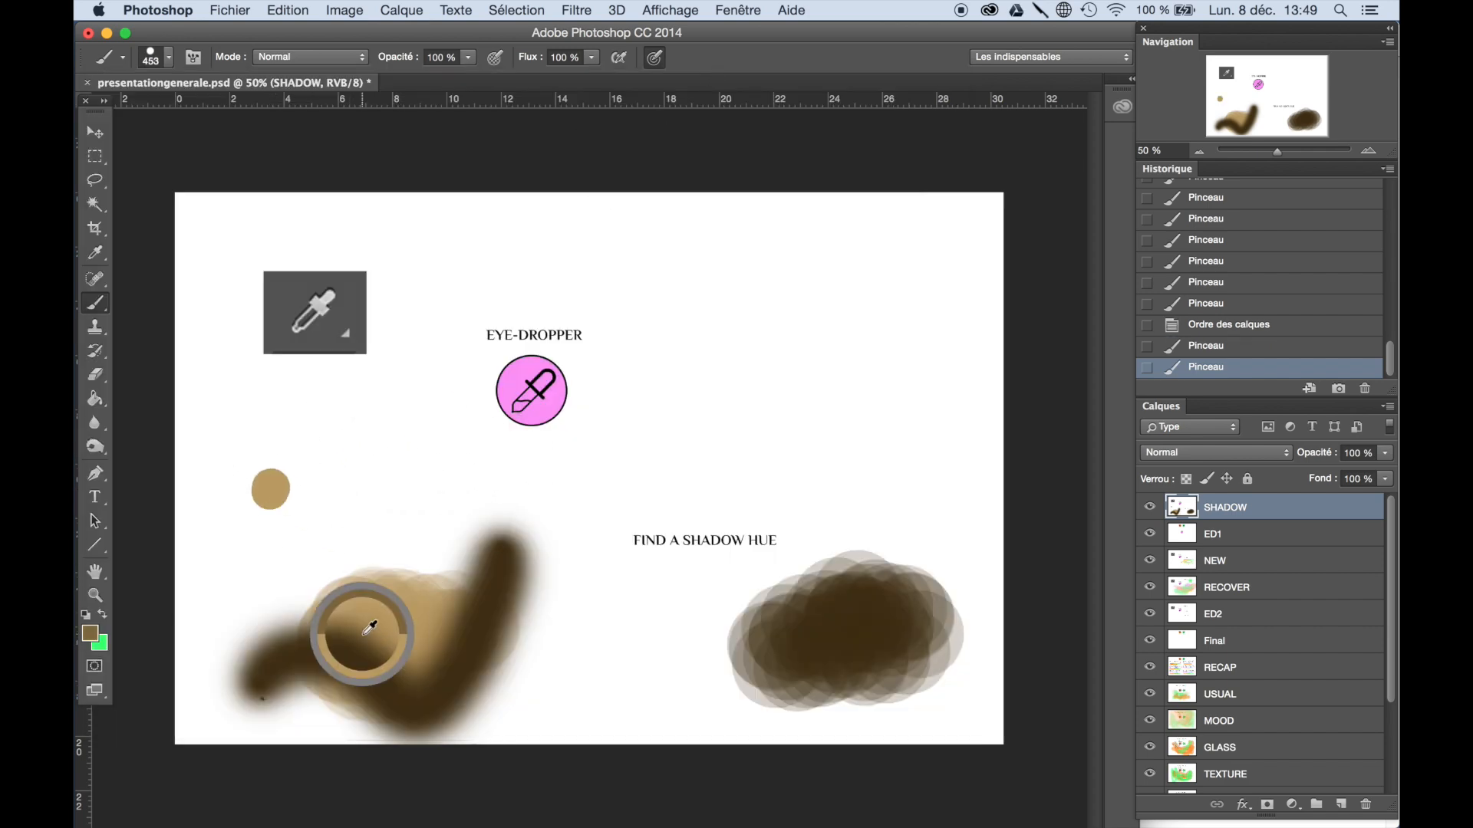
{"action": "left_click", "coordinate": [327, 485]}
{"action": "left_click", "coordinate": [359, 652], "text": "alt"}
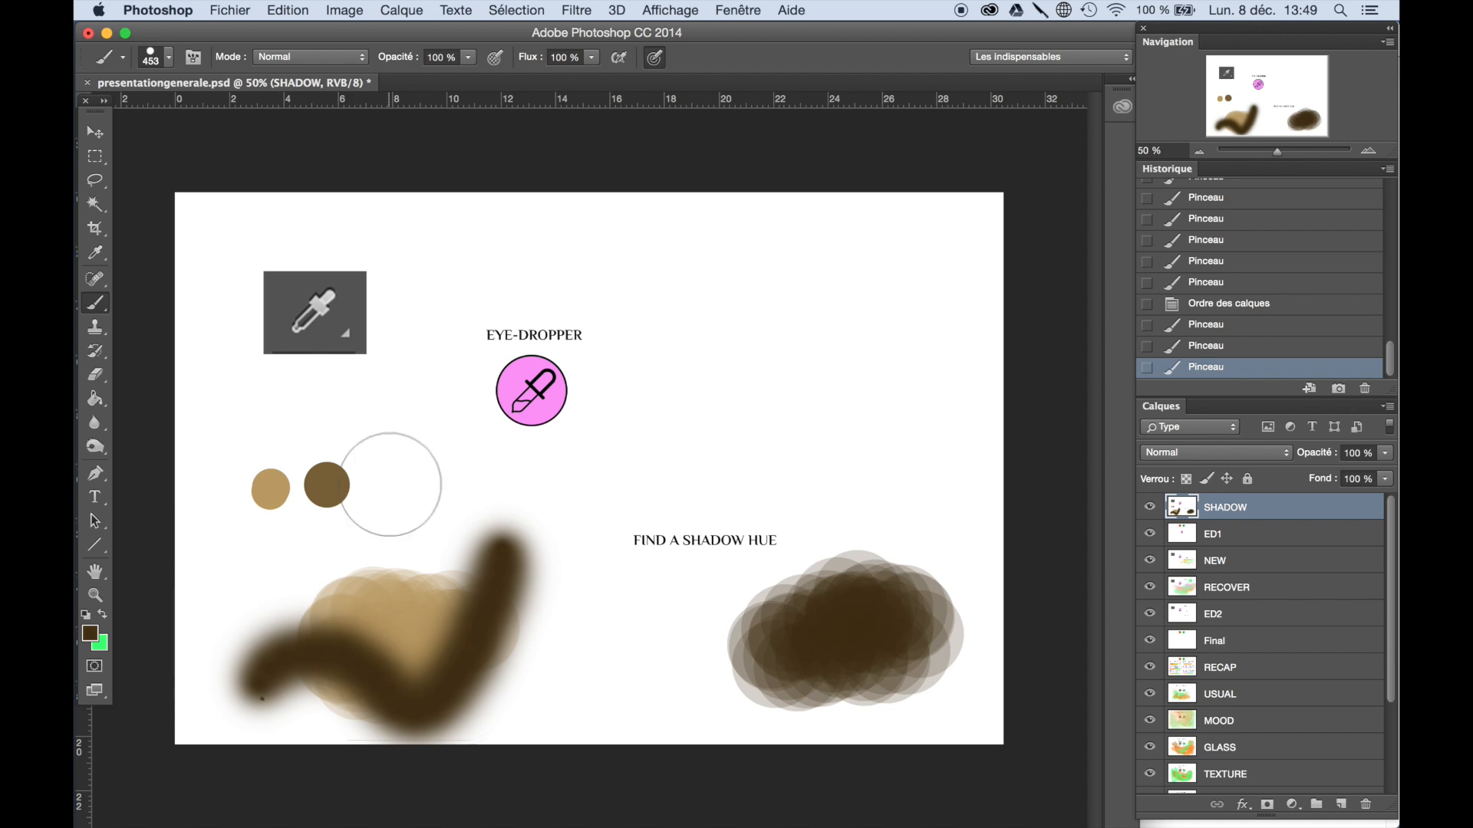
{"action": "left_click", "coordinate": [382, 488]}
Sample two lighter beige tones from the tan patch's upper edge and add a dab of each beside the swatch row
{"action": "left_click", "coordinate": [334, 602], "text": "alt"}
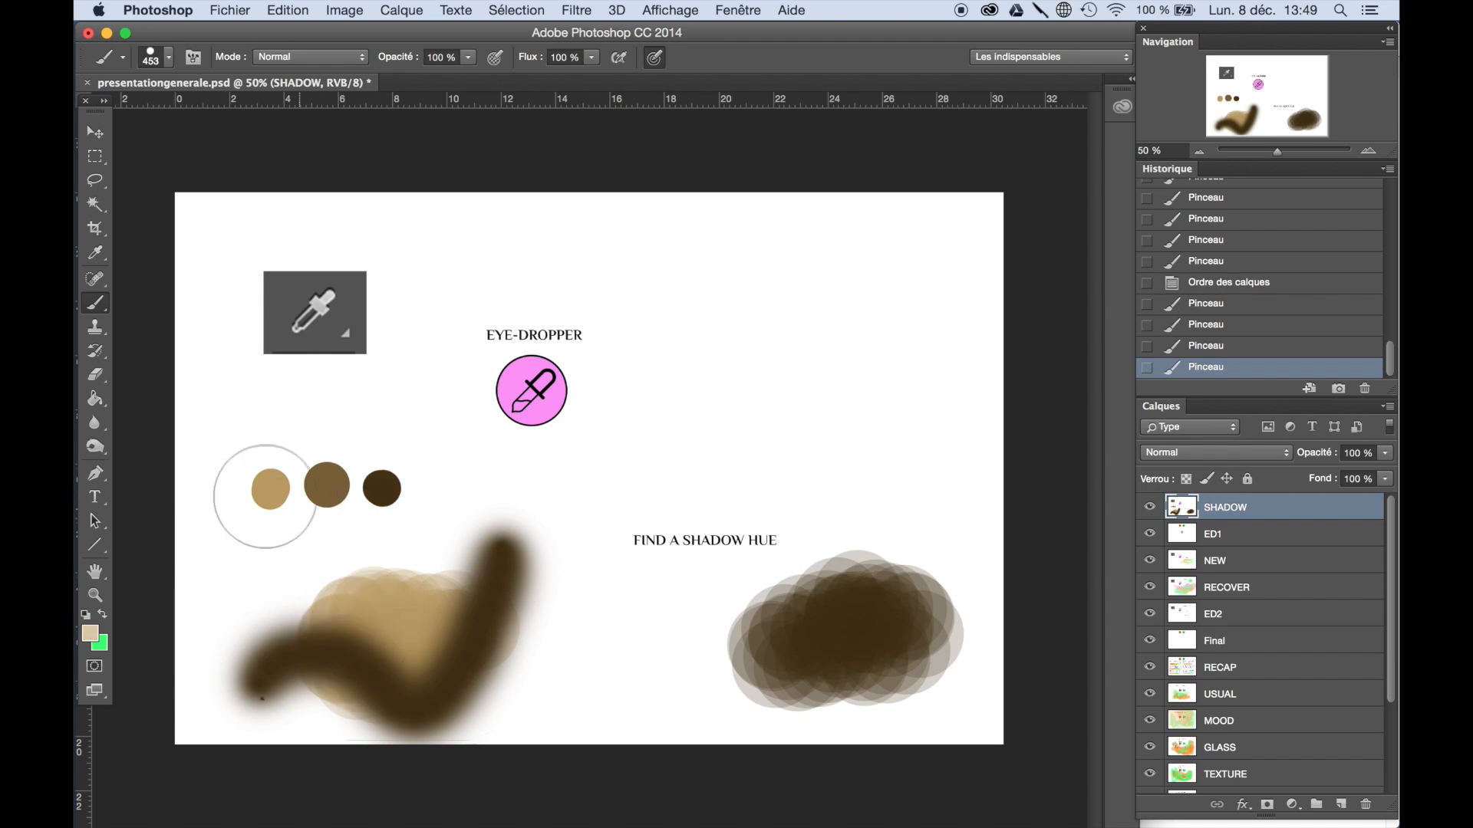
{"action": "left_click", "coordinate": [223, 460]}
{"action": "left_click", "coordinate": [348, 580], "text": "alt"}
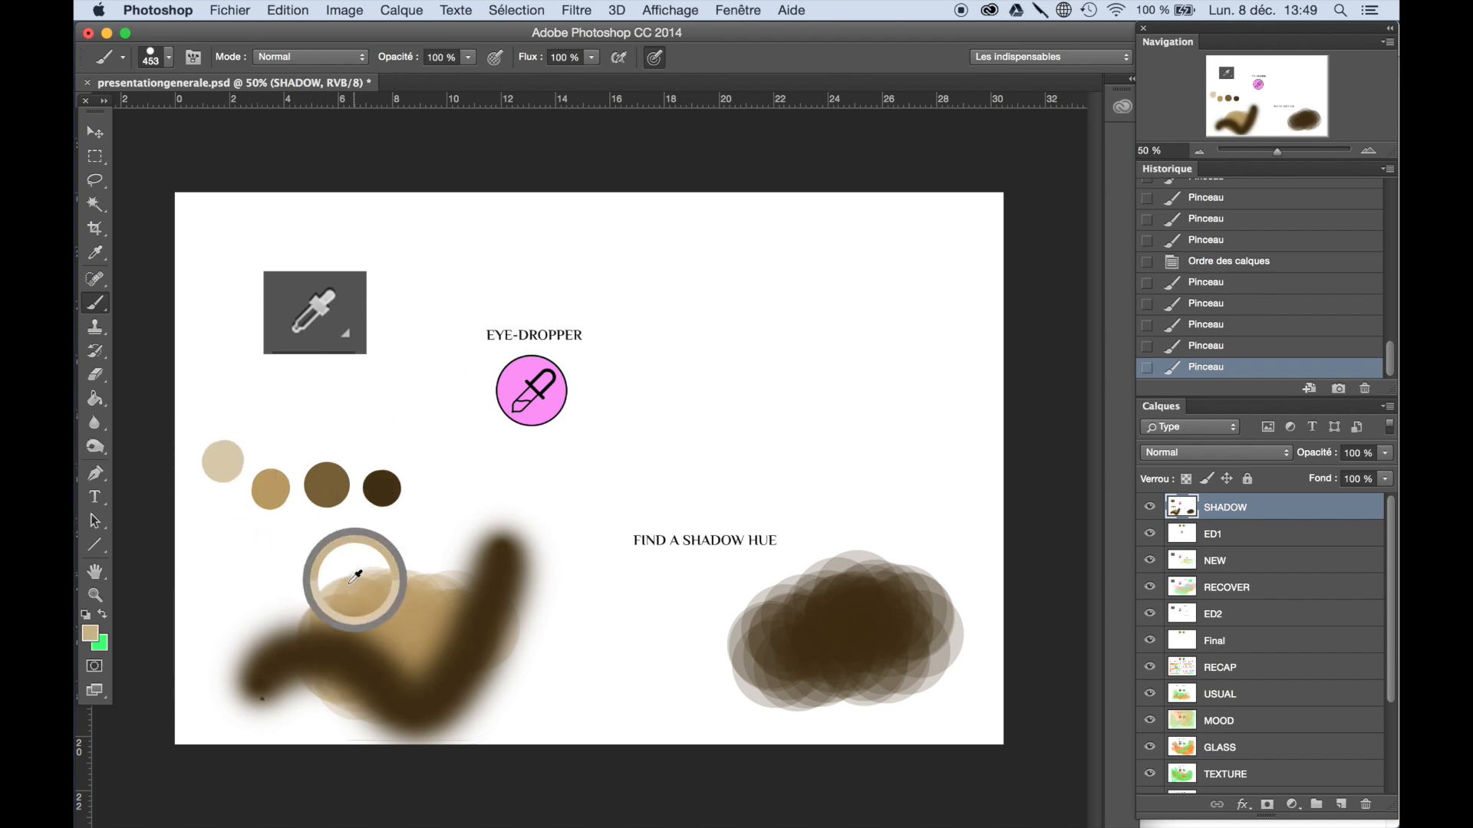
{"action": "left_click", "coordinate": [279, 427]}
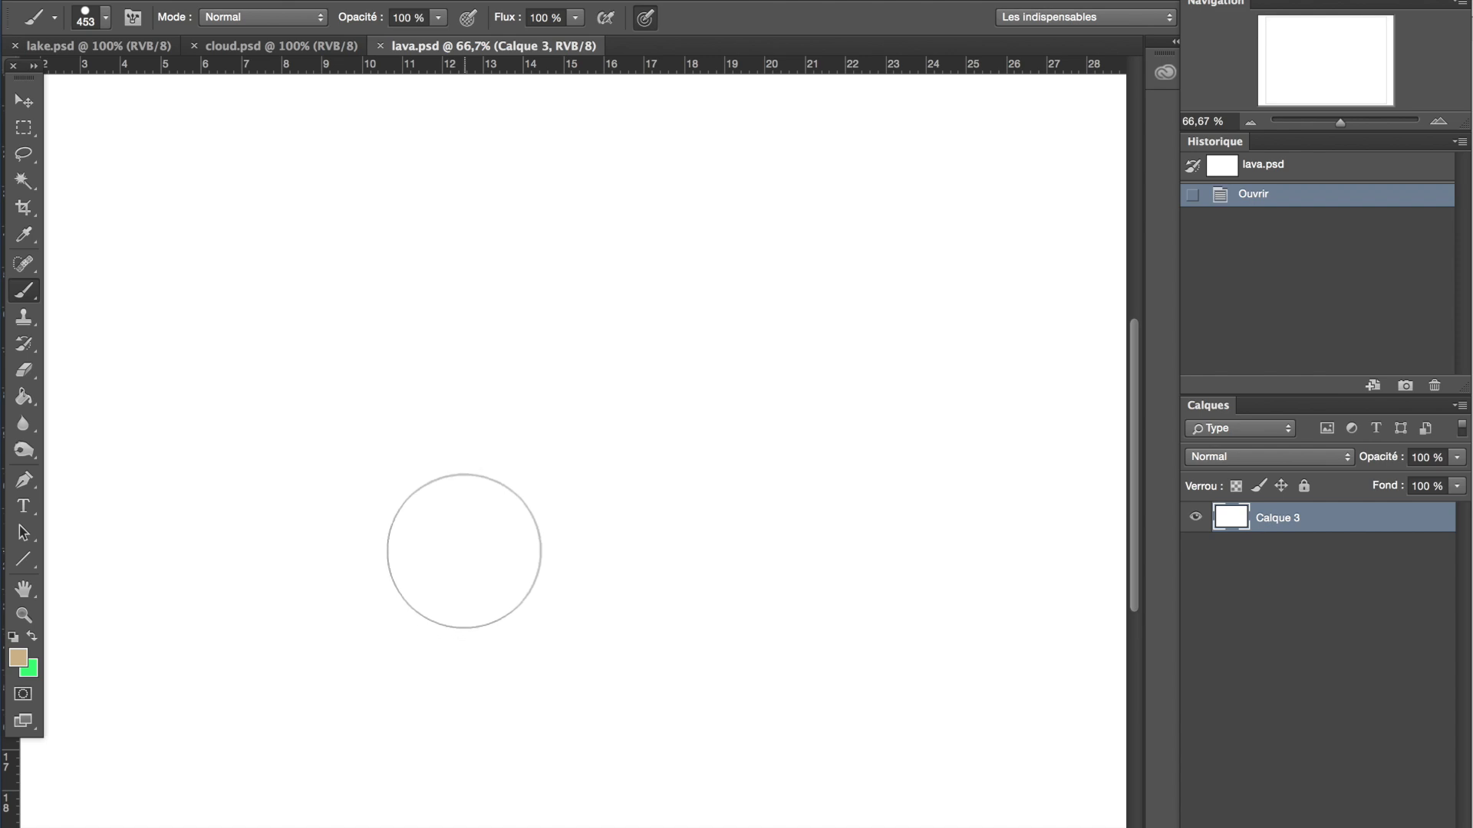
Set the foreground colour to dark red 910606 for the lava.psd document
{"action": "left_click", "coordinate": [22, 663]}
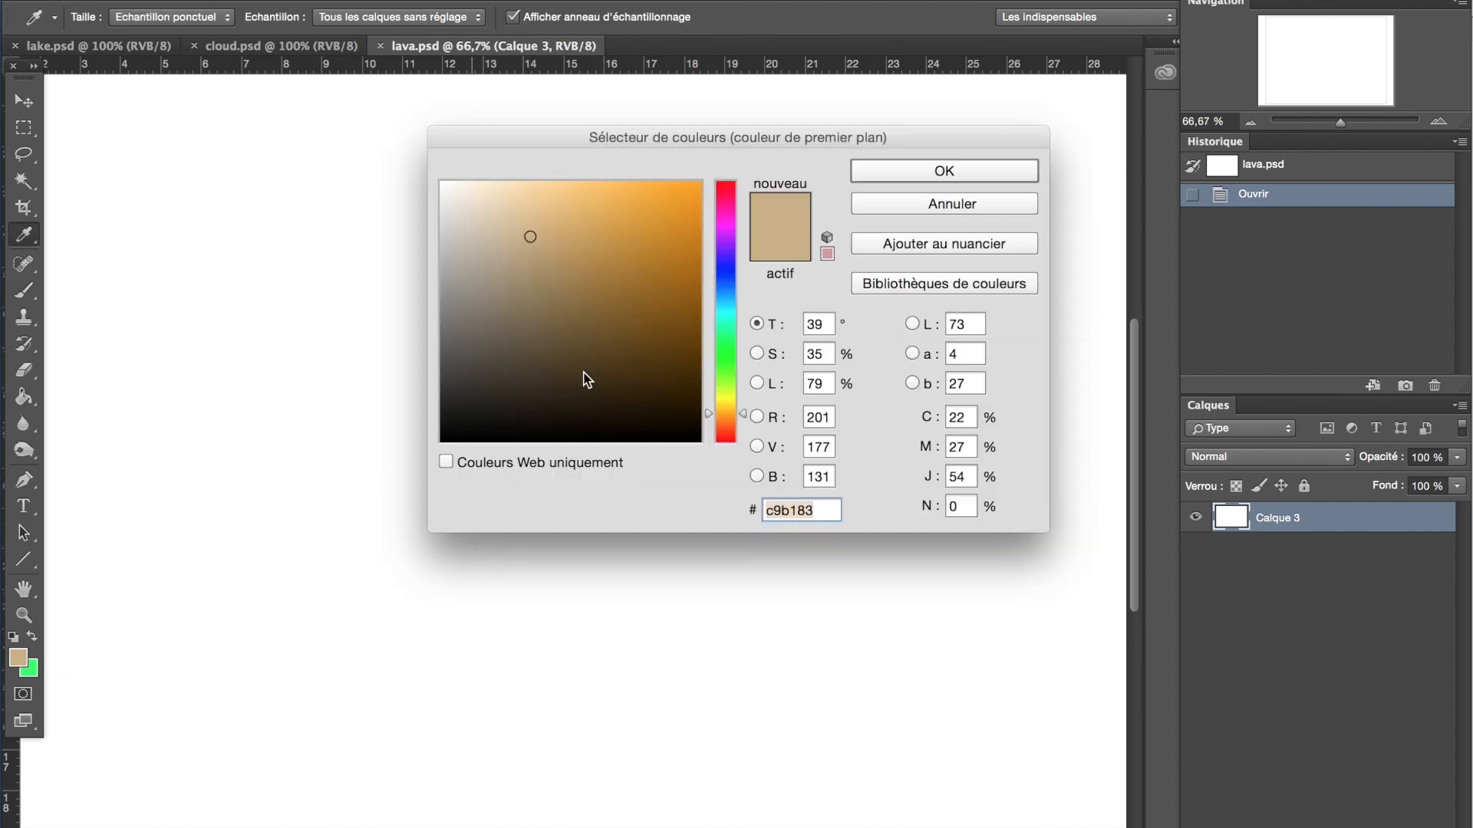
{"action": "left_click_drag", "start_coordinate": [730, 433], "coordinate": [730, 444]}
{"action": "left_click_drag", "start_coordinate": [675, 204], "coordinate": [690, 295]}
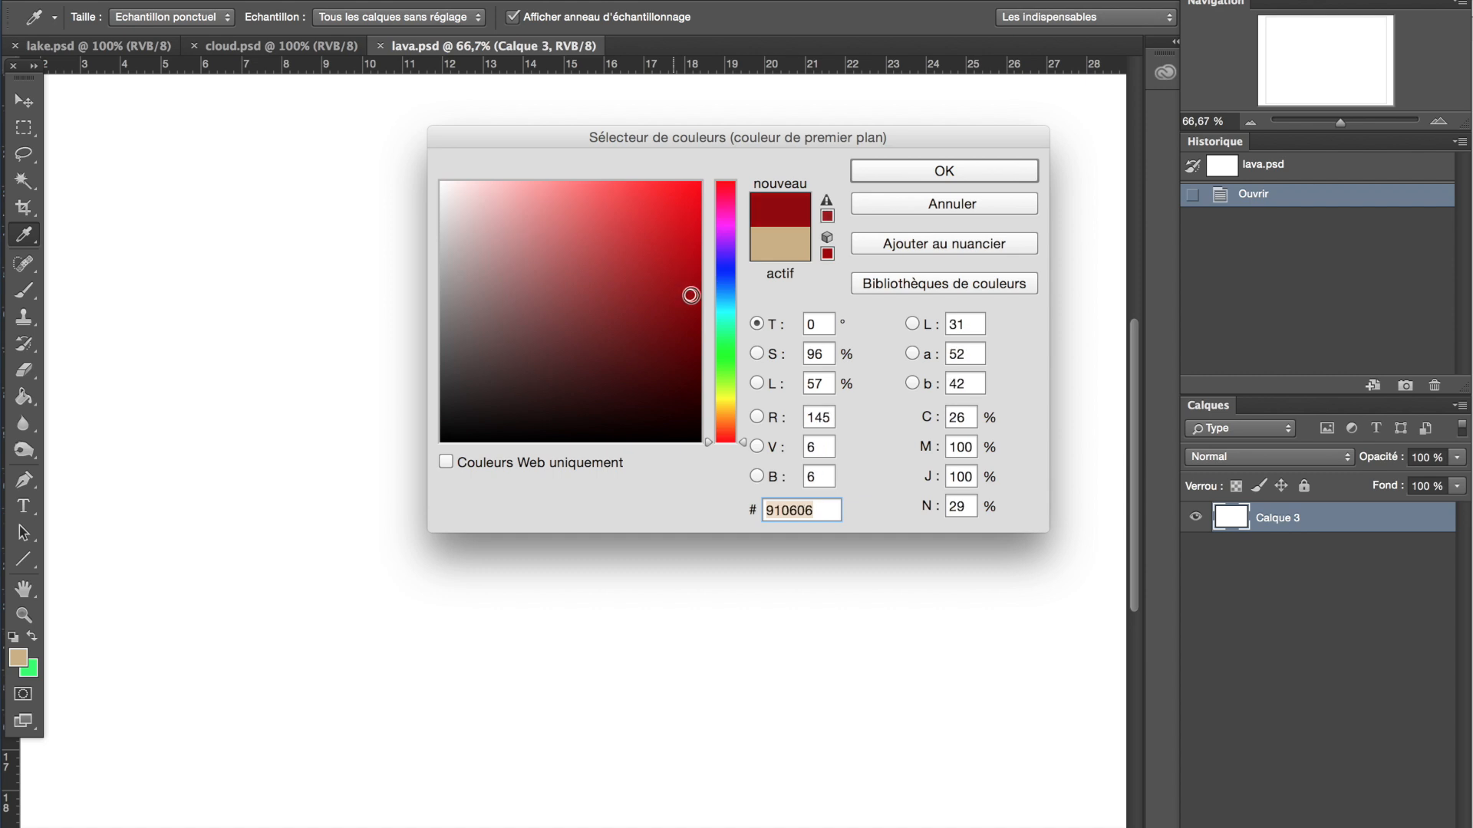
{"action": "left_click", "coordinate": [894, 176]}
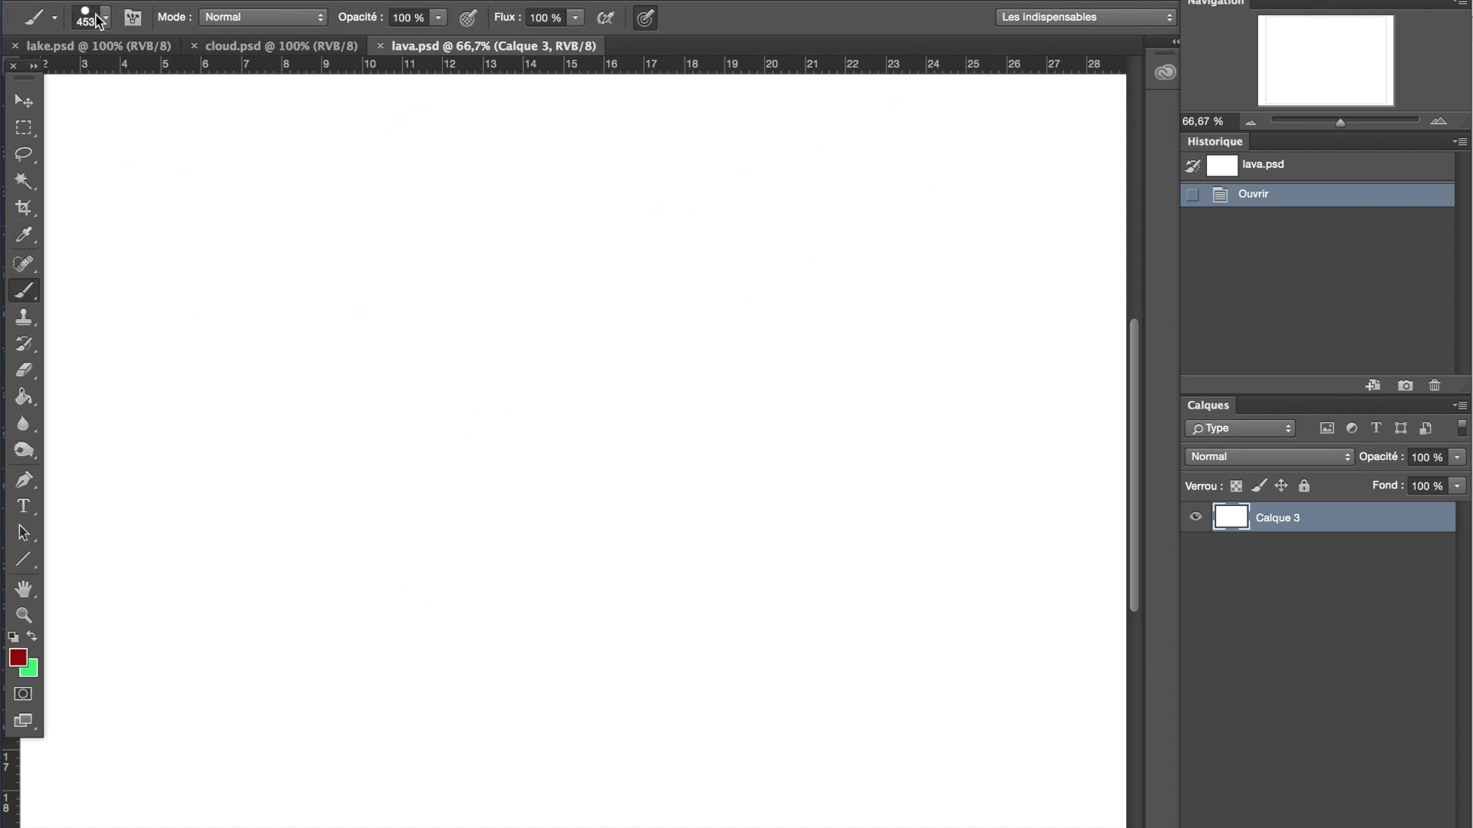
Paint a large dark red base mass across the canvas and set the brush to 166 px, 55% opacity and 59% flow
{"action": "mouse_move", "coordinate": [308, 340]}
{"action": "left_mouse_down"}
{"action": "mouse_move", "coordinate": [402, 286]}
{"action": "mouse_move", "coordinate": [332, 533]}
{"action": "mouse_move", "coordinate": [438, 559]}
{"action": "mouse_move", "coordinate": [678, 573]}
{"action": "mouse_move", "coordinate": [384, 296]}
{"action": "mouse_move", "coordinate": [273, 618]}
{"action": "mouse_move", "coordinate": [759, 430]}
{"action": "mouse_move", "coordinate": [789, 671]}
{"action": "mouse_move", "coordinate": [536, 273]}
{"action": "mouse_move", "coordinate": [233, 648]}
{"action": "mouse_move", "coordinate": [595, 681]}
{"action": "mouse_move", "coordinate": [614, 670]}
{"action": "left_mouse_up"}
{"action": "left_click", "coordinate": [105, 16]}
{"action": "mouse_move", "coordinate": [239, 80]}
{"action": "left_mouse_down"}
{"action": "mouse_move", "coordinate": [202, 86]}
{"action": "mouse_move", "coordinate": [226, 88]}
{"action": "left_mouse_up"}
{"action": "mouse_move", "coordinate": [575, 17]}
{"action": "left_mouse_down"}
{"action": "mouse_move", "coordinate": [566, 40]}
{"action": "mouse_move", "coordinate": [533, 34]}
{"action": "left_mouse_up"}
{"action": "left_click_drag", "start_coordinate": [435, 18], "coordinate": [394, 49]}
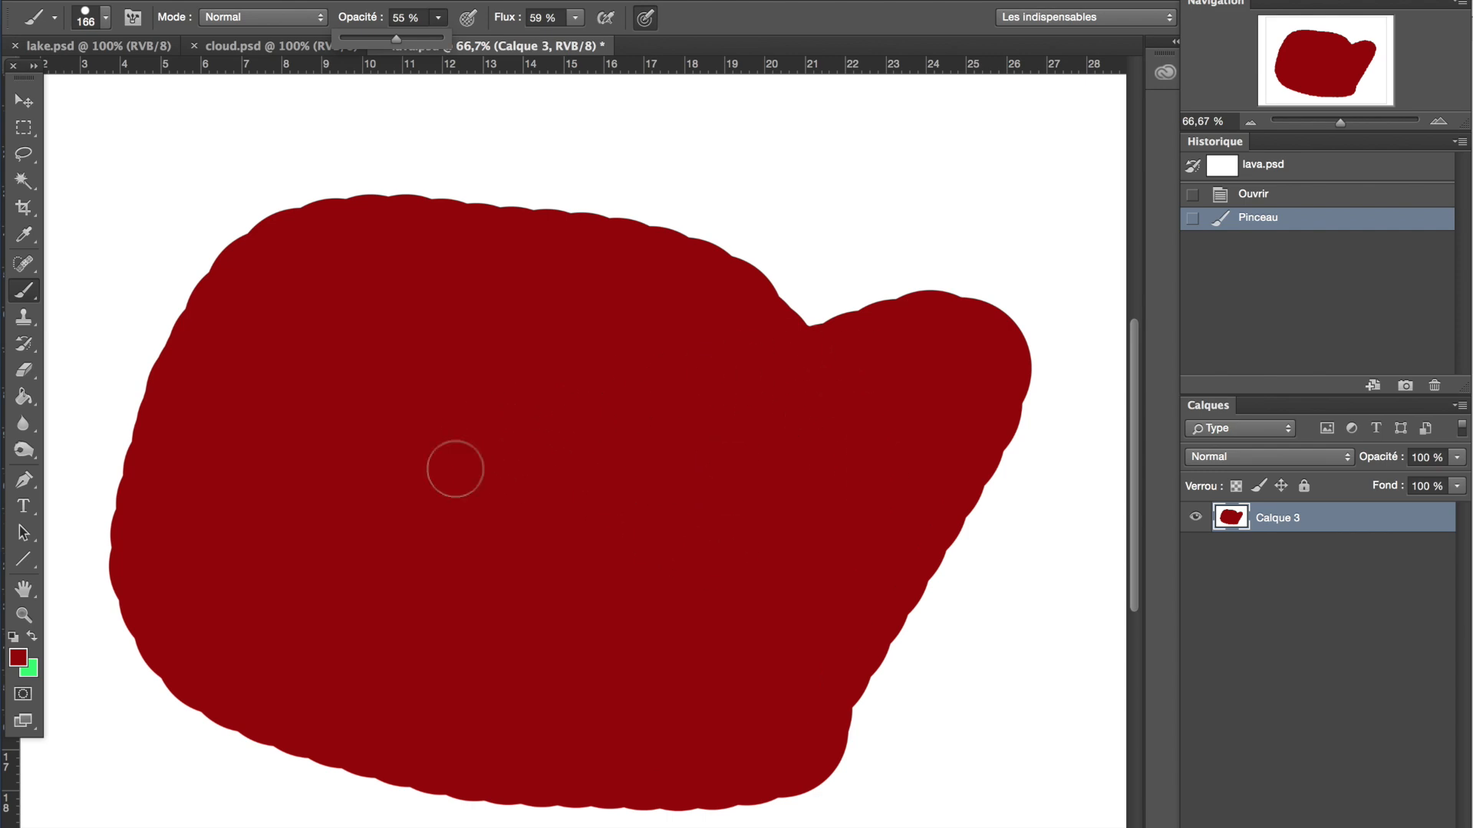
Set the foreground colour to orange-brown aa6720 and switch to a soft round brush of 141 px
{"action": "left_click", "coordinate": [18, 657]}
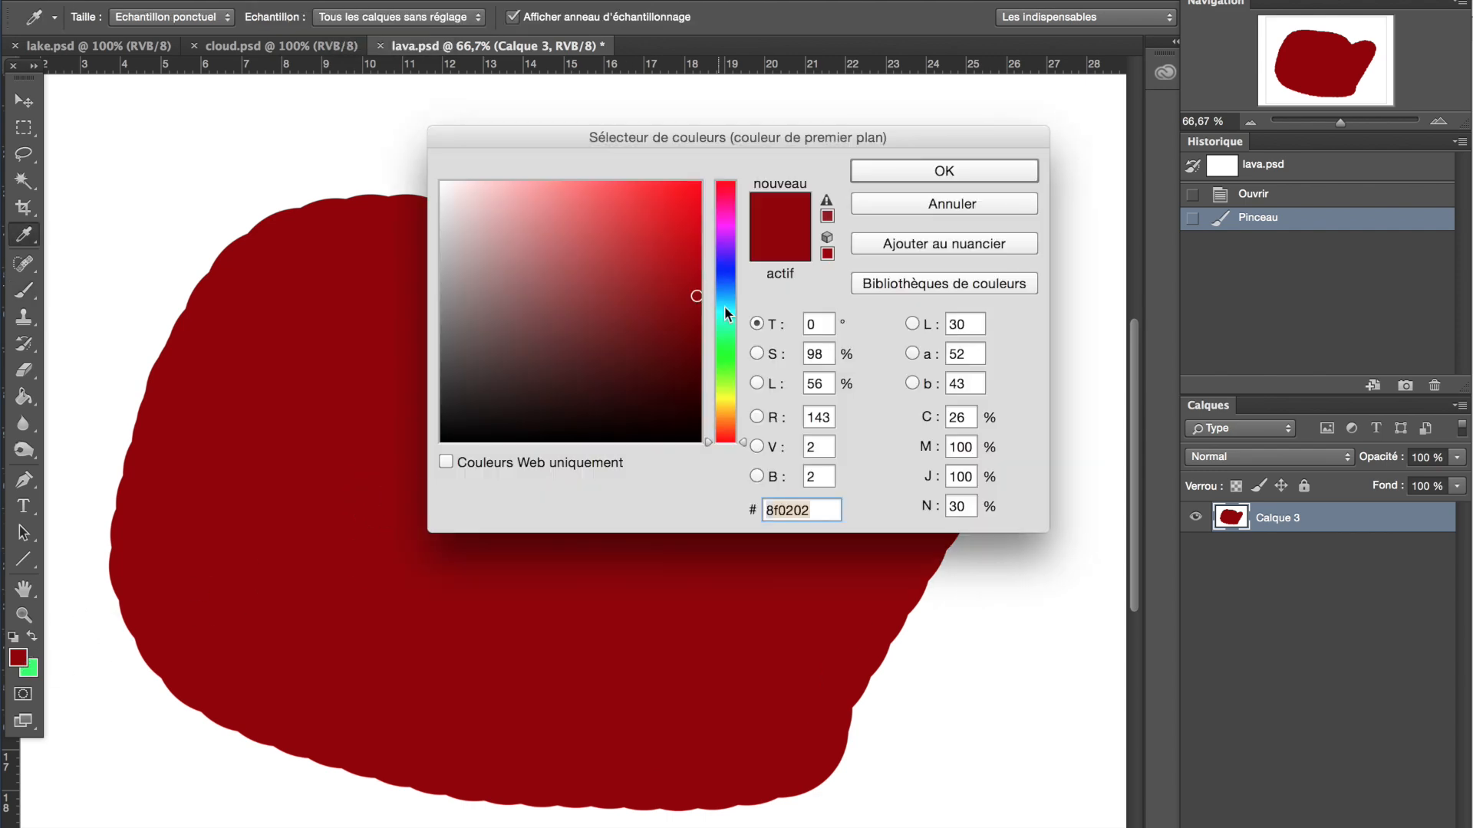
{"action": "left_click_drag", "start_coordinate": [727, 424], "coordinate": [727, 419]}
{"action": "left_click", "coordinate": [653, 270]}
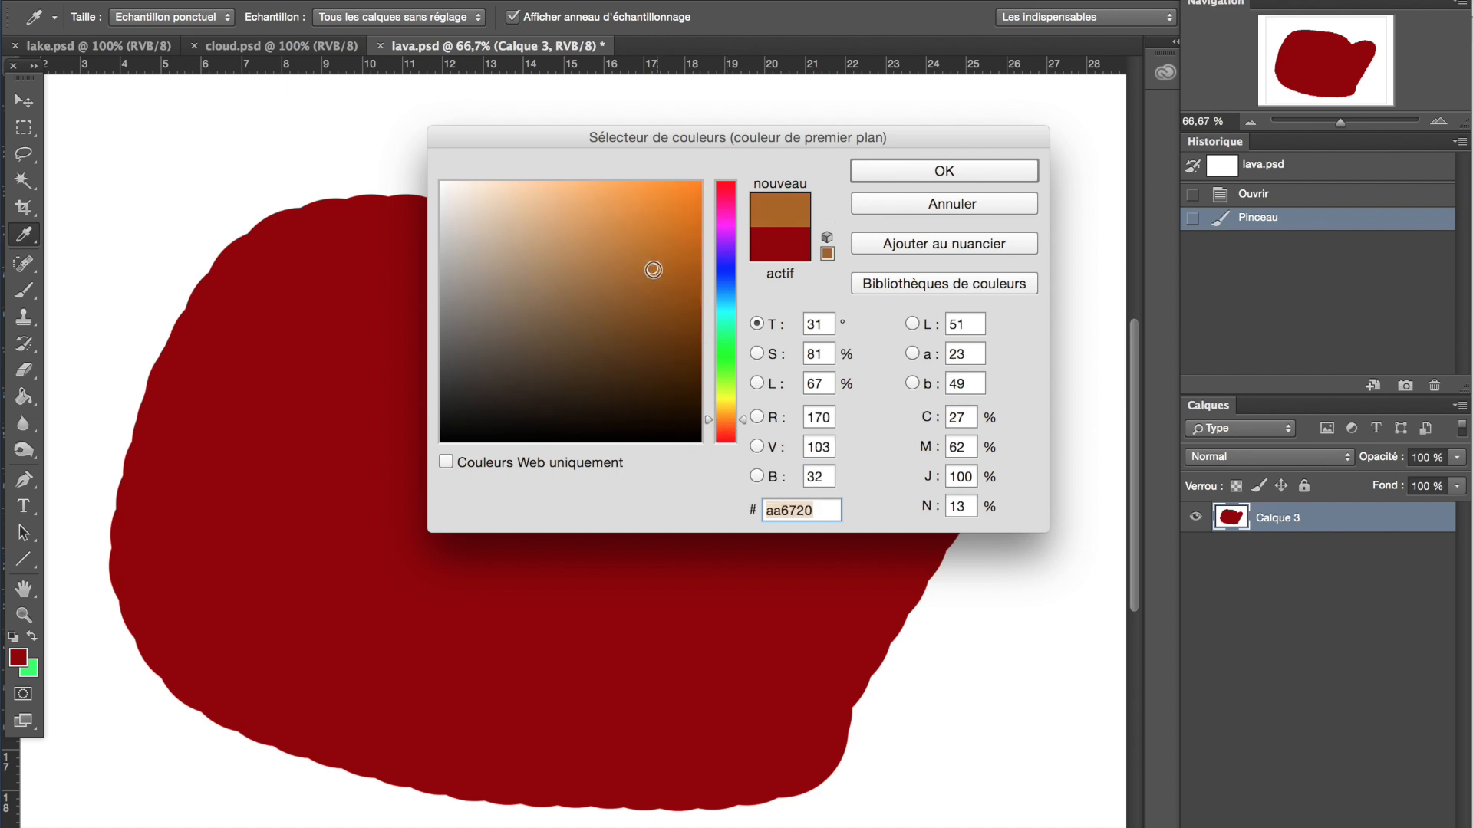
{"action": "left_click", "coordinate": [897, 188]}
{"action": "left_click", "coordinate": [103, 18]}
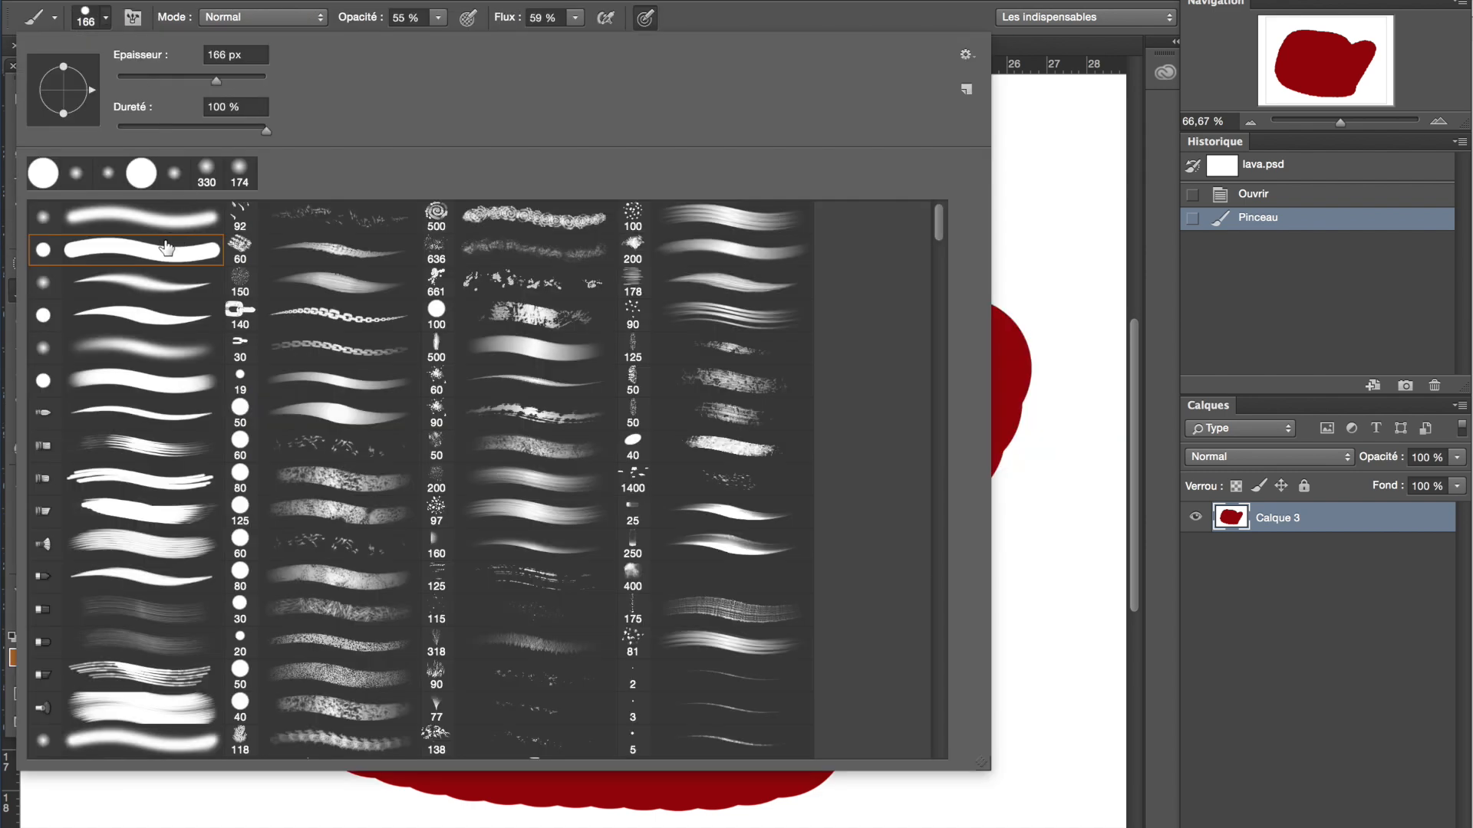
{"action": "left_click_drag", "start_coordinate": [220, 82], "coordinate": [227, 82]}
{"action": "left_click", "coordinate": [728, 16]}
{"action": "key", "text": "bracketleft"}
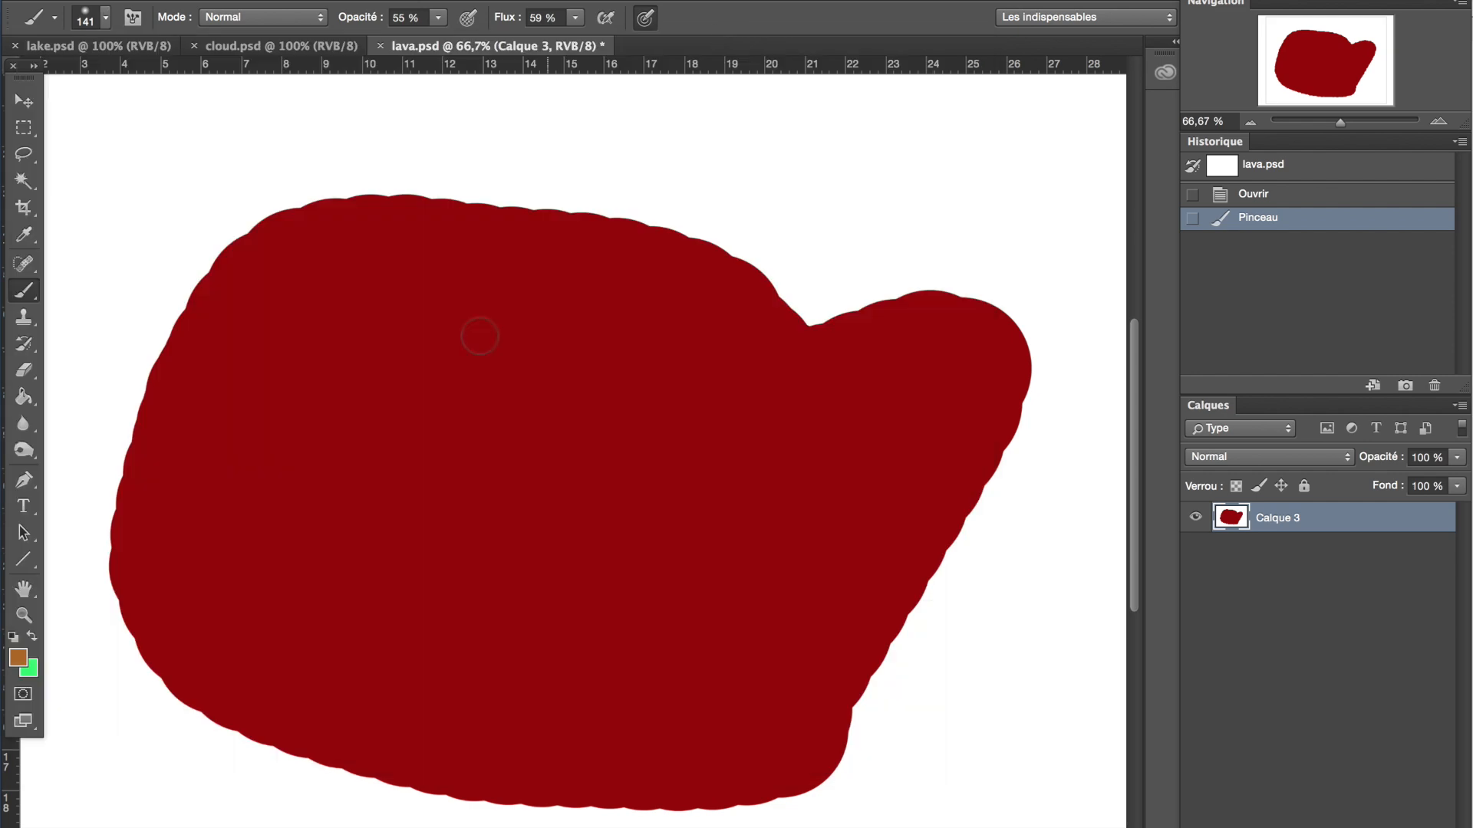
Paint overlapping orange-brown strokes across the lower half of the red mass as a lava flow, building up the colour at its left end
{"action": "mouse_move", "coordinate": [303, 485]}
{"action": "left_mouse_down"}
{"action": "mouse_move", "coordinate": [356, 556]}
{"action": "mouse_move", "coordinate": [325, 546]}
{"action": "mouse_move", "coordinate": [568, 595]}
{"action": "mouse_move", "coordinate": [312, 561]}
{"action": "mouse_move", "coordinate": [689, 592]}
{"action": "mouse_move", "coordinate": [240, 532]}
{"action": "mouse_move", "coordinate": [407, 549]}
{"action": "mouse_move", "coordinate": [327, 487]}
{"action": "mouse_move", "coordinate": [374, 603]}
{"action": "mouse_move", "coordinate": [613, 612]}
{"action": "mouse_move", "coordinate": [483, 614]}
{"action": "mouse_move", "coordinate": [742, 589]}
{"action": "mouse_move", "coordinate": [624, 679]}
{"action": "mouse_move", "coordinate": [662, 674]}
{"action": "mouse_move", "coordinate": [746, 602]}
{"action": "mouse_move", "coordinate": [670, 571]}
{"action": "mouse_move", "coordinate": [237, 558]}
{"action": "mouse_move", "coordinate": [694, 556]}
{"action": "mouse_move", "coordinate": [895, 519]}
{"action": "mouse_move", "coordinate": [908, 530]}
{"action": "mouse_move", "coordinate": [599, 563]}
{"action": "mouse_move", "coordinate": [214, 576]}
{"action": "mouse_move", "coordinate": [223, 550]}
{"action": "mouse_move", "coordinate": [259, 605]}
{"action": "mouse_move", "coordinate": [568, 635]}
{"action": "mouse_move", "coordinate": [338, 691]}
{"action": "mouse_move", "coordinate": [616, 716]}
{"action": "mouse_move", "coordinate": [391, 745]}
{"action": "mouse_move", "coordinate": [832, 677]}
{"action": "mouse_move", "coordinate": [392, 693]}
{"action": "mouse_move", "coordinate": [711, 649]}
{"action": "mouse_move", "coordinate": [786, 589]}
{"action": "mouse_move", "coordinate": [323, 664]}
{"action": "mouse_move", "coordinate": [253, 659]}
{"action": "mouse_move", "coordinate": [701, 674]}
{"action": "left_mouse_up"}
{"action": "mouse_move", "coordinate": [601, 700]}
{"action": "left_mouse_down"}
{"action": "mouse_move", "coordinate": [430, 714]}
{"action": "mouse_move", "coordinate": [728, 737]}
{"action": "left_mouse_up"}
{"action": "mouse_move", "coordinate": [859, 571]}
{"action": "left_mouse_down"}
{"action": "mouse_move", "coordinate": [322, 598]}
{"action": "mouse_move", "coordinate": [476, 621]}
{"action": "mouse_move", "coordinate": [445, 568]}
{"action": "mouse_move", "coordinate": [556, 571]}
{"action": "mouse_move", "coordinate": [219, 553]}
{"action": "mouse_move", "coordinate": [537, 706]}
{"action": "mouse_move", "coordinate": [339, 674]}
{"action": "mouse_move", "coordinate": [614, 798]}
{"action": "left_mouse_up"}
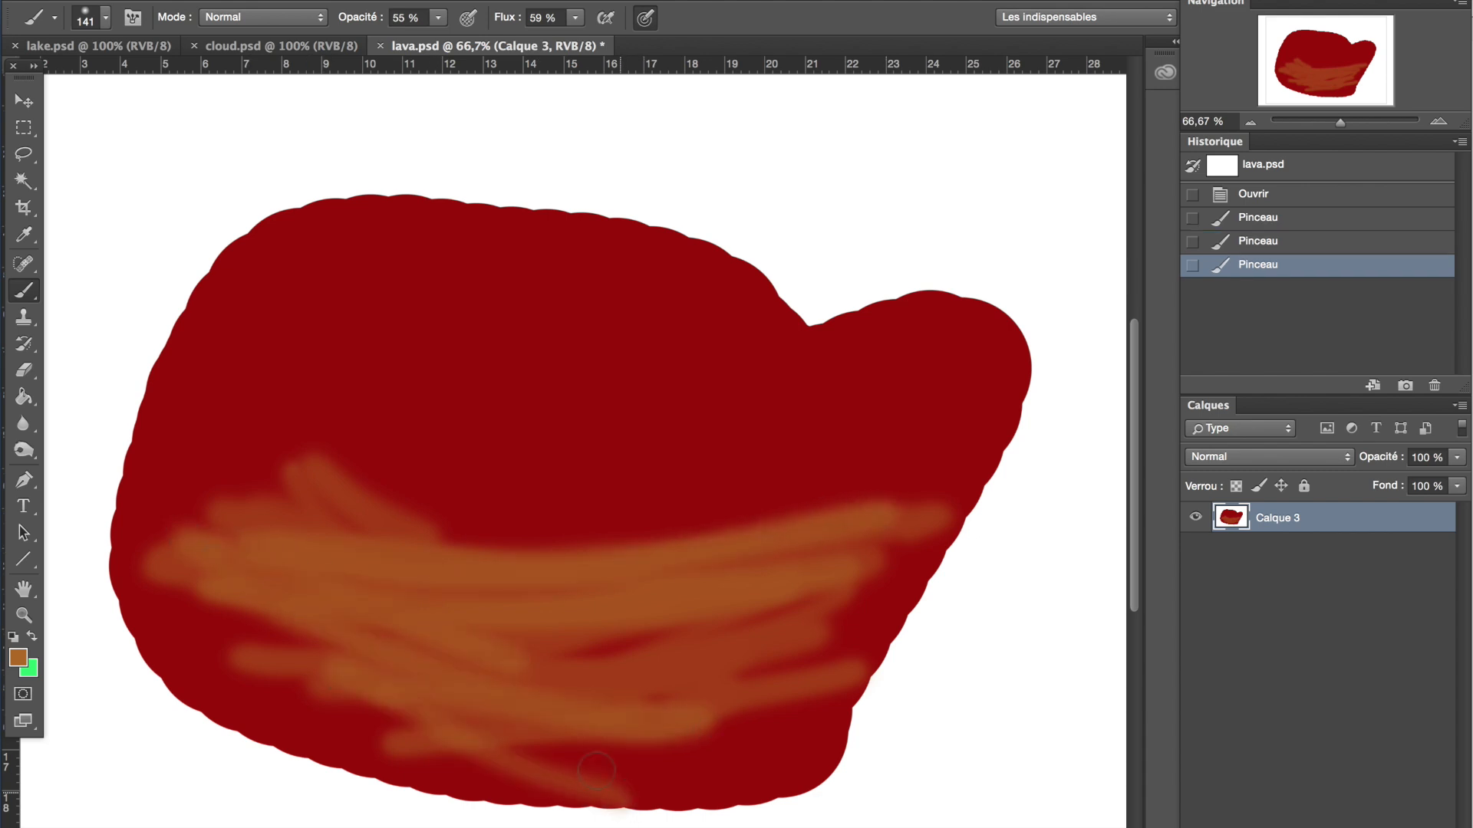
{"action": "mouse_move", "coordinate": [199, 514]}
{"action": "left_mouse_down"}
{"action": "mouse_move", "coordinate": [356, 620]}
{"action": "mouse_move", "coordinate": [129, 517]}
{"action": "mouse_move", "coordinate": [370, 658]}
{"action": "mouse_move", "coordinate": [402, 631]}
{"action": "mouse_move", "coordinate": [222, 464]}
{"action": "mouse_move", "coordinate": [430, 622]}
{"action": "mouse_move", "coordinate": [432, 605]}
{"action": "mouse_move", "coordinate": [253, 489]}
{"action": "mouse_move", "coordinate": [454, 582]}
{"action": "mouse_move", "coordinate": [252, 523]}
{"action": "left_mouse_up"}
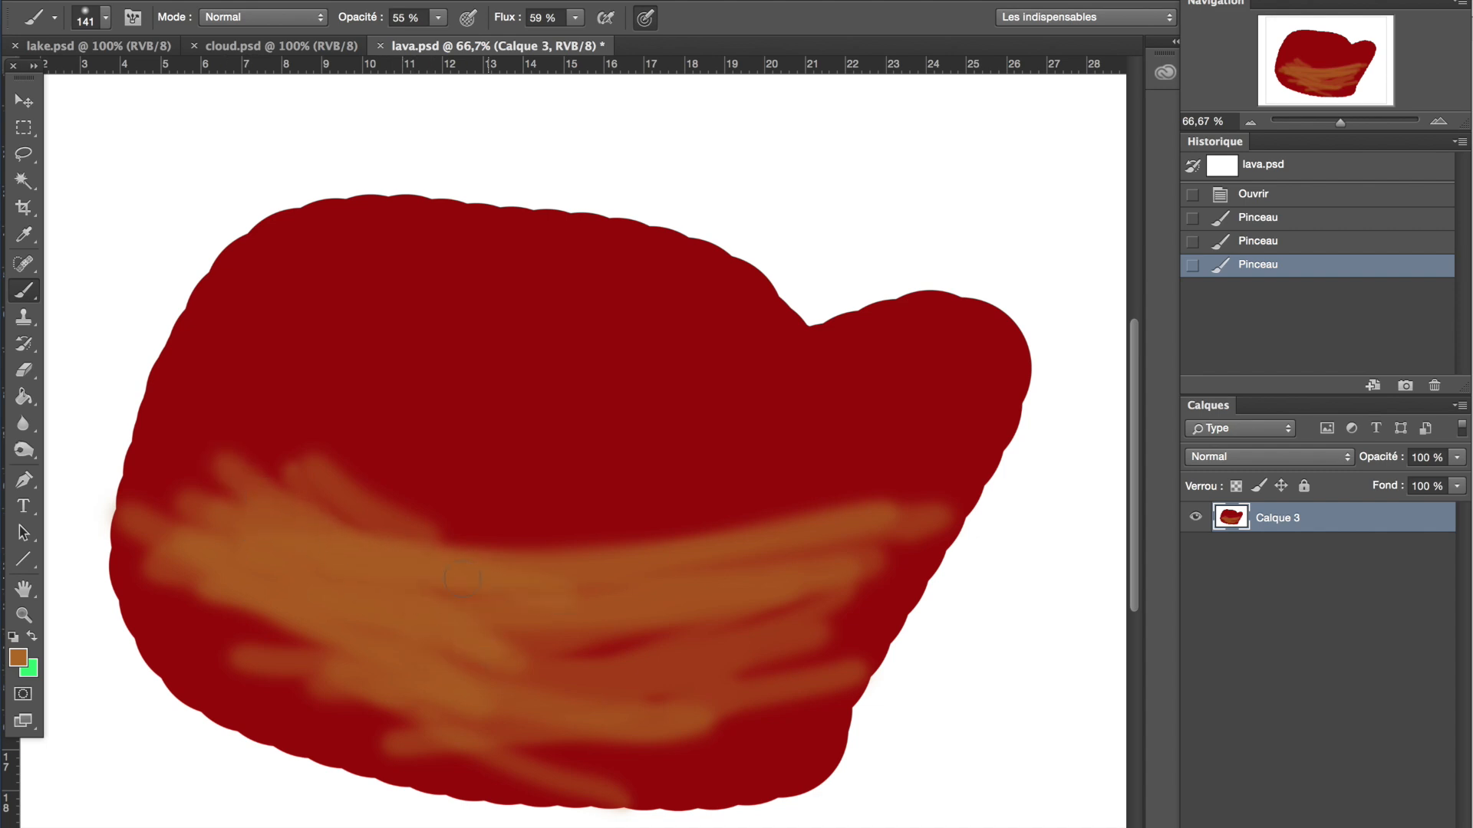
{"action": "left_click_drag", "start_coordinate": [462, 580], "coordinate": [452, 577]}
{"action": "left_click_drag", "start_coordinate": [202, 497], "coordinate": [440, 613]}
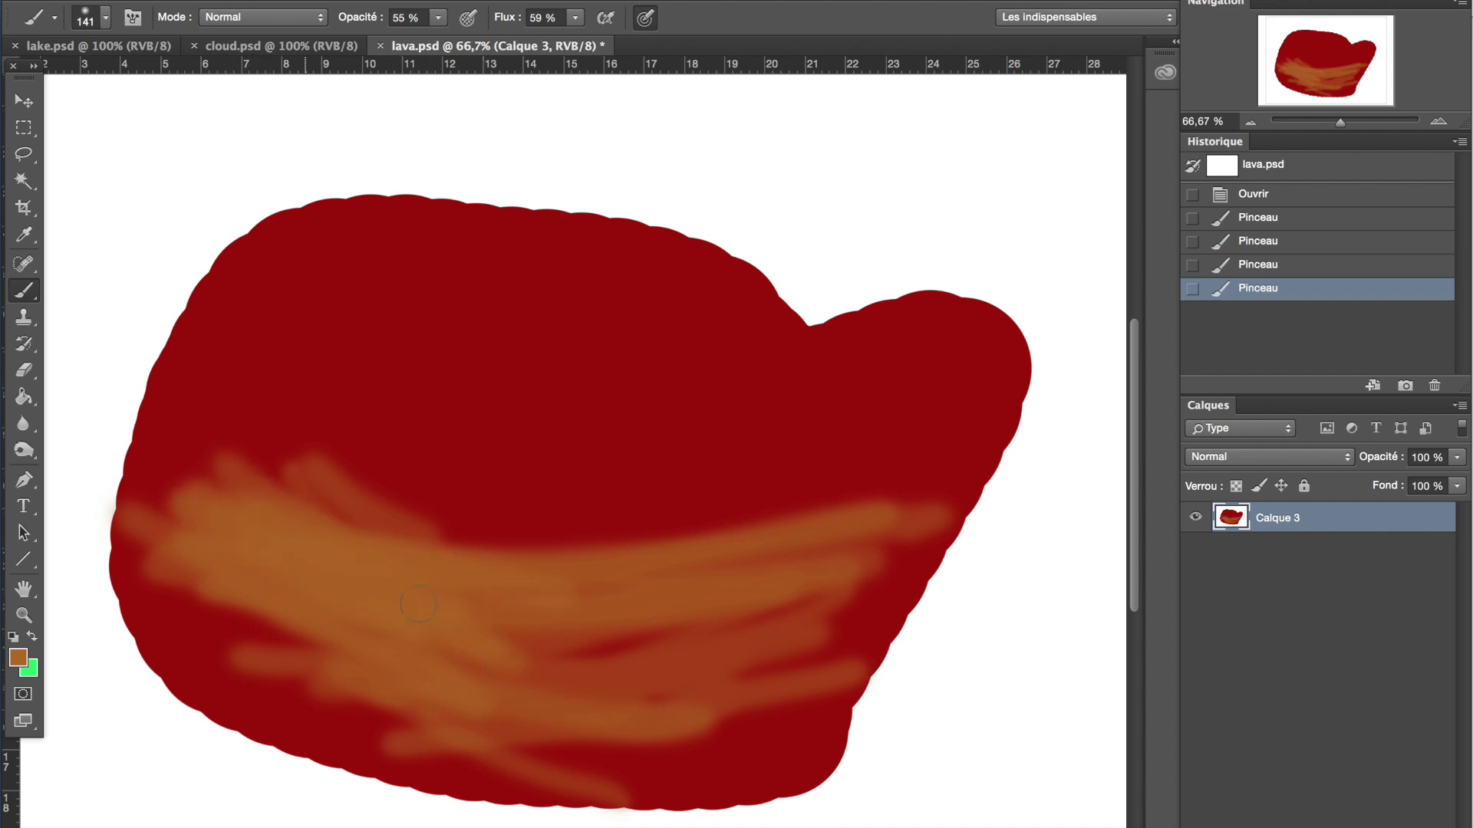
{"action": "left_click_drag", "start_coordinate": [245, 502], "coordinate": [244, 508]}
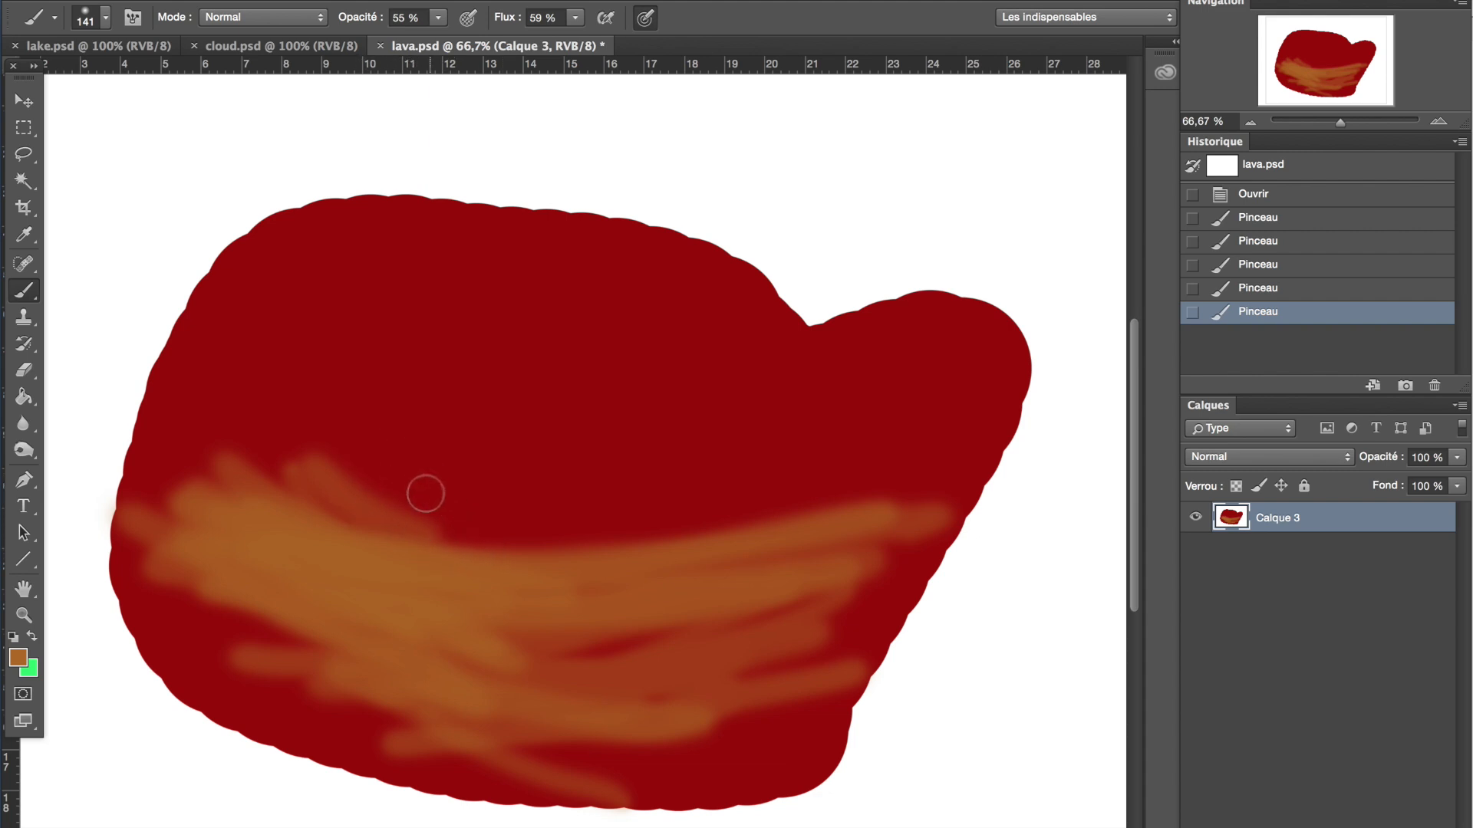
Paint curved, tapering orange-brown jets fanning upward from the left part of the lava flow
{"action": "mouse_move", "coordinate": [341, 510]}
{"action": "left_mouse_down"}
{"action": "mouse_move", "coordinate": [469, 263]}
{"action": "mouse_move", "coordinate": [456, 284]}
{"action": "mouse_move", "coordinate": [578, 359]}
{"action": "mouse_move", "coordinate": [586, 407]}
{"action": "mouse_move", "coordinate": [198, 290]}
{"action": "left_mouse_up"}
{"action": "mouse_move", "coordinate": [329, 510]}
{"action": "left_mouse_down"}
{"action": "mouse_move", "coordinate": [48, 381]}
{"action": "mouse_move", "coordinate": [384, 165]}
{"action": "mouse_move", "coordinate": [600, 141]}
{"action": "mouse_move", "coordinate": [595, 224]}
{"action": "left_mouse_up"}
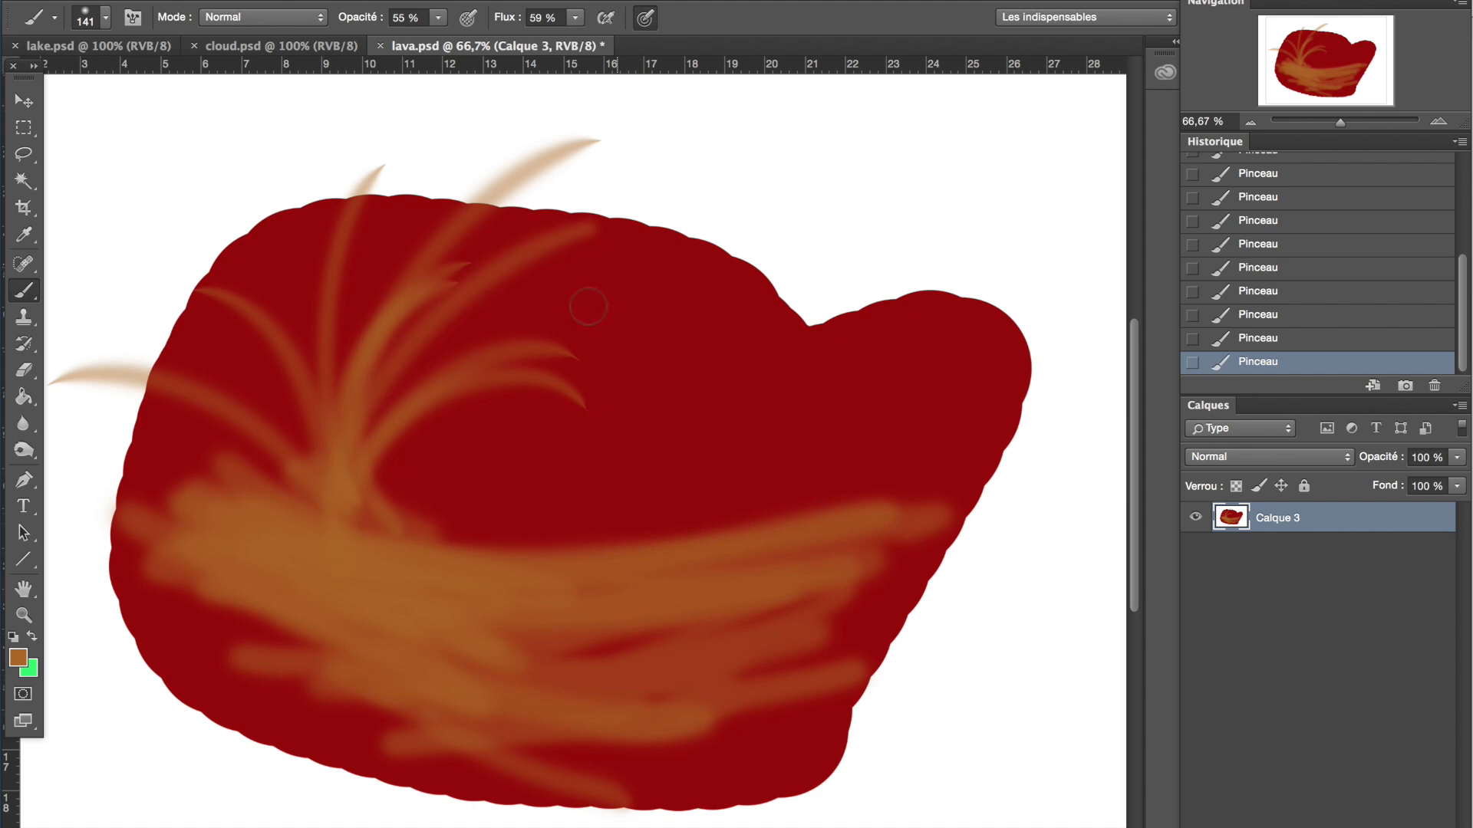
{"action": "left_click_drag", "start_coordinate": [322, 479], "coordinate": [304, 404]}
{"action": "left_click_drag", "start_coordinate": [380, 537], "coordinate": [528, 336]}
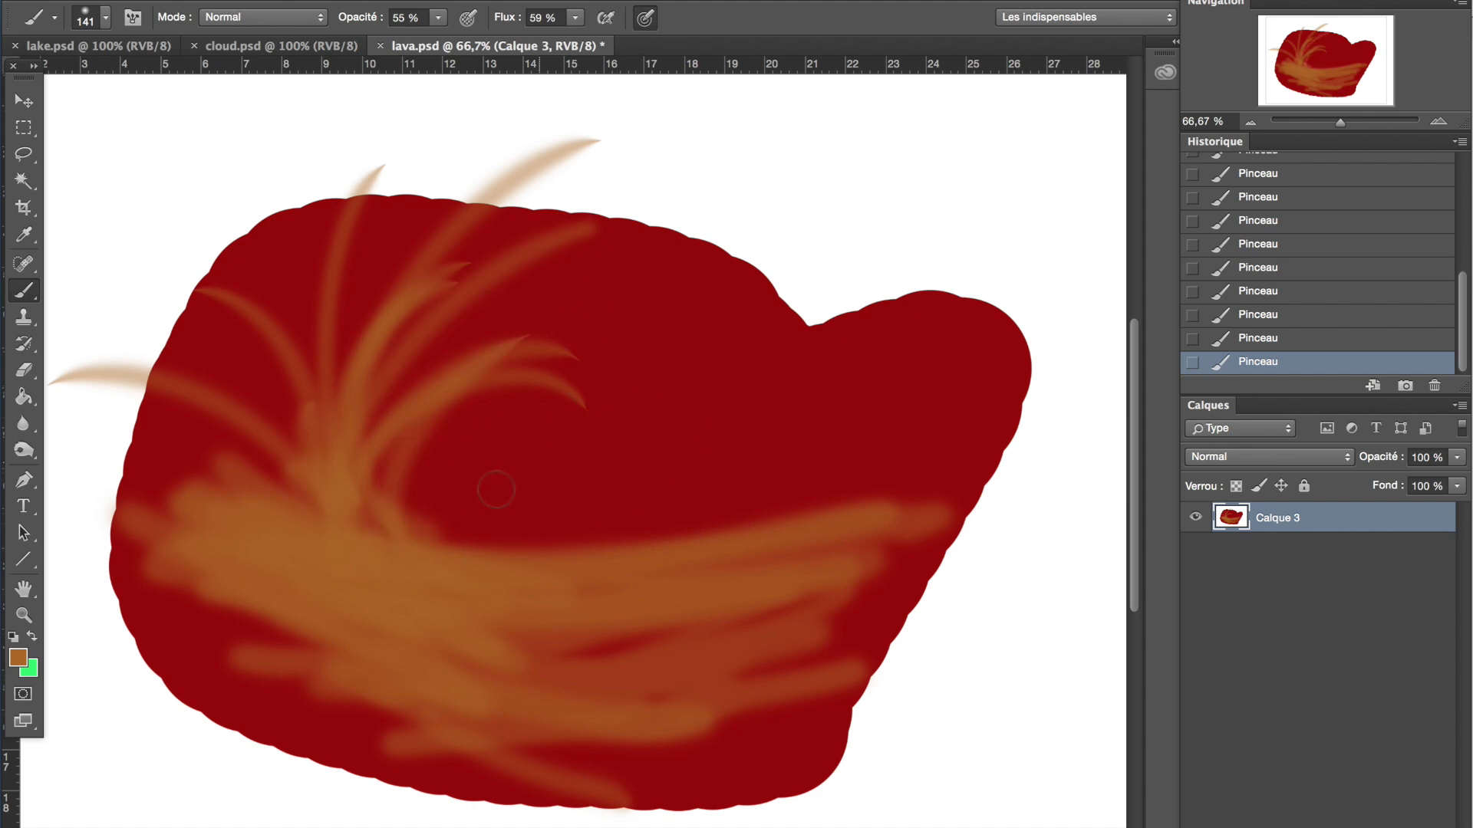
{"action": "left_click_drag", "start_coordinate": [382, 522], "coordinate": [599, 365]}
{"action": "left_click_drag", "start_coordinate": [414, 357], "coordinate": [437, 539]}
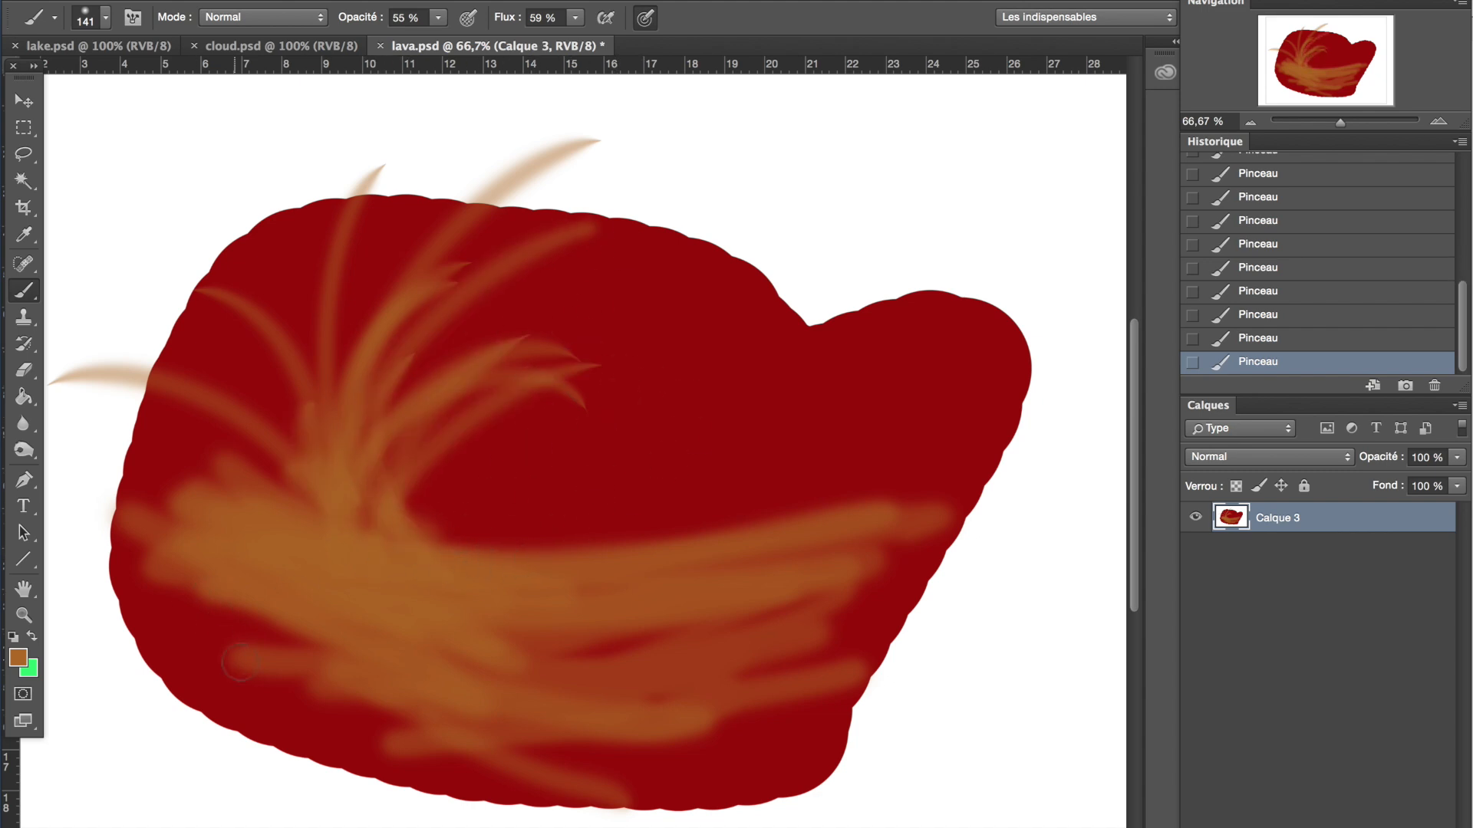
Set the foreground colour to lighter orange d98b38 and the soft brush to 68 px with 41% opacity
{"action": "left_click", "coordinate": [22, 658]}
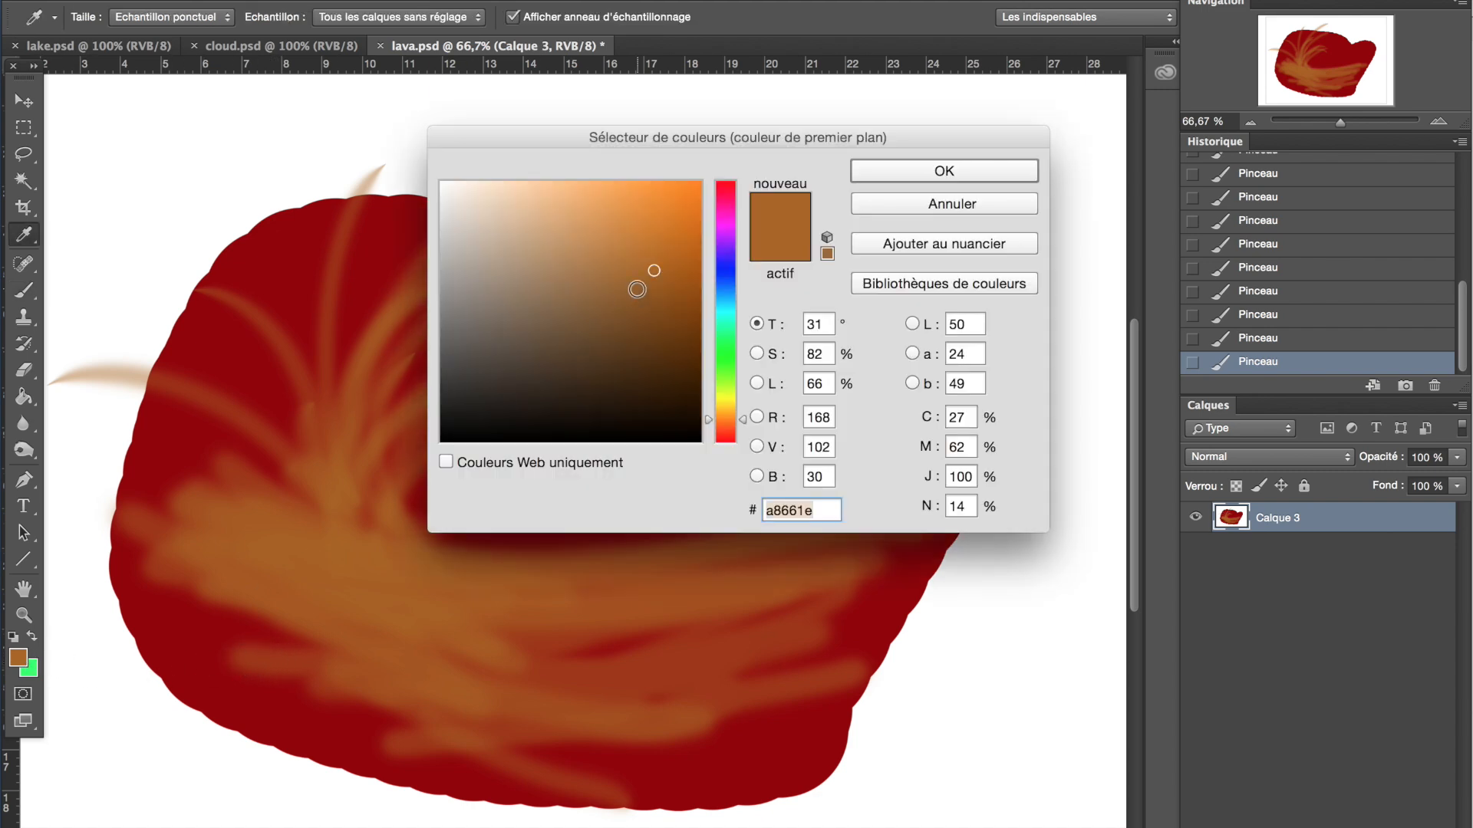
{"action": "left_click", "coordinate": [650, 246]}
{"action": "left_click_drag", "start_coordinate": [649, 245], "coordinate": [635, 220]}
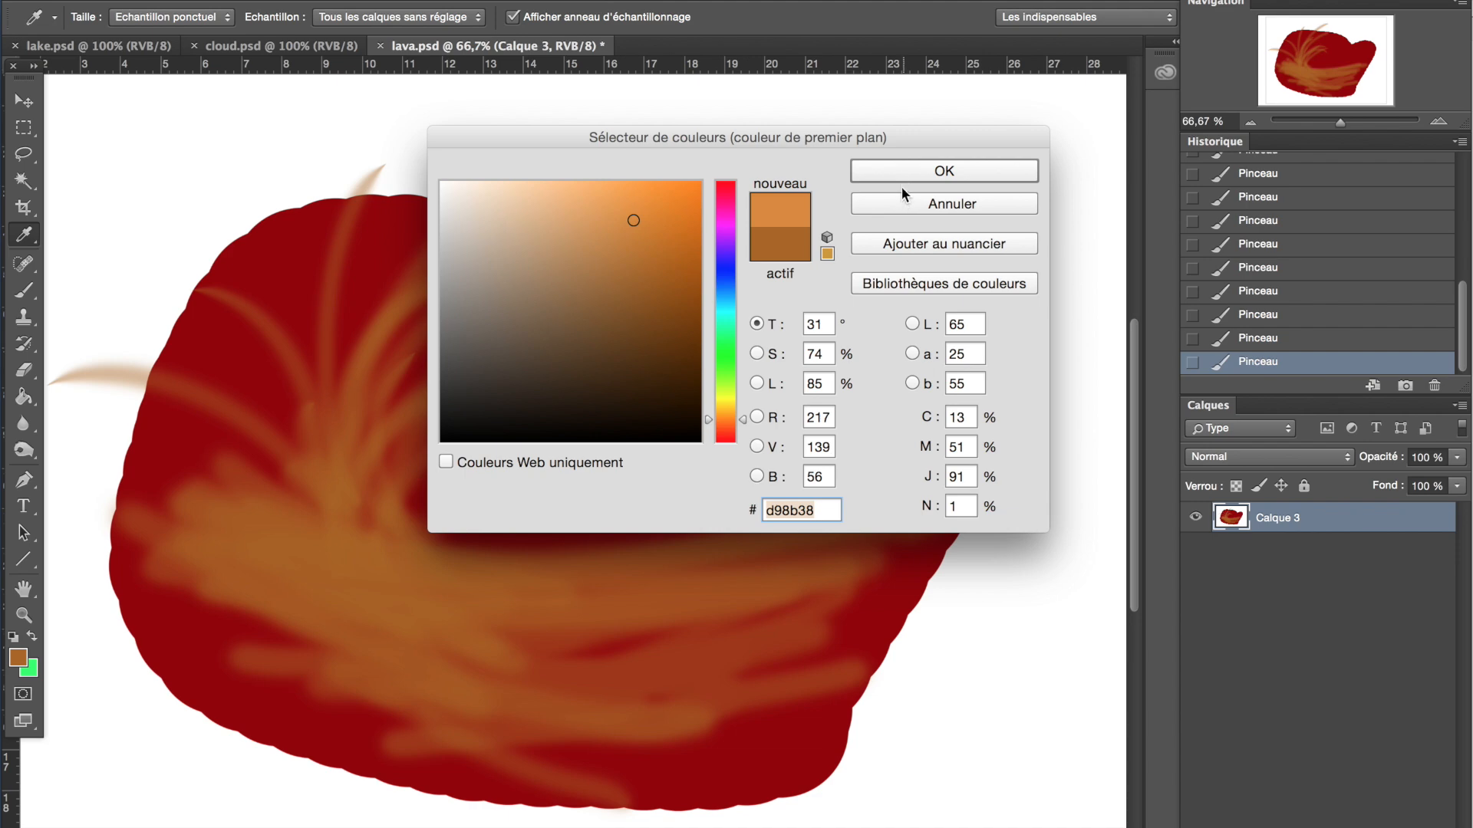
{"action": "left_click", "coordinate": [913, 172]}
{"action": "left_click_drag", "start_coordinate": [438, 45], "coordinate": [430, 43]}
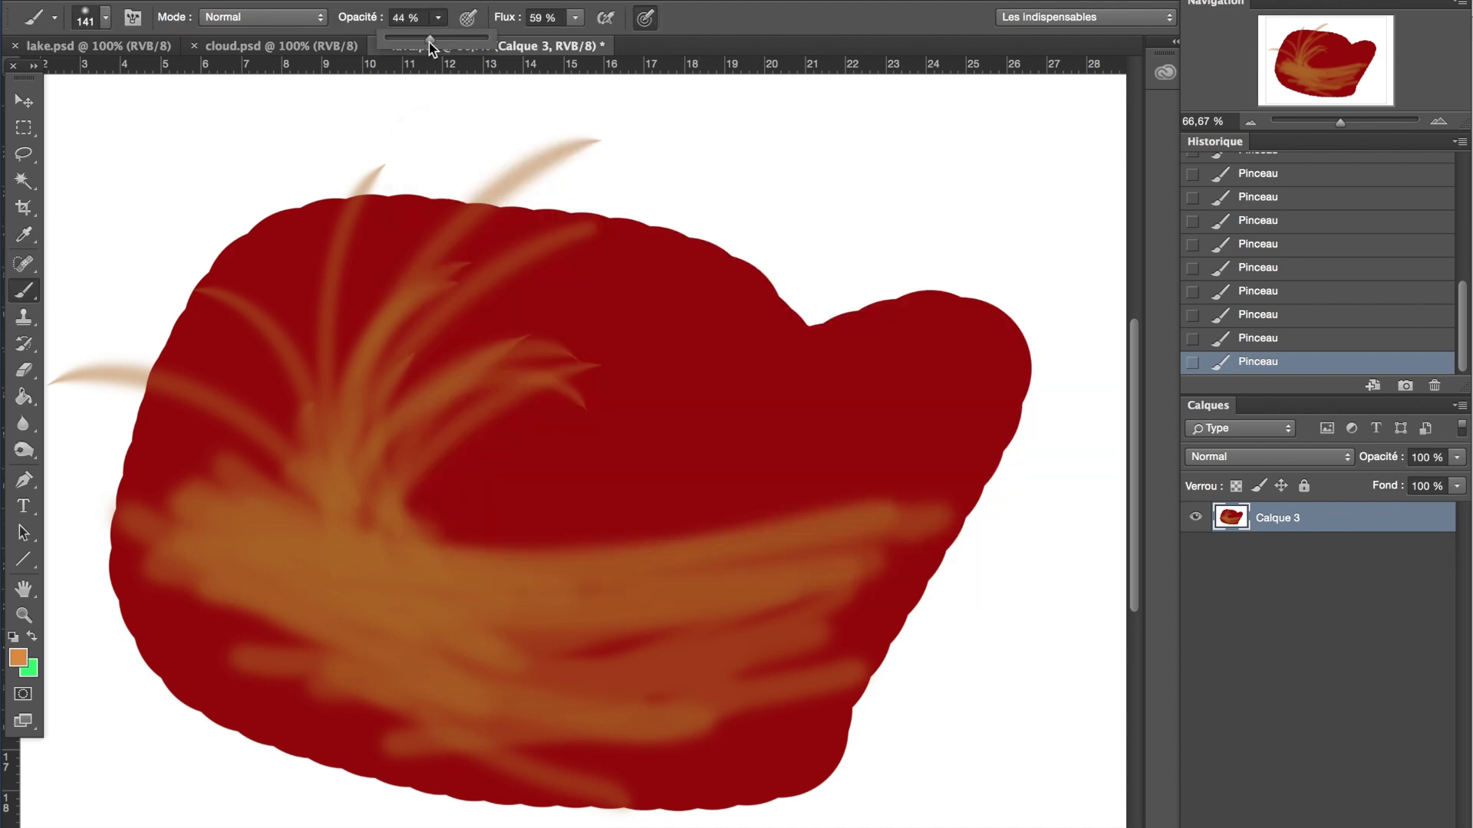
{"action": "right_click", "coordinate": [195, 81]}
{"action": "left_click_drag", "start_coordinate": [195, 82], "coordinate": [170, 82]}
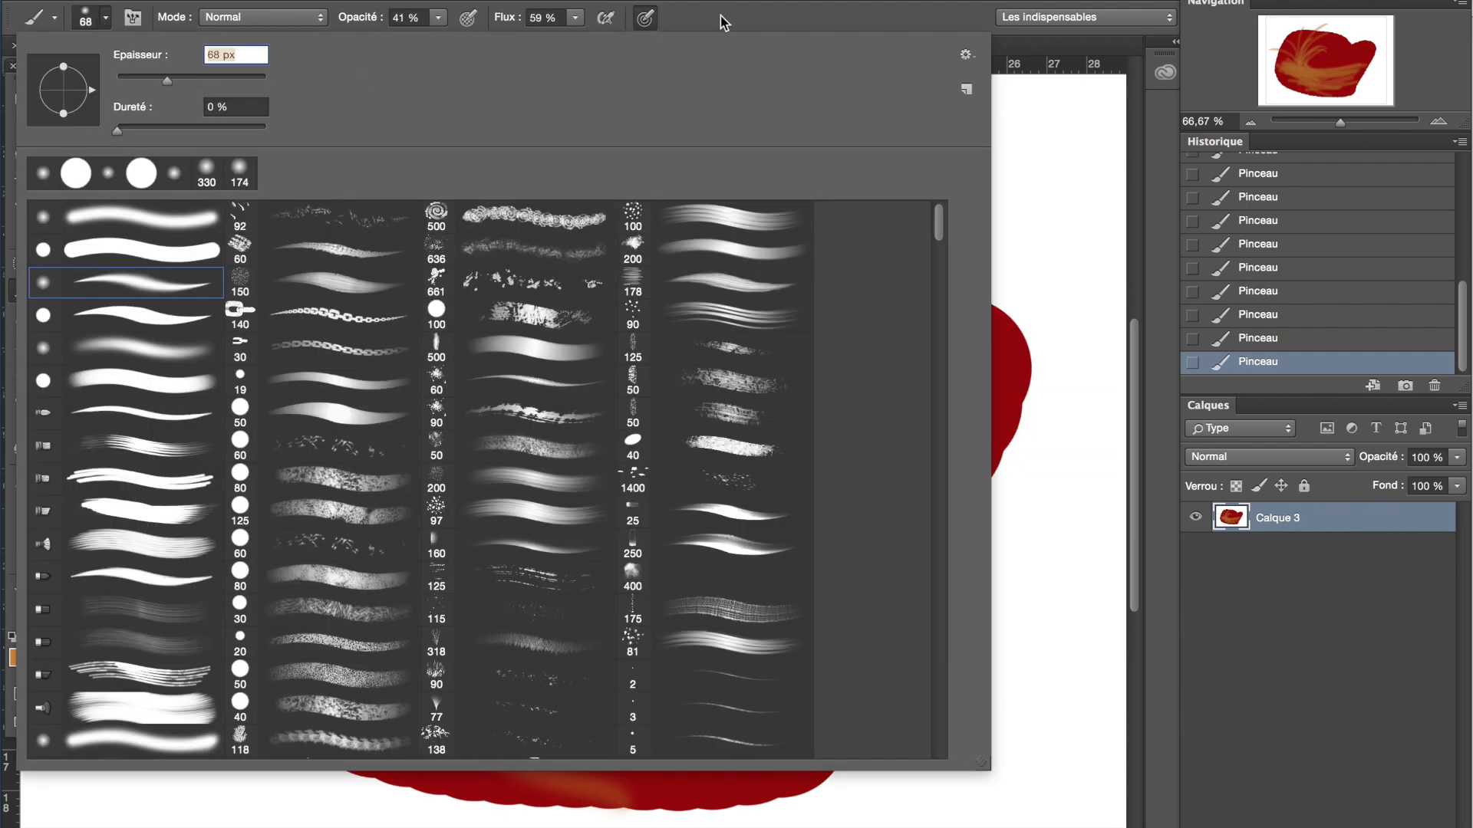
{"action": "key", "text": "Return"}
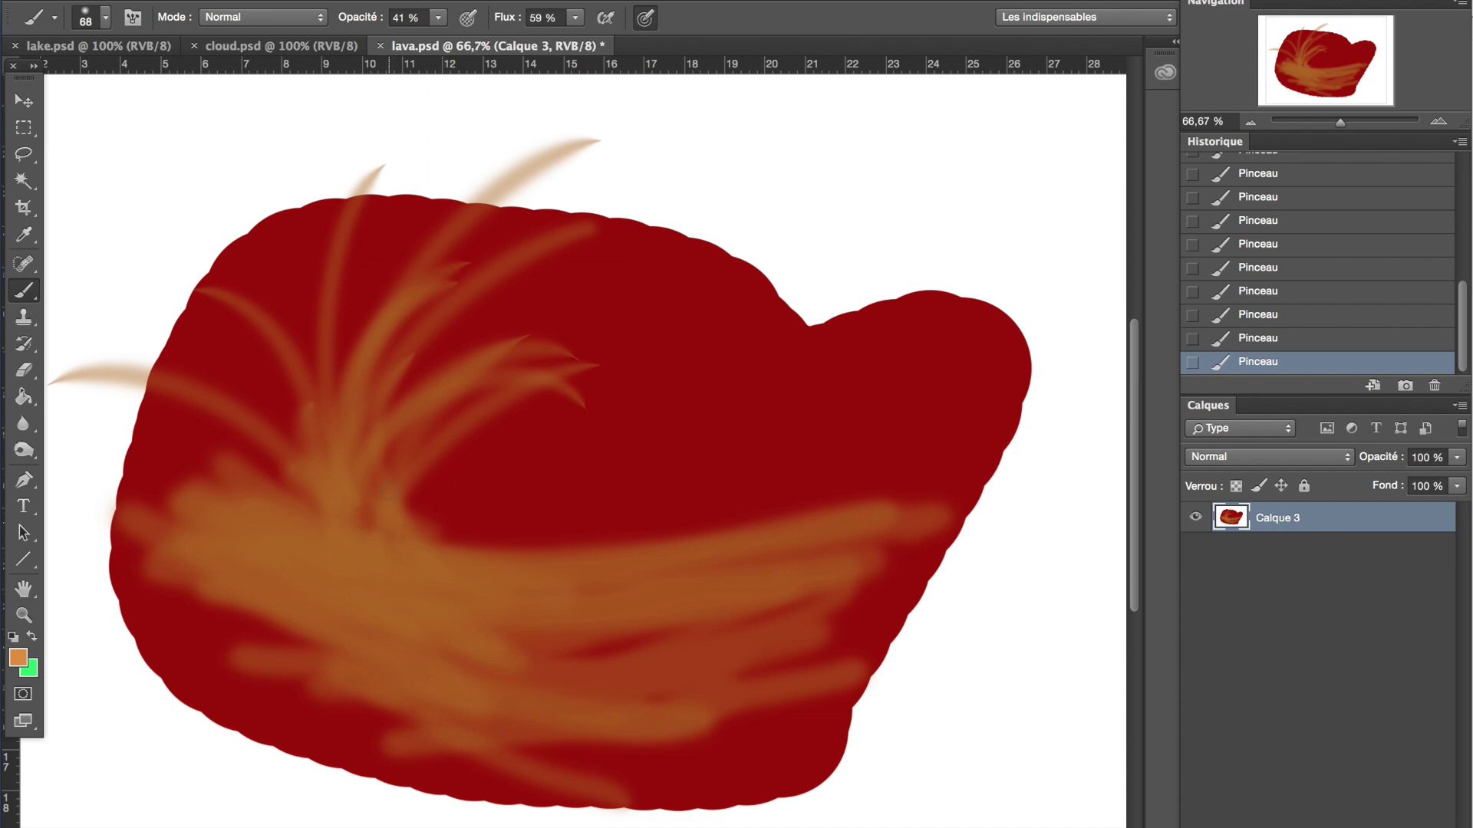
Paint light orange highlights along the base and arcs of the lava jets, with small droplets at their tips
{"action": "mouse_move", "coordinate": [369, 439]}
{"action": "left_mouse_down"}
{"action": "mouse_move", "coordinate": [374, 534]}
{"action": "mouse_move", "coordinate": [358, 401]}
{"action": "left_mouse_up"}
{"action": "left_click_drag", "start_coordinate": [512, 345], "coordinate": [572, 349]}
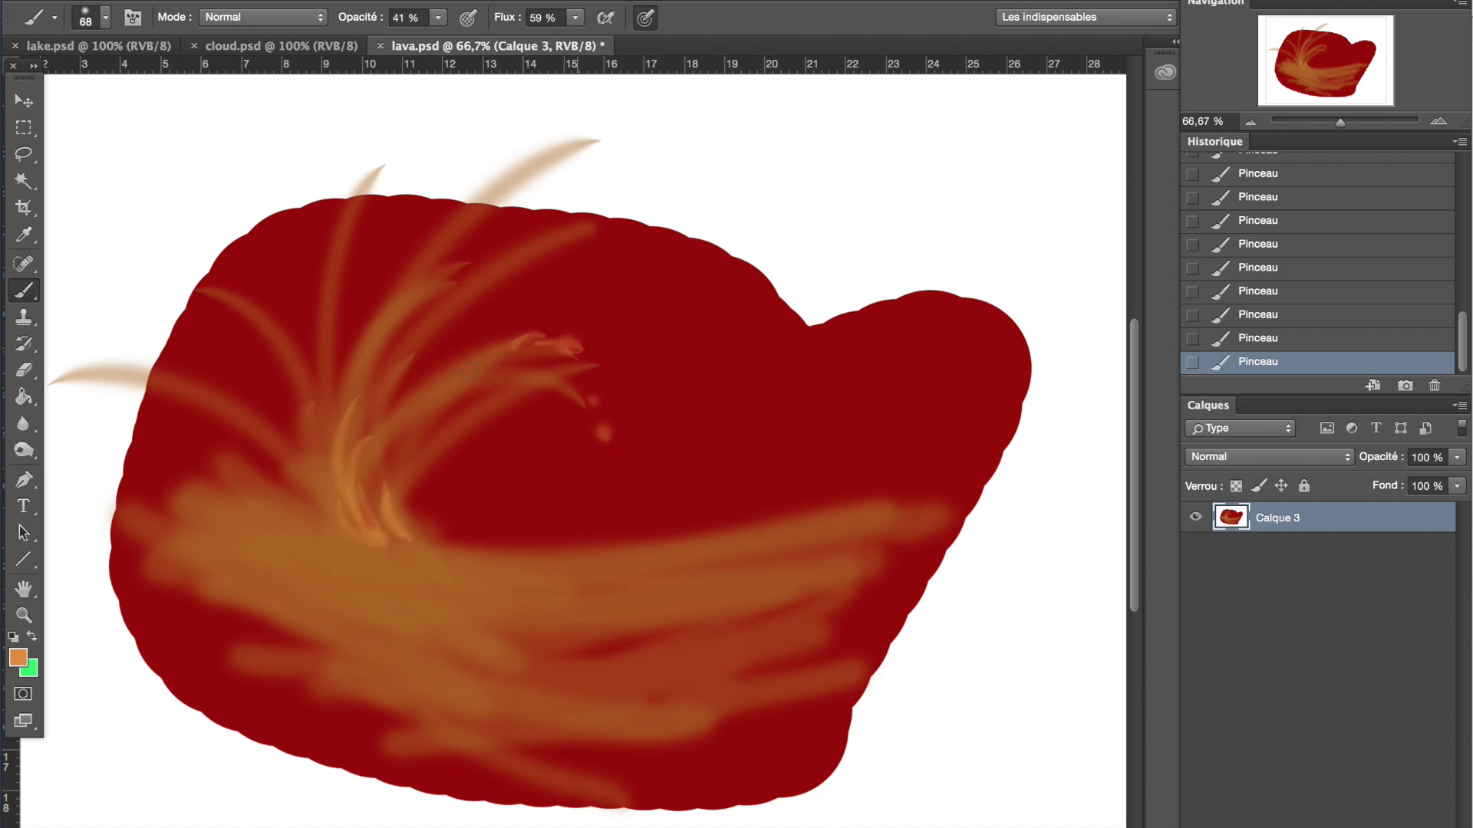
{"action": "left_click_drag", "start_coordinate": [357, 418], "coordinate": [432, 269]}
{"action": "left_click_drag", "start_coordinate": [384, 347], "coordinate": [522, 302]}
{"action": "left_click_drag", "start_coordinate": [566, 255], "coordinate": [581, 236]}
{"action": "left_click_drag", "start_coordinate": [382, 500], "coordinate": [400, 402]}
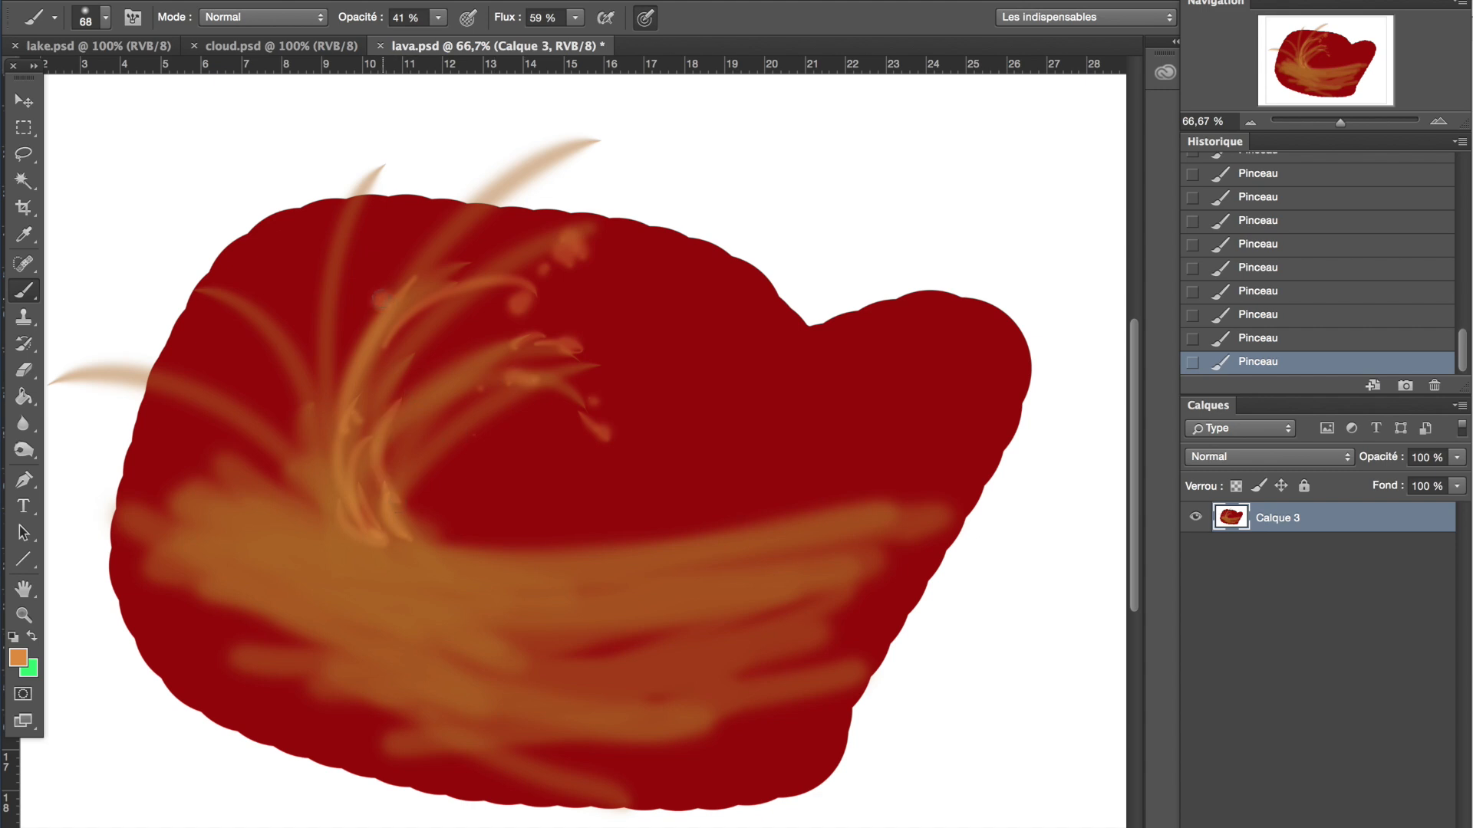
Add light orange swirls and splatter blobs around the upper and inner edges of the lava jets
{"action": "left_click_drag", "start_coordinate": [381, 299], "coordinate": [367, 275]}
{"action": "left_click_drag", "start_coordinate": [355, 372], "coordinate": [336, 339]}
{"action": "mouse_move", "coordinate": [528, 311]}
{"action": "left_mouse_down"}
{"action": "mouse_move", "coordinate": [508, 335]}
{"action": "mouse_move", "coordinate": [472, 292]}
{"action": "mouse_move", "coordinate": [438, 304]}
{"action": "mouse_move", "coordinate": [396, 355]}
{"action": "mouse_move", "coordinate": [390, 414]}
{"action": "mouse_move", "coordinate": [355, 458]}
{"action": "left_mouse_up"}
{"action": "mouse_move", "coordinate": [477, 362]}
{"action": "left_mouse_down"}
{"action": "mouse_move", "coordinate": [492, 395]}
{"action": "mouse_move", "coordinate": [479, 433]}
{"action": "mouse_move", "coordinate": [432, 450]}
{"action": "mouse_move", "coordinate": [481, 418]}
{"action": "left_mouse_up"}
Draw thin, winding light orange lines from the base of the jets across the whole lava flow
{"action": "mouse_move", "coordinate": [335, 453]}
{"action": "left_mouse_down"}
{"action": "mouse_move", "coordinate": [340, 512]}
{"action": "mouse_move", "coordinate": [387, 548]}
{"action": "mouse_move", "coordinate": [451, 560]}
{"action": "mouse_move", "coordinate": [356, 547]}
{"action": "mouse_move", "coordinate": [391, 567]}
{"action": "mouse_move", "coordinate": [345, 578]}
{"action": "mouse_move", "coordinate": [385, 585]}
{"action": "mouse_move", "coordinate": [398, 624]}
{"action": "left_mouse_up"}
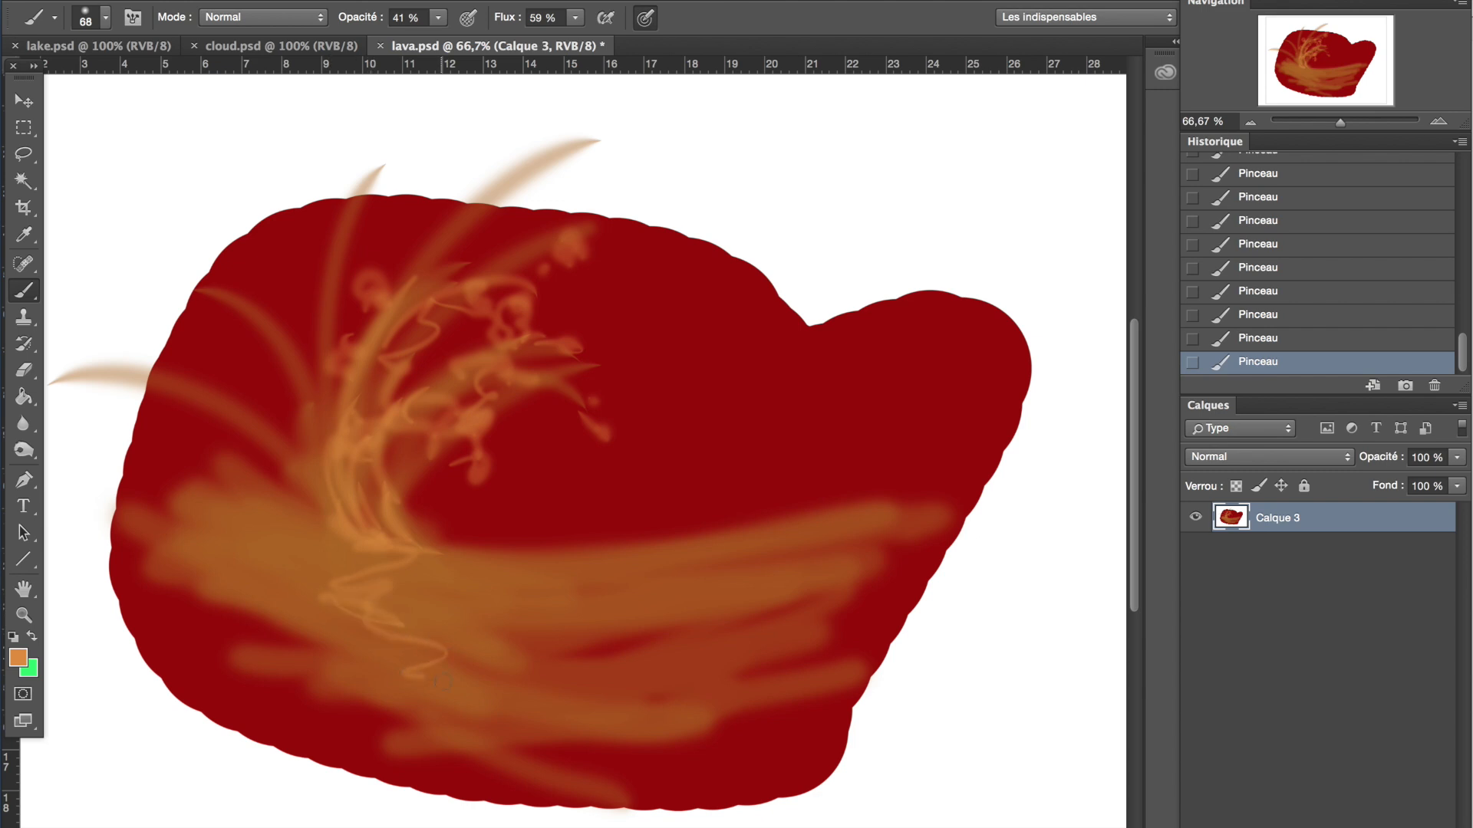
{"action": "mouse_move", "coordinate": [350, 572]}
{"action": "left_mouse_down"}
{"action": "mouse_move", "coordinate": [276, 562]}
{"action": "mouse_move", "coordinate": [353, 614]}
{"action": "left_mouse_up"}
{"action": "mouse_move", "coordinate": [391, 553]}
{"action": "left_mouse_down"}
{"action": "mouse_move", "coordinate": [469, 590]}
{"action": "mouse_move", "coordinate": [473, 662]}
{"action": "mouse_move", "coordinate": [505, 704]}
{"action": "mouse_move", "coordinate": [503, 685]}
{"action": "mouse_move", "coordinate": [583, 725]}
{"action": "mouse_move", "coordinate": [407, 615]}
{"action": "mouse_move", "coordinate": [467, 564]}
{"action": "mouse_move", "coordinate": [495, 567]}
{"action": "mouse_move", "coordinate": [488, 597]}
{"action": "mouse_move", "coordinate": [511, 611]}
{"action": "mouse_move", "coordinate": [538, 582]}
{"action": "mouse_move", "coordinate": [540, 634]}
{"action": "mouse_move", "coordinate": [495, 685]}
{"action": "mouse_move", "coordinate": [620, 740]}
{"action": "mouse_move", "coordinate": [375, 632]}
{"action": "mouse_move", "coordinate": [319, 573]}
{"action": "mouse_move", "coordinate": [222, 578]}
{"action": "mouse_move", "coordinate": [217, 606]}
{"action": "mouse_move", "coordinate": [352, 603]}
{"action": "mouse_move", "coordinate": [286, 608]}
{"action": "mouse_move", "coordinate": [325, 620]}
{"action": "mouse_move", "coordinate": [331, 658]}
{"action": "left_mouse_up"}
{"action": "mouse_move", "coordinate": [541, 572]}
{"action": "left_mouse_down"}
{"action": "mouse_move", "coordinate": [616, 577]}
{"action": "mouse_move", "coordinate": [509, 560]}
{"action": "mouse_move", "coordinate": [625, 571]}
{"action": "mouse_move", "coordinate": [574, 614]}
{"action": "left_mouse_up"}
{"action": "mouse_move", "coordinate": [685, 594]}
{"action": "left_mouse_down"}
{"action": "mouse_move", "coordinate": [599, 637]}
{"action": "mouse_move", "coordinate": [673, 583]}
{"action": "mouse_move", "coordinate": [715, 580]}
{"action": "mouse_move", "coordinate": [694, 613]}
{"action": "mouse_move", "coordinate": [542, 671]}
{"action": "mouse_move", "coordinate": [600, 610]}
{"action": "mouse_move", "coordinate": [542, 566]}
{"action": "mouse_move", "coordinate": [474, 558]}
{"action": "mouse_move", "coordinate": [641, 560]}
{"action": "mouse_move", "coordinate": [802, 594]}
{"action": "mouse_move", "coordinate": [787, 642]}
{"action": "mouse_move", "coordinate": [689, 698]}
{"action": "mouse_move", "coordinate": [740, 711]}
{"action": "left_mouse_up"}
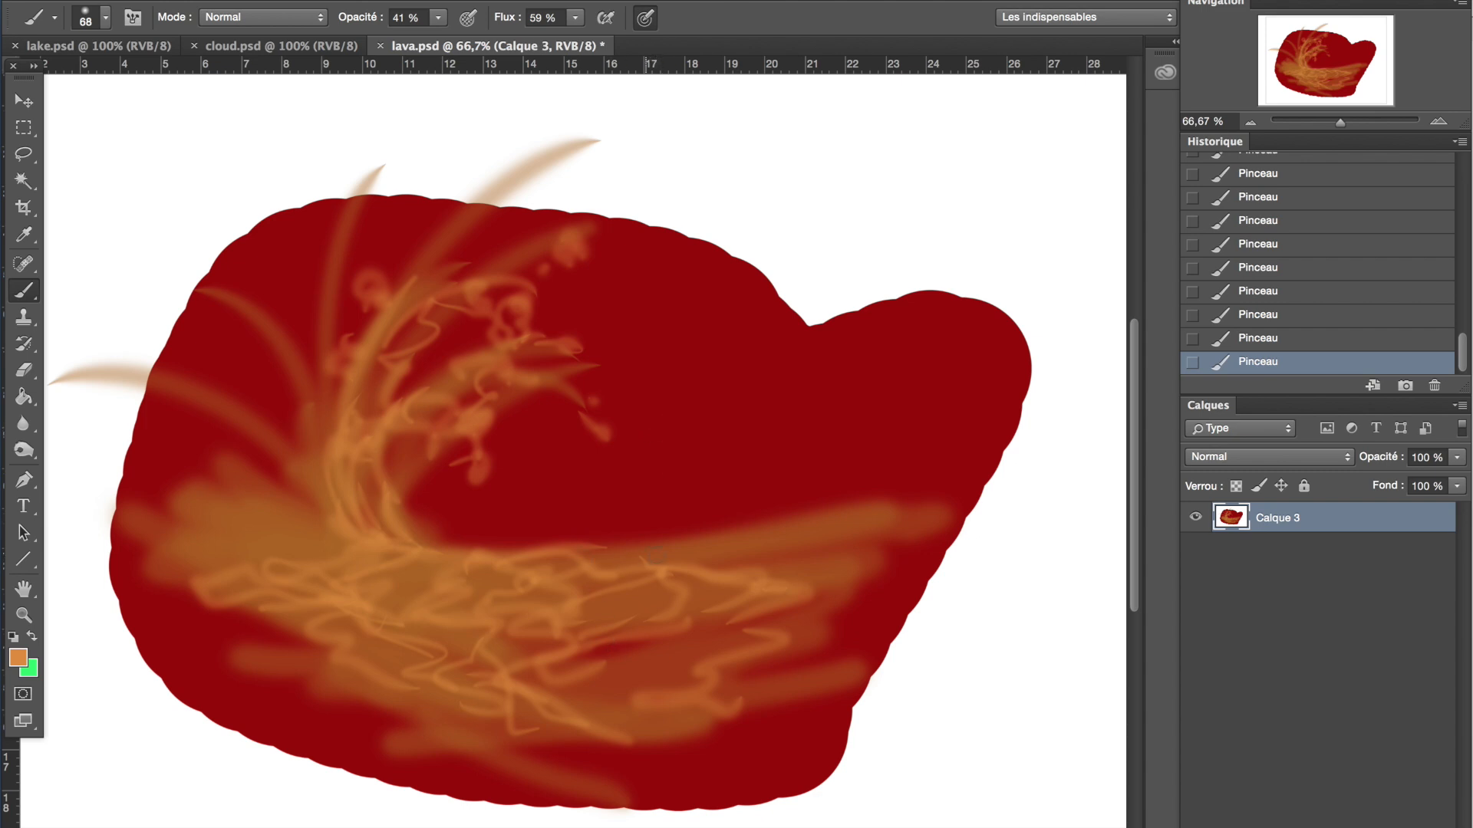
Sample the dark red background and shift it to a darker, purplish red 67051e as the foreground colour
{"action": "mouse_move", "coordinate": [709, 357]}
{"action": "left_mouse_down"}
{"action": "mouse_move", "coordinate": [703, 292]}
{"action": "mouse_move", "coordinate": [725, 357]}
{"action": "mouse_move", "coordinate": [717, 246]}
{"action": "mouse_move", "coordinate": [708, 365]}
{"action": "left_mouse_up"}
{"action": "left_click", "coordinate": [19, 657]}
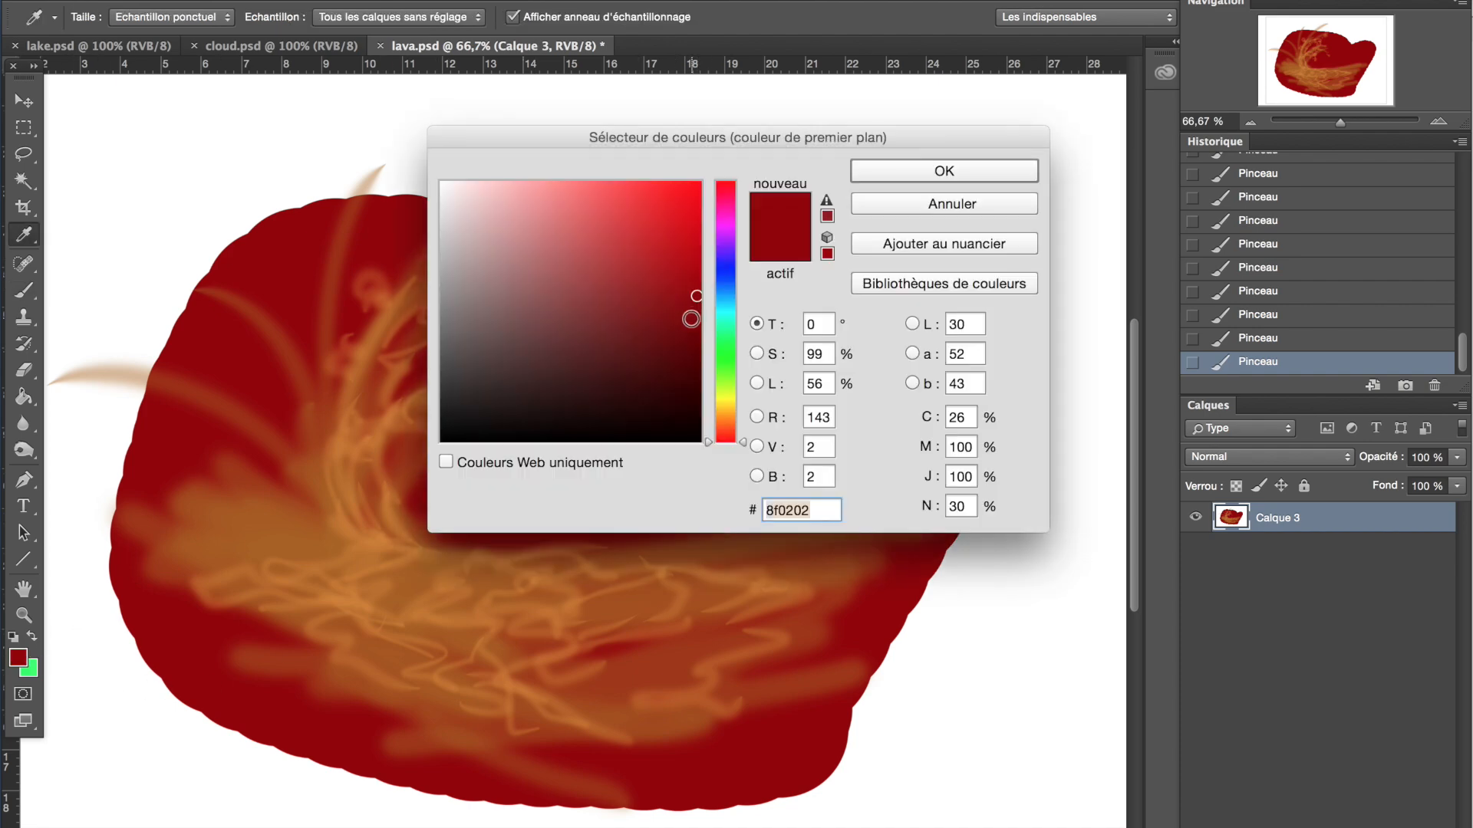
{"action": "left_click_drag", "start_coordinate": [696, 299], "coordinate": [689, 337]}
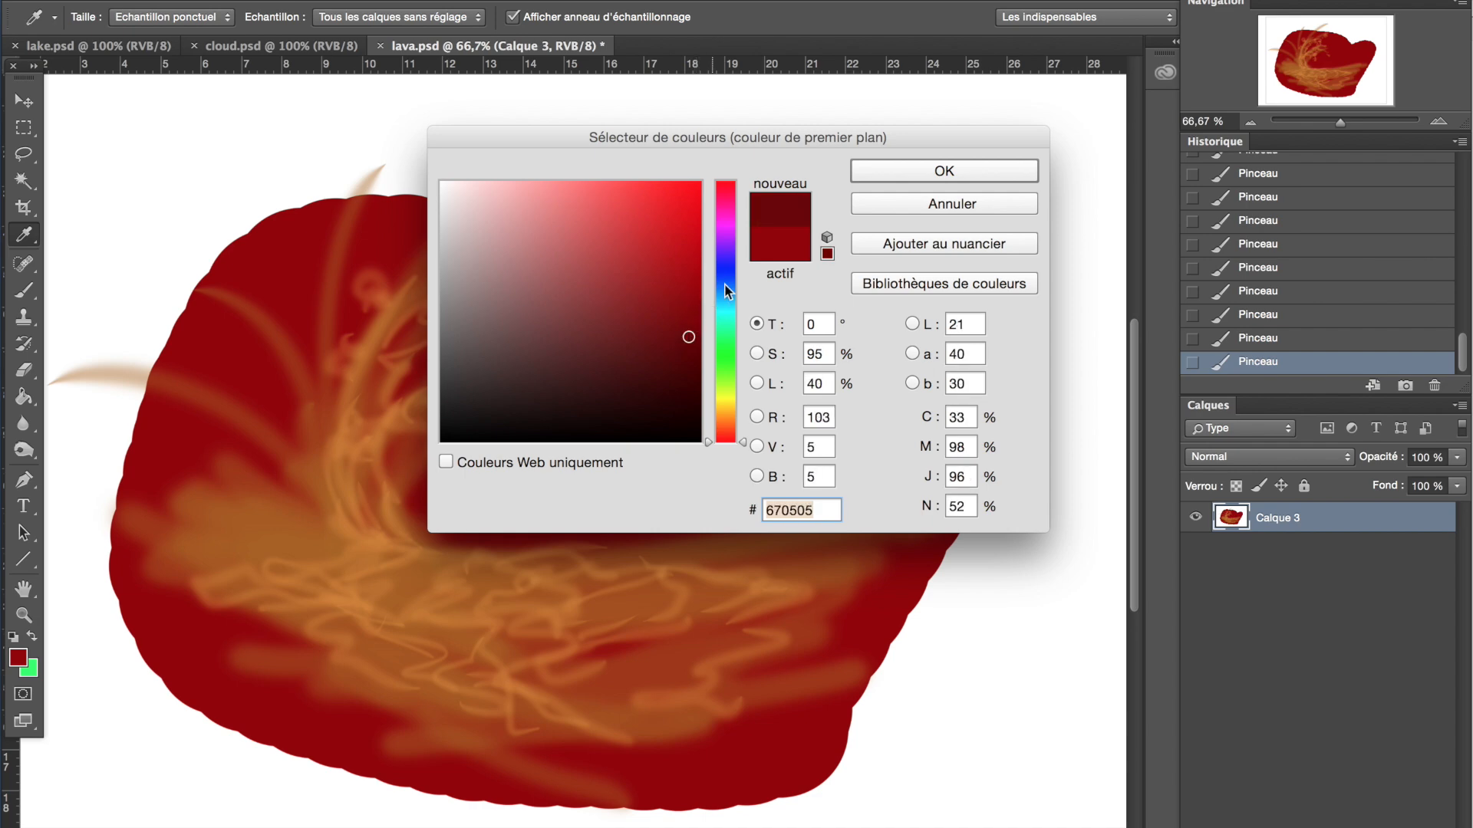
{"action": "left_click_drag", "start_coordinate": [725, 187], "coordinate": [728, 193]}
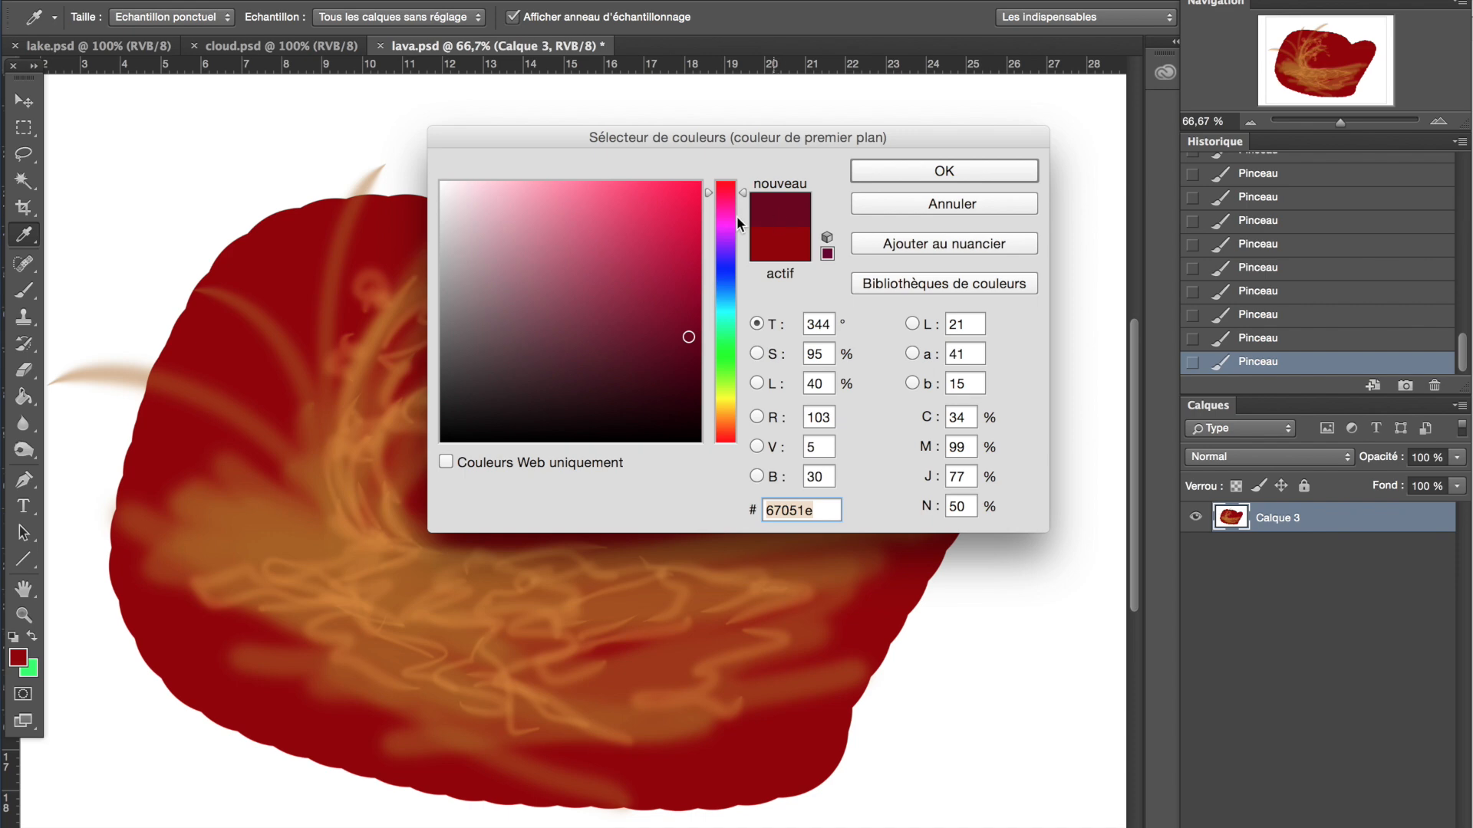
{"action": "left_click", "coordinate": [928, 175]}
Set the soft brush to 371 px and lower its opacity to 21% and its flow to 29%
{"action": "left_click", "coordinate": [93, 13]}
{"action": "left_click", "coordinate": [240, 79]}
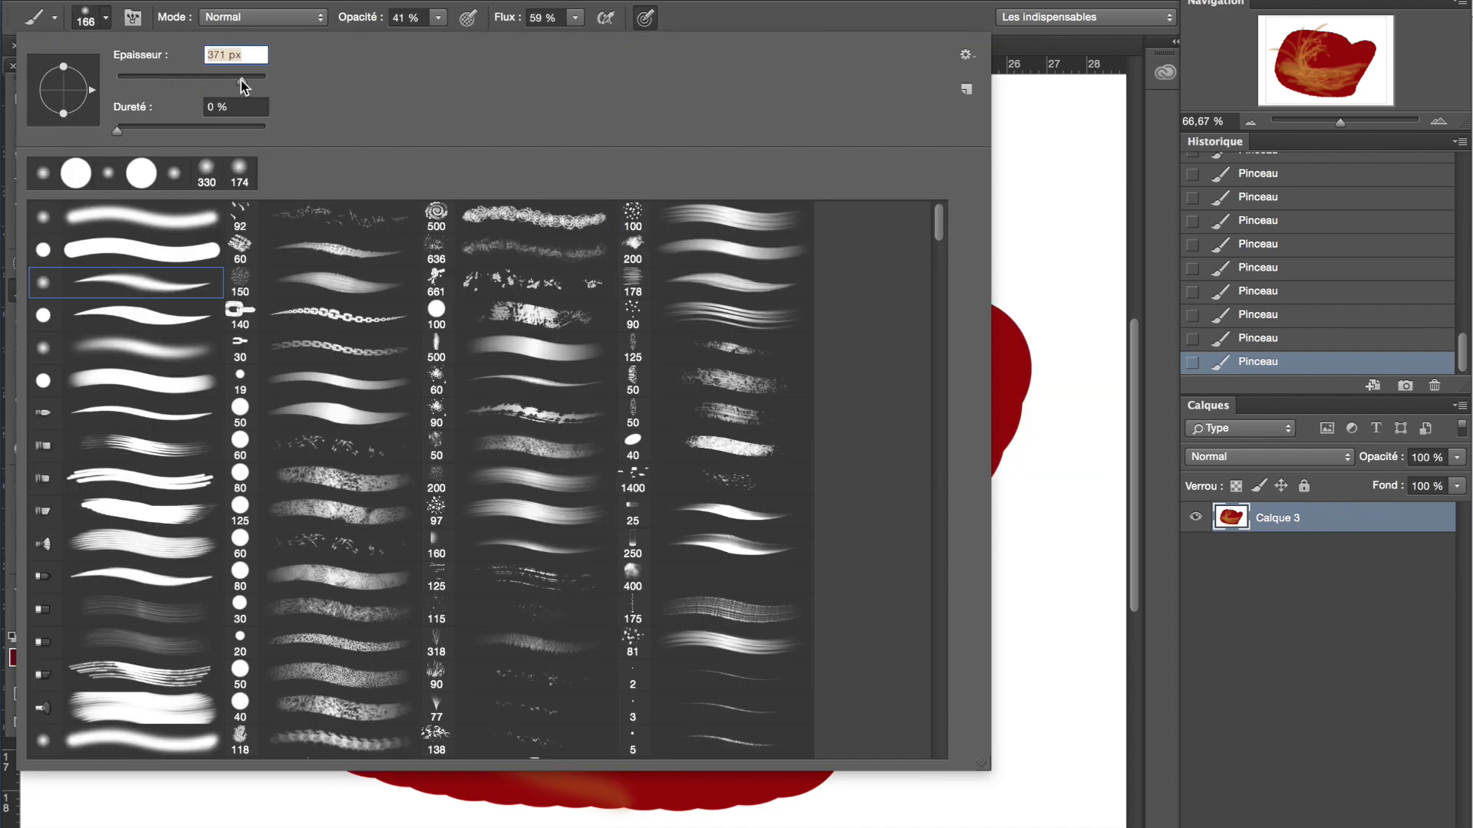
{"action": "left_click", "coordinate": [704, 23]}
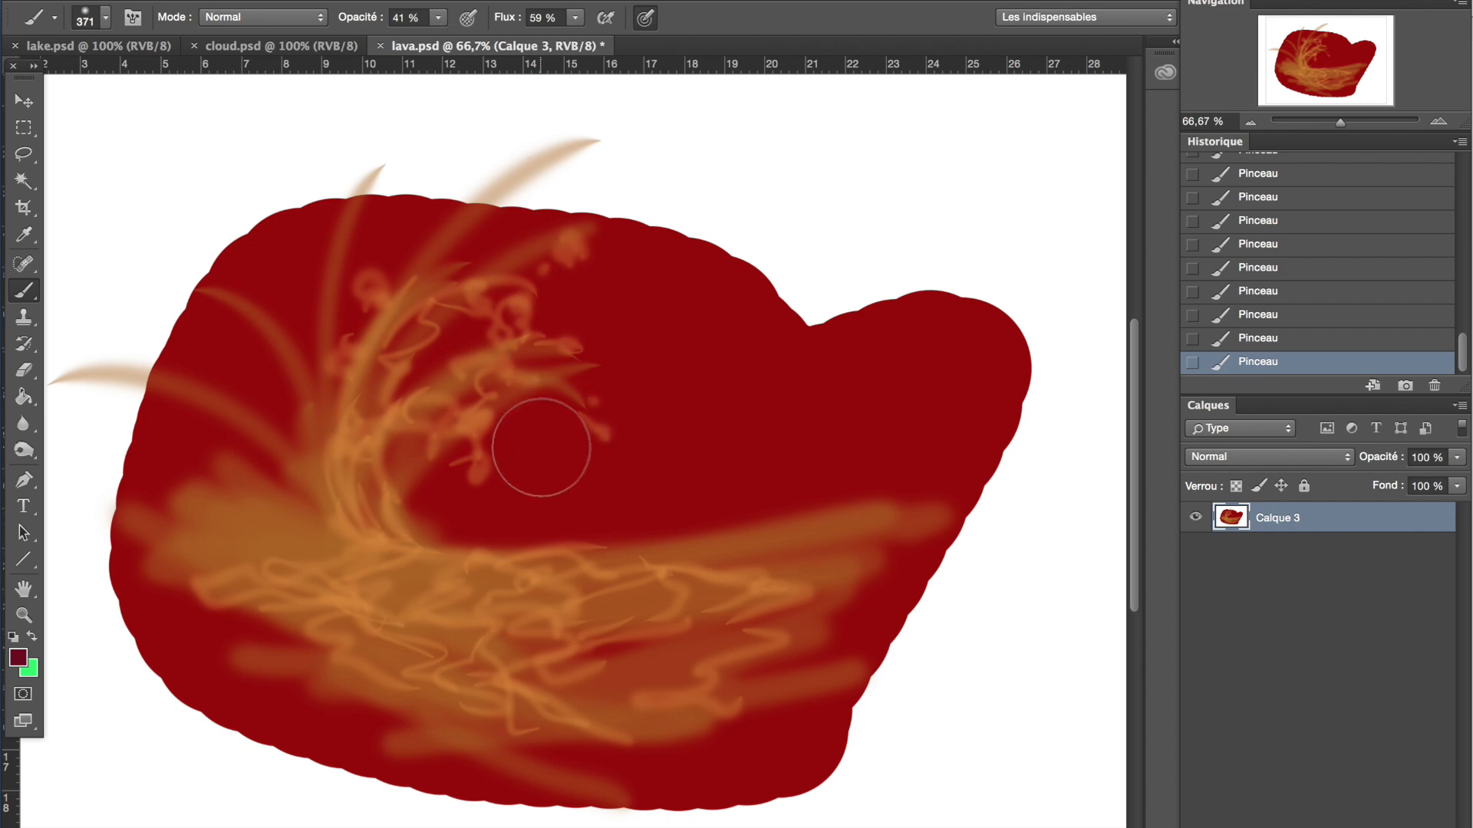
{"action": "left_click", "coordinate": [439, 19]}
{"action": "left_click_drag", "start_coordinate": [442, 46], "coordinate": [424, 44]}
{"action": "left_click", "coordinate": [574, 19]}
{"action": "left_click_drag", "start_coordinate": [579, 40], "coordinate": [554, 48]}
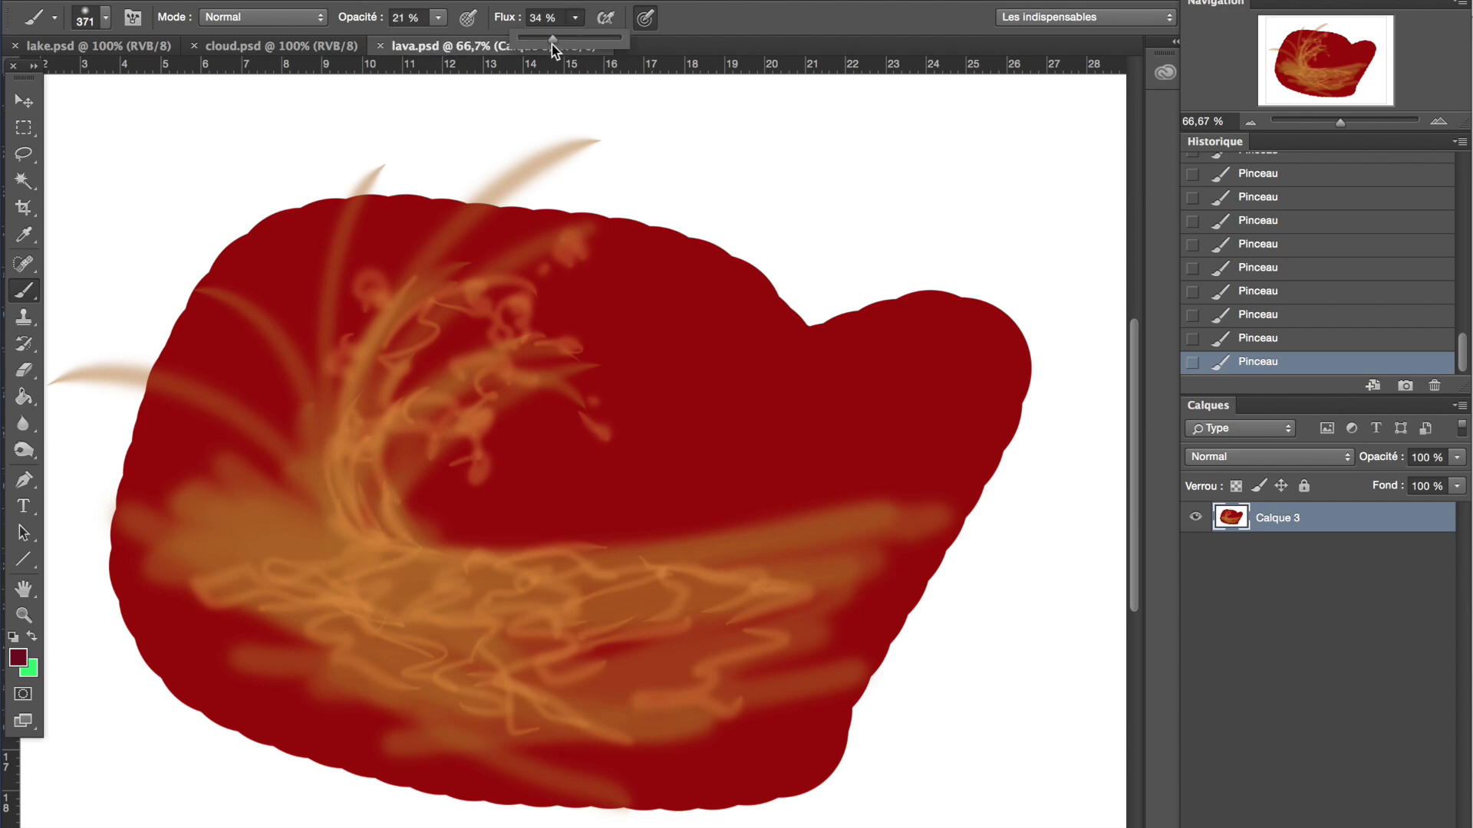
Enlarge the soft brush to 993 px and glaze the purplish shadow tone over the right and lower areas of the lava
{"action": "left_click", "coordinate": [105, 19]}
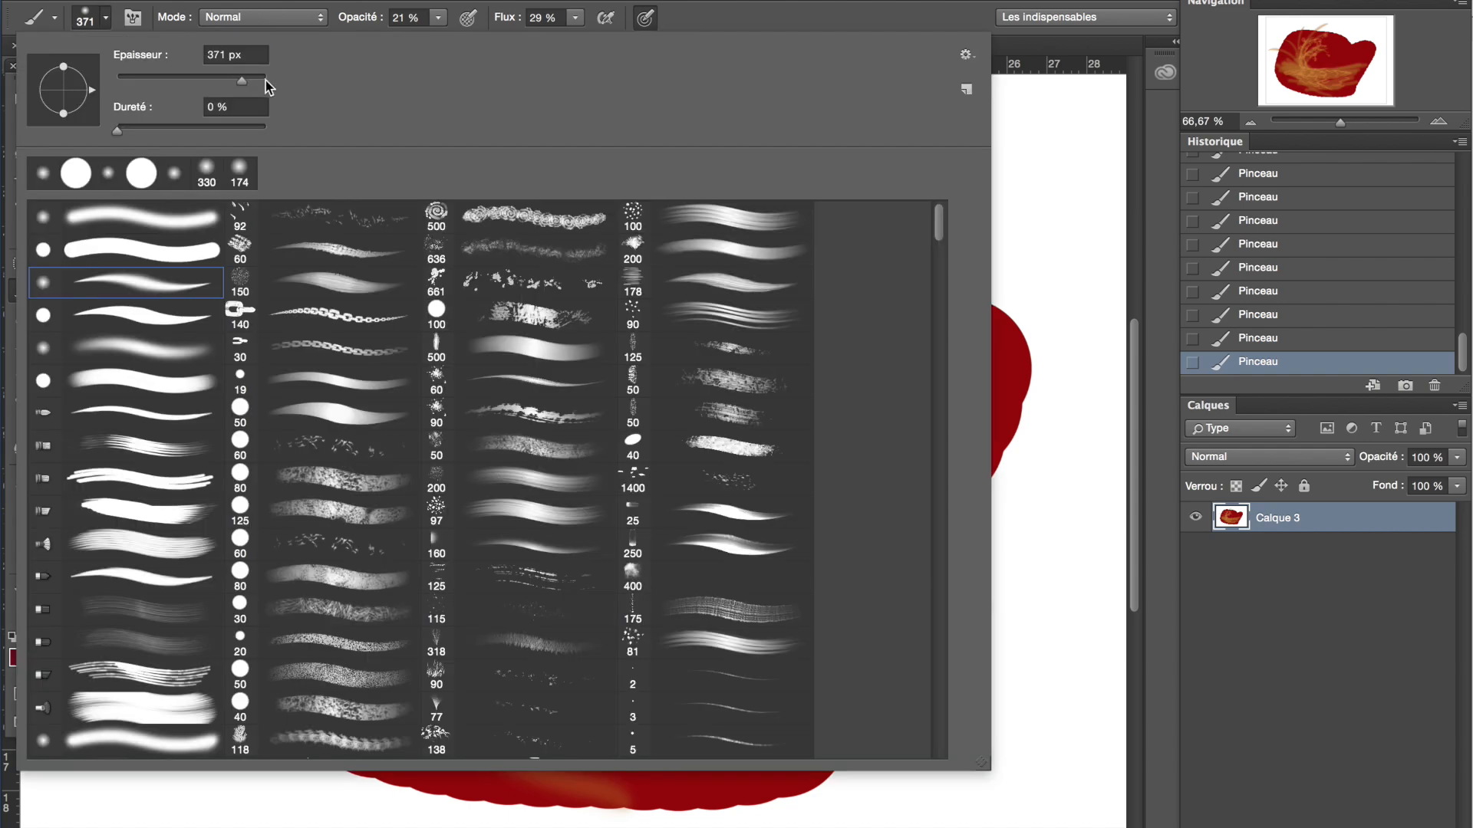
{"action": "left_click_drag", "start_coordinate": [263, 81], "coordinate": [267, 81]}
{"action": "left_click", "coordinate": [765, 14]}
{"action": "mouse_move", "coordinate": [796, 481]}
{"action": "left_mouse_down"}
{"action": "mouse_move", "coordinate": [794, 587]}
{"action": "mouse_move", "coordinate": [700, 609]}
{"action": "mouse_move", "coordinate": [763, 510]}
{"action": "left_mouse_up"}
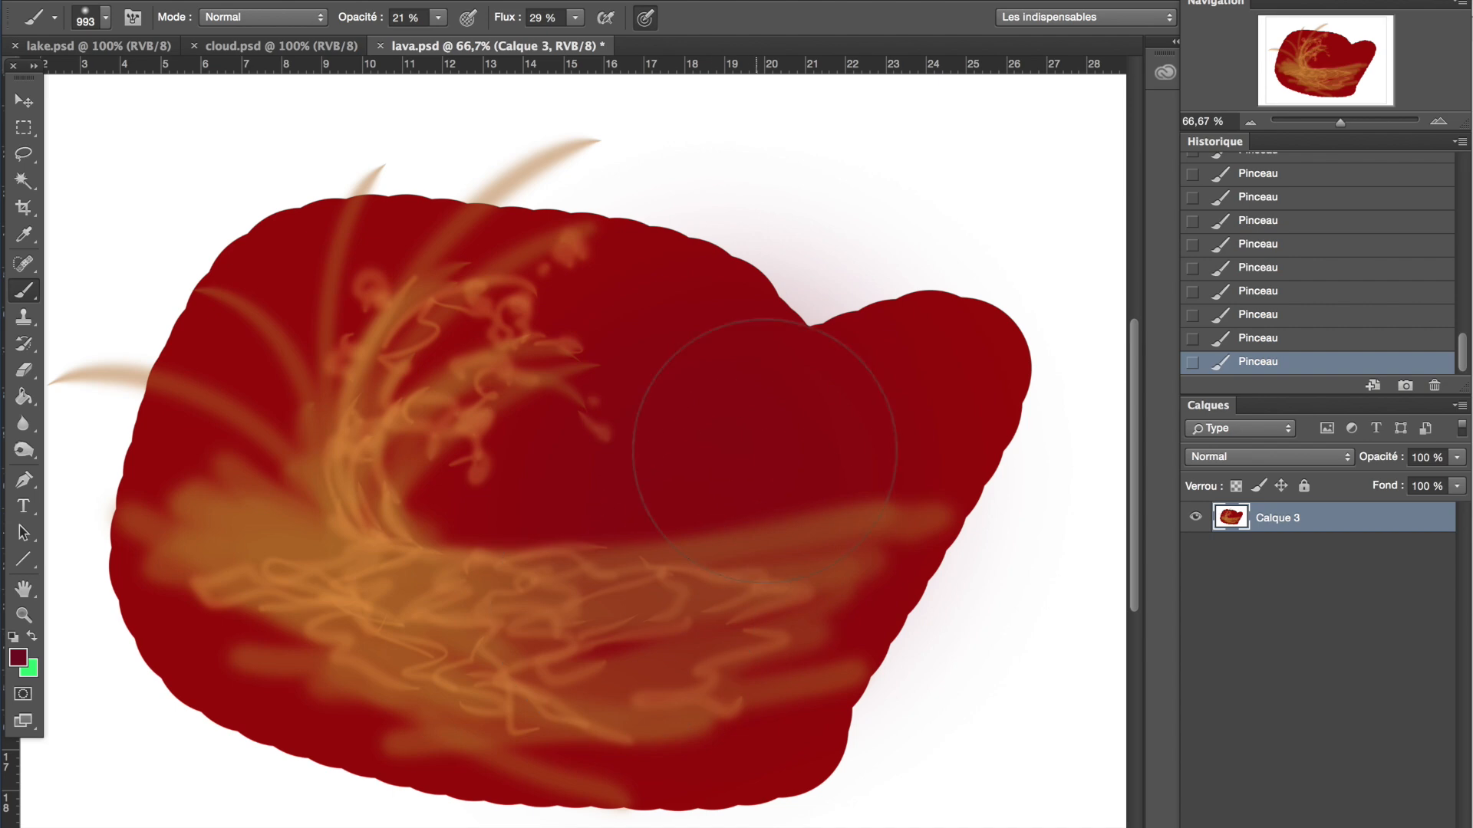
{"action": "mouse_move", "coordinate": [414, 756]}
{"action": "left_mouse_down"}
{"action": "mouse_move", "coordinate": [366, 758]}
{"action": "mouse_move", "coordinate": [904, 348]}
{"action": "mouse_move", "coordinate": [838, 605]}
{"action": "mouse_move", "coordinate": [879, 546]}
{"action": "mouse_move", "coordinate": [756, 371]}
{"action": "mouse_move", "coordinate": [457, 571]}
{"action": "left_mouse_up"}
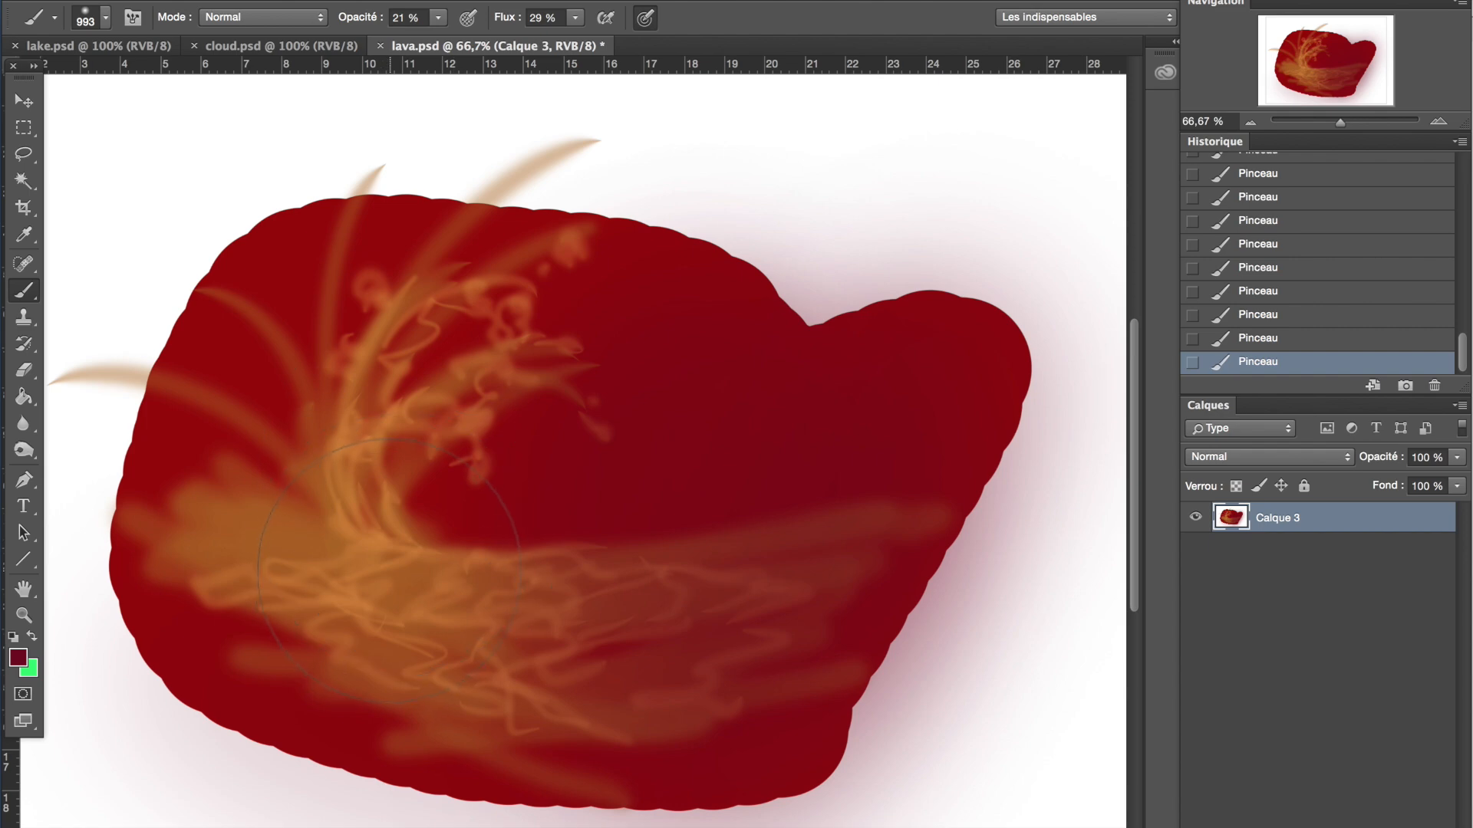
Sample orange from the base of the jets, lighten it to f4a656 and brush a soft glow over the jets and left half of the flow
{"action": "left_click", "coordinate": [390, 517], "text": "alt"}
{"action": "left_click", "coordinate": [18, 657]}
{"action": "left_click_drag", "start_coordinate": [637, 239], "coordinate": [608, 197]}
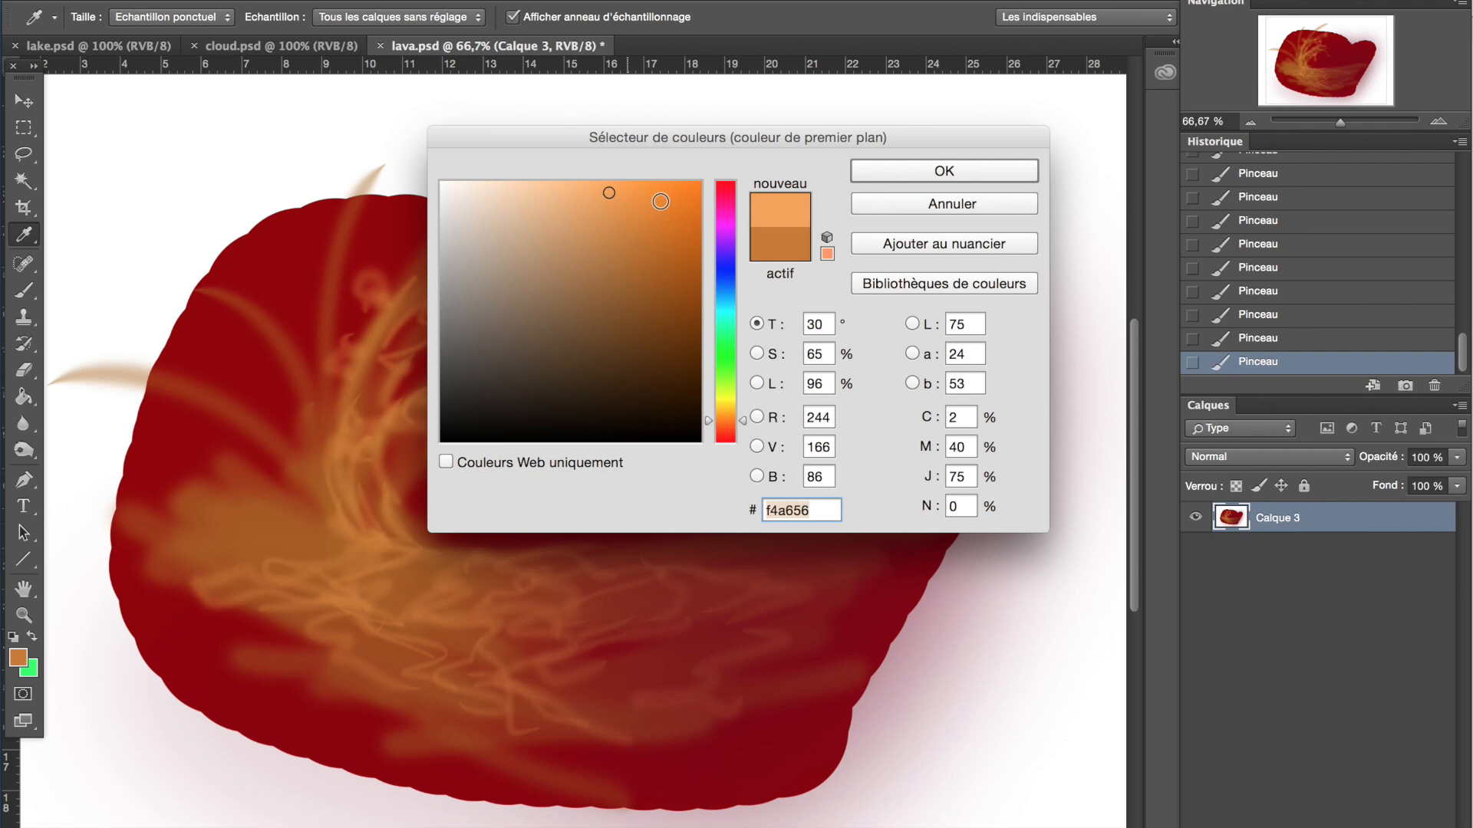
{"action": "left_click", "coordinate": [912, 175]}
{"action": "mouse_move", "coordinate": [355, 527]}
{"action": "left_mouse_down"}
{"action": "mouse_move", "coordinate": [277, 491]}
{"action": "mouse_move", "coordinate": [240, 512]}
{"action": "mouse_move", "coordinate": [432, 531]}
{"action": "left_mouse_up"}
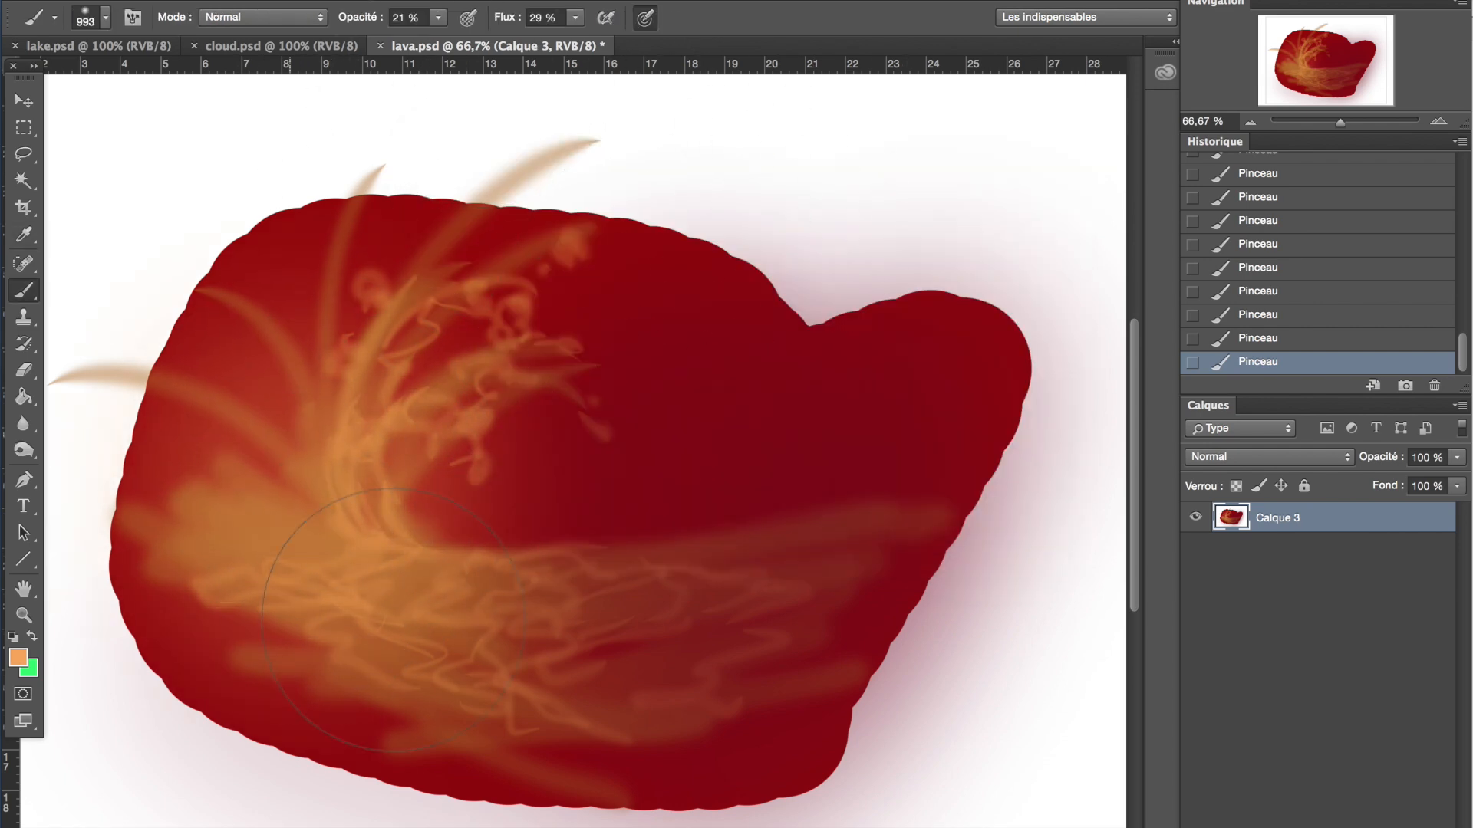
{"action": "mouse_move", "coordinate": [174, 492]}
{"action": "left_mouse_down"}
{"action": "mouse_move", "coordinate": [428, 466]}
{"action": "mouse_move", "coordinate": [660, 552]}
{"action": "left_mouse_up"}
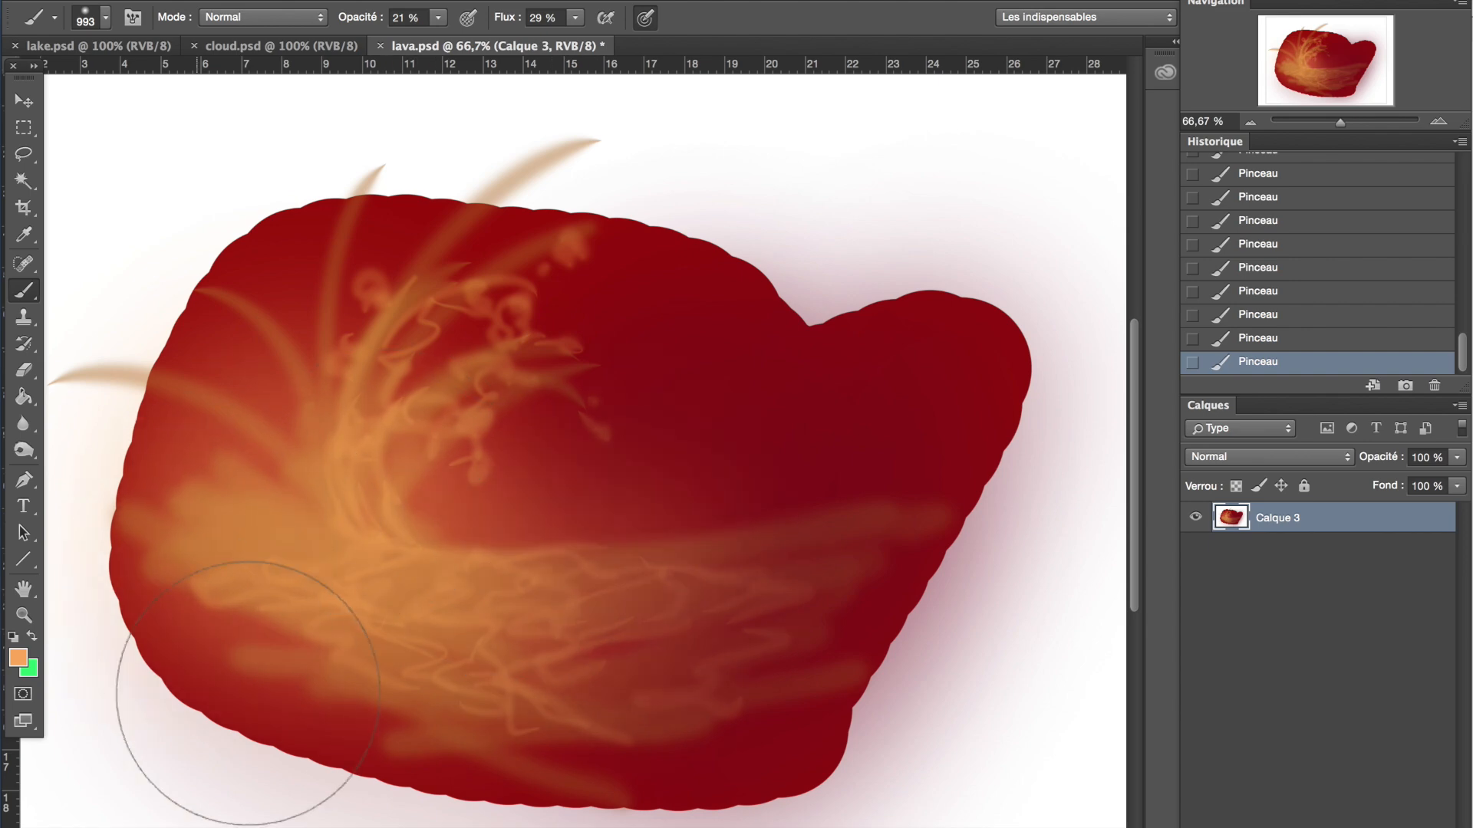
Set the foreground to a fully saturated orange and glaze it with the 993 px soft brush over the base of the jets and the flow
{"action": "left_click", "coordinate": [23, 658]}
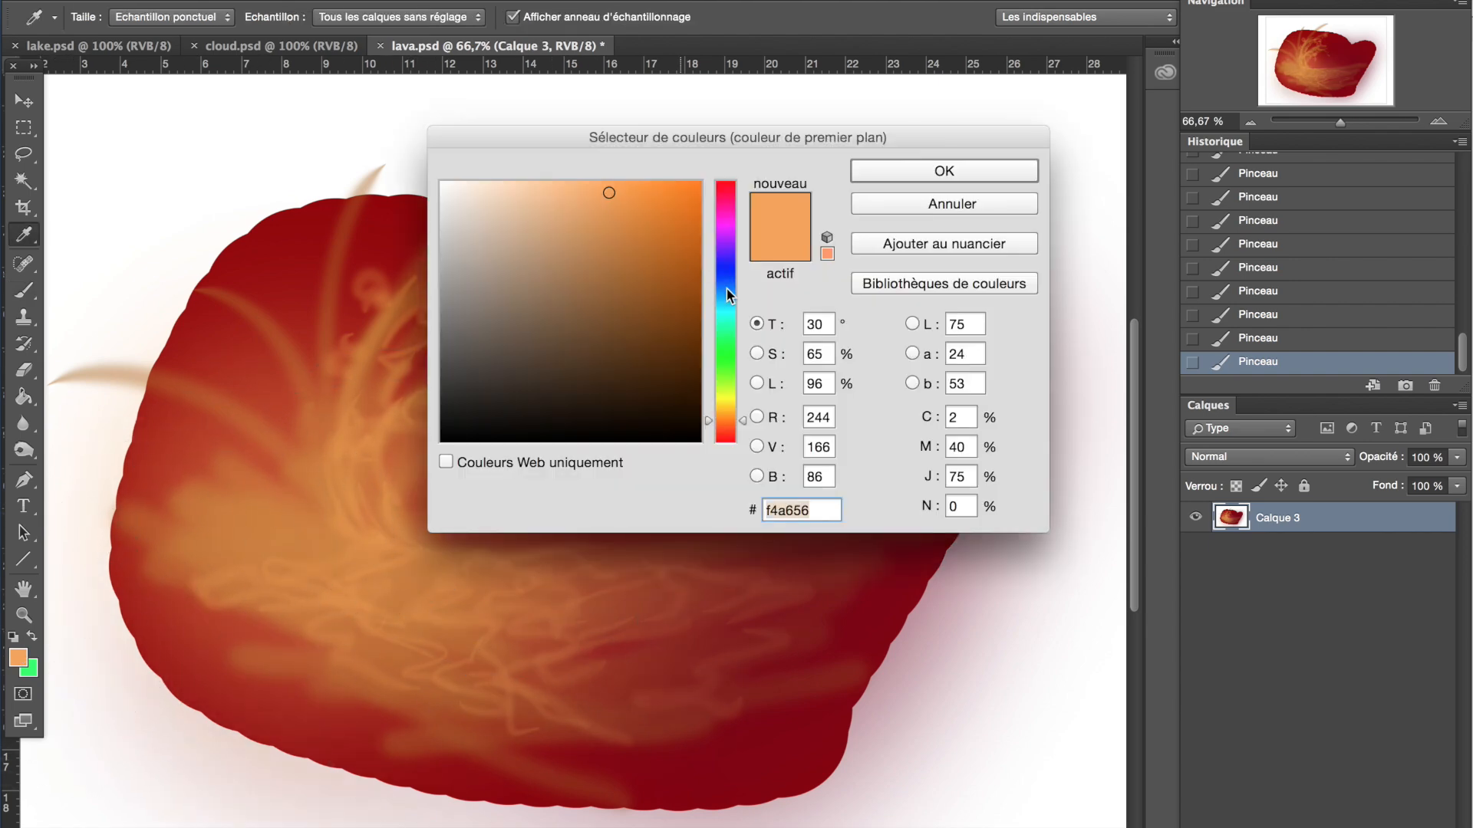
{"action": "left_click", "coordinate": [724, 415]}
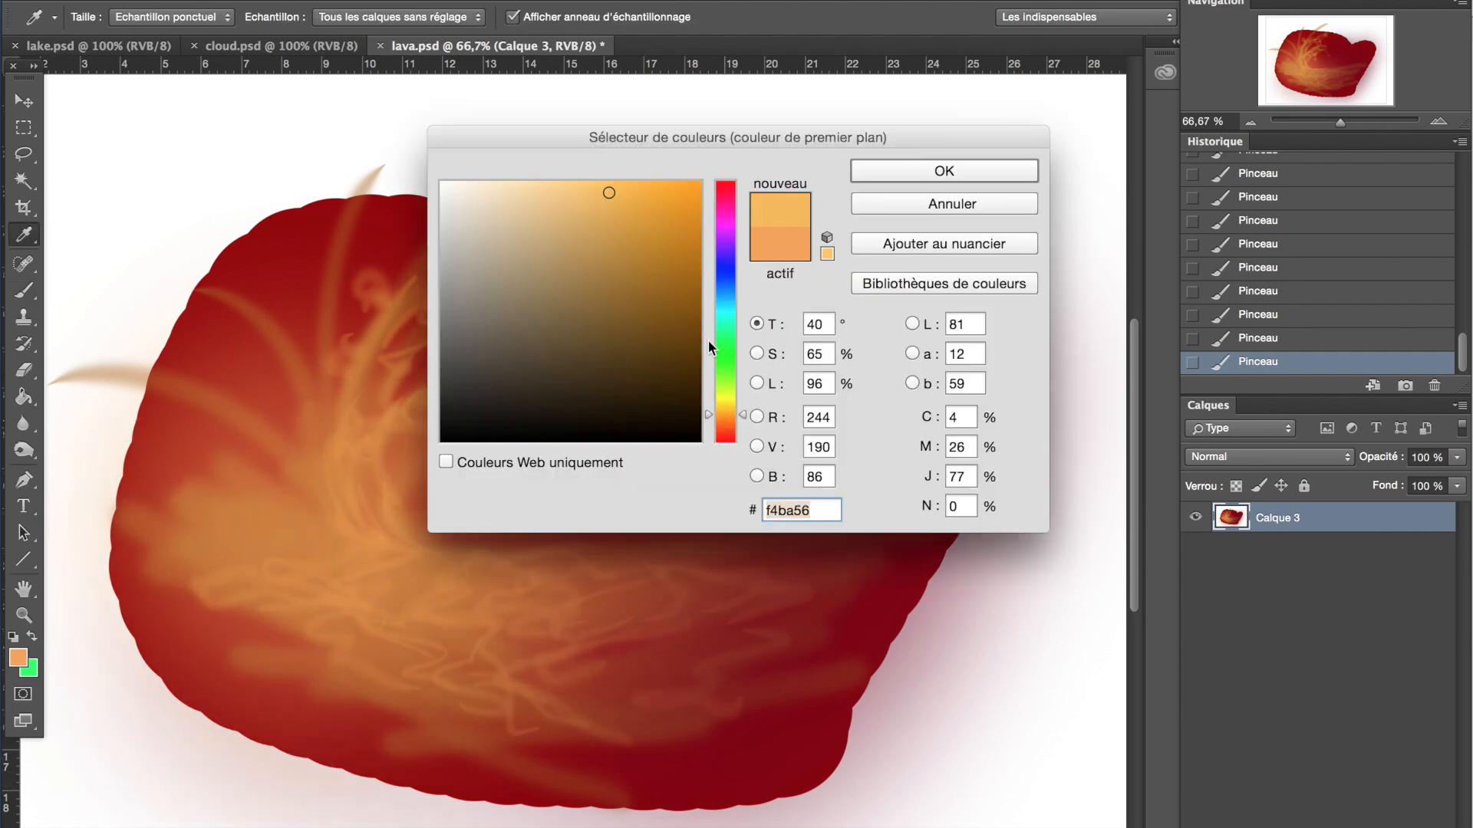
{"action": "left_click", "coordinate": [725, 419]}
{"action": "left_click", "coordinate": [699, 182]}
{"action": "left_click", "coordinate": [919, 173]}
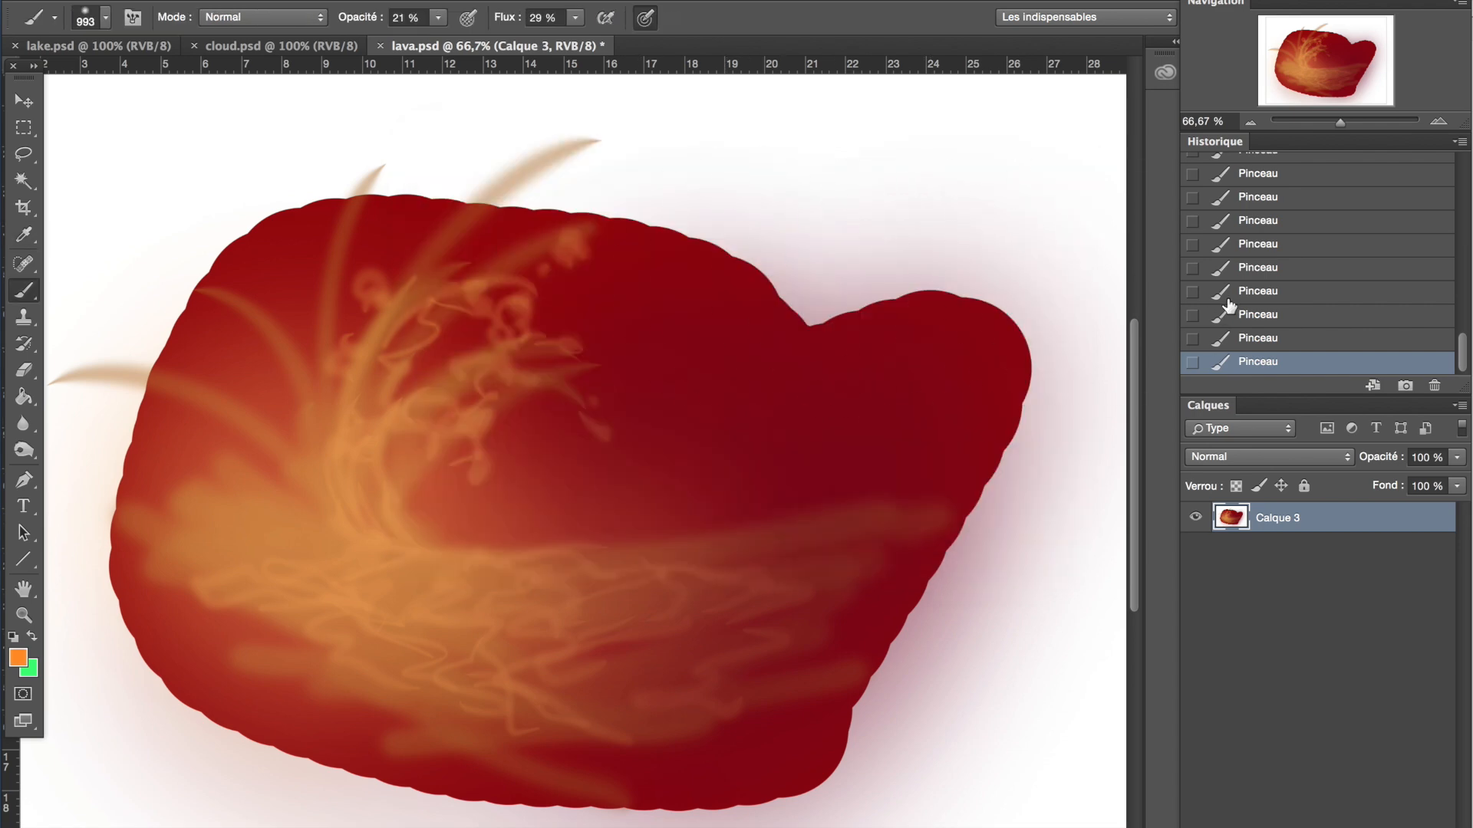
{"action": "mouse_move", "coordinate": [311, 433]}
{"action": "left_mouse_down"}
{"action": "mouse_move", "coordinate": [154, 561]}
{"action": "mouse_move", "coordinate": [483, 518]}
{"action": "mouse_move", "coordinate": [535, 571]}
{"action": "mouse_move", "coordinate": [404, 592]}
{"action": "left_mouse_up"}
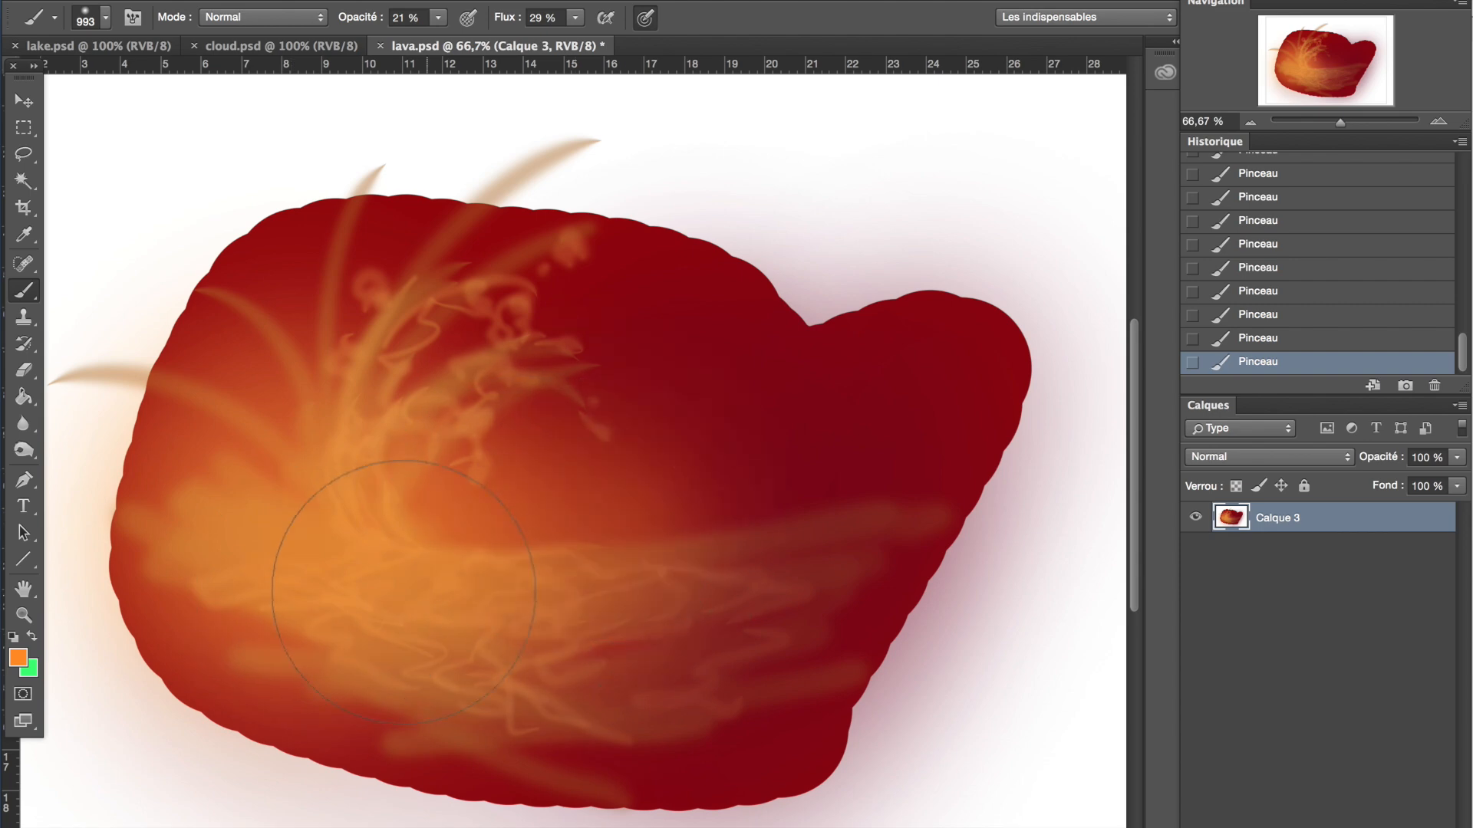
Reduce the soft brush to 344 px at 61% opacity and paint a bright orange core at the base of the jets
{"action": "left_click", "coordinate": [102, 19]}
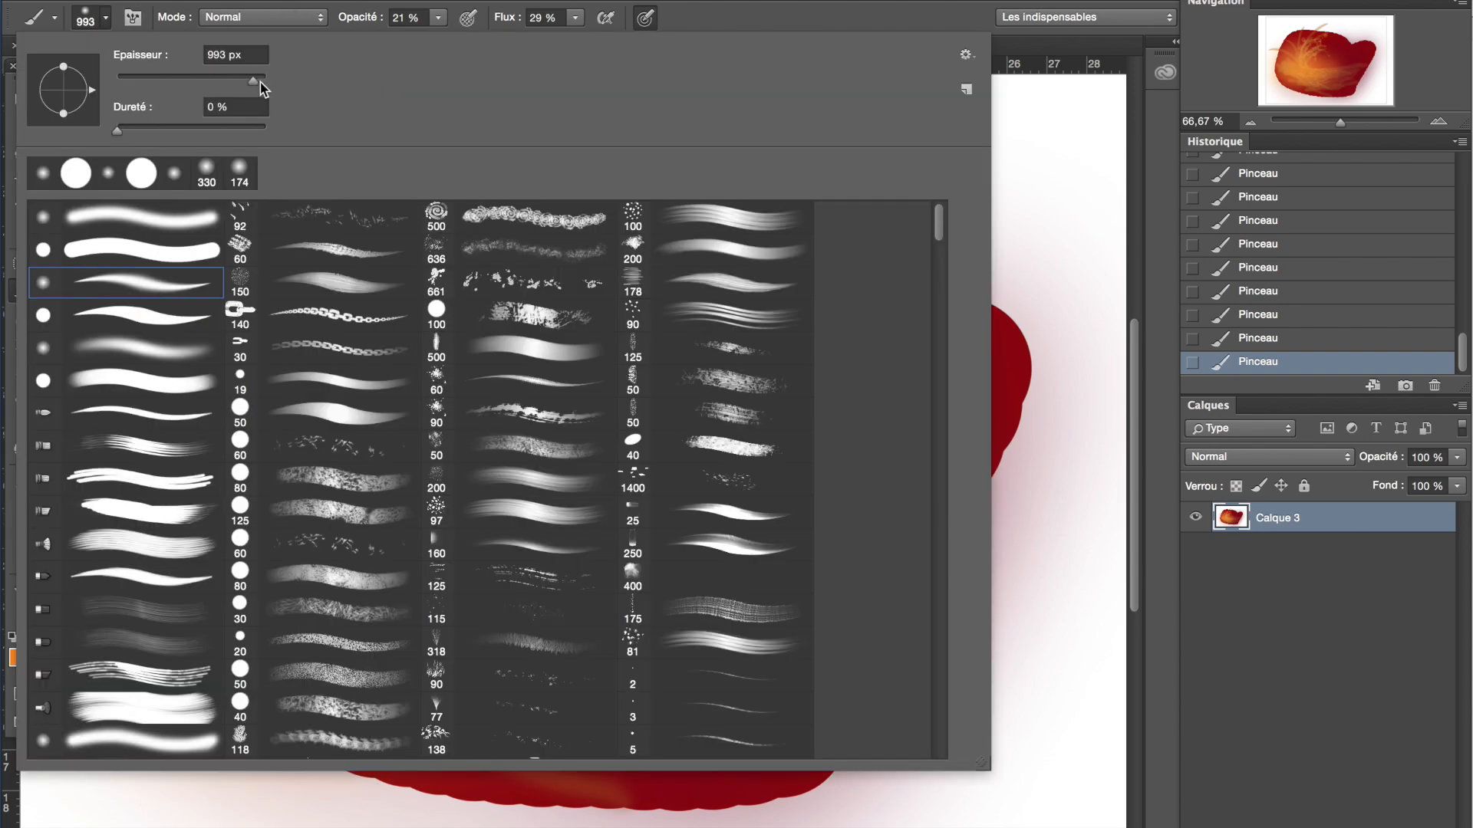
{"action": "left_click_drag", "start_coordinate": [444, 23], "coordinate": [482, 46]}
{"action": "mouse_move", "coordinate": [378, 543]}
{"action": "left_mouse_down"}
{"action": "mouse_move", "coordinate": [453, 537]}
{"action": "mouse_move", "coordinate": [411, 526]}
{"action": "mouse_move", "coordinate": [477, 543]}
{"action": "mouse_move", "coordinate": [373, 524]}
{"action": "left_mouse_up"}
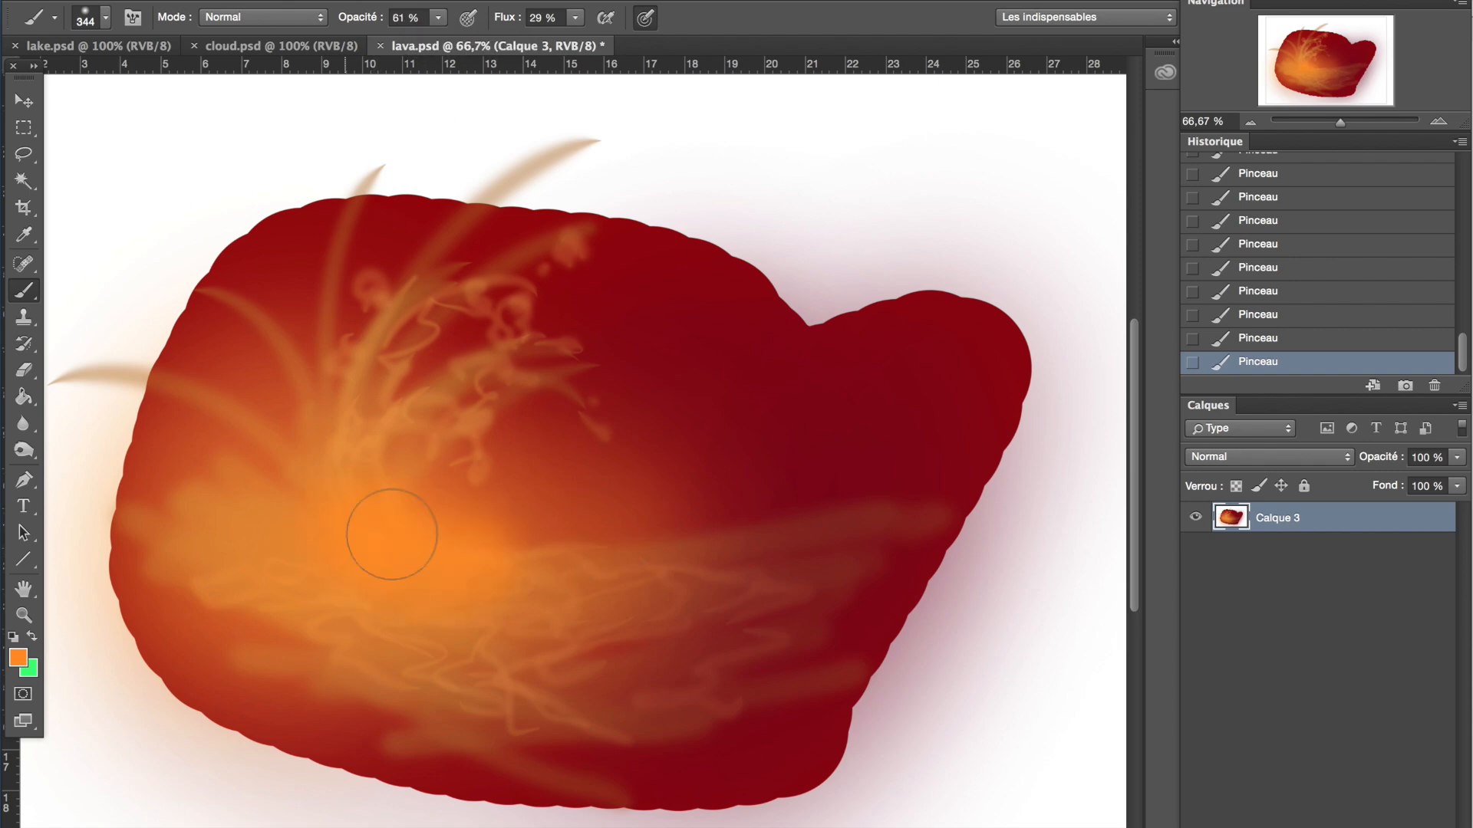
Lighten the foreground to a pale orange and brush a lighter glow across the core at the jets' base
{"action": "left_click", "coordinate": [17, 657]}
{"action": "left_click_drag", "start_coordinate": [614, 215], "coordinate": [606, 164]}
{"action": "left_click", "coordinate": [944, 175]}
{"action": "mouse_move", "coordinate": [368, 540]}
{"action": "left_mouse_down"}
{"action": "mouse_move", "coordinate": [445, 552]}
{"action": "mouse_move", "coordinate": [346, 516]}
{"action": "mouse_move", "coordinate": [273, 536]}
{"action": "mouse_move", "coordinate": [472, 544]}
{"action": "mouse_move", "coordinate": [477, 558]}
{"action": "left_mouse_up"}
Reduce the soft brush to 105 px and paint light orange jets and splashes rising from the glowing core
{"action": "left_click", "coordinate": [106, 16]}
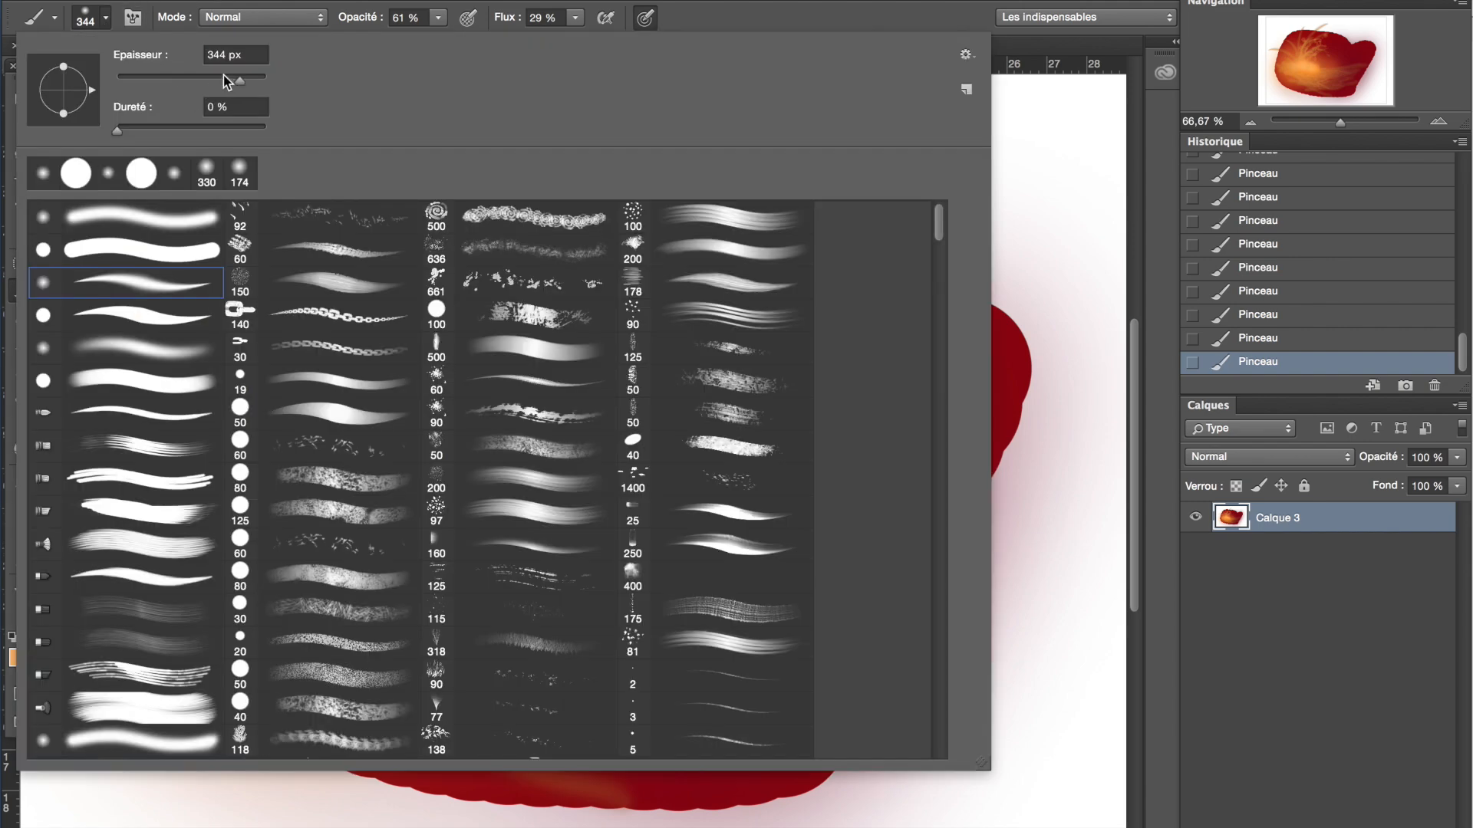
{"action": "key", "text": "Return"}
{"action": "left_click_drag", "start_coordinate": [376, 474], "coordinate": [475, 282]}
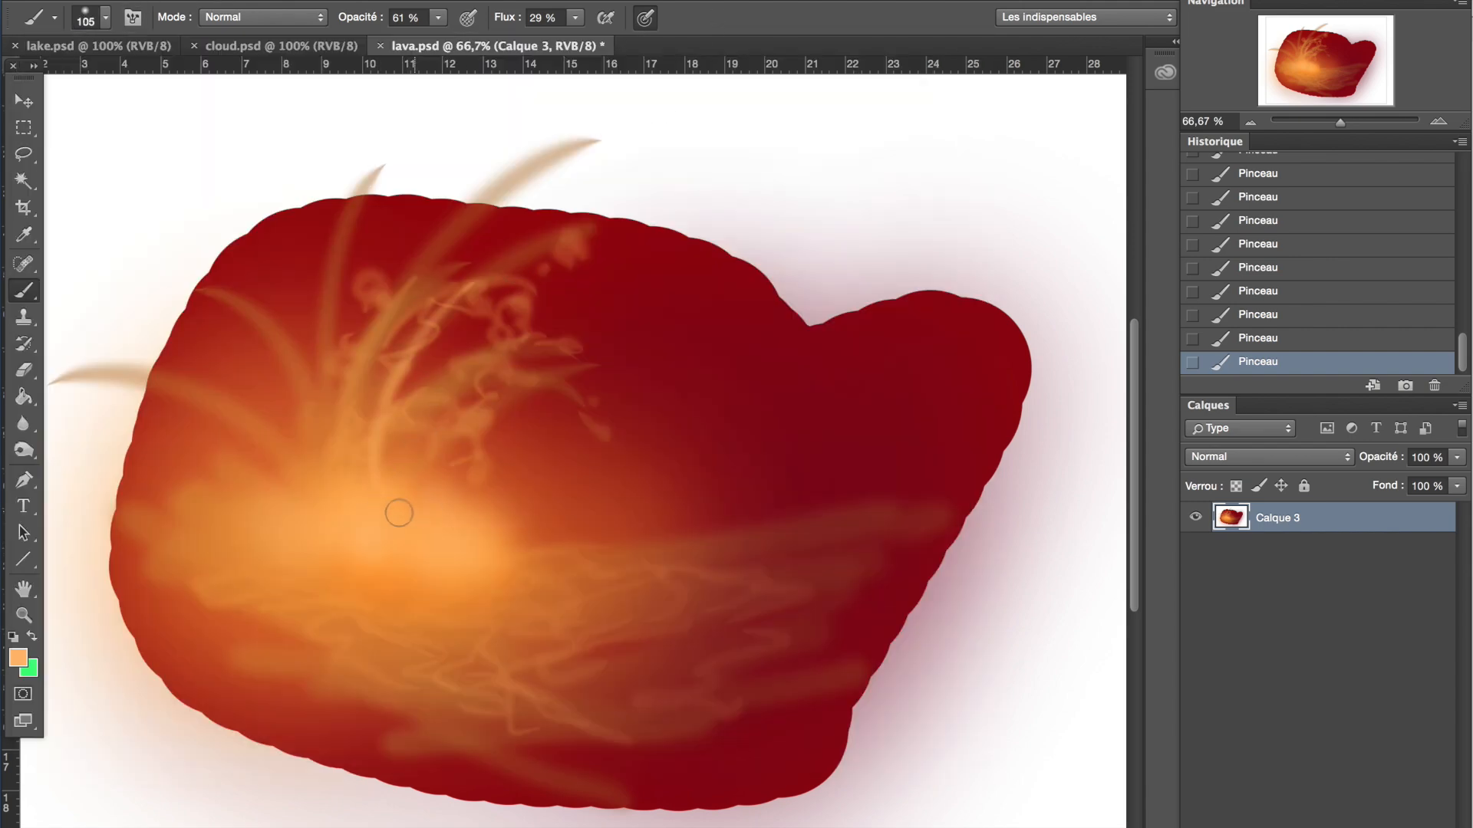
{"action": "left_click_drag", "start_coordinate": [396, 506], "coordinate": [604, 283]}
{"action": "left_click_drag", "start_coordinate": [558, 345], "coordinate": [437, 402]}
{"action": "mouse_move", "coordinate": [360, 487]}
{"action": "left_mouse_down"}
{"action": "mouse_move", "coordinate": [345, 493]}
{"action": "mouse_move", "coordinate": [506, 535]}
{"action": "mouse_move", "coordinate": [522, 522]}
{"action": "left_mouse_up"}
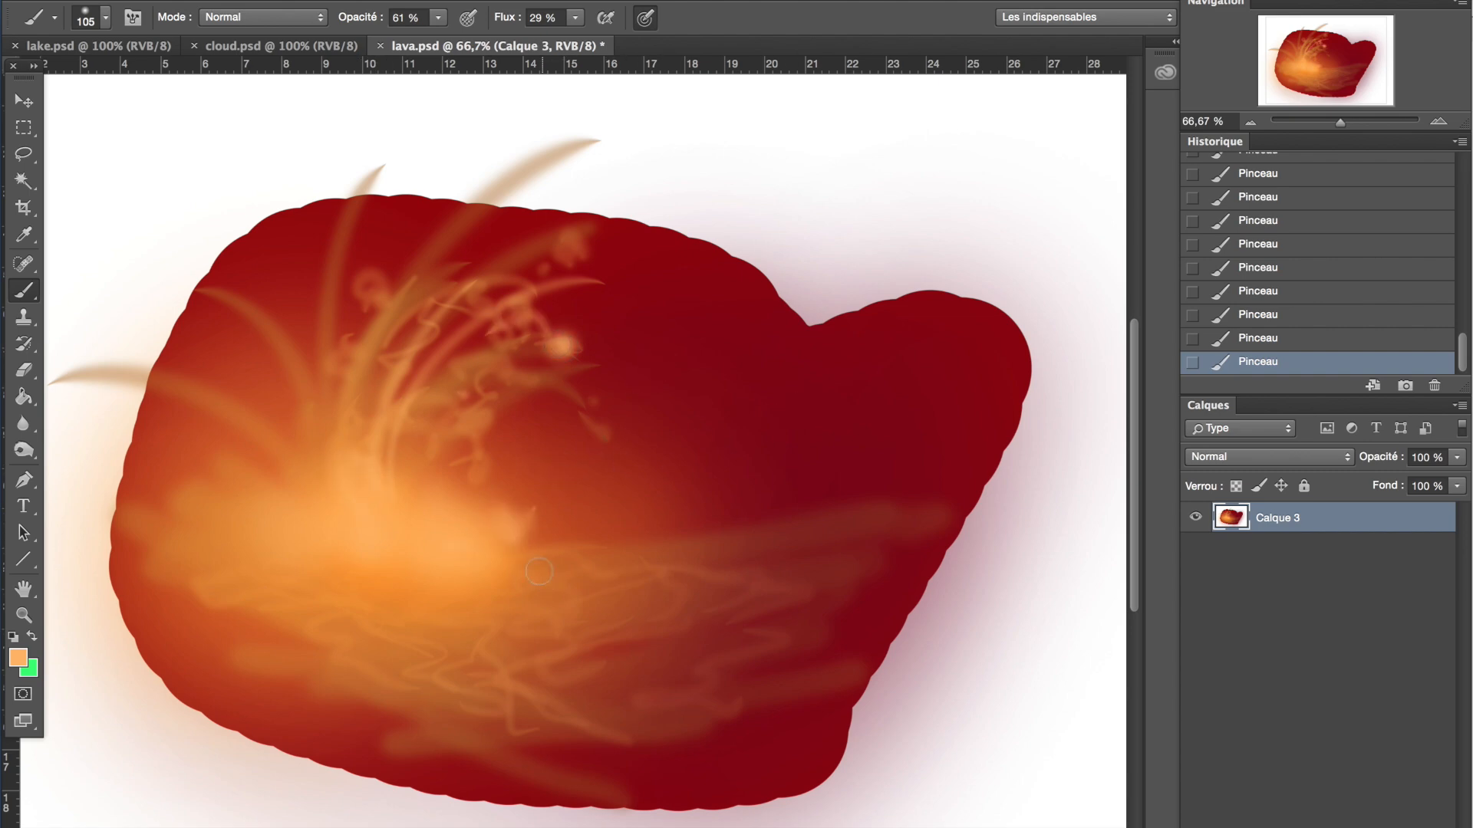
Reduce the soft brush to 53 px and draw wavy light orange streaks across the lower lava flow
{"action": "left_click", "coordinate": [105, 18]}
{"action": "left_click_drag", "start_coordinate": [182, 79], "coordinate": [175, 79]}
{"action": "left_click", "coordinate": [717, 20]}
{"action": "left_click_drag", "start_coordinate": [545, 609], "coordinate": [463, 619]}
{"action": "left_click_drag", "start_coordinate": [378, 637], "coordinate": [440, 699]}
{"action": "mouse_move", "coordinate": [319, 656]}
{"action": "left_mouse_down"}
{"action": "mouse_move", "coordinate": [460, 709]}
{"action": "mouse_move", "coordinate": [629, 728]}
{"action": "mouse_move", "coordinate": [476, 774]}
{"action": "mouse_move", "coordinate": [606, 746]}
{"action": "left_mouse_up"}
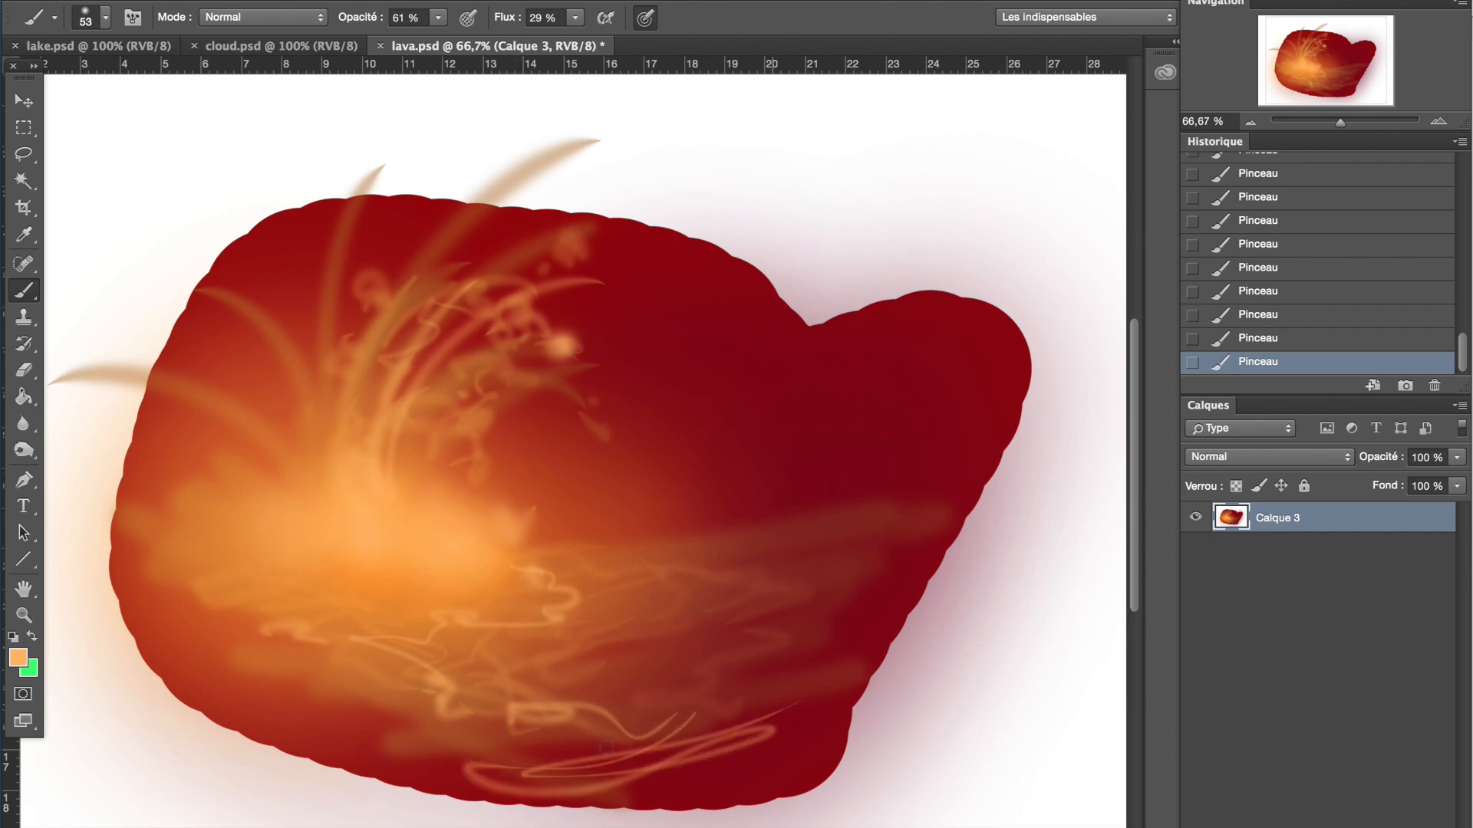
{"action": "left_click_drag", "start_coordinate": [269, 748], "coordinate": [867, 674]}
{"action": "left_click_drag", "start_coordinate": [653, 638], "coordinate": [826, 642]}
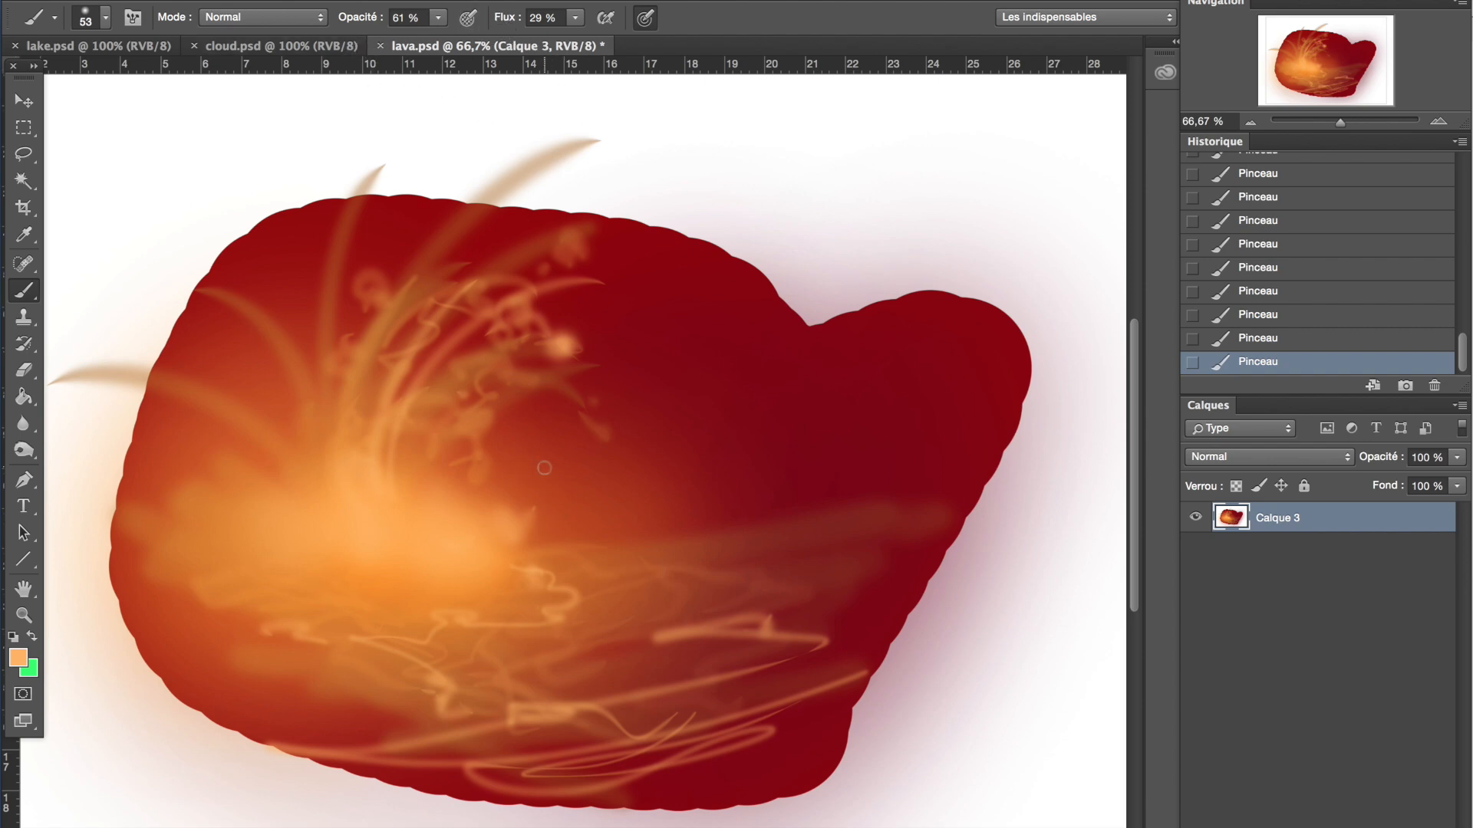
Set the brush opacity to 74% and flow to 79%, and sample light orange from the glowing core
{"action": "left_click", "coordinate": [442, 17]}
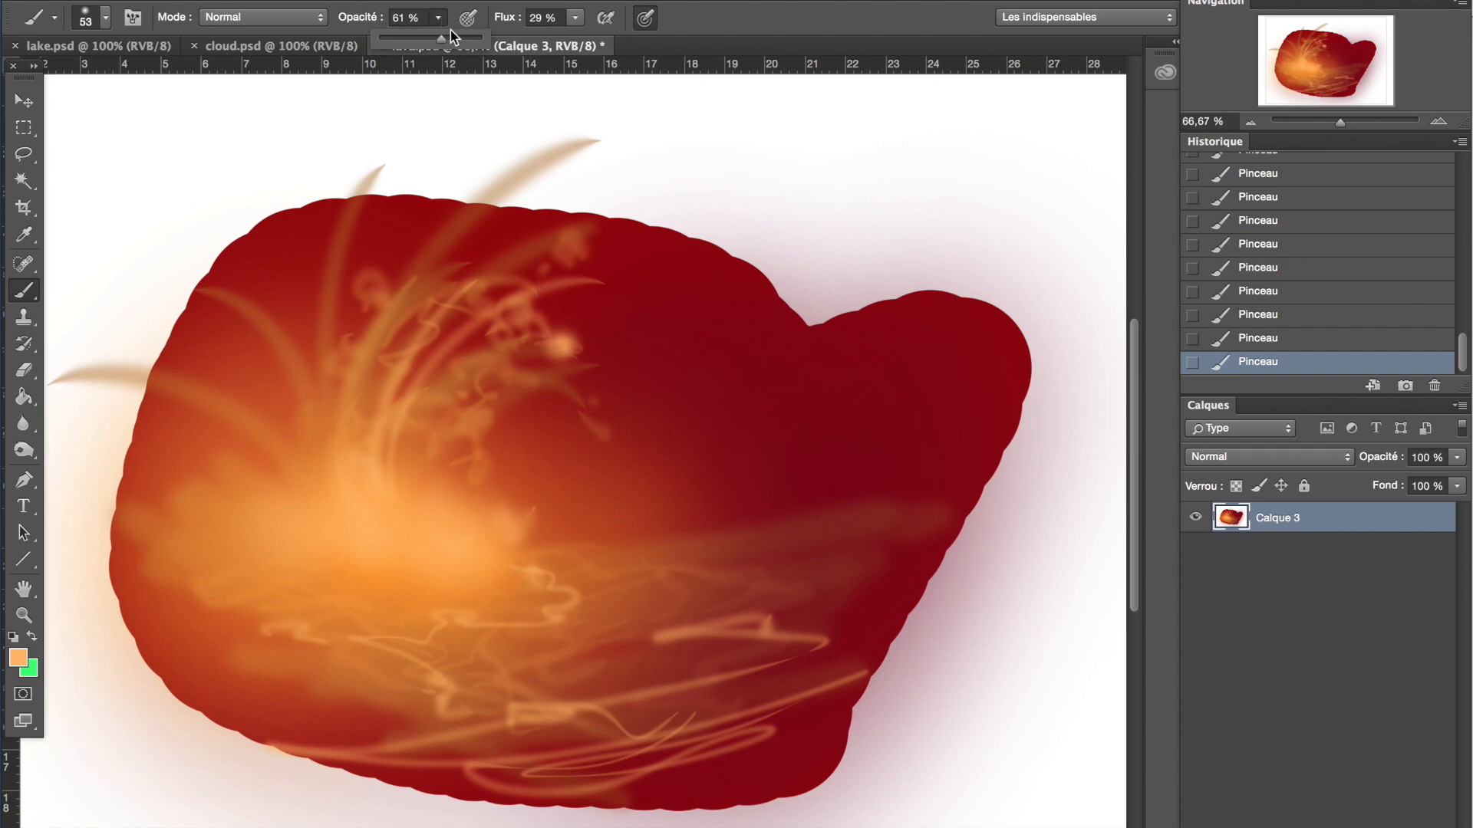
{"action": "left_click_drag", "start_coordinate": [449, 40], "coordinate": [461, 40]}
{"action": "left_click", "coordinate": [575, 17]}
{"action": "left_click_drag", "start_coordinate": [582, 40], "coordinate": [625, 52]}
{"action": "left_click", "coordinate": [427, 550], "text": "alt"}
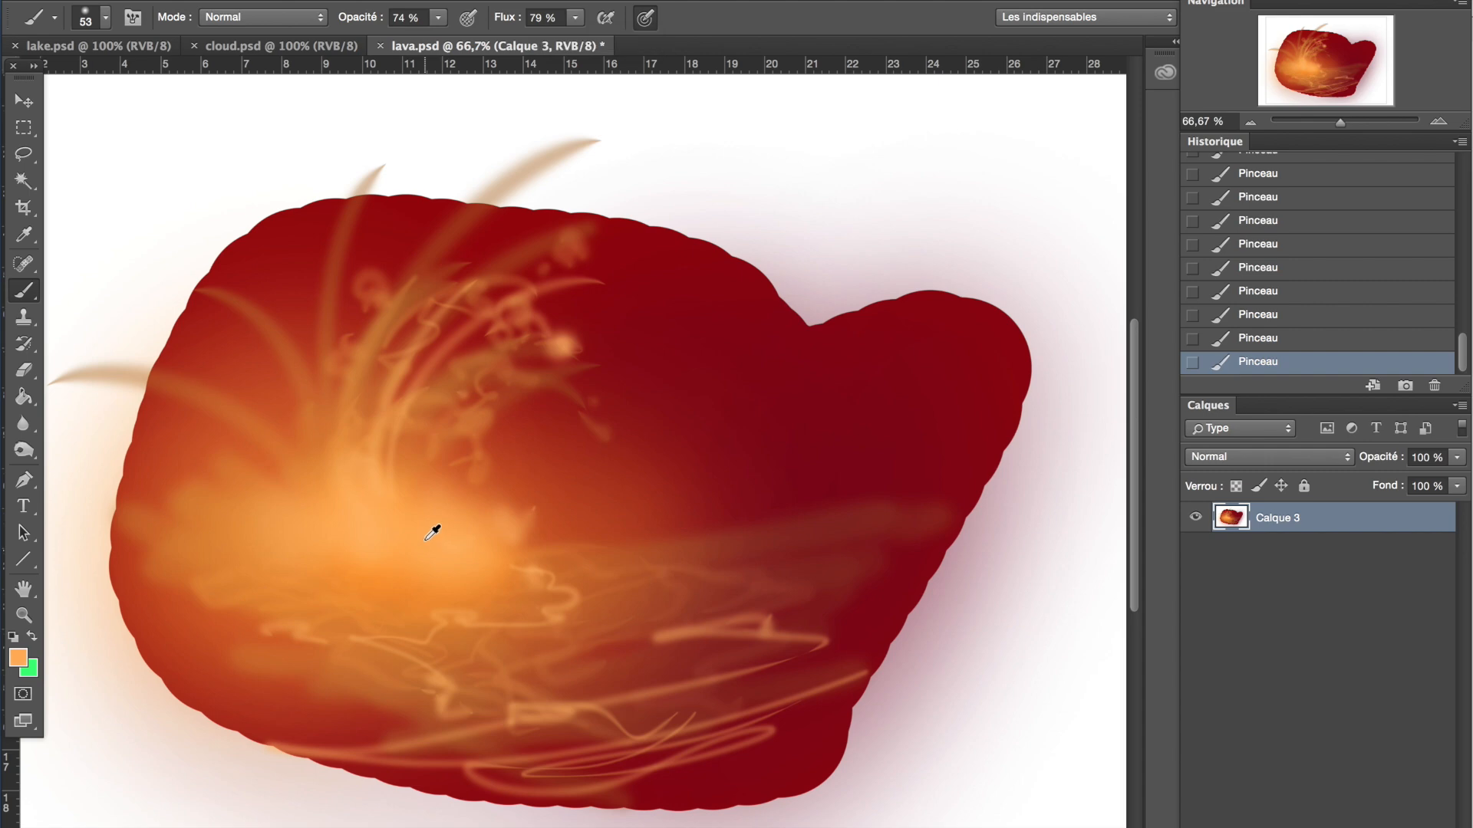
Reduce the brush to 22 px and paint fine, bright orange filaments and droplets around the jets
{"action": "left_click", "coordinate": [103, 17]}
{"action": "left_click_drag", "start_coordinate": [150, 82], "coordinate": [130, 82]}
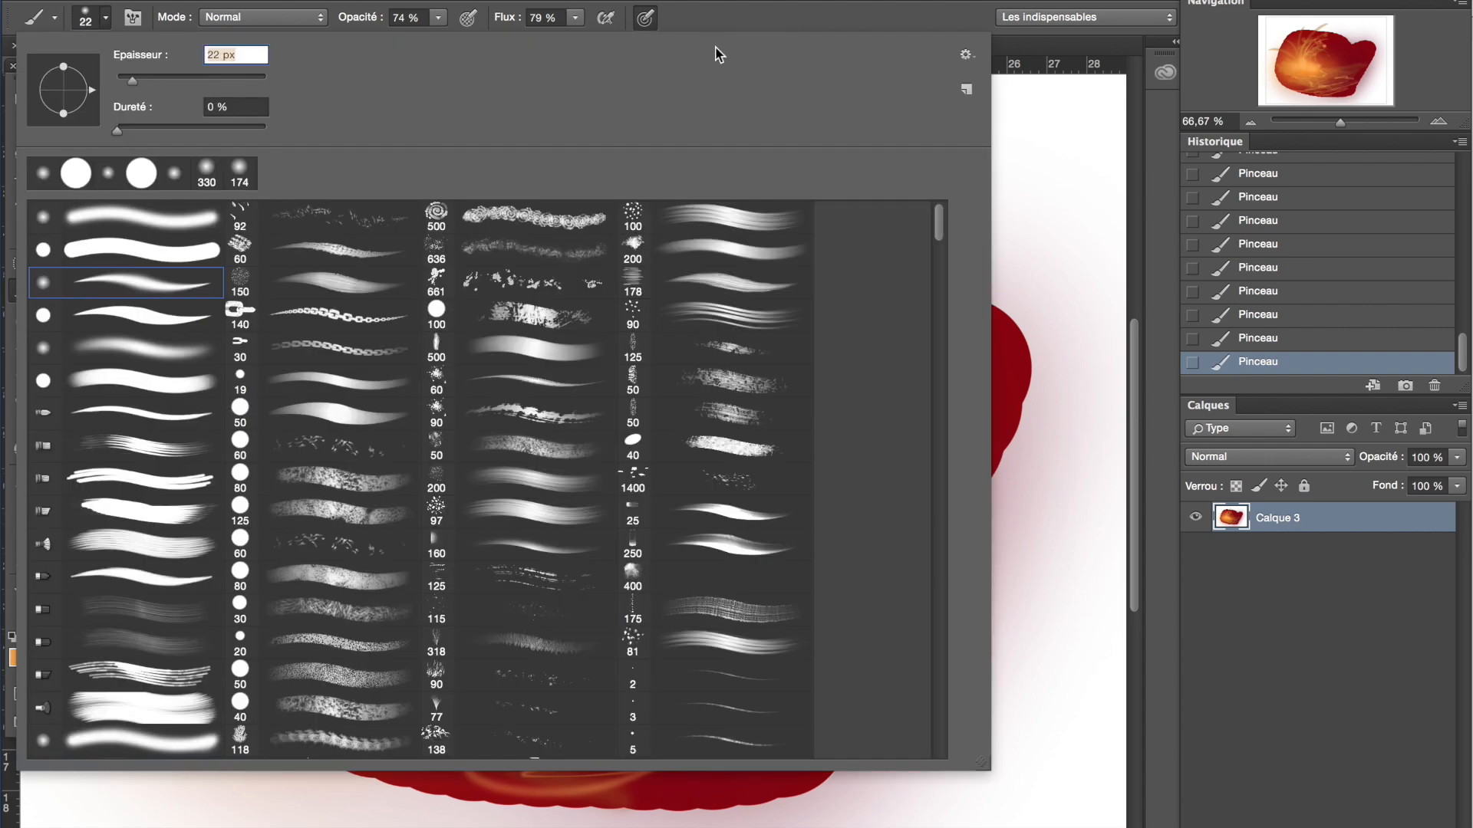
{"action": "left_click", "coordinate": [713, 23]}
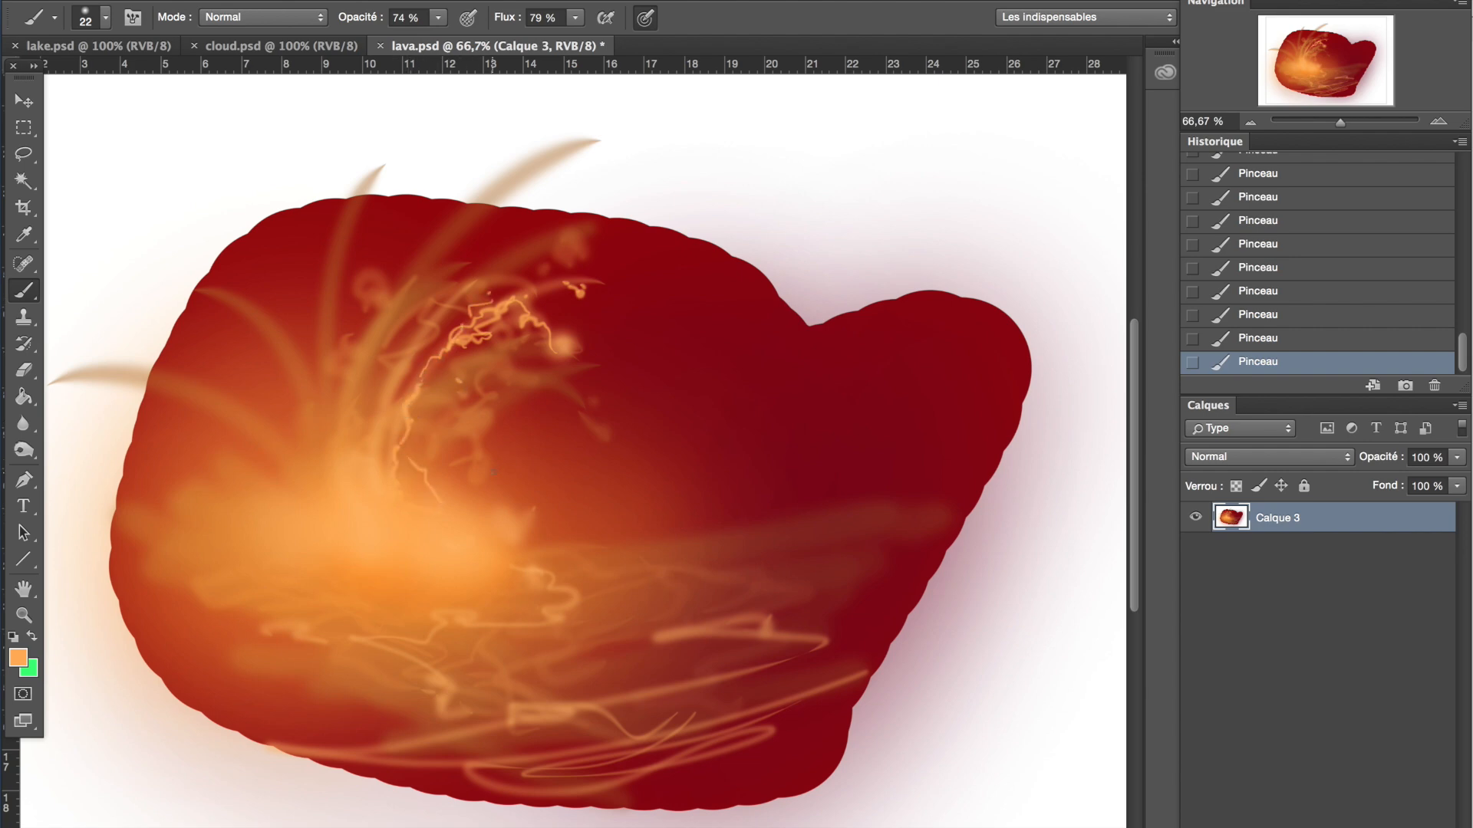
{"action": "left_click_drag", "start_coordinate": [557, 438], "coordinate": [593, 420]}
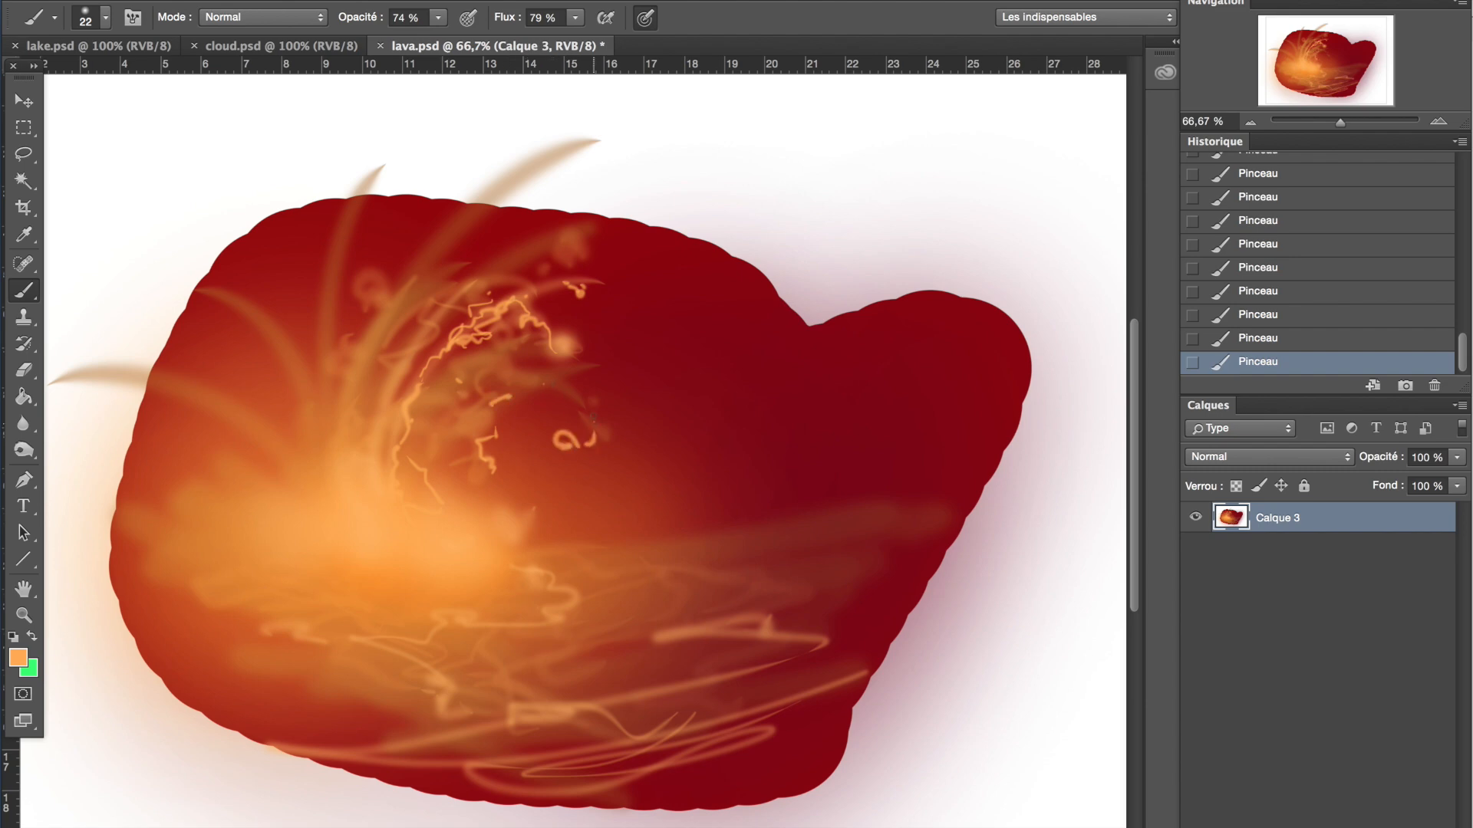
{"action": "left_click_drag", "start_coordinate": [542, 337], "coordinate": [579, 339]}
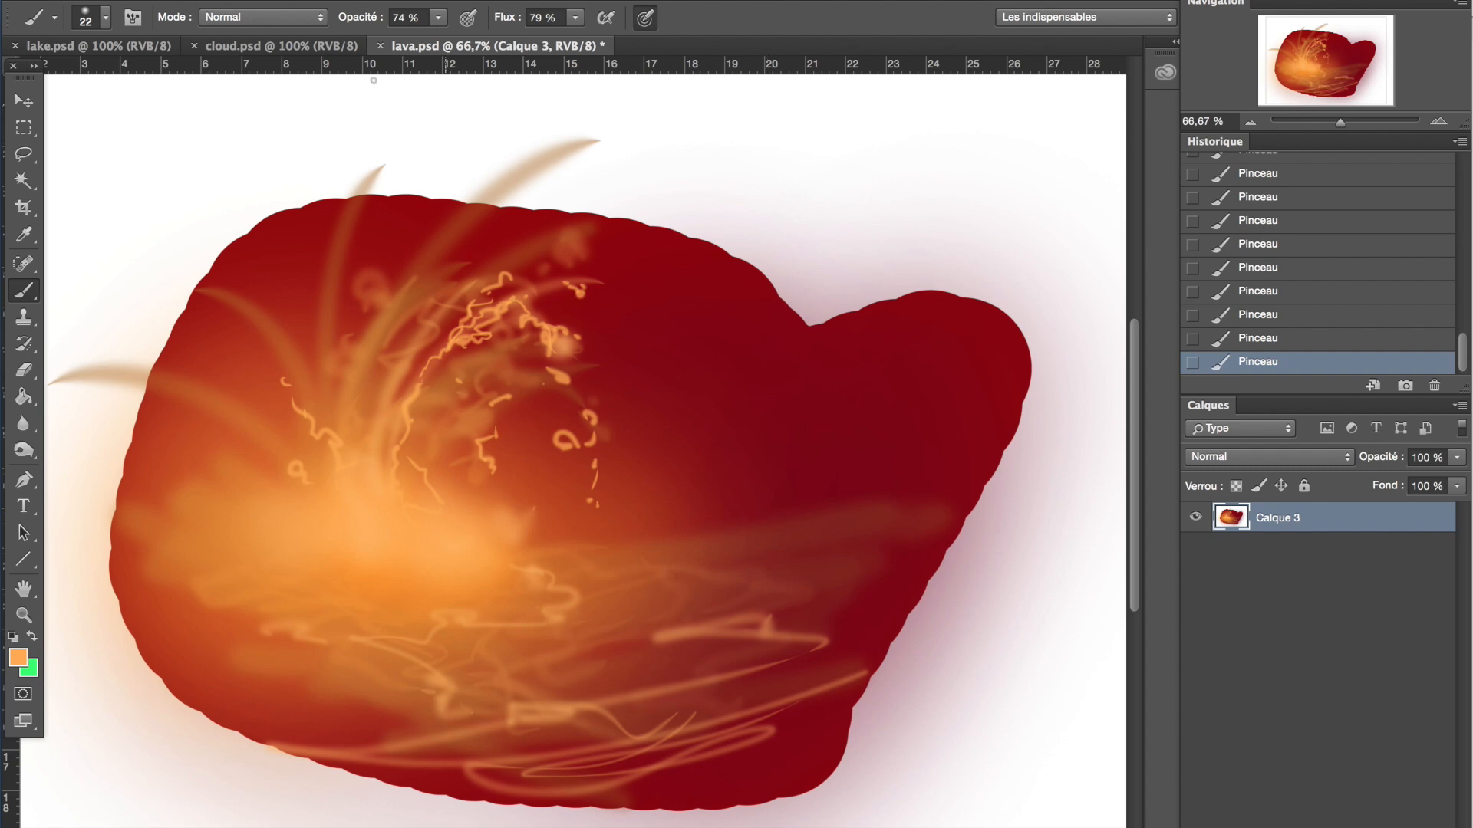
Switch to the cloud.psd document and set the foreground colour to slate blue 576c7a
{"action": "left_click", "coordinate": [297, 48]}
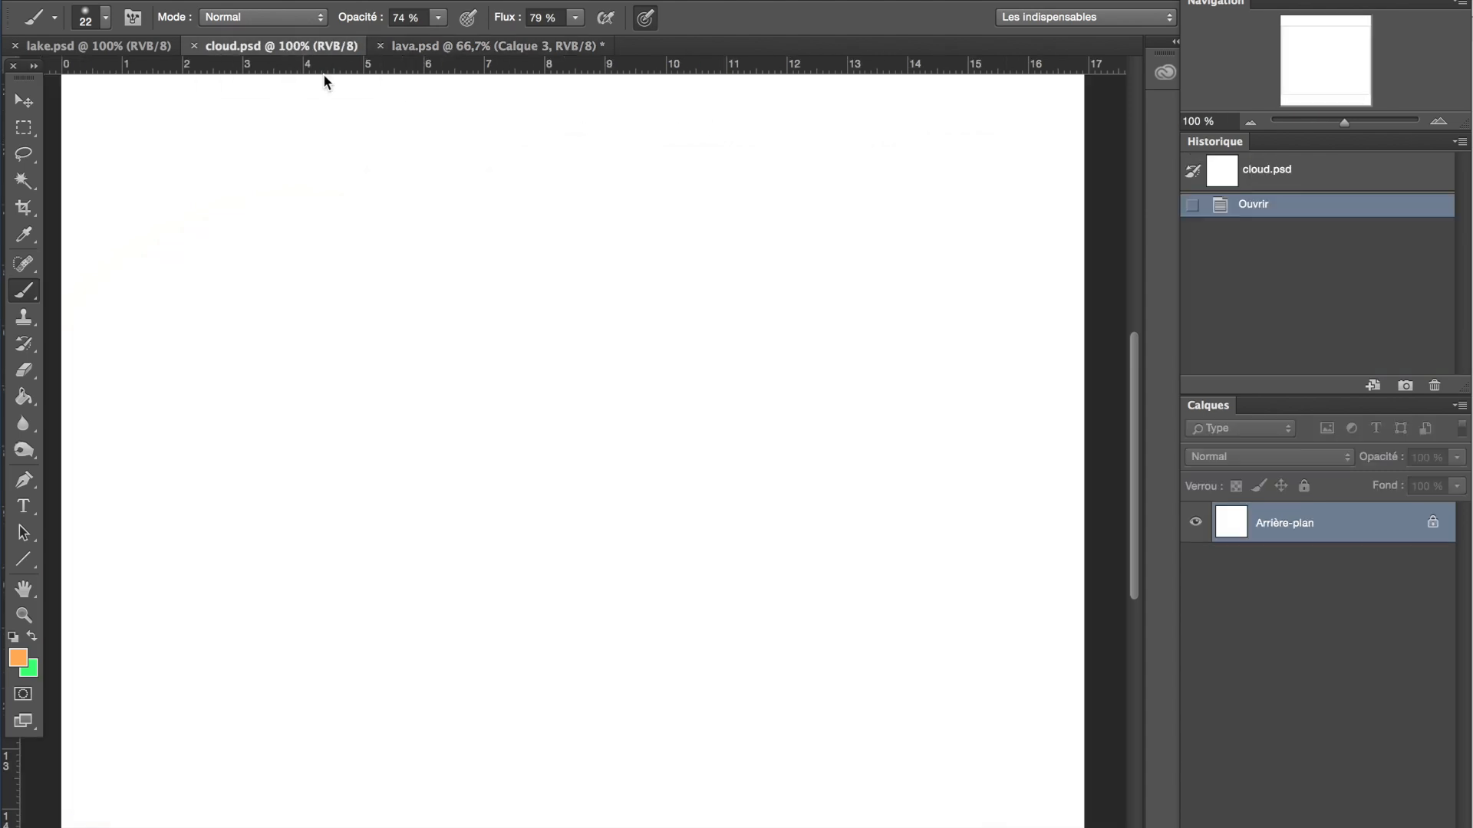
{"action": "left_click", "coordinate": [23, 657]}
{"action": "left_click", "coordinate": [726, 294]}
{"action": "left_click_drag", "start_coordinate": [512, 384], "coordinate": [514, 316]}
{"action": "left_click", "coordinate": [919, 173]}
Raise the brush opacity and flow to 100%
{"action": "left_click", "coordinate": [438, 18]}
{"action": "left_click", "coordinate": [469, 41]}
{"action": "left_click", "coordinate": [576, 18]}
{"action": "left_click", "coordinate": [602, 39]}
Choose the hard round brush at 199 px and fill most of the canvas with the slate blue base
{"action": "left_click", "coordinate": [105, 18]}
{"action": "left_click", "coordinate": [158, 249]}
{"action": "left_click", "coordinate": [170, 78]}
{"action": "left_click", "coordinate": [796, 4]}
{"action": "mouse_move", "coordinate": [417, 302]}
{"action": "left_mouse_down"}
{"action": "mouse_move", "coordinate": [365, 292]}
{"action": "mouse_move", "coordinate": [333, 697]}
{"action": "mouse_move", "coordinate": [767, 514]}
{"action": "mouse_move", "coordinate": [642, 220]}
{"action": "mouse_move", "coordinate": [666, 153]}
{"action": "mouse_move", "coordinate": [685, 634]}
{"action": "mouse_move", "coordinate": [862, 460]}
{"action": "mouse_move", "coordinate": [812, 321]}
{"action": "mouse_move", "coordinate": [231, 353]}
{"action": "mouse_move", "coordinate": [322, 705]}
{"action": "mouse_move", "coordinate": [598, 760]}
{"action": "mouse_move", "coordinate": [903, 763]}
{"action": "mouse_move", "coordinate": [959, 153]}
{"action": "mouse_move", "coordinate": [843, 214]}
{"action": "mouse_move", "coordinate": [813, 790]}
{"action": "mouse_move", "coordinate": [217, 762]}
{"action": "mouse_move", "coordinate": [165, 537]}
{"action": "left_mouse_up"}
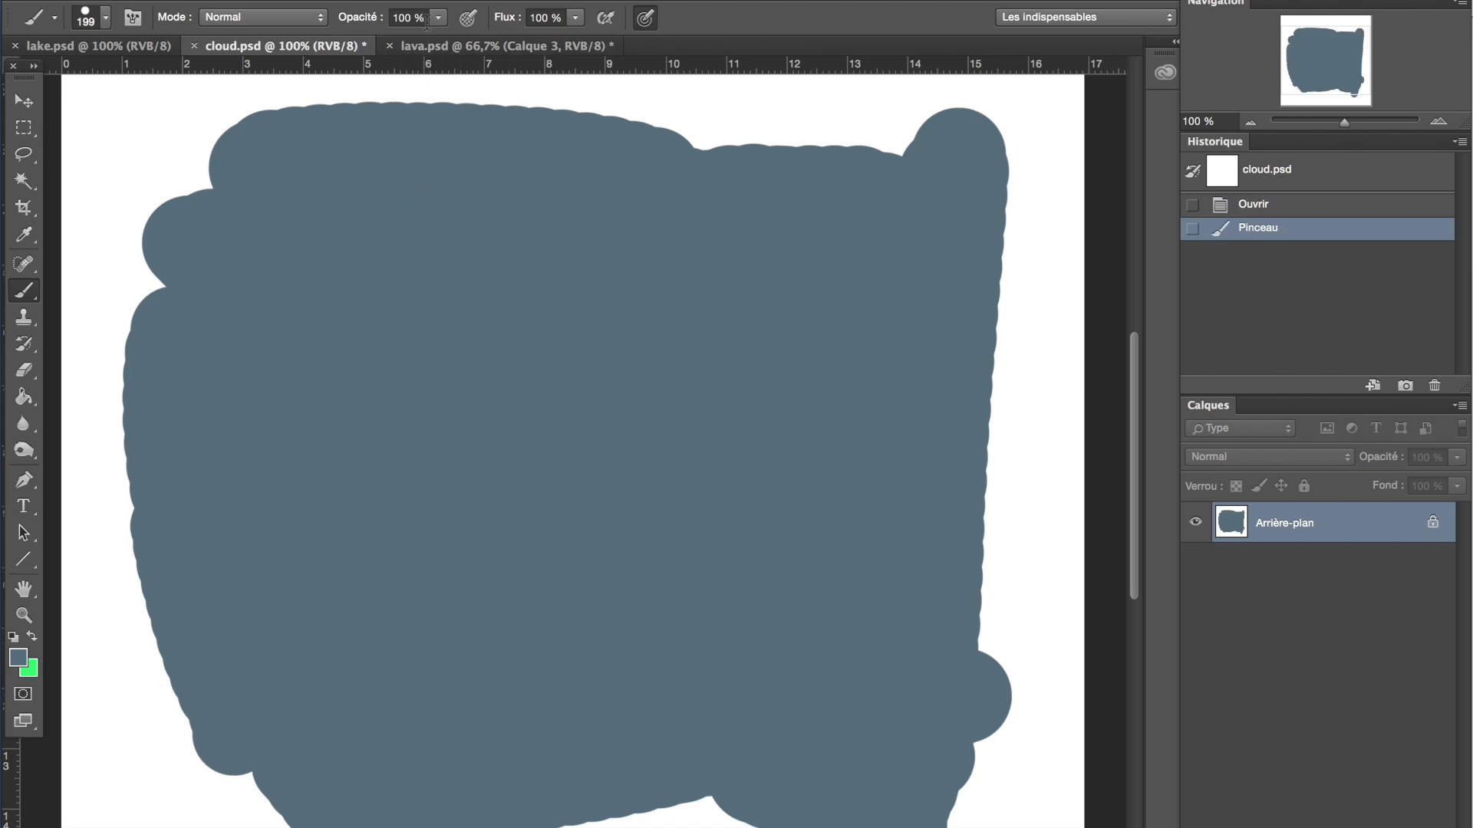
Lower the brush flow to 30% and lighten the foreground colour to a pale blue
{"action": "left_click", "coordinate": [576, 20]}
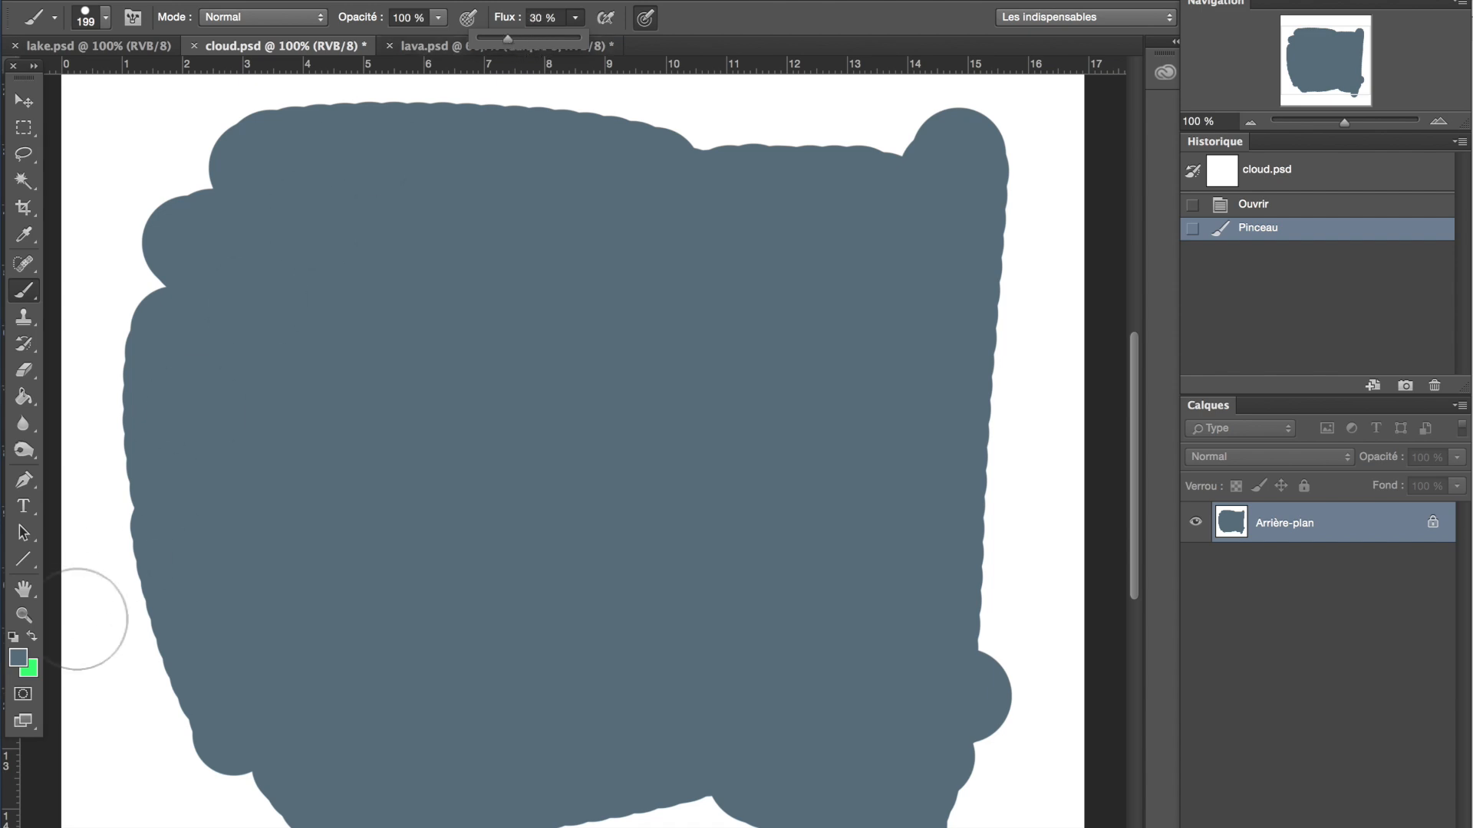
{"action": "left_click", "coordinate": [18, 658]}
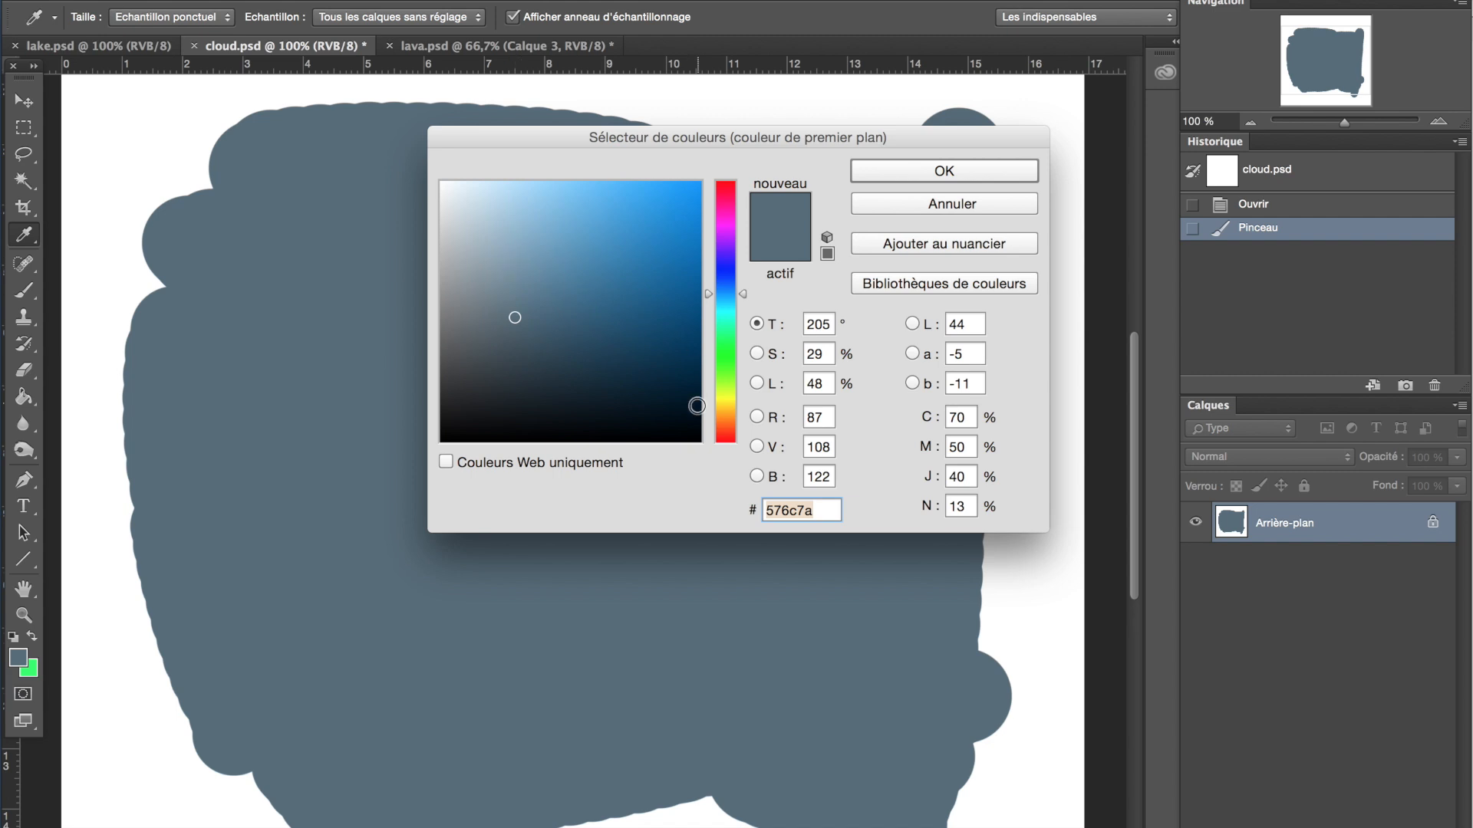
{"action": "left_click", "coordinate": [504, 237]}
{"action": "left_click", "coordinate": [855, 175]}
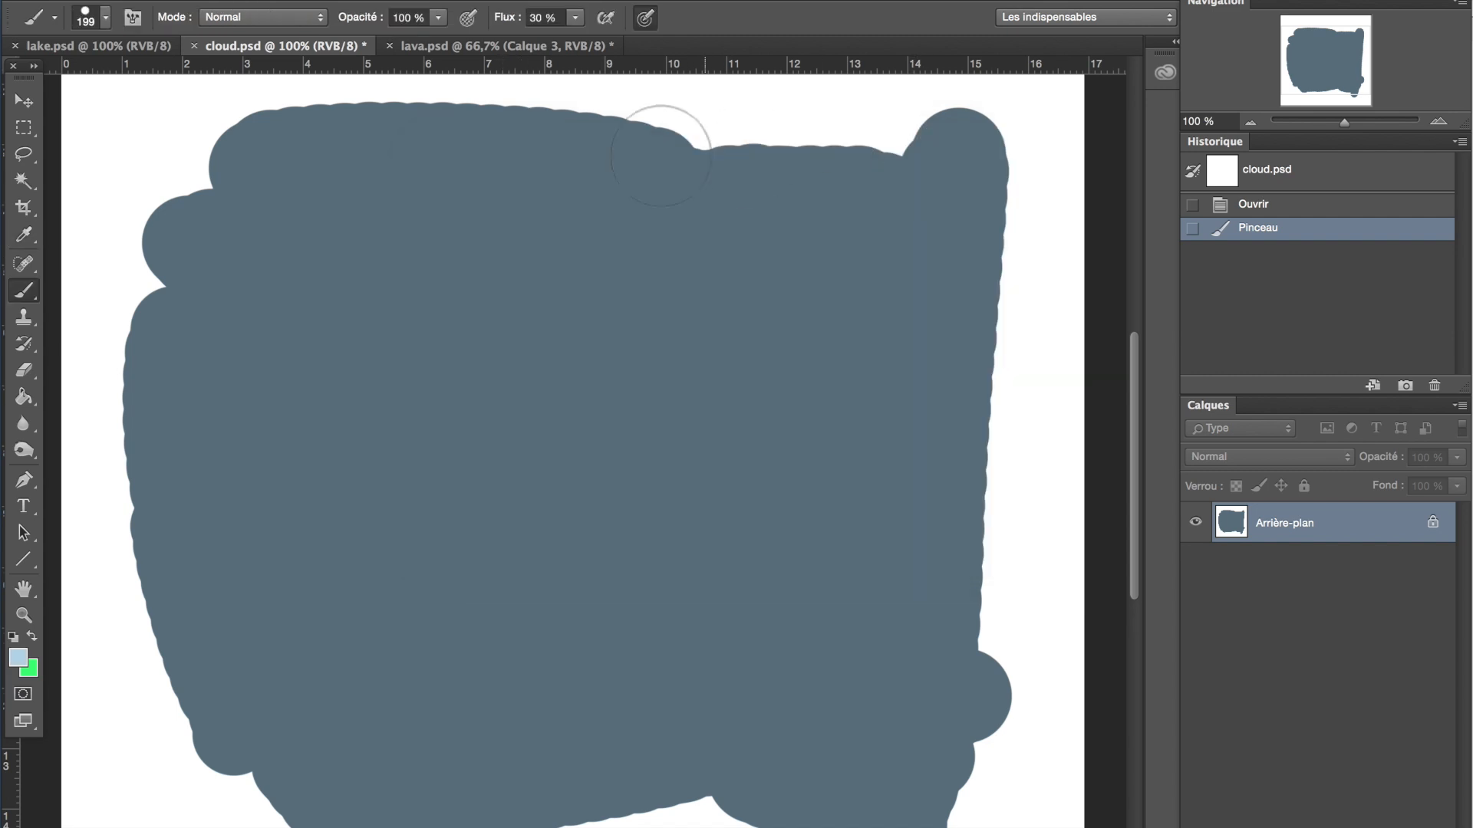
Enlarge the hard brush to about 330 px and build up a pale blue cloud mass over the slate base
{"action": "left_click", "coordinate": [105, 20]}
{"action": "left_click_drag", "start_coordinate": [238, 81], "coordinate": [248, 83]}
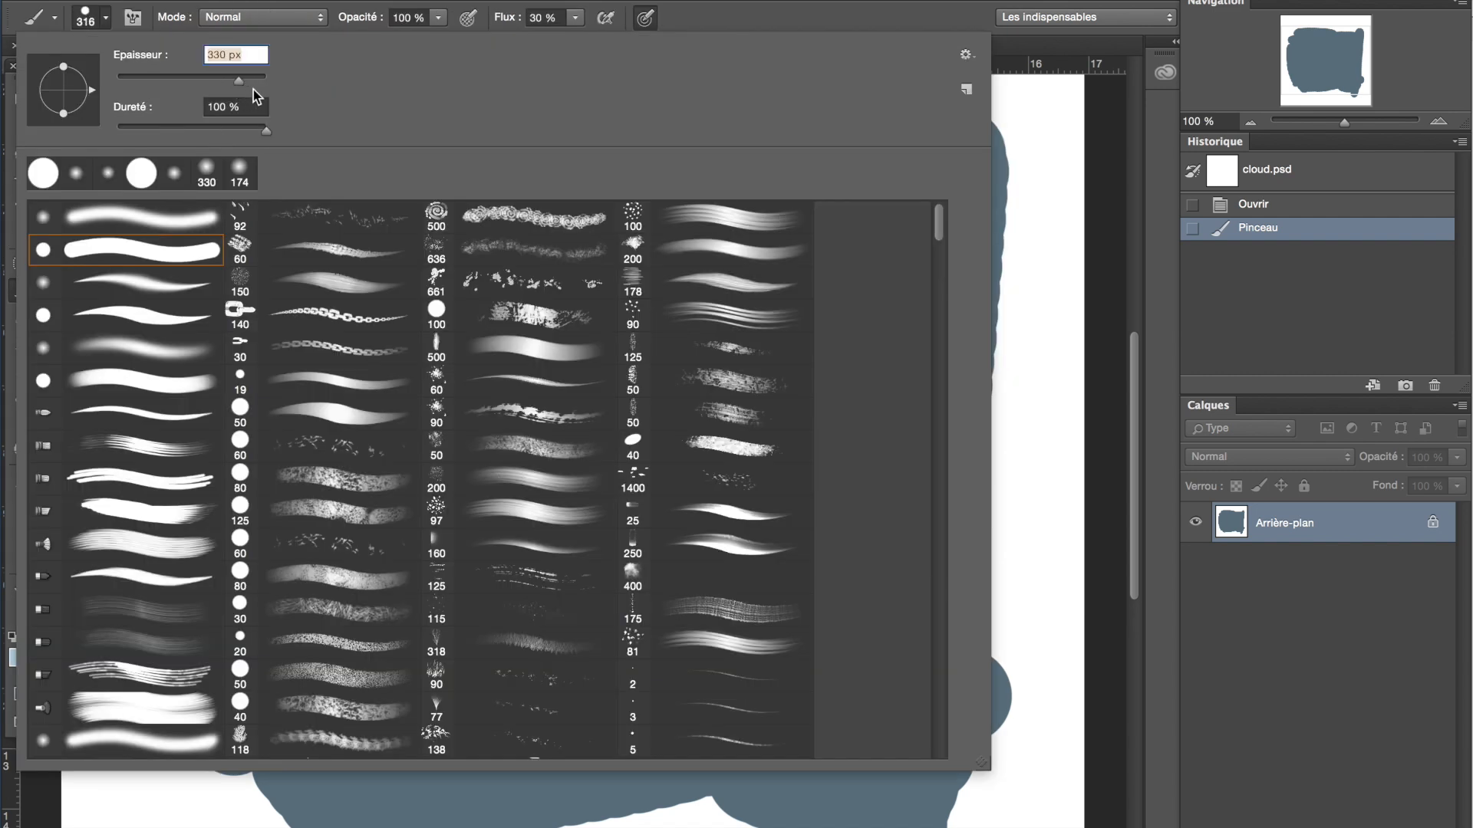
{"action": "left_click", "coordinate": [674, 23]}
{"action": "mouse_move", "coordinate": [432, 358]}
{"action": "left_mouse_down"}
{"action": "mouse_move", "coordinate": [295, 429]}
{"action": "mouse_move", "coordinate": [376, 582]}
{"action": "mouse_move", "coordinate": [590, 580]}
{"action": "mouse_move", "coordinate": [817, 438]}
{"action": "mouse_move", "coordinate": [798, 355]}
{"action": "mouse_move", "coordinate": [437, 359]}
{"action": "mouse_move", "coordinate": [605, 407]}
{"action": "mouse_move", "coordinate": [788, 517]}
{"action": "mouse_move", "coordinate": [730, 487]}
{"action": "mouse_move", "coordinate": [450, 694]}
{"action": "mouse_move", "coordinate": [493, 586]}
{"action": "mouse_move", "coordinate": [331, 466]}
{"action": "mouse_move", "coordinate": [148, 223]}
{"action": "mouse_move", "coordinate": [944, 376]}
{"action": "left_mouse_up"}
Reduce the hard brush to 45 px, sample the slate blue base and draw scalloped contours around and inside the cloud
{"action": "left_click", "coordinate": [105, 18]}
{"action": "left_click_drag", "start_coordinate": [160, 80], "coordinate": [153, 79]}
{"action": "left_click", "coordinate": [721, 26]}
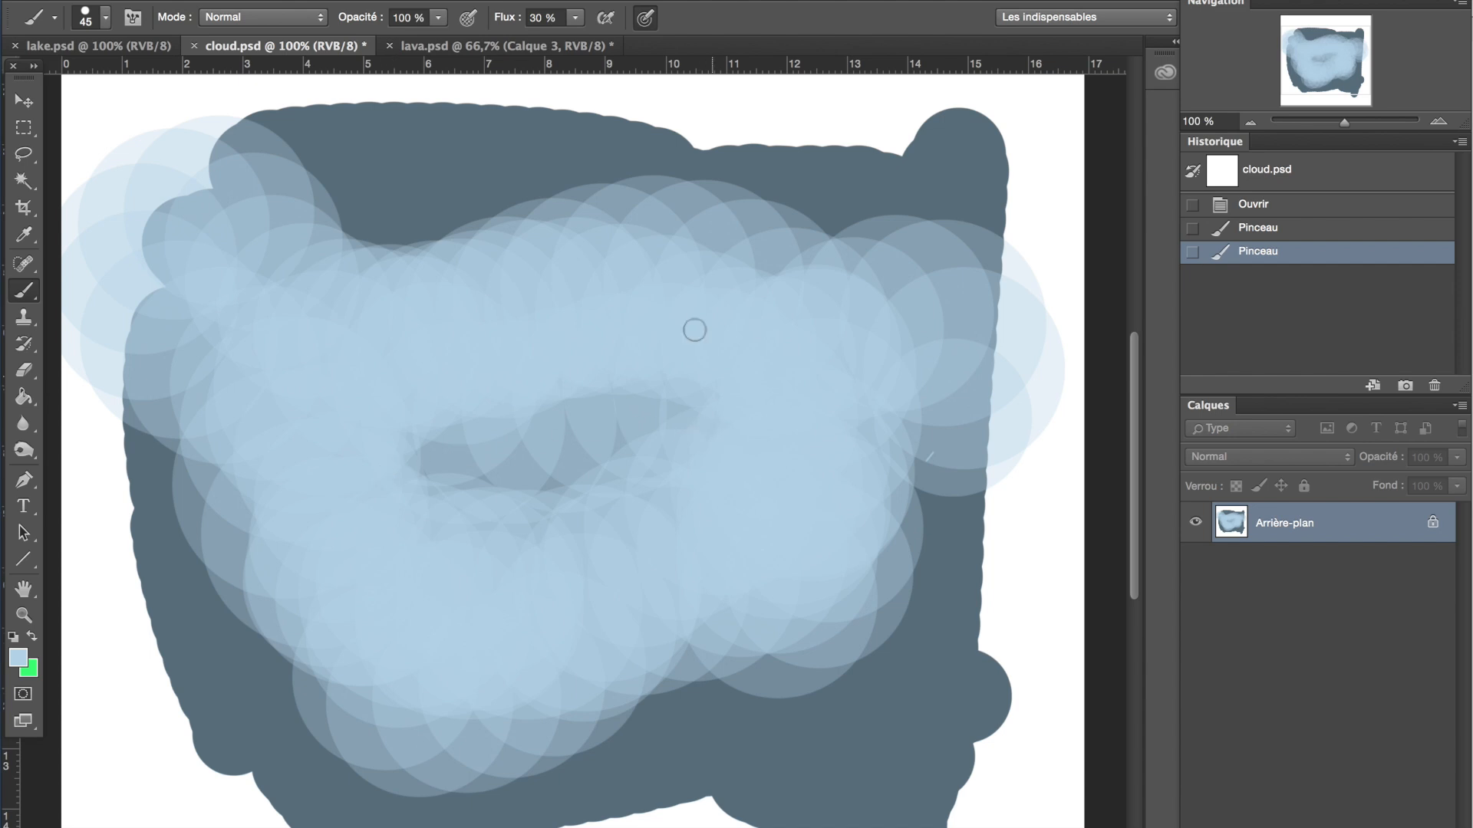
{"action": "left_click", "coordinate": [196, 601], "text": "alt"}
{"action": "mouse_move", "coordinate": [255, 431]}
{"action": "left_mouse_down"}
{"action": "mouse_move", "coordinate": [341, 632]}
{"action": "mouse_move", "coordinate": [316, 648]}
{"action": "mouse_move", "coordinate": [381, 742]}
{"action": "mouse_move", "coordinate": [540, 679]}
{"action": "left_mouse_up"}
{"action": "mouse_move", "coordinate": [539, 678]}
{"action": "left_mouse_down"}
{"action": "mouse_move", "coordinate": [684, 714]}
{"action": "mouse_move", "coordinate": [789, 631]}
{"action": "mouse_move", "coordinate": [954, 586]}
{"action": "mouse_move", "coordinate": [909, 444]}
{"action": "mouse_move", "coordinate": [887, 430]}
{"action": "mouse_move", "coordinate": [1001, 412]}
{"action": "mouse_move", "coordinate": [983, 266]}
{"action": "mouse_move", "coordinate": [943, 216]}
{"action": "mouse_move", "coordinate": [785, 270]}
{"action": "mouse_move", "coordinate": [619, 216]}
{"action": "mouse_move", "coordinate": [591, 246]}
{"action": "mouse_move", "coordinate": [516, 227]}
{"action": "left_mouse_up"}
{"action": "mouse_move", "coordinate": [375, 237]}
{"action": "left_mouse_down"}
{"action": "mouse_move", "coordinate": [309, 272]}
{"action": "mouse_move", "coordinate": [99, 217]}
{"action": "left_mouse_up"}
{"action": "left_click_drag", "start_coordinate": [119, 296], "coordinate": [253, 431]}
{"action": "left_click_drag", "start_coordinate": [564, 504], "coordinate": [797, 390]}
Sample the grey-blue of the inner contour and switch to the soft tapered brush at 89 px
{"action": "left_click", "coordinate": [694, 398], "text": "alt"}
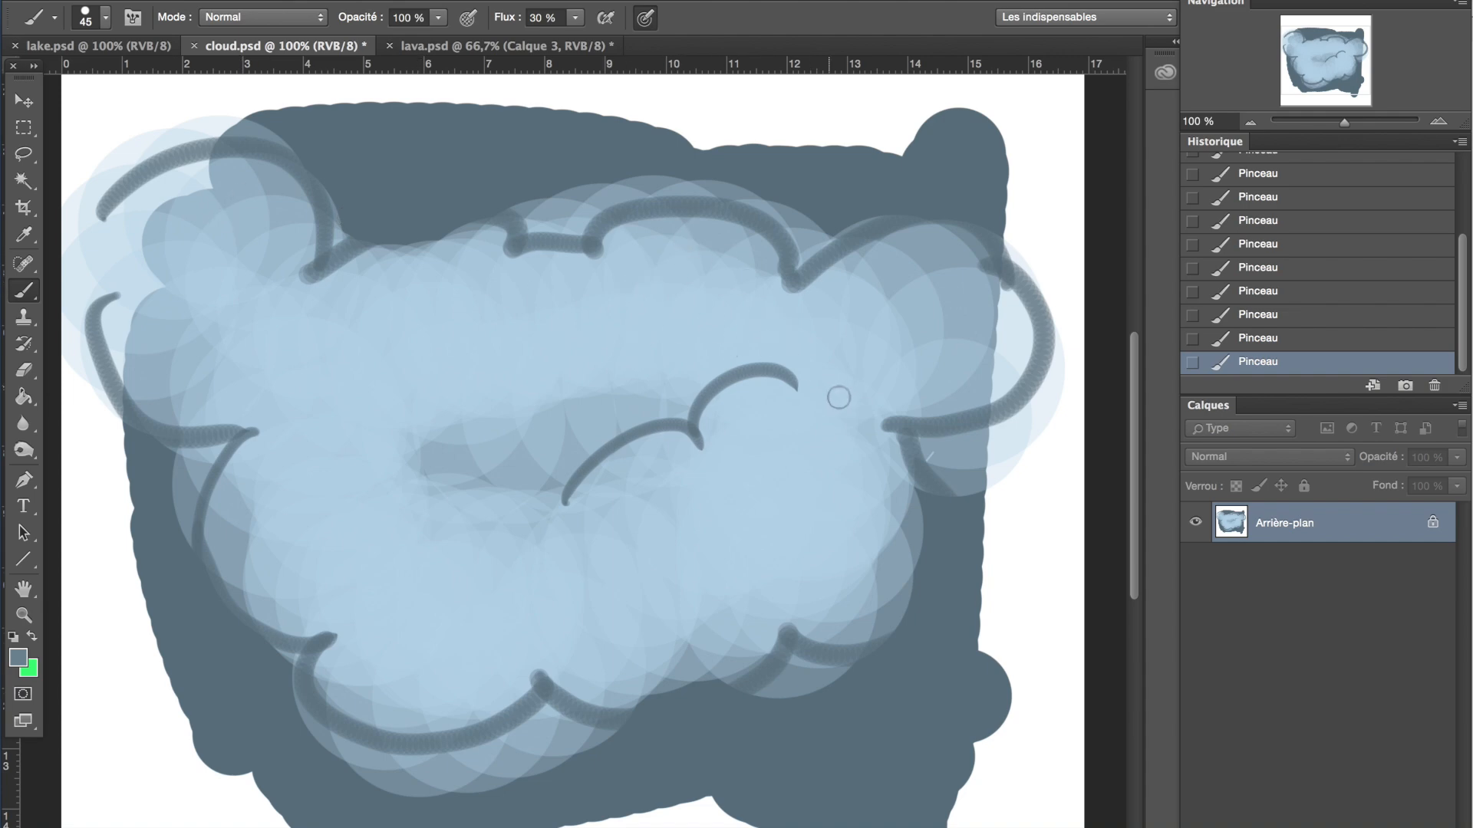
{"action": "left_click", "coordinate": [103, 16]}
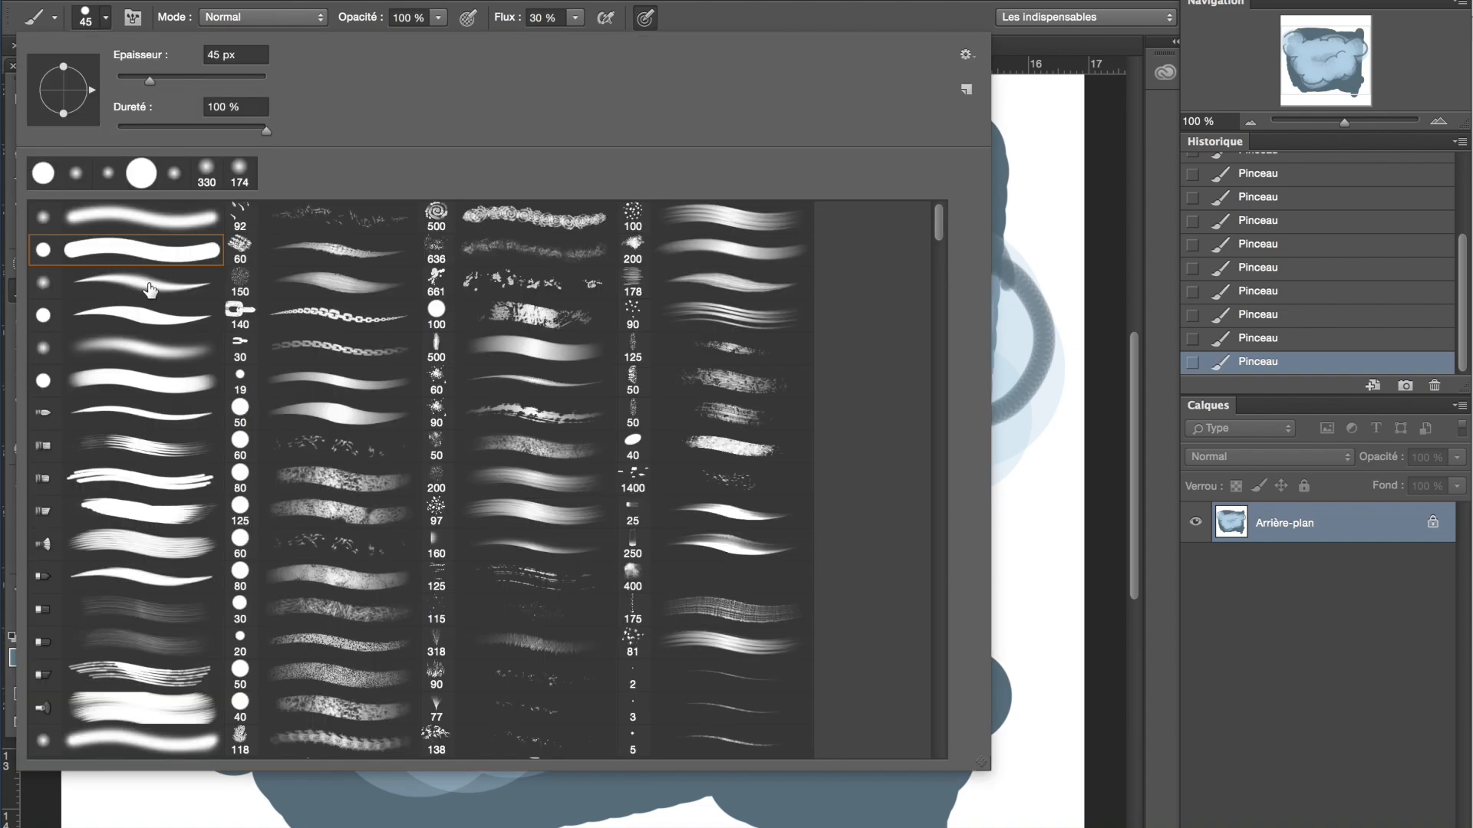
{"action": "left_click_drag", "start_coordinate": [166, 83], "coordinate": [179, 81]}
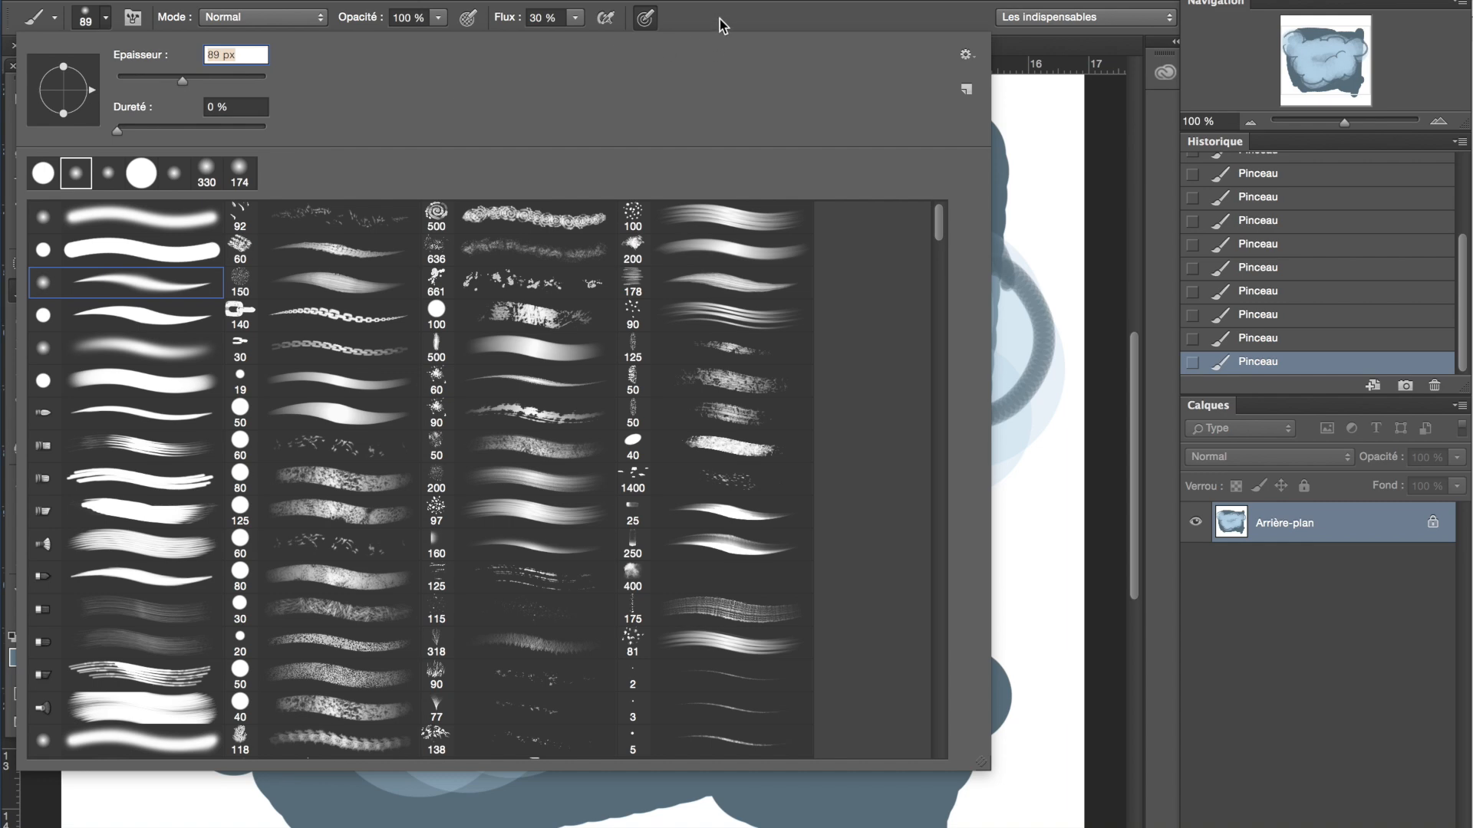
{"action": "left_click", "coordinate": [721, 24]}
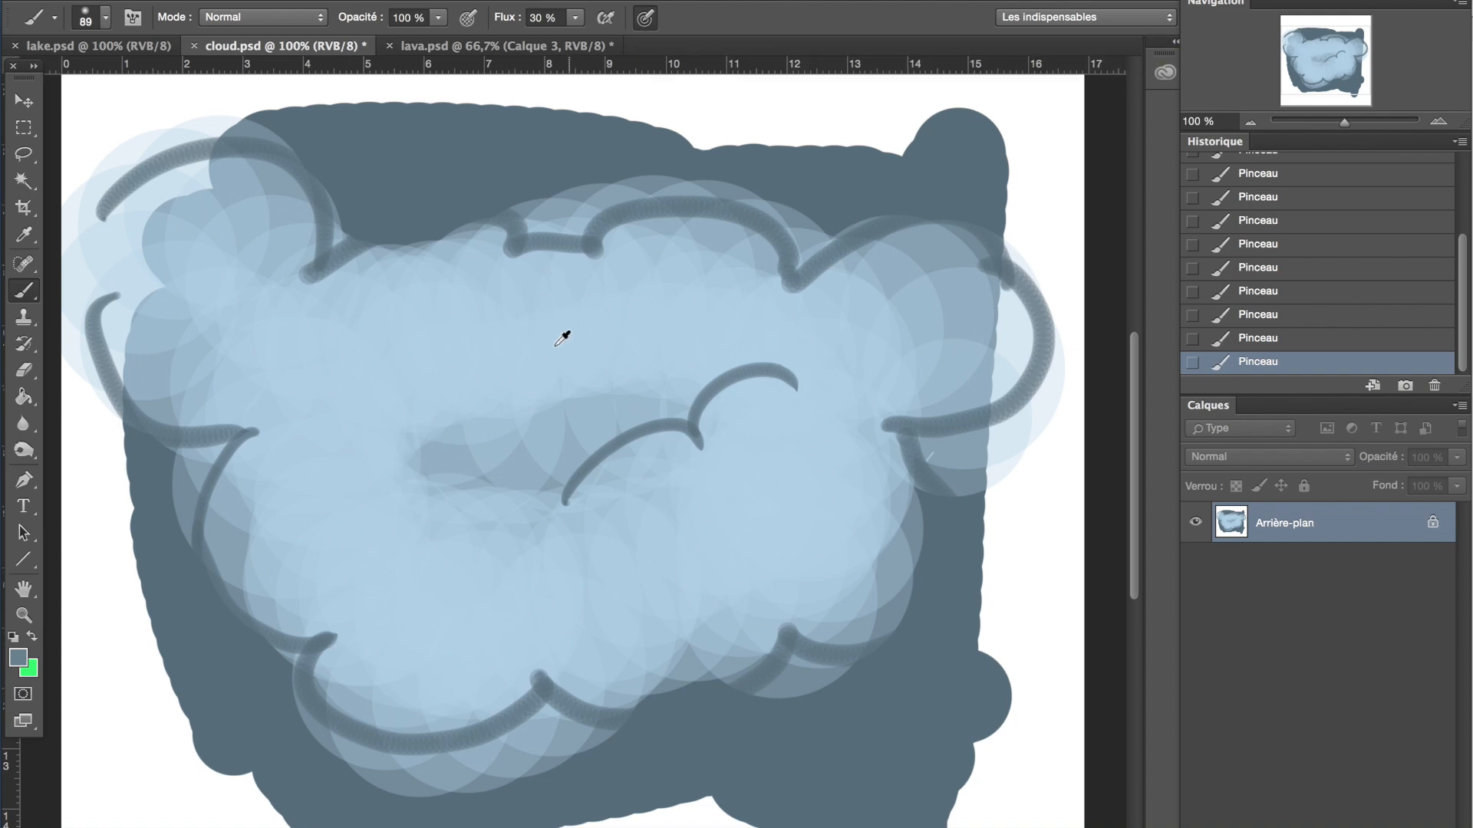
Sample the cloud's pale blue and soften its lower part with a 289 px soft brush at 73% flow and 80% opacity
{"action": "left_click", "coordinate": [468, 337], "text": "alt"}
{"action": "left_click", "coordinate": [89, 17]}
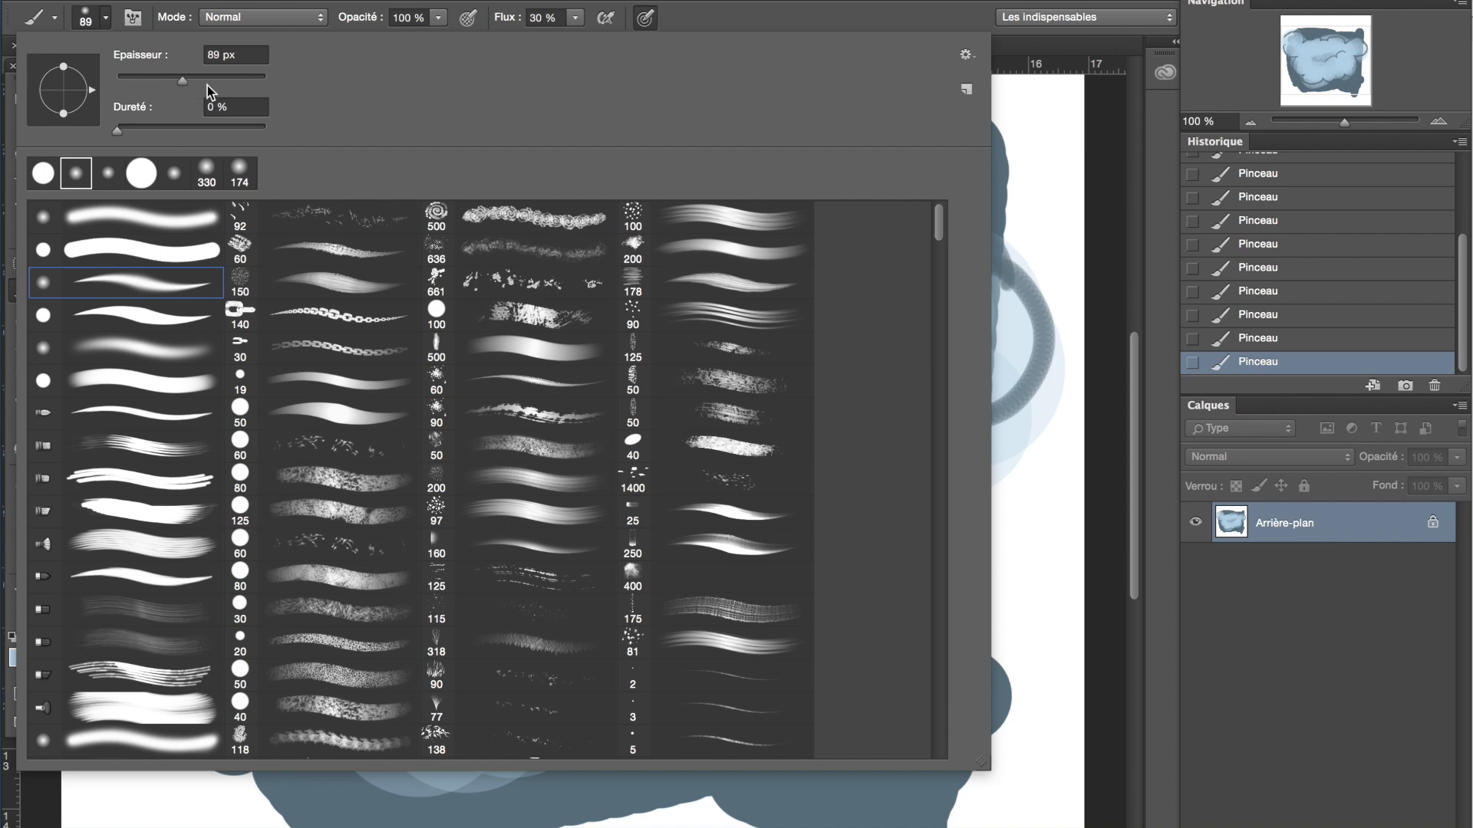
{"action": "key", "text": "Return"}
{"action": "left_click_drag", "start_coordinate": [575, 17], "coordinate": [623, 48]}
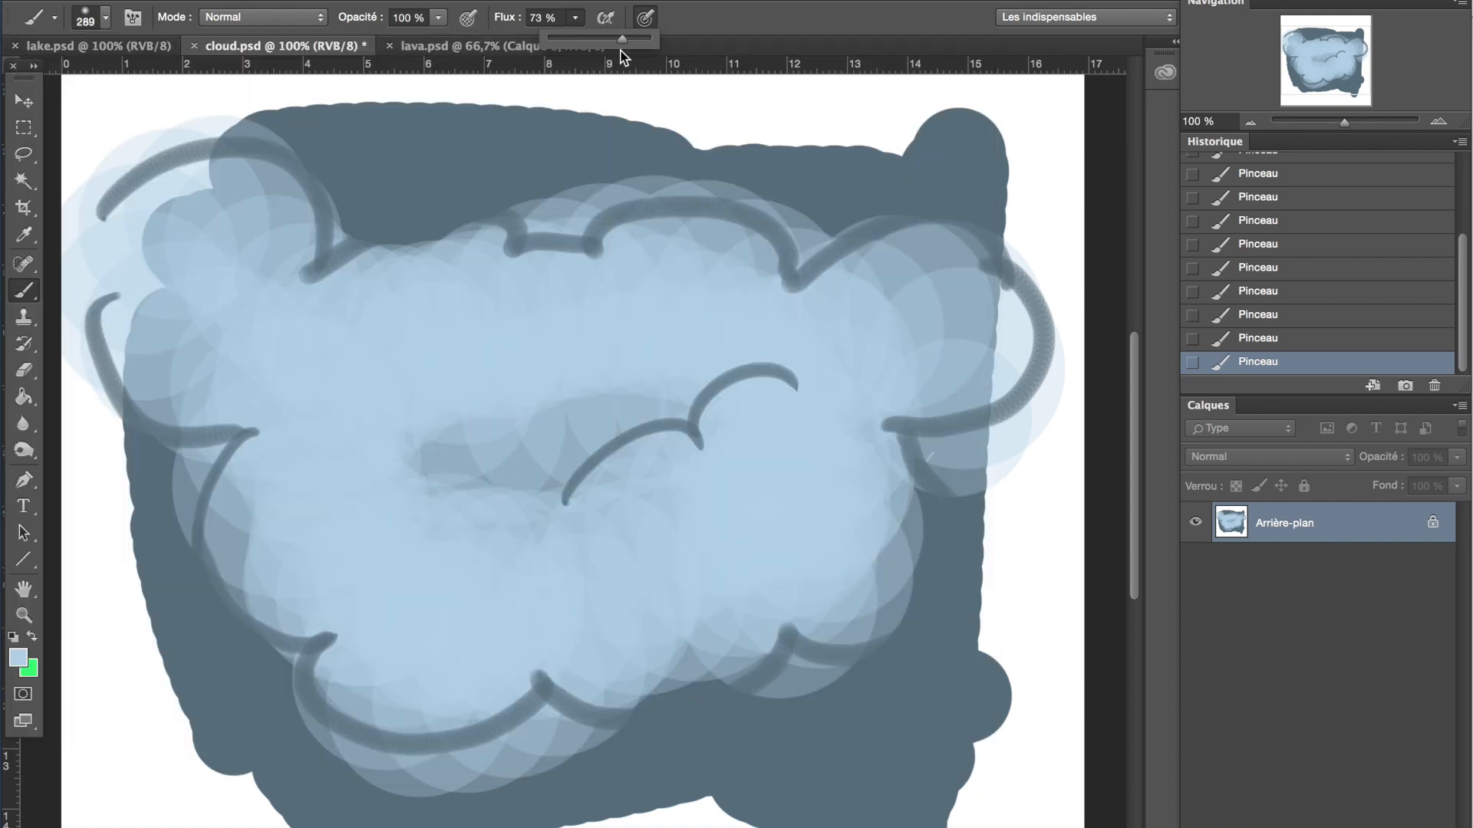
{"action": "left_click_drag", "start_coordinate": [440, 25], "coordinate": [421, 38]}
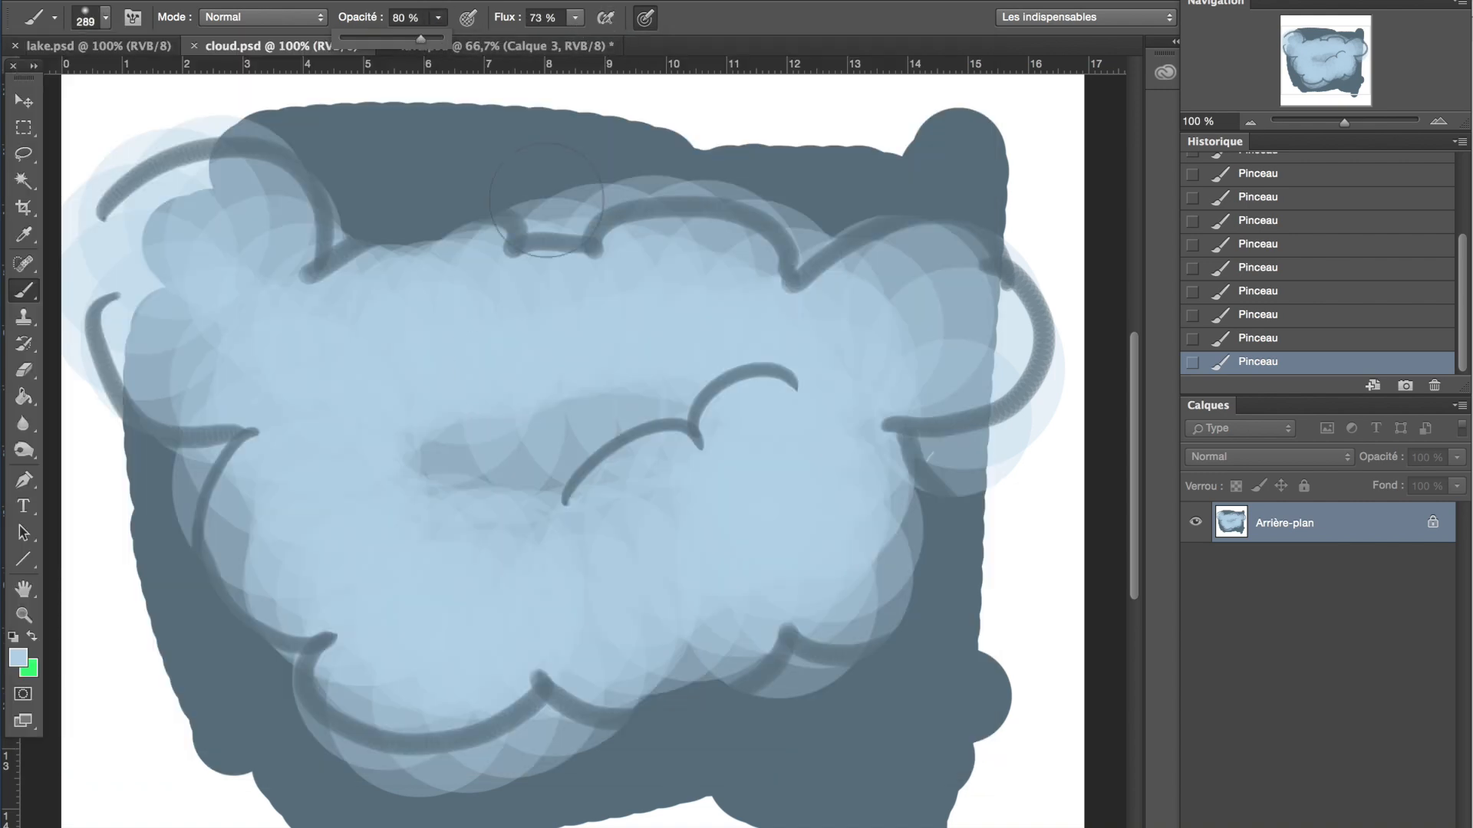
{"action": "mouse_move", "coordinate": [378, 641]}
{"action": "left_mouse_down"}
{"action": "mouse_move", "coordinate": [388, 674]}
{"action": "mouse_move", "coordinate": [300, 595]}
{"action": "mouse_move", "coordinate": [421, 595]}
{"action": "mouse_move", "coordinate": [629, 678]}
{"action": "mouse_move", "coordinate": [664, 611]}
{"action": "mouse_move", "coordinate": [831, 615]}
{"action": "mouse_move", "coordinate": [482, 537]}
{"action": "left_mouse_up"}
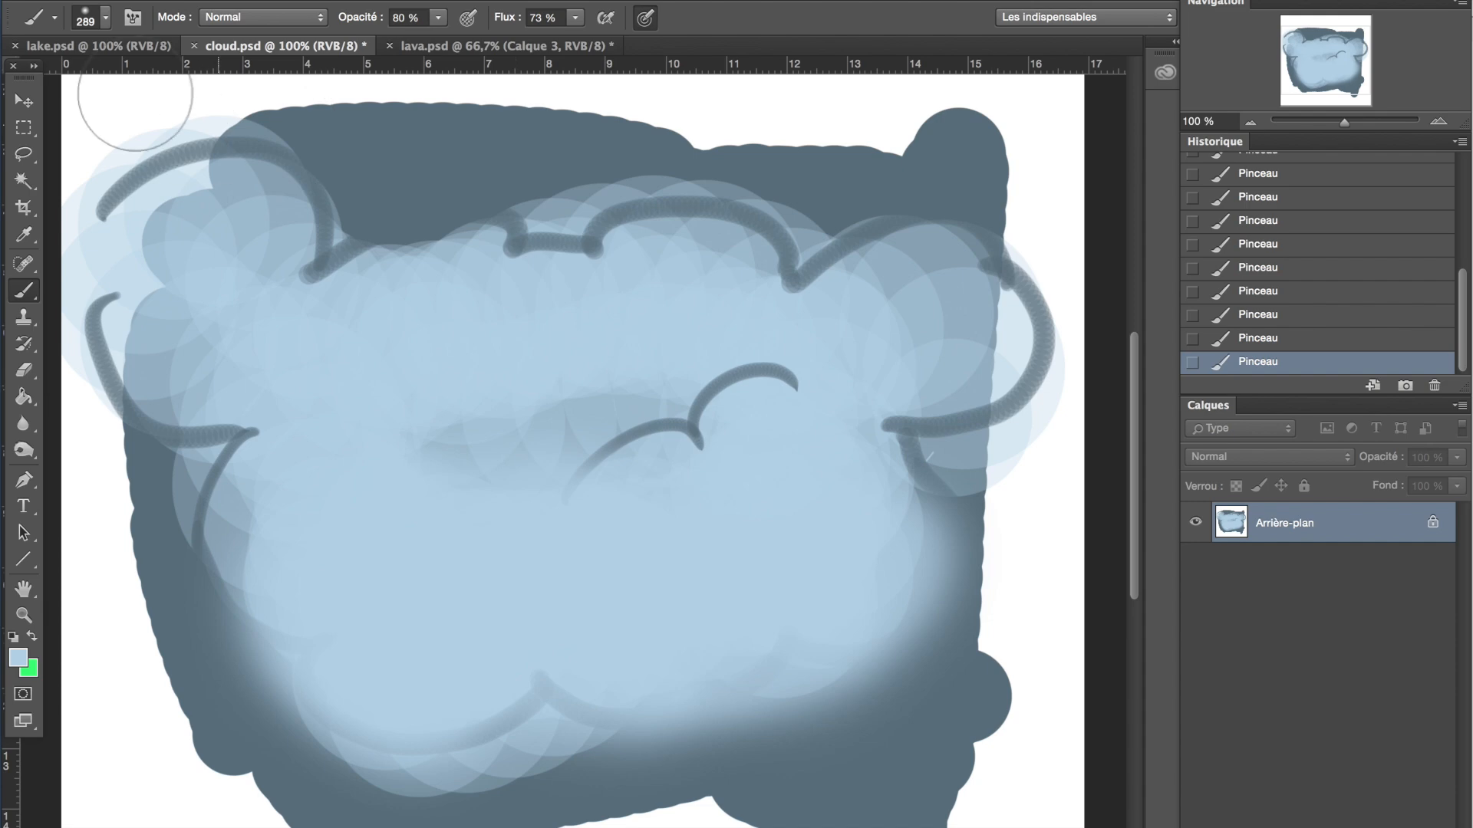
Switch to the hard tapered brush at 163 px and paint crisp, rounded pale blue puffs over the lower cloud
{"action": "right_click", "coordinate": [128, 77]}
{"action": "left_click", "coordinate": [150, 311]}
{"action": "left_click_drag", "start_coordinate": [234, 81], "coordinate": [217, 80]}
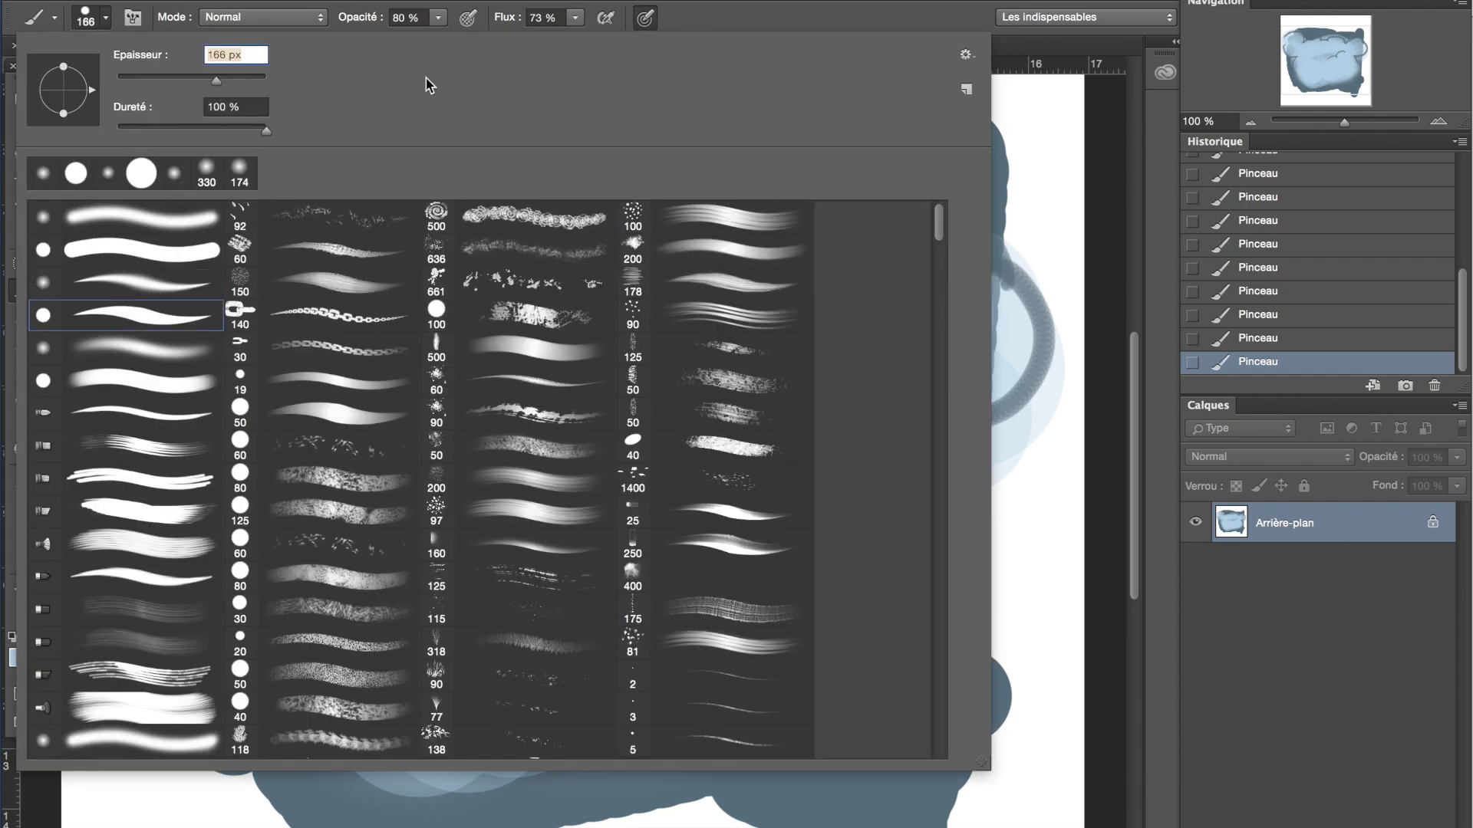
{"action": "left_click", "coordinate": [750, 14]}
{"action": "mouse_move", "coordinate": [700, 627]}
{"action": "left_mouse_down"}
{"action": "mouse_move", "coordinate": [723, 649]}
{"action": "mouse_move", "coordinate": [838, 613]}
{"action": "mouse_move", "coordinate": [769, 640]}
{"action": "mouse_move", "coordinate": [888, 535]}
{"action": "mouse_move", "coordinate": [833, 664]}
{"action": "mouse_move", "coordinate": [857, 490]}
{"action": "mouse_move", "coordinate": [786, 675]}
{"action": "mouse_move", "coordinate": [549, 645]}
{"action": "mouse_move", "coordinate": [331, 683]}
{"action": "mouse_move", "coordinate": [332, 576]}
{"action": "mouse_move", "coordinate": [303, 622]}
{"action": "mouse_move", "coordinate": [277, 509]}
{"action": "mouse_move", "coordinate": [294, 593]}
{"action": "mouse_move", "coordinate": [322, 486]}
{"action": "mouse_move", "coordinate": [500, 544]}
{"action": "mouse_move", "coordinate": [579, 549]}
{"action": "left_mouse_up"}
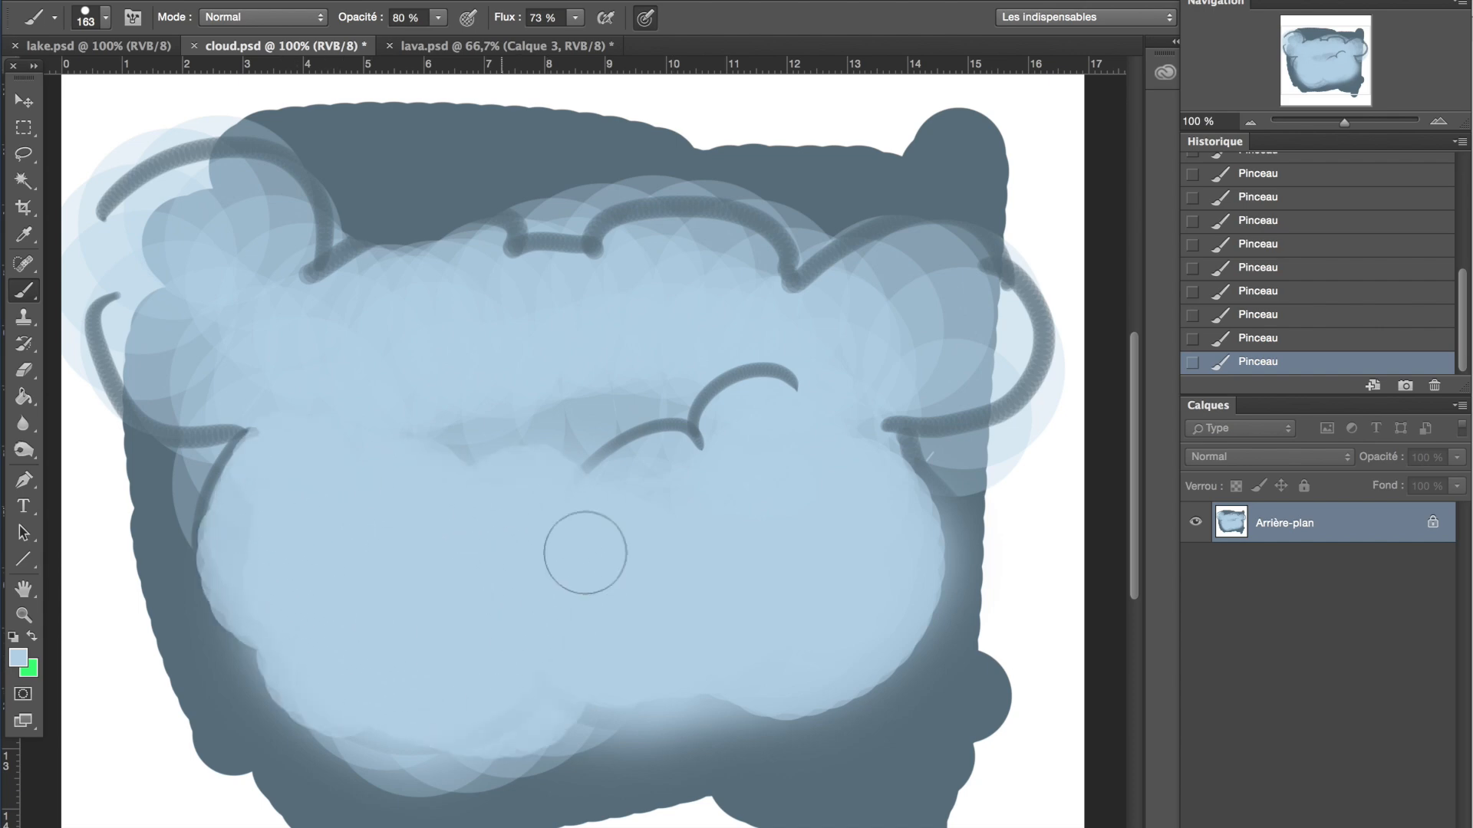
Switch to the soft tapered brush at 412 px and brush pale blue over the cloud's upper contours
{"action": "left_click", "coordinate": [105, 17]}
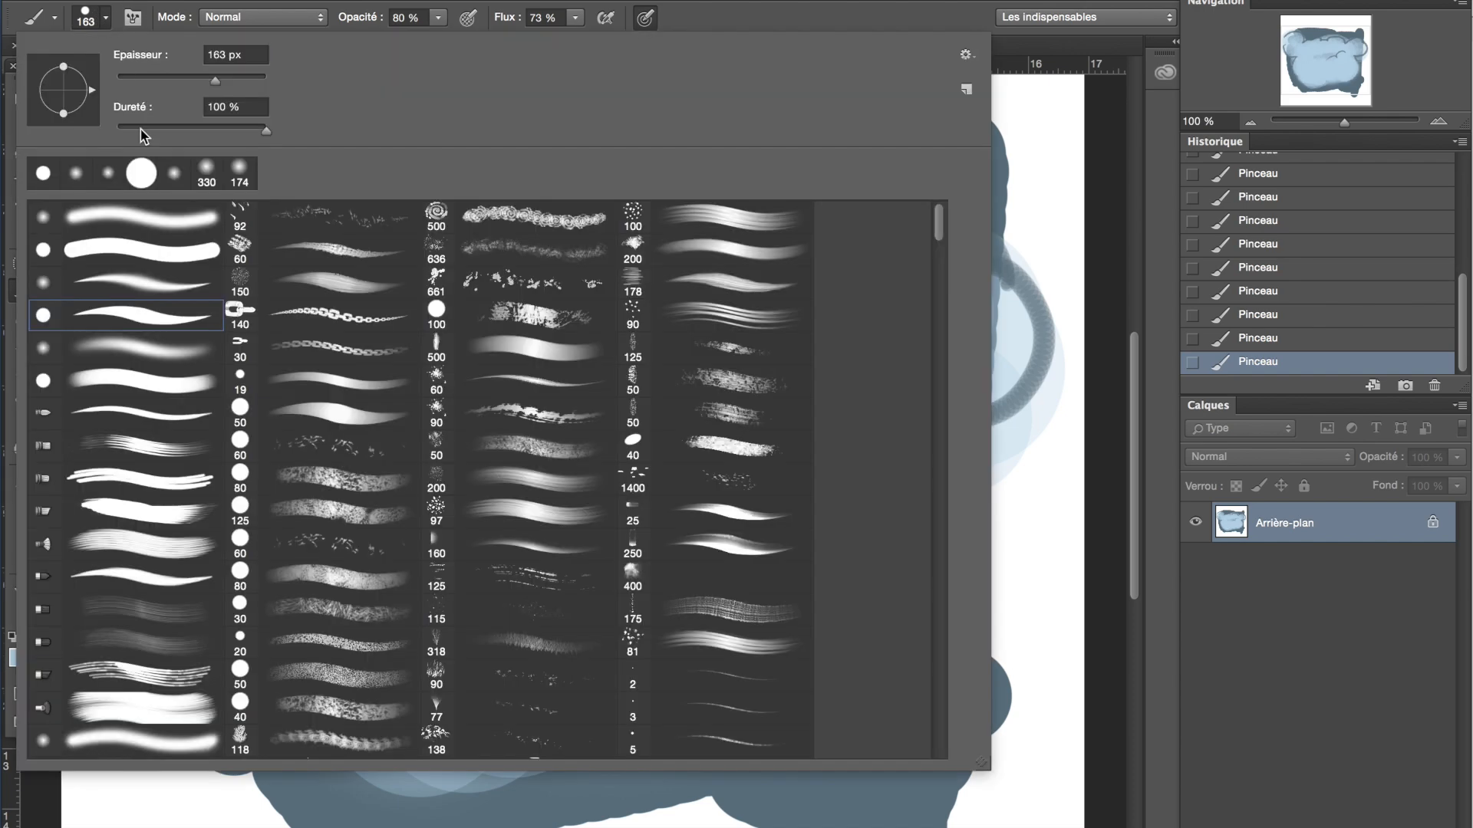
{"action": "left_click", "coordinate": [131, 281]}
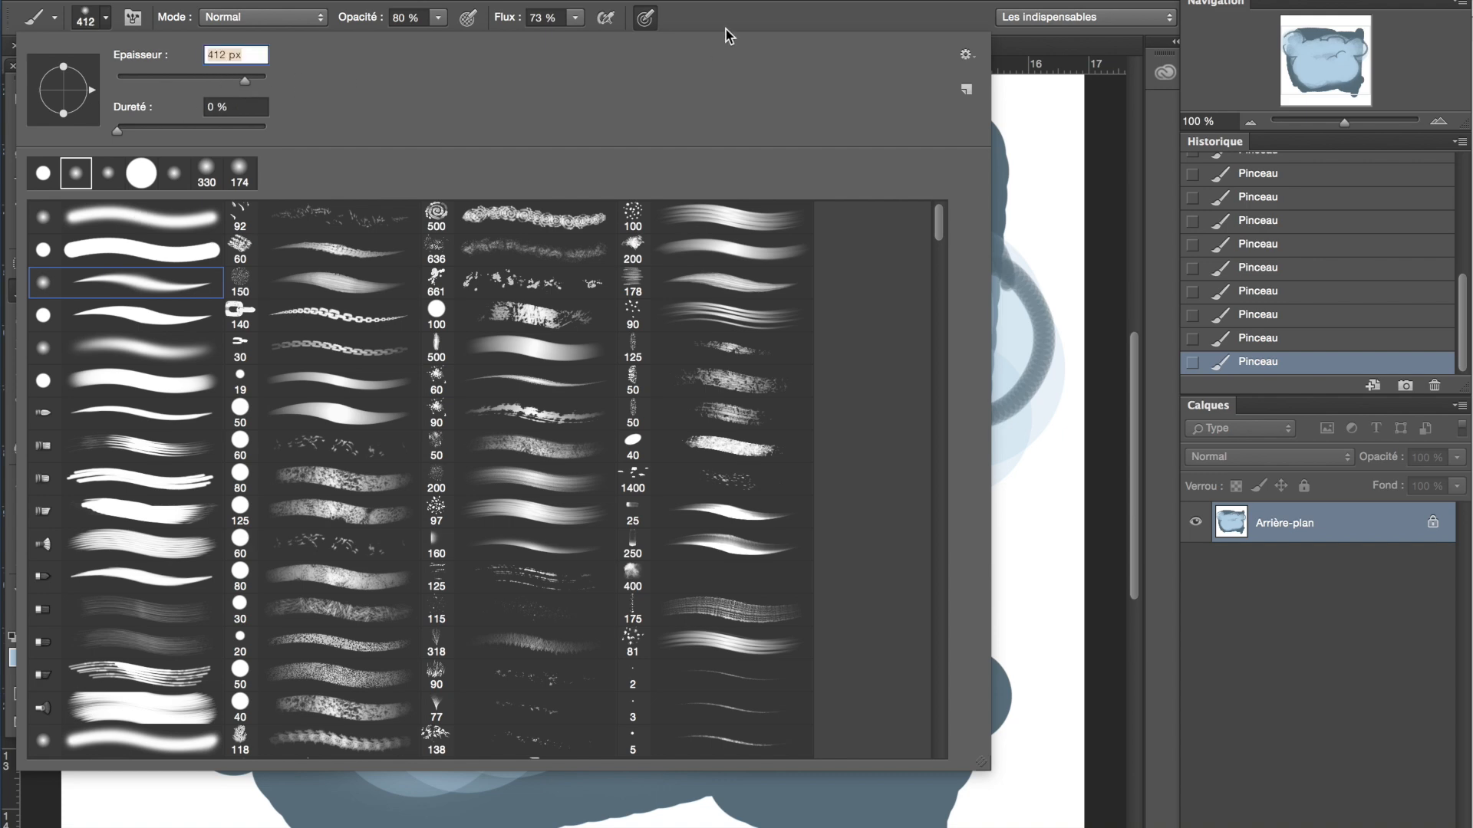
{"action": "left_click", "coordinate": [725, 29]}
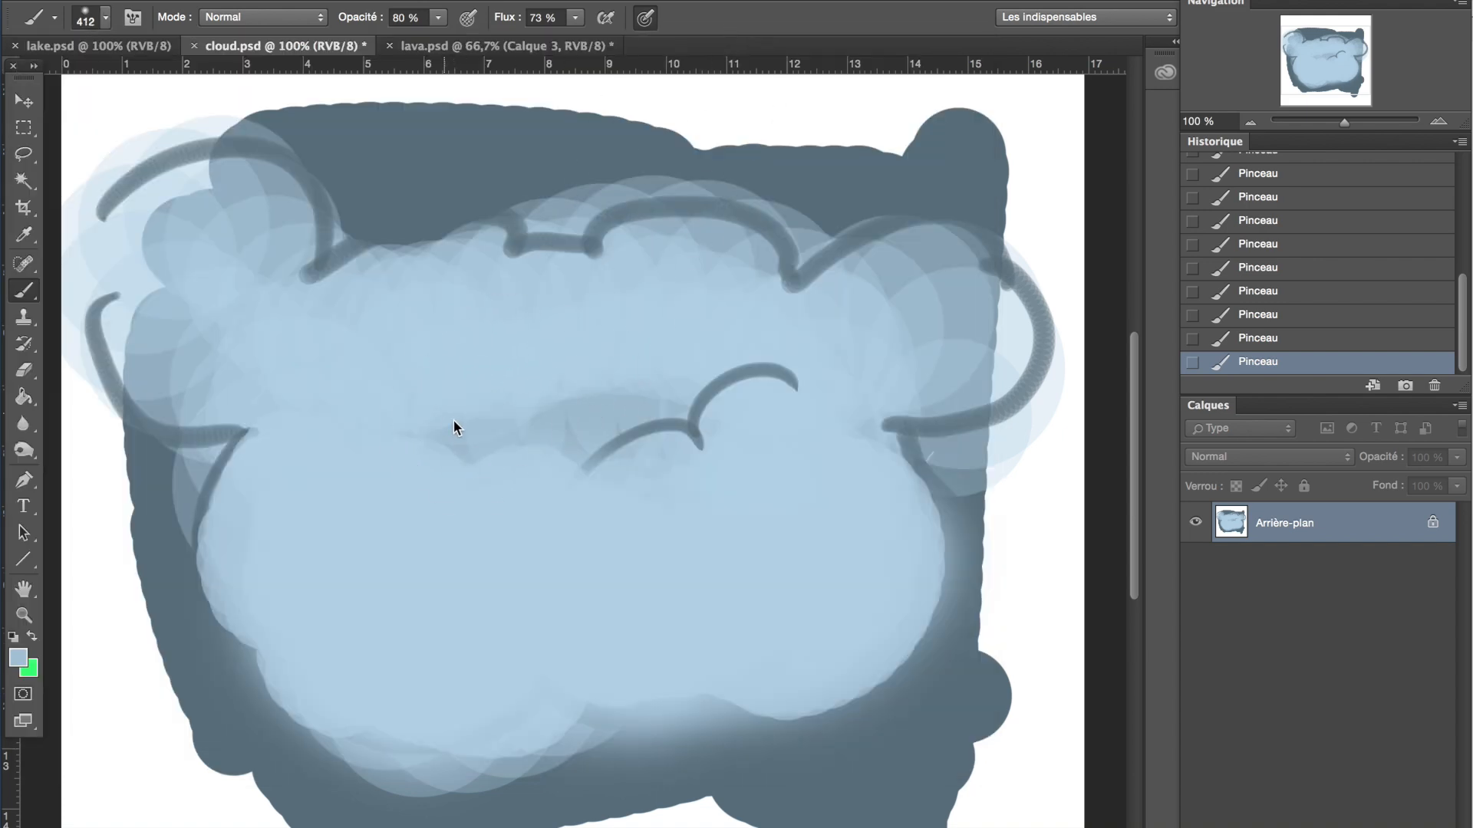
{"action": "mouse_move", "coordinate": [614, 463]}
{"action": "left_mouse_down"}
{"action": "mouse_move", "coordinate": [723, 413]}
{"action": "mouse_move", "coordinate": [739, 437]}
{"action": "mouse_move", "coordinate": [610, 472]}
{"action": "mouse_move", "coordinate": [770, 426]}
{"action": "mouse_move", "coordinate": [912, 305]}
{"action": "mouse_move", "coordinate": [928, 343]}
{"action": "mouse_move", "coordinate": [927, 296]}
{"action": "left_mouse_up"}
{"action": "mouse_move", "coordinate": [706, 286]}
{"action": "left_mouse_down"}
{"action": "mouse_move", "coordinate": [494, 302]}
{"action": "mouse_move", "coordinate": [319, 218]}
{"action": "mouse_move", "coordinate": [228, 219]}
{"action": "mouse_move", "coordinate": [588, 342]}
{"action": "mouse_move", "coordinate": [312, 254]}
{"action": "mouse_move", "coordinate": [263, 286]}
{"action": "mouse_move", "coordinate": [294, 376]}
{"action": "mouse_move", "coordinate": [138, 345]}
{"action": "mouse_move", "coordinate": [191, 338]}
{"action": "mouse_move", "coordinate": [192, 414]}
{"action": "left_mouse_up"}
Sample the slate blue background, enlarge the soft brush to 1610 px and shade the upper half of the cloud
{"action": "left_click", "coordinate": [478, 137], "text": "alt"}
{"action": "left_click", "coordinate": [105, 17]}
{"action": "left_click", "coordinate": [255, 83]}
{"action": "key", "text": "Return"}
{"action": "mouse_move", "coordinate": [531, 265]}
{"action": "left_mouse_down"}
{"action": "mouse_move", "coordinate": [855, 240]}
{"action": "mouse_move", "coordinate": [867, 77]}
{"action": "left_mouse_up"}
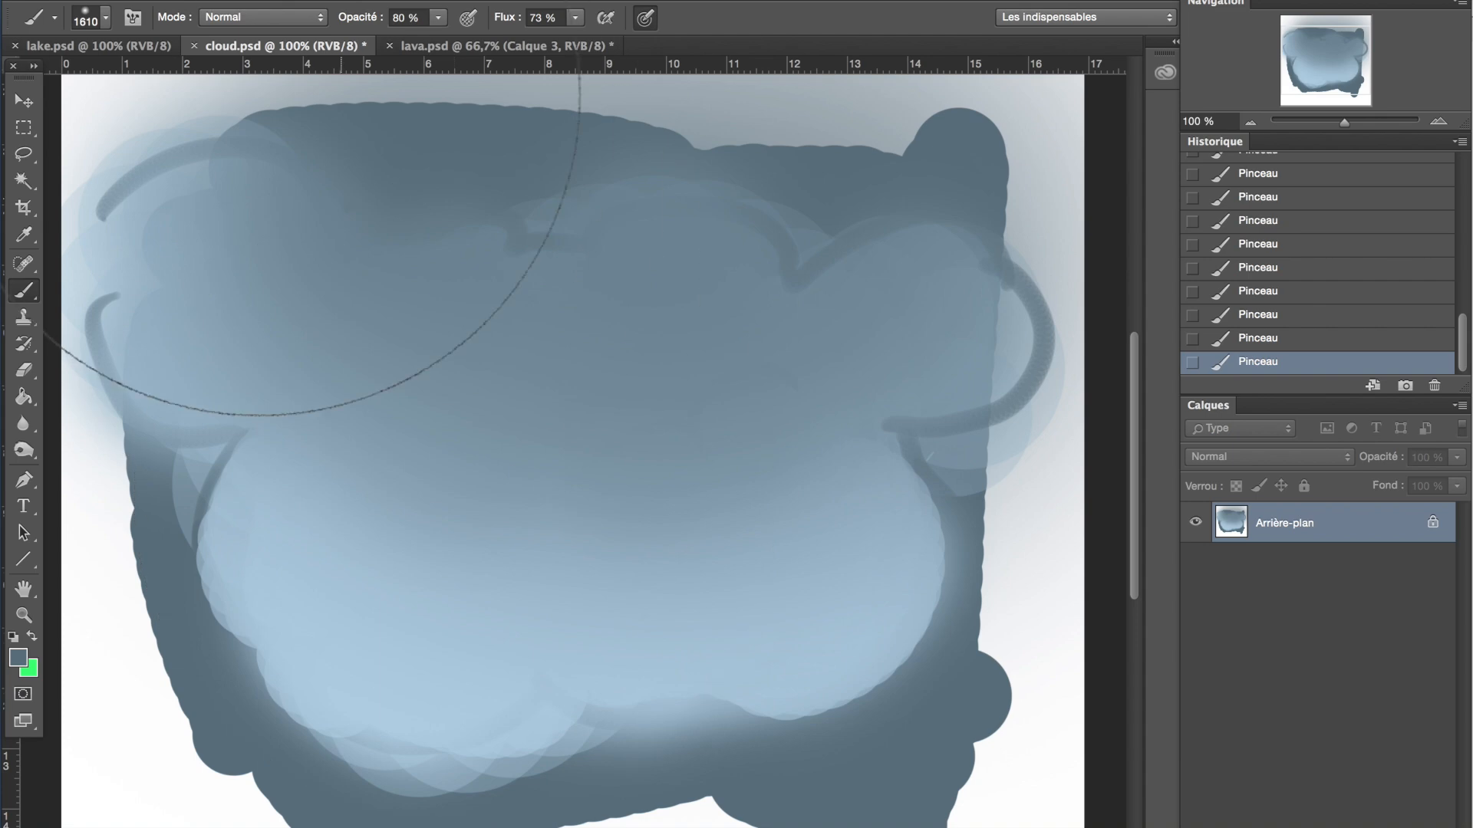
Reduce the brush to 60 px, sample the cloud's pale blue and set the flow to 61% and opacity to 66%
{"action": "right_click", "coordinate": [256, 92]}
{"action": "type", "text": "60"}
{"action": "key", "text": "Return"}
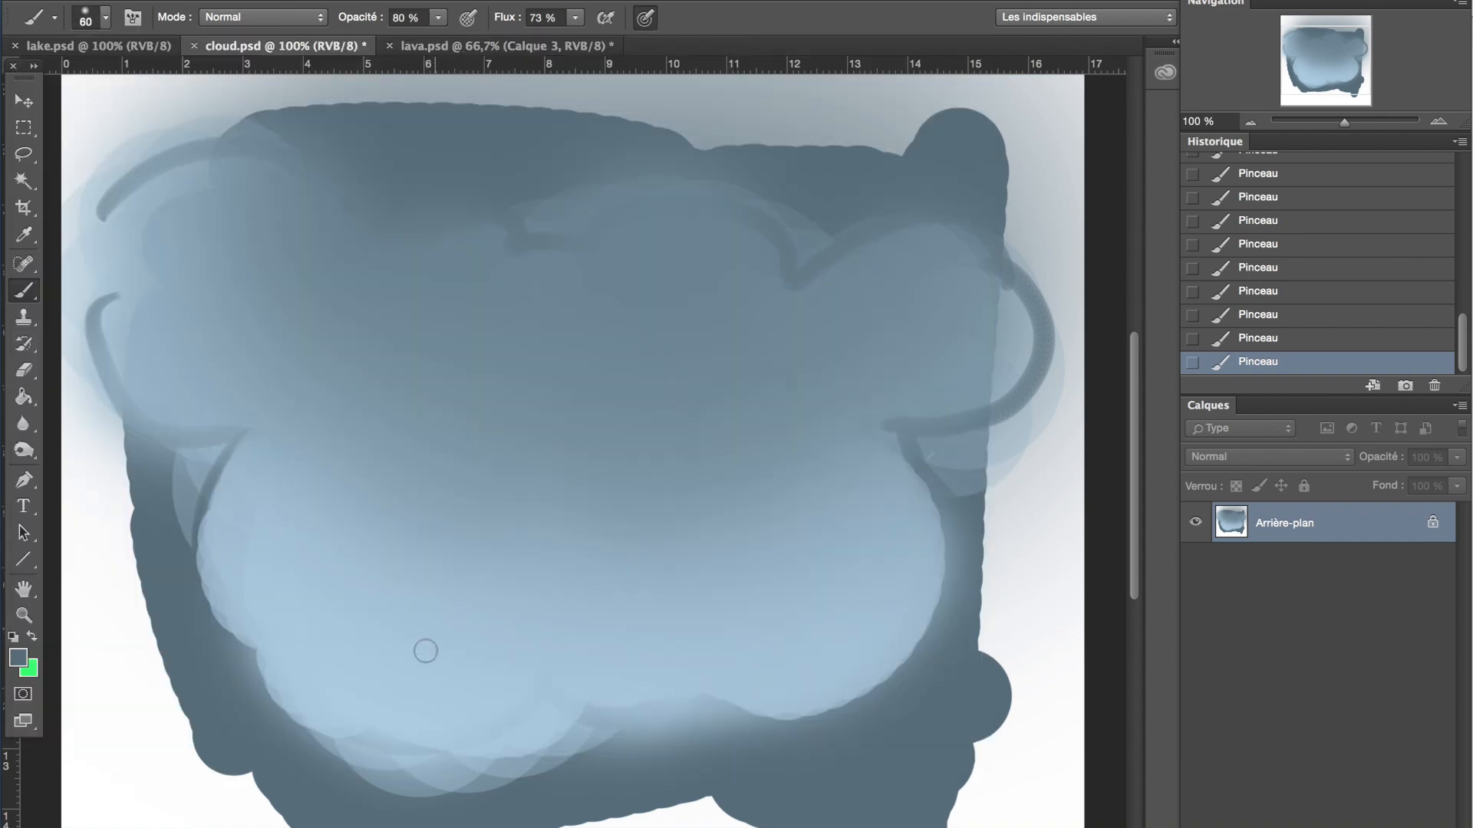
{"action": "left_click", "coordinate": [338, 694], "text": "alt"}
{"action": "left_click", "coordinate": [105, 17]}
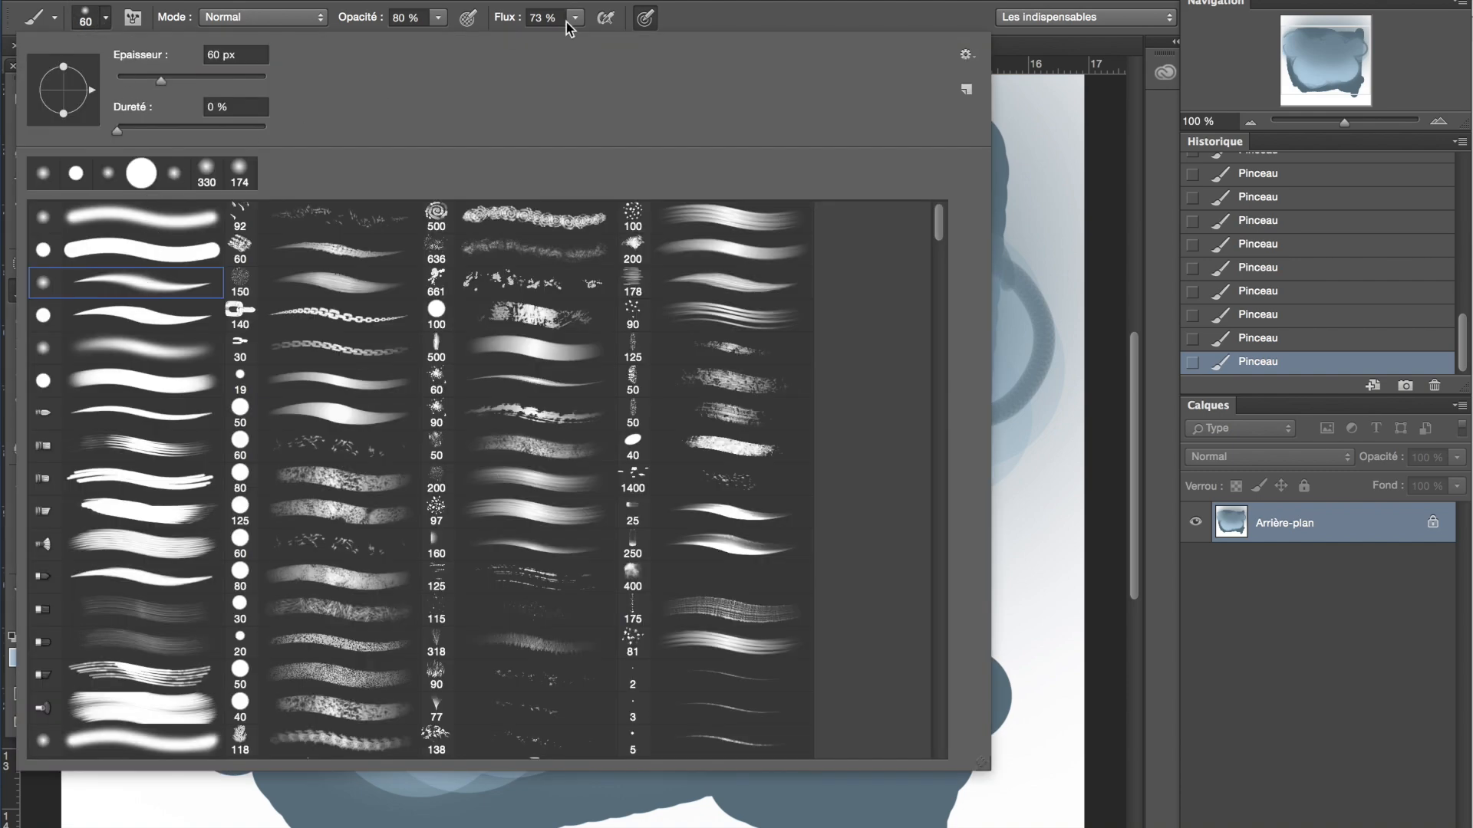
{"action": "left_click_drag", "start_coordinate": [566, 21], "coordinate": [560, 32]}
{"action": "left_click", "coordinate": [438, 20]}
Resample the pale blue and paint soft light rims along the cloud's left and right puff contours
{"action": "left_click", "coordinate": [286, 606], "text": "alt"}
{"action": "mouse_move", "coordinate": [228, 528]}
{"action": "left_mouse_down"}
{"action": "mouse_move", "coordinate": [244, 617]}
{"action": "mouse_move", "coordinate": [229, 474]}
{"action": "mouse_move", "coordinate": [225, 514]}
{"action": "left_mouse_up"}
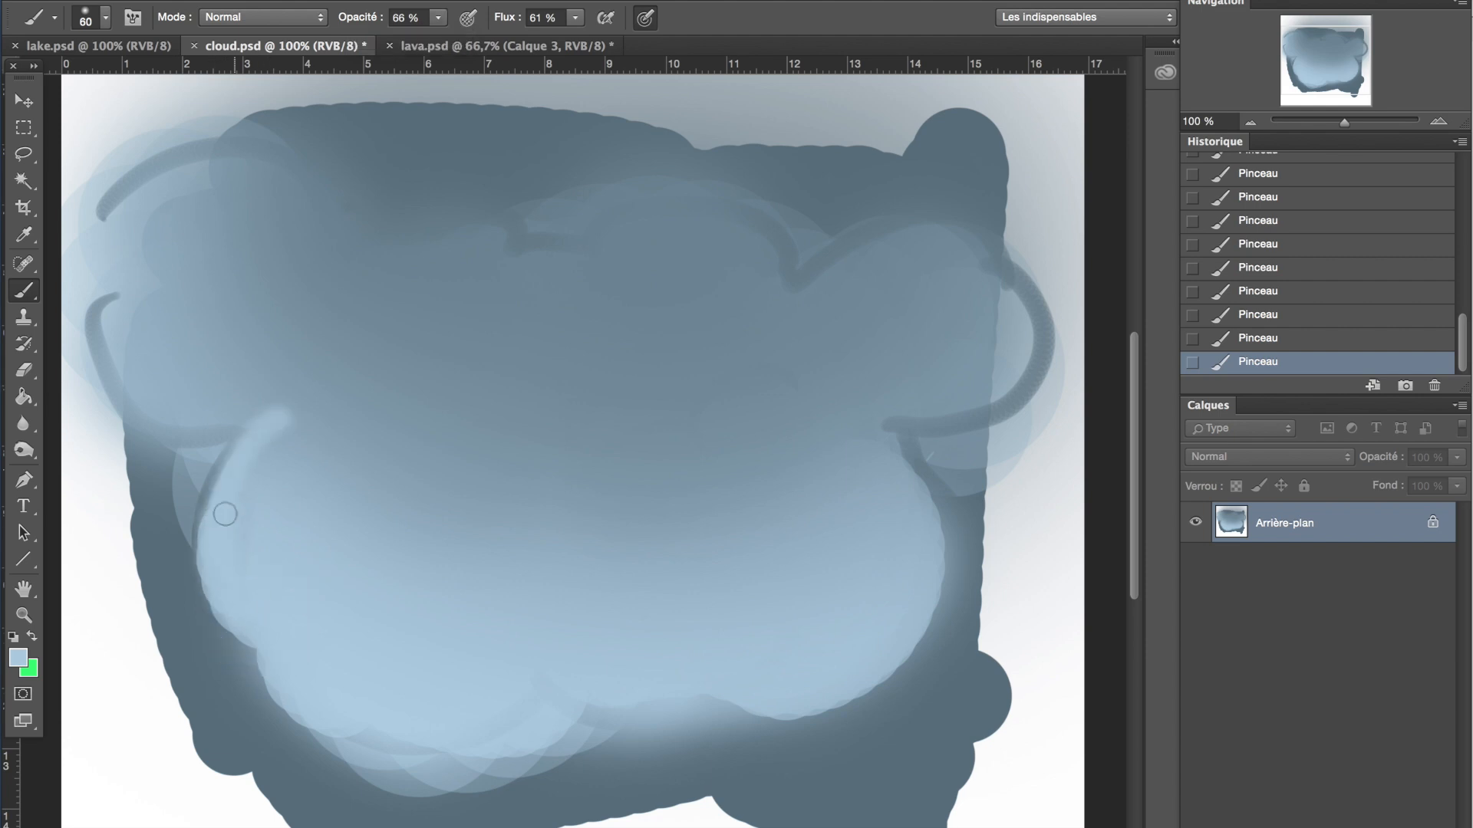
{"action": "mouse_move", "coordinate": [288, 418]}
{"action": "left_mouse_down"}
{"action": "mouse_move", "coordinate": [187, 433]}
{"action": "mouse_move", "coordinate": [129, 320]}
{"action": "left_mouse_up"}
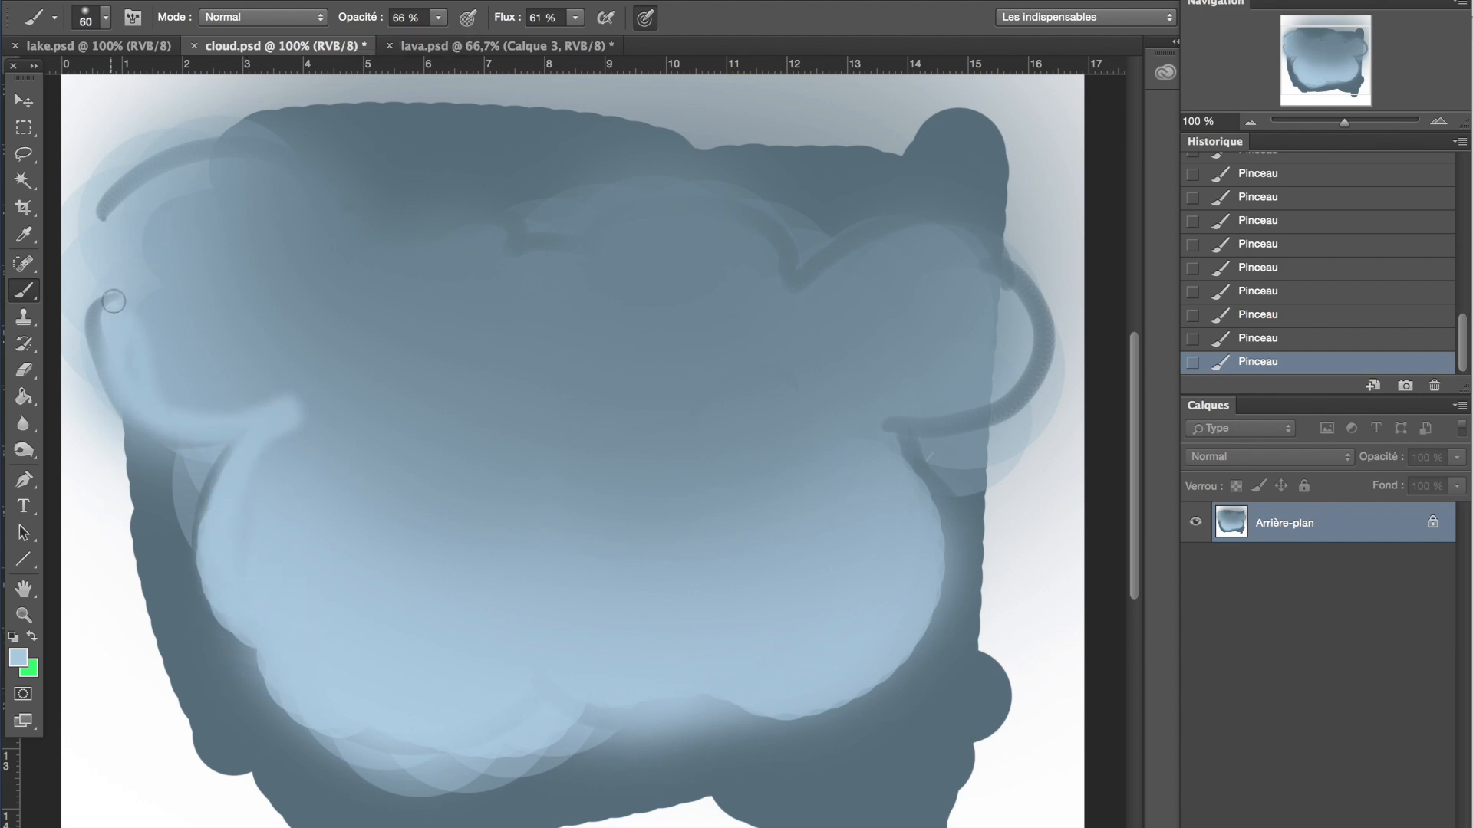
{"action": "mouse_move", "coordinate": [275, 429]}
{"action": "left_mouse_down"}
{"action": "mouse_move", "coordinate": [172, 427]}
{"action": "mouse_move", "coordinate": [107, 303]}
{"action": "left_mouse_up"}
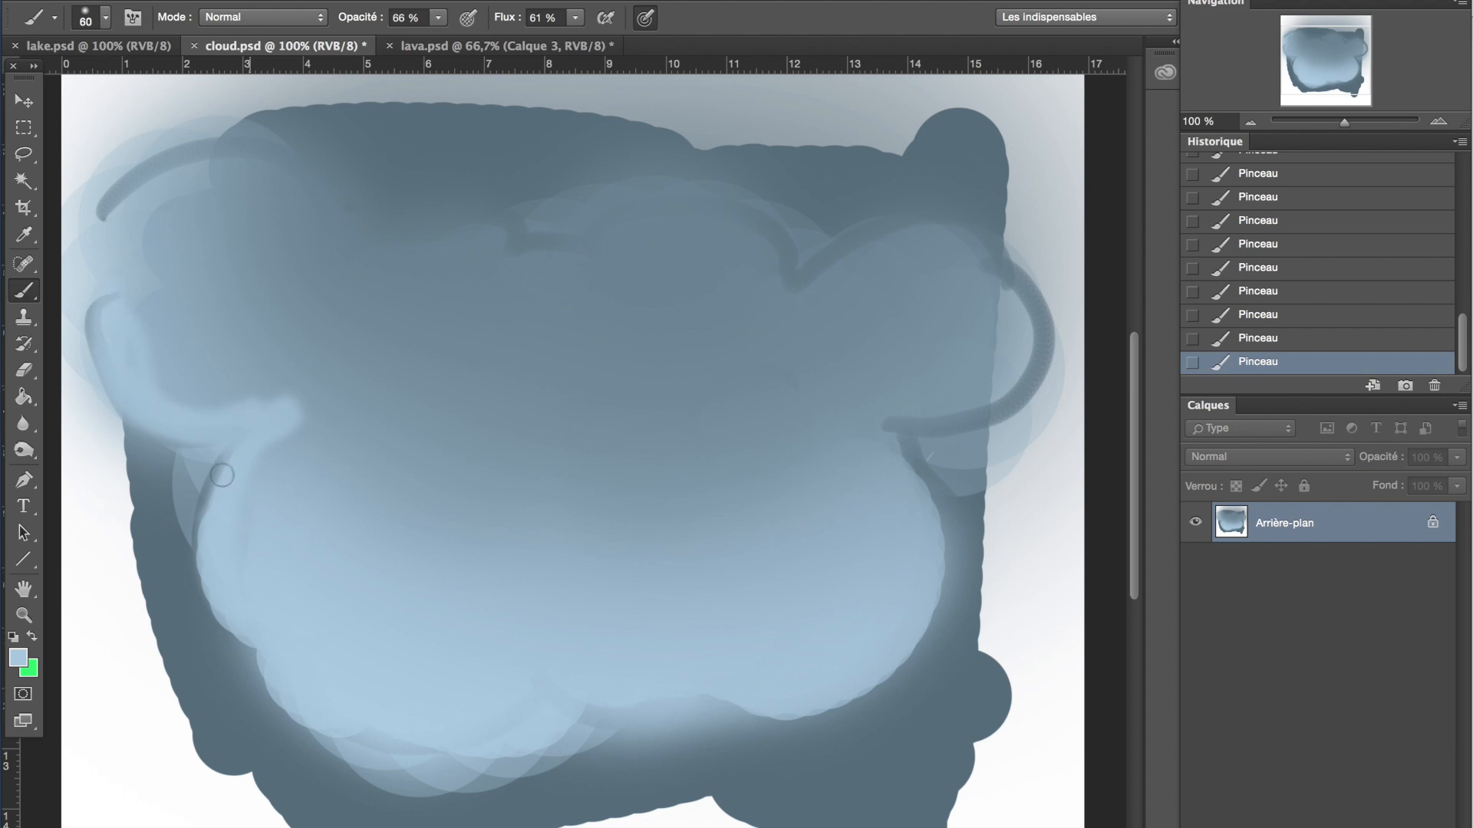
{"action": "mouse_move", "coordinate": [745, 701]}
{"action": "left_mouse_down"}
{"action": "mouse_move", "coordinate": [920, 633]}
{"action": "mouse_move", "coordinate": [872, 659]}
{"action": "mouse_move", "coordinate": [929, 536]}
{"action": "mouse_move", "coordinate": [866, 422]}
{"action": "mouse_move", "coordinate": [1020, 379]}
{"action": "mouse_move", "coordinate": [1028, 338]}
{"action": "mouse_move", "coordinate": [998, 269]}
{"action": "left_mouse_up"}
Enlarge the soft brush to 193 px and paint pale blue puffs over the cloud's lower, left and right parts
{"action": "left_click", "coordinate": [105, 17]}
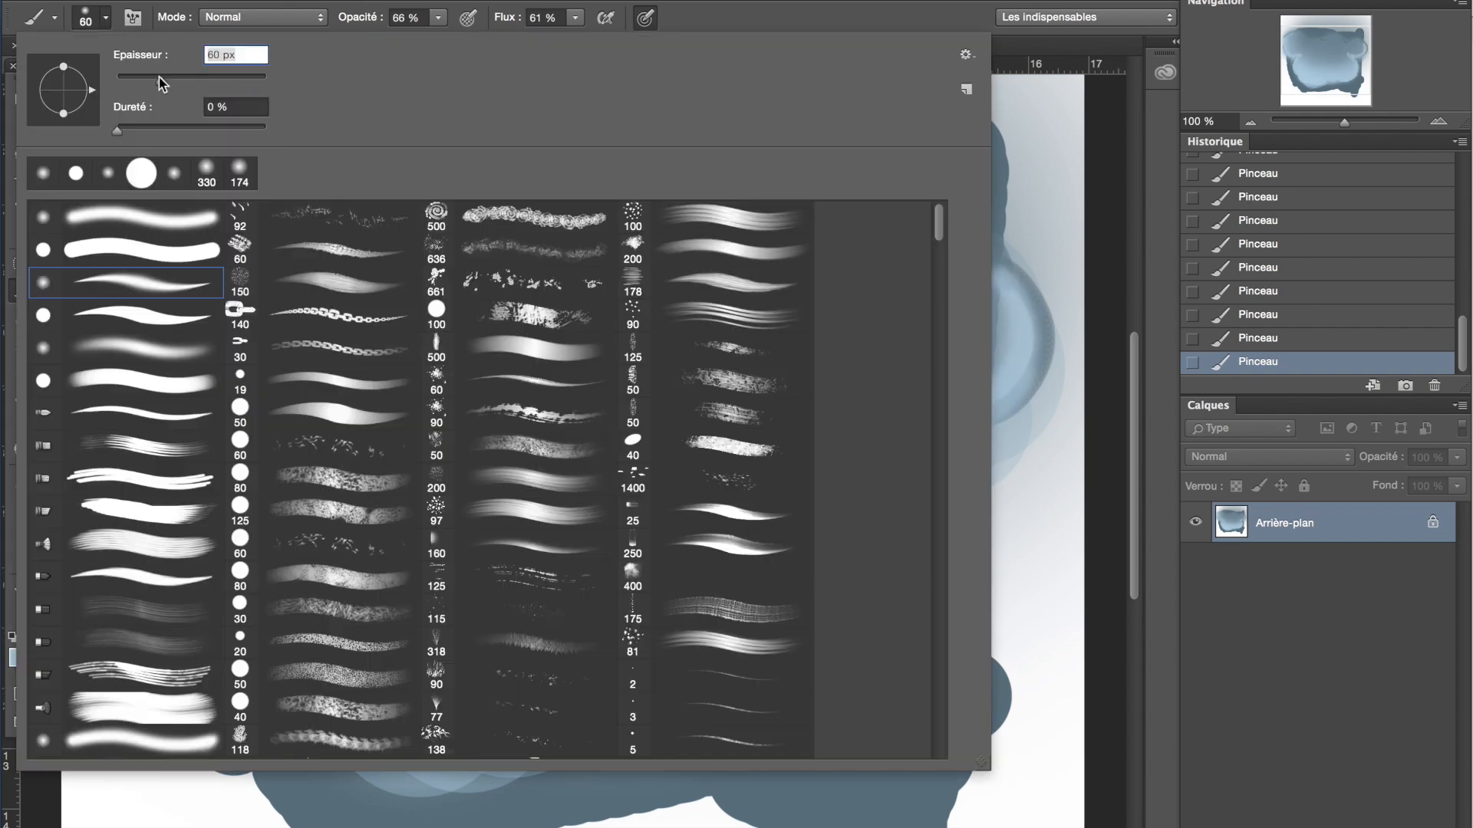
{"action": "left_click_drag", "start_coordinate": [192, 81], "coordinate": [213, 82]}
{"action": "left_click", "coordinate": [780, 9]}
{"action": "mouse_move", "coordinate": [844, 397]}
{"action": "left_mouse_down"}
{"action": "mouse_move", "coordinate": [874, 408]}
{"action": "mouse_move", "coordinate": [984, 379]}
{"action": "mouse_move", "coordinate": [815, 372]}
{"action": "left_mouse_up"}
{"action": "mouse_move", "coordinate": [480, 505]}
{"action": "left_mouse_down"}
{"action": "mouse_move", "coordinate": [490, 476]}
{"action": "mouse_move", "coordinate": [437, 499]}
{"action": "mouse_move", "coordinate": [395, 608]}
{"action": "mouse_move", "coordinate": [298, 532]}
{"action": "left_mouse_up"}
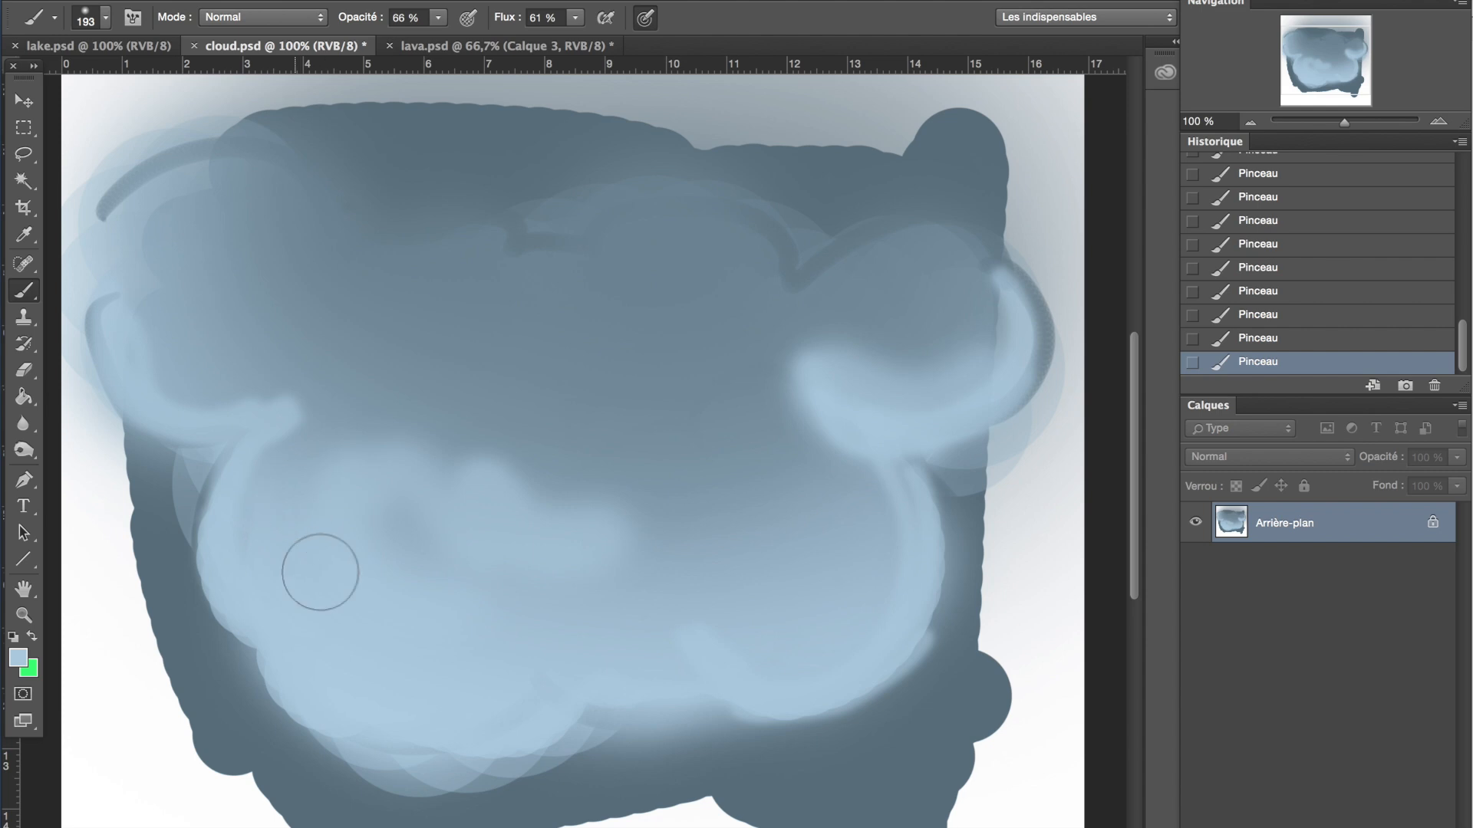
{"action": "left_click_drag", "start_coordinate": [591, 552], "coordinate": [741, 572]}
{"action": "mouse_move", "coordinate": [115, 223]}
{"action": "left_mouse_down"}
{"action": "mouse_move", "coordinate": [127, 311]}
{"action": "mouse_move", "coordinate": [221, 399]}
{"action": "mouse_move", "coordinate": [293, 355]}
{"action": "mouse_move", "coordinate": [368, 430]}
{"action": "mouse_move", "coordinate": [279, 433]}
{"action": "mouse_move", "coordinate": [330, 509]}
{"action": "mouse_move", "coordinate": [437, 490]}
{"action": "mouse_move", "coordinate": [353, 503]}
{"action": "mouse_move", "coordinate": [445, 420]}
{"action": "mouse_move", "coordinate": [507, 487]}
{"action": "mouse_move", "coordinate": [526, 455]}
{"action": "mouse_move", "coordinate": [624, 538]}
{"action": "mouse_move", "coordinate": [393, 613]}
{"action": "mouse_move", "coordinate": [379, 652]}
{"action": "left_mouse_up"}
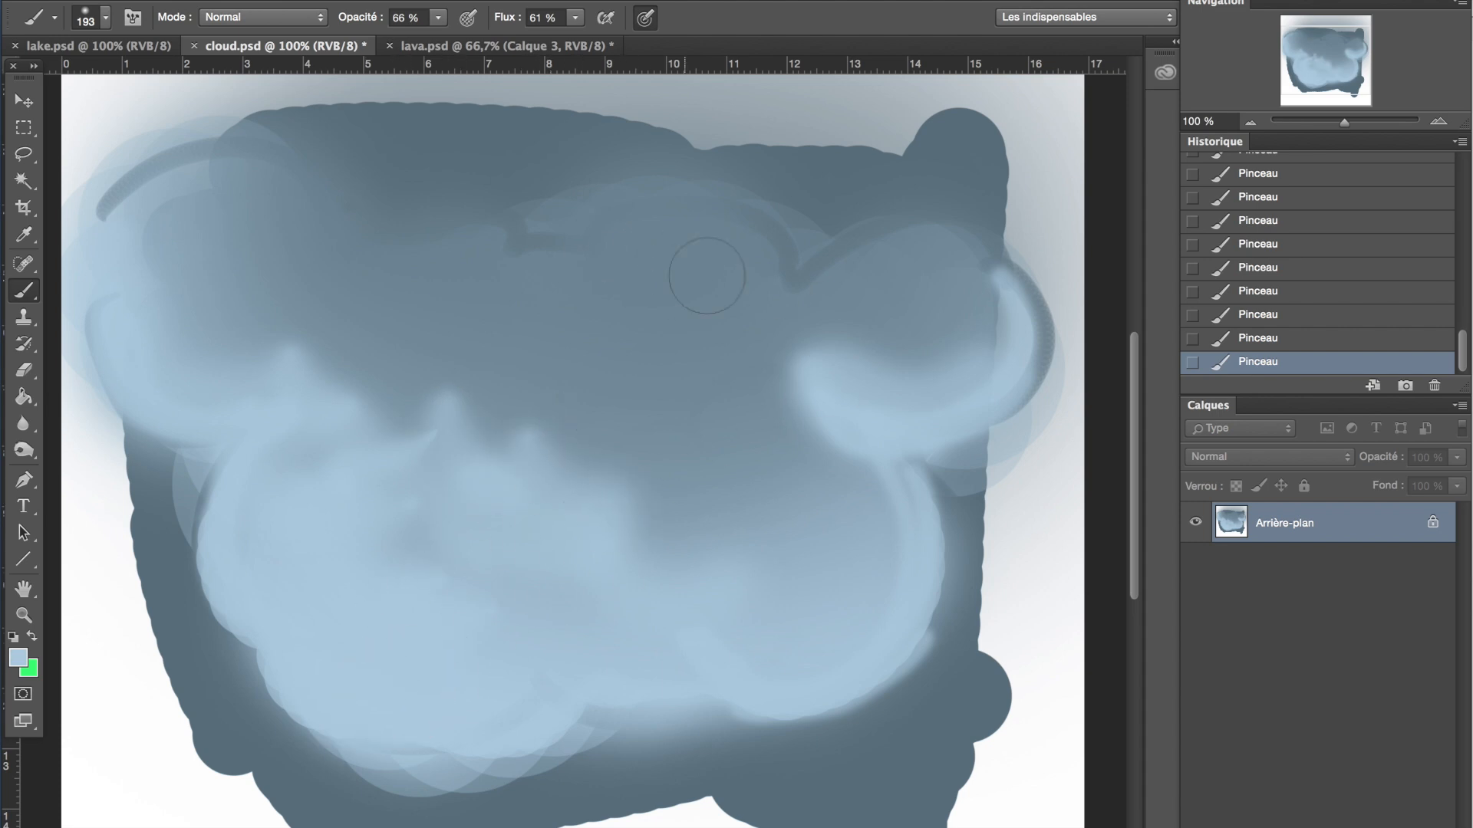
Choose a lighter blue foreground colour and paint highlights on the cloud's left side, lower edge and right puff
{"action": "left_click", "coordinate": [18, 657]}
{"action": "left_click_drag", "start_coordinate": [499, 211], "coordinate": [487, 197]}
{"action": "left_click", "coordinate": [941, 168]}
{"action": "mouse_move", "coordinate": [227, 572]}
{"action": "left_mouse_down"}
{"action": "mouse_move", "coordinate": [355, 690]}
{"action": "mouse_move", "coordinate": [525, 697]}
{"action": "mouse_move", "coordinate": [453, 486]}
{"action": "mouse_move", "coordinate": [460, 509]}
{"action": "mouse_move", "coordinate": [300, 384]}
{"action": "mouse_move", "coordinate": [115, 319]}
{"action": "mouse_move", "coordinate": [128, 276]}
{"action": "mouse_move", "coordinate": [292, 435]}
{"action": "mouse_move", "coordinate": [270, 434]}
{"action": "mouse_move", "coordinate": [188, 365]}
{"action": "mouse_move", "coordinate": [231, 243]}
{"action": "mouse_move", "coordinate": [197, 204]}
{"action": "mouse_move", "coordinate": [307, 198]}
{"action": "left_mouse_up"}
{"action": "mouse_move", "coordinate": [871, 379]}
{"action": "left_mouse_down"}
{"action": "mouse_move", "coordinate": [782, 309]}
{"action": "mouse_move", "coordinate": [893, 365]}
{"action": "mouse_move", "coordinate": [823, 263]}
{"action": "left_mouse_up"}
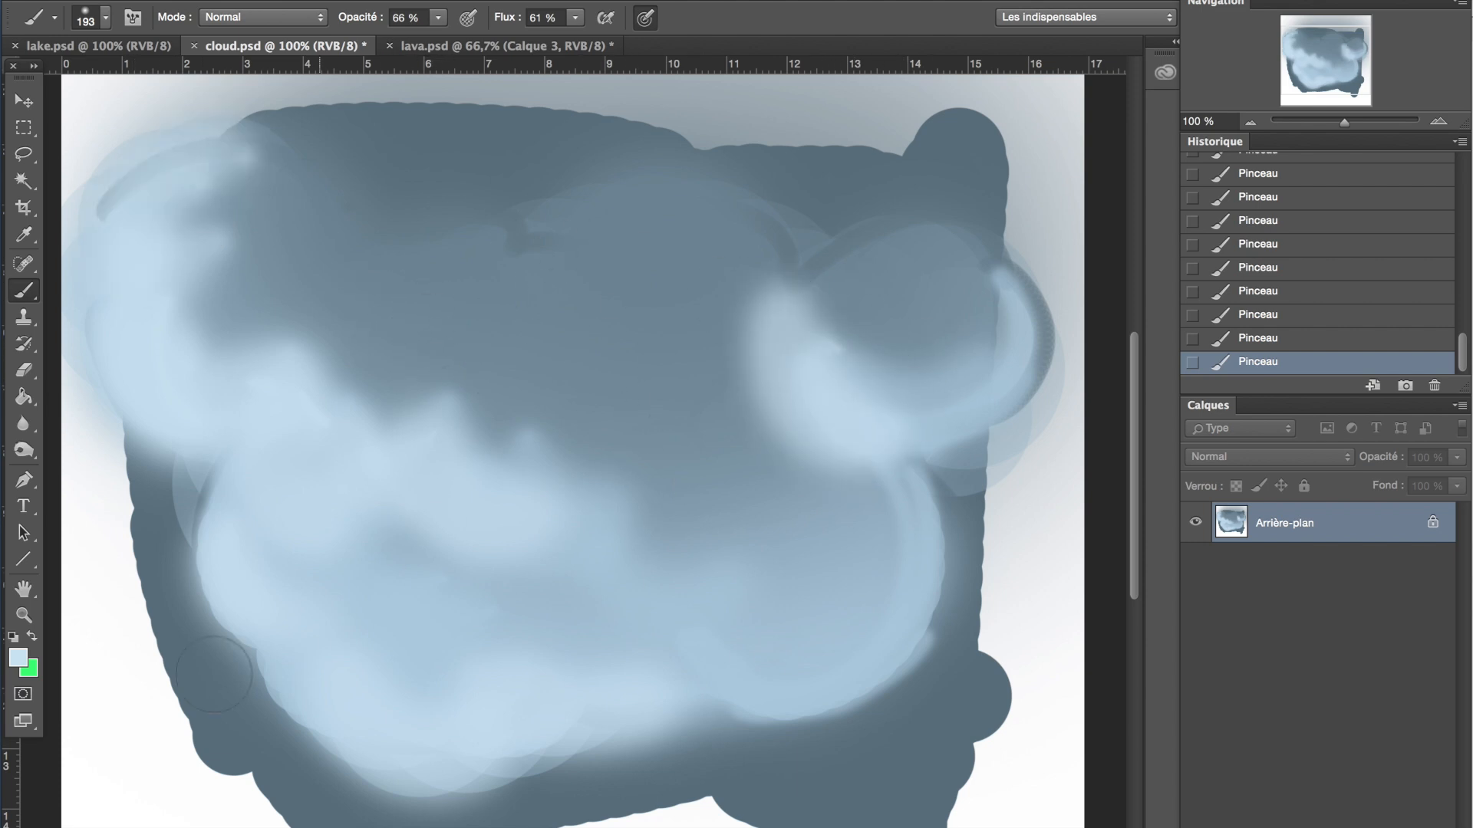
Sample the slate blue background and paint dark soft shadows between the puffs in the cloud's upper and central areas
{"action": "left_click", "coordinate": [892, 763], "text": "alt"}
{"action": "mouse_move", "coordinate": [270, 190]}
{"action": "left_mouse_down"}
{"action": "mouse_move", "coordinate": [277, 254]}
{"action": "mouse_move", "coordinate": [226, 148]}
{"action": "mouse_move", "coordinate": [308, 215]}
{"action": "left_mouse_up"}
{"action": "mouse_move", "coordinate": [422, 333]}
{"action": "left_mouse_down"}
{"action": "mouse_move", "coordinate": [501, 403]}
{"action": "mouse_move", "coordinate": [563, 234]}
{"action": "mouse_move", "coordinate": [735, 304]}
{"action": "mouse_move", "coordinate": [806, 254]}
{"action": "mouse_move", "coordinate": [883, 319]}
{"action": "mouse_move", "coordinate": [819, 322]}
{"action": "left_mouse_up"}
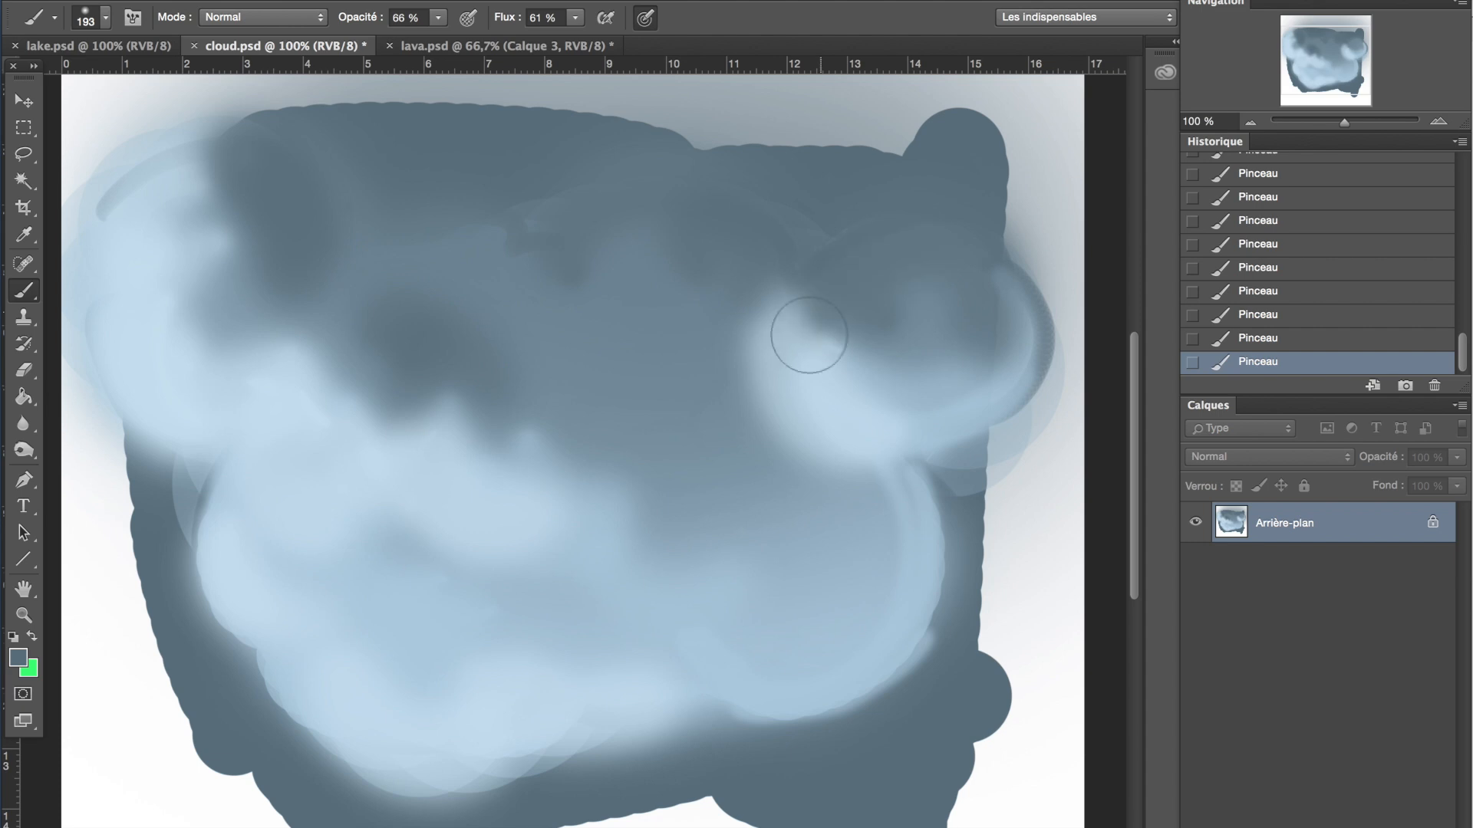
{"action": "mouse_move", "coordinate": [654, 582]}
{"action": "left_mouse_down"}
{"action": "mouse_move", "coordinate": [671, 486]}
{"action": "mouse_move", "coordinate": [564, 431]}
{"action": "left_mouse_up"}
{"action": "left_click_drag", "start_coordinate": [619, 327], "coordinate": [854, 552]}
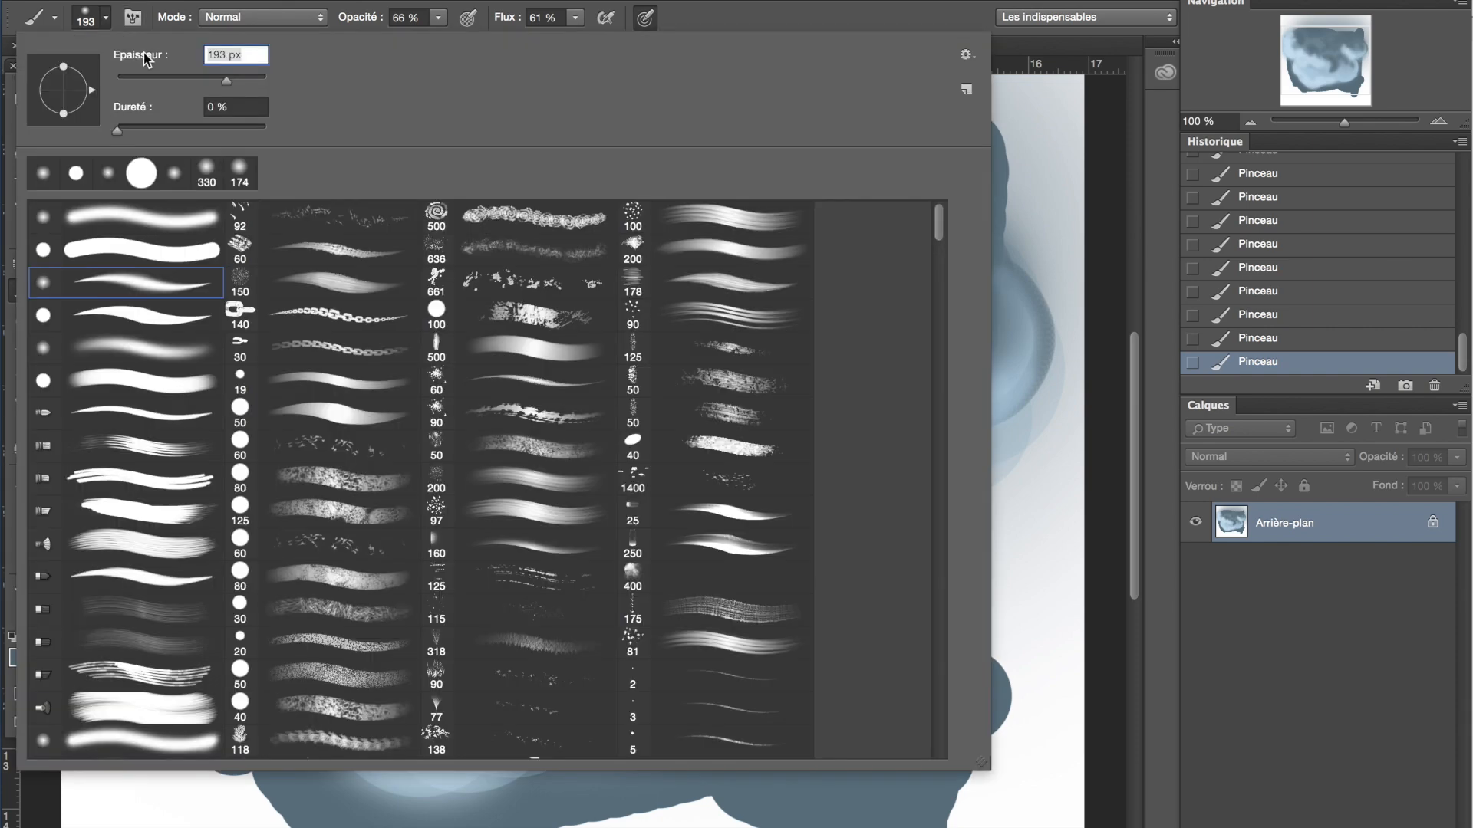
Reduce the brush to 101 px, sample the light blue and add small puff details on the cloud's left side
{"action": "left_click", "coordinate": [105, 17]}
{"action": "key", "text": "Return"}
{"action": "left_click", "coordinate": [575, 17]}
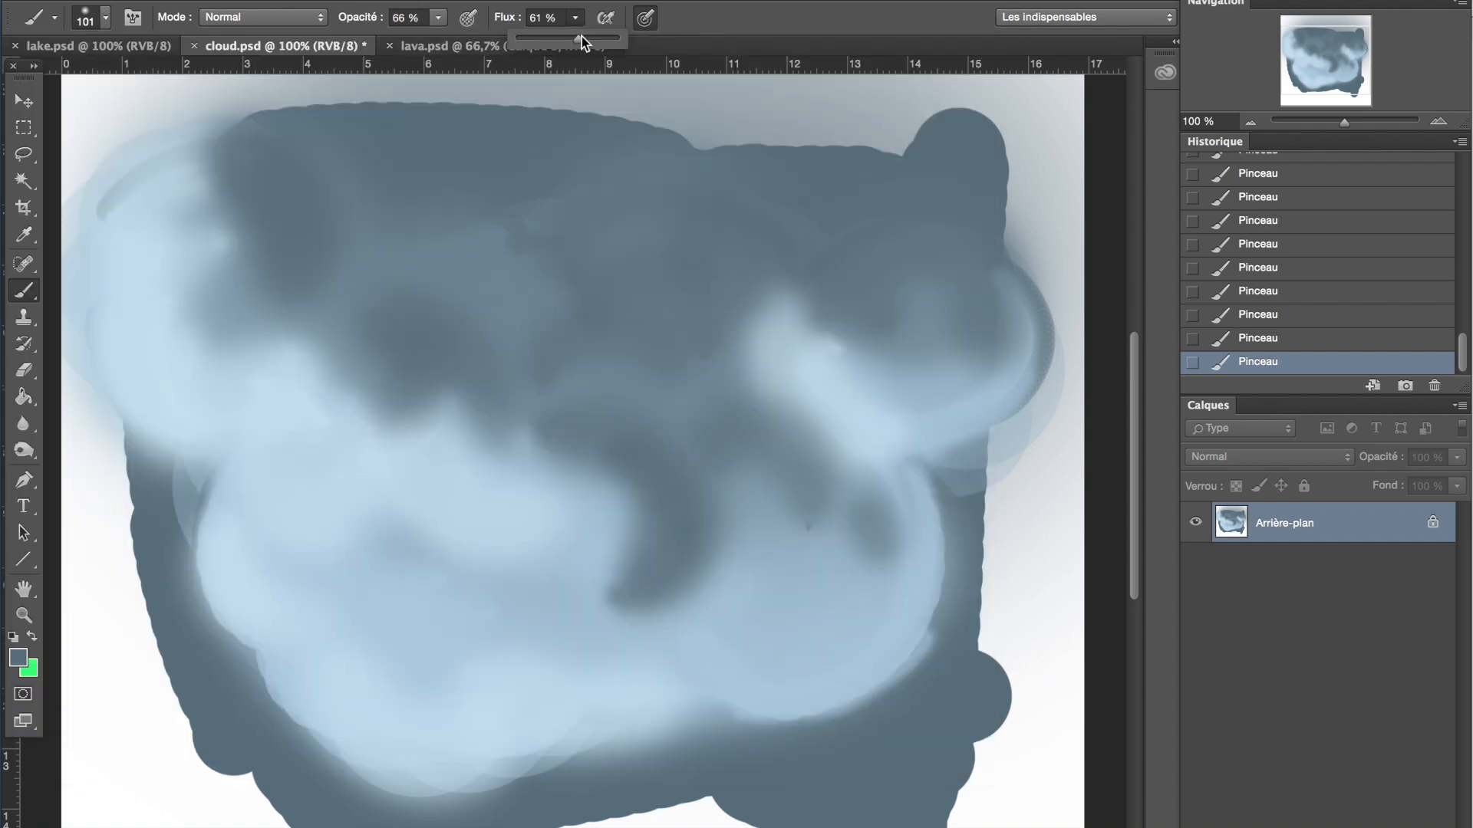
{"action": "left_click", "coordinate": [212, 567], "text": "alt"}
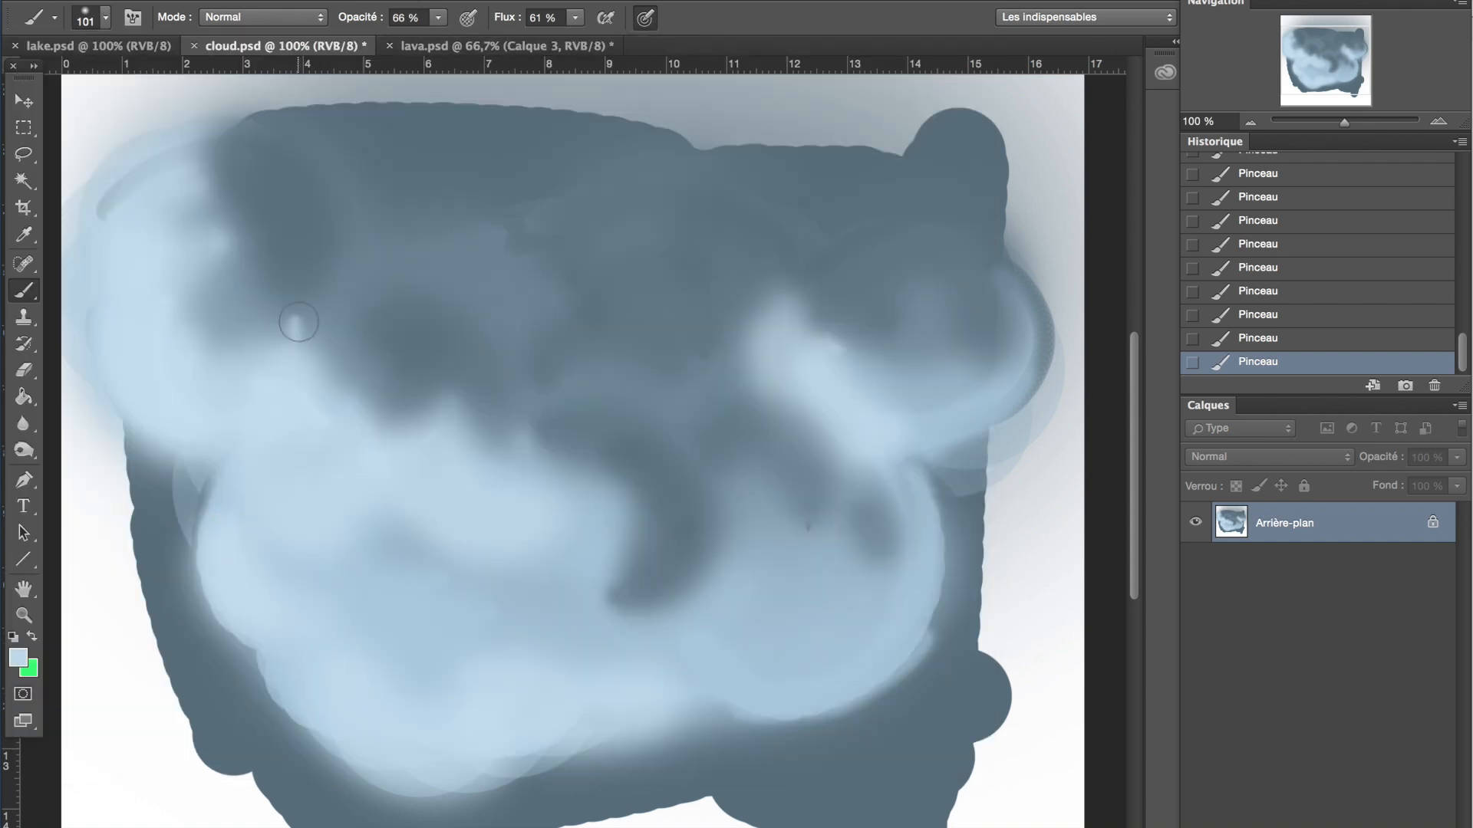
{"action": "mouse_move", "coordinate": [317, 320]}
{"action": "left_mouse_down"}
{"action": "mouse_move", "coordinate": [286, 361]}
{"action": "mouse_move", "coordinate": [286, 339]}
{"action": "left_mouse_up"}
{"action": "left_click_drag", "start_coordinate": [211, 546], "coordinate": [184, 453]}
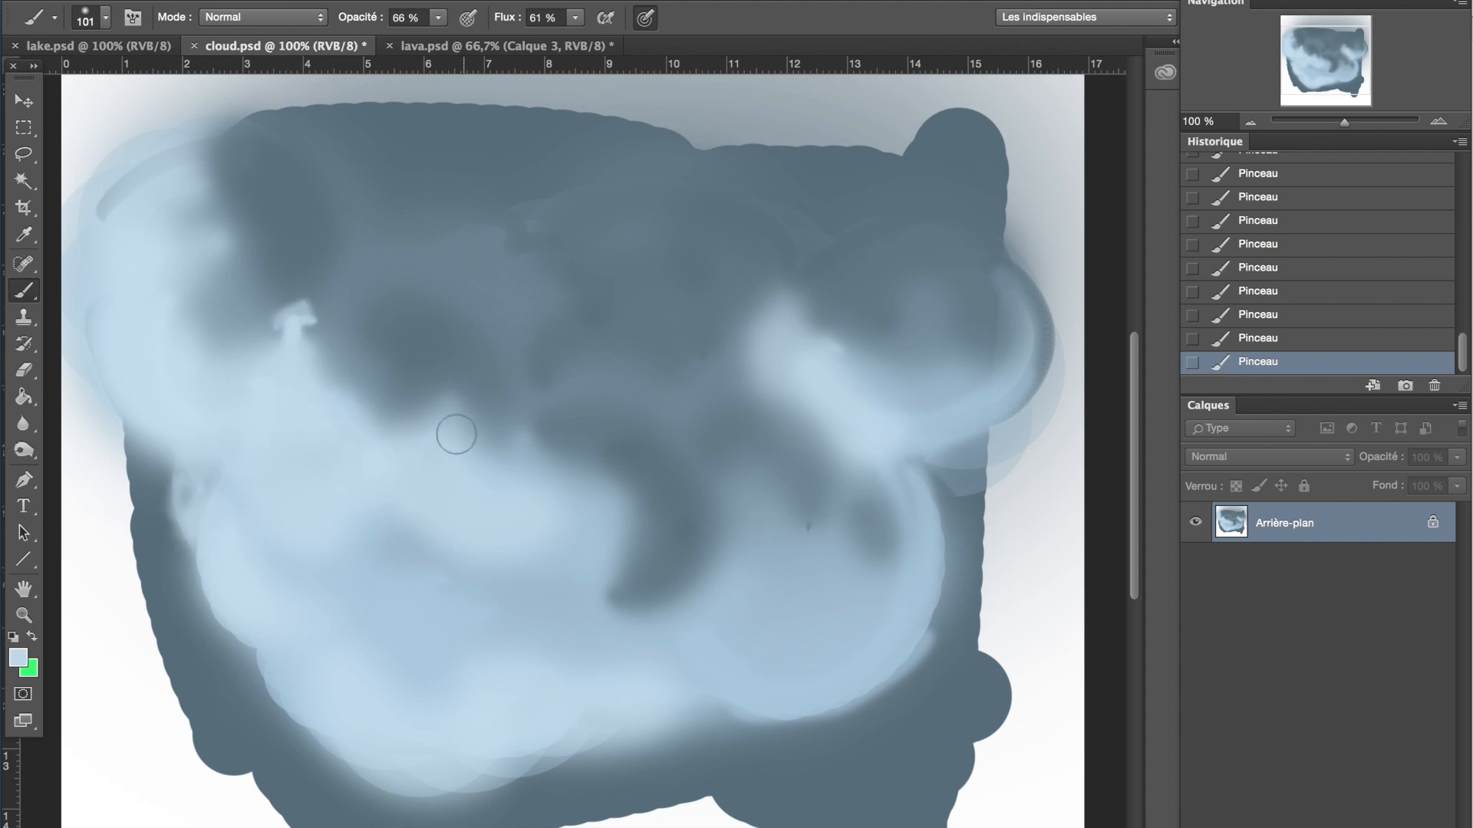
Paint small curled puff edges and grey-blue tones through the middle of the cloud
{"action": "mouse_move", "coordinate": [448, 382]}
{"action": "left_mouse_down"}
{"action": "mouse_move", "coordinate": [457, 460]}
{"action": "mouse_move", "coordinate": [391, 390]}
{"action": "mouse_move", "coordinate": [387, 437]}
{"action": "left_mouse_up"}
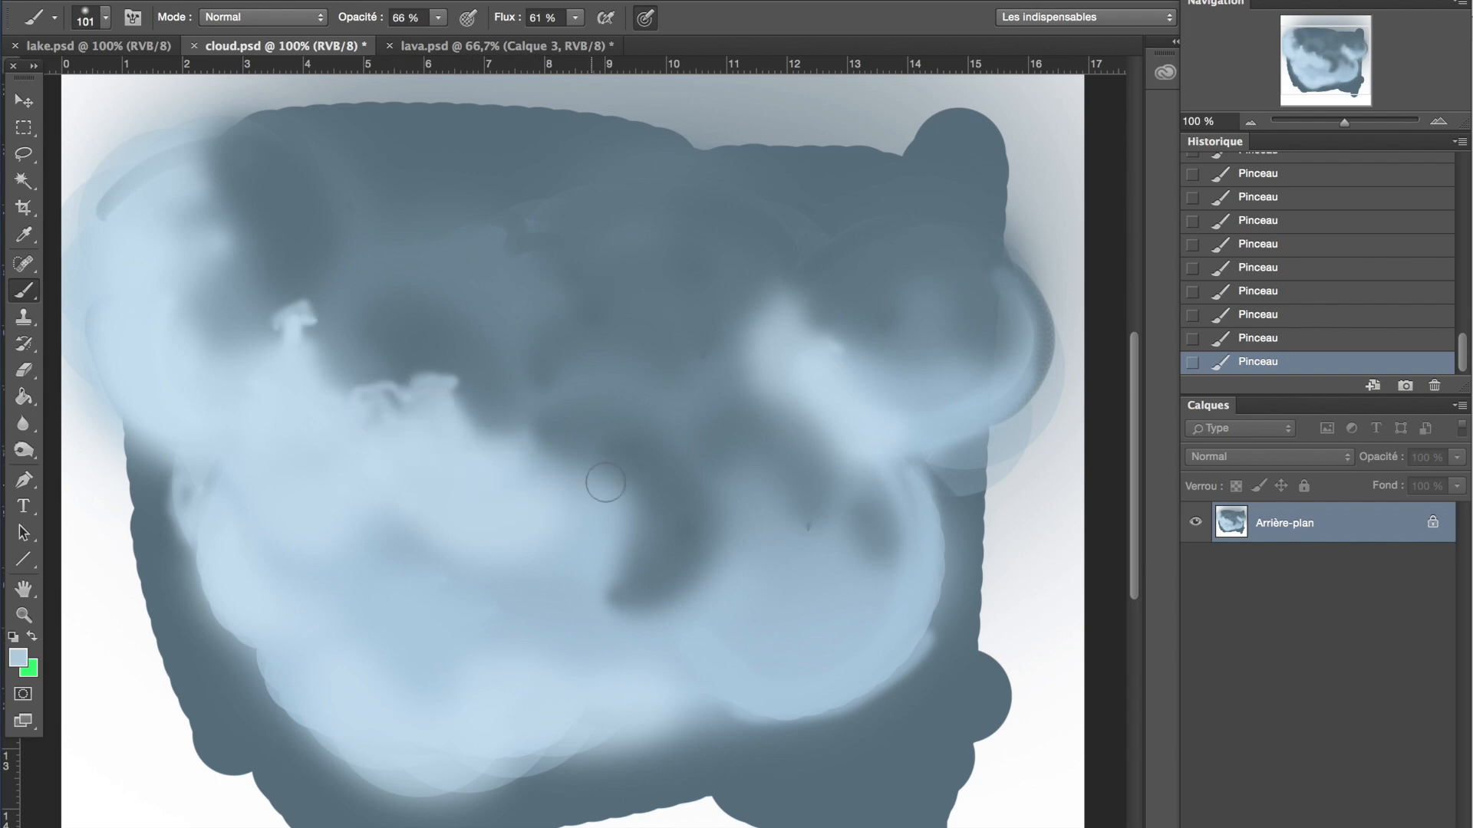
{"action": "left_click_drag", "start_coordinate": [629, 494], "coordinate": [634, 523]}
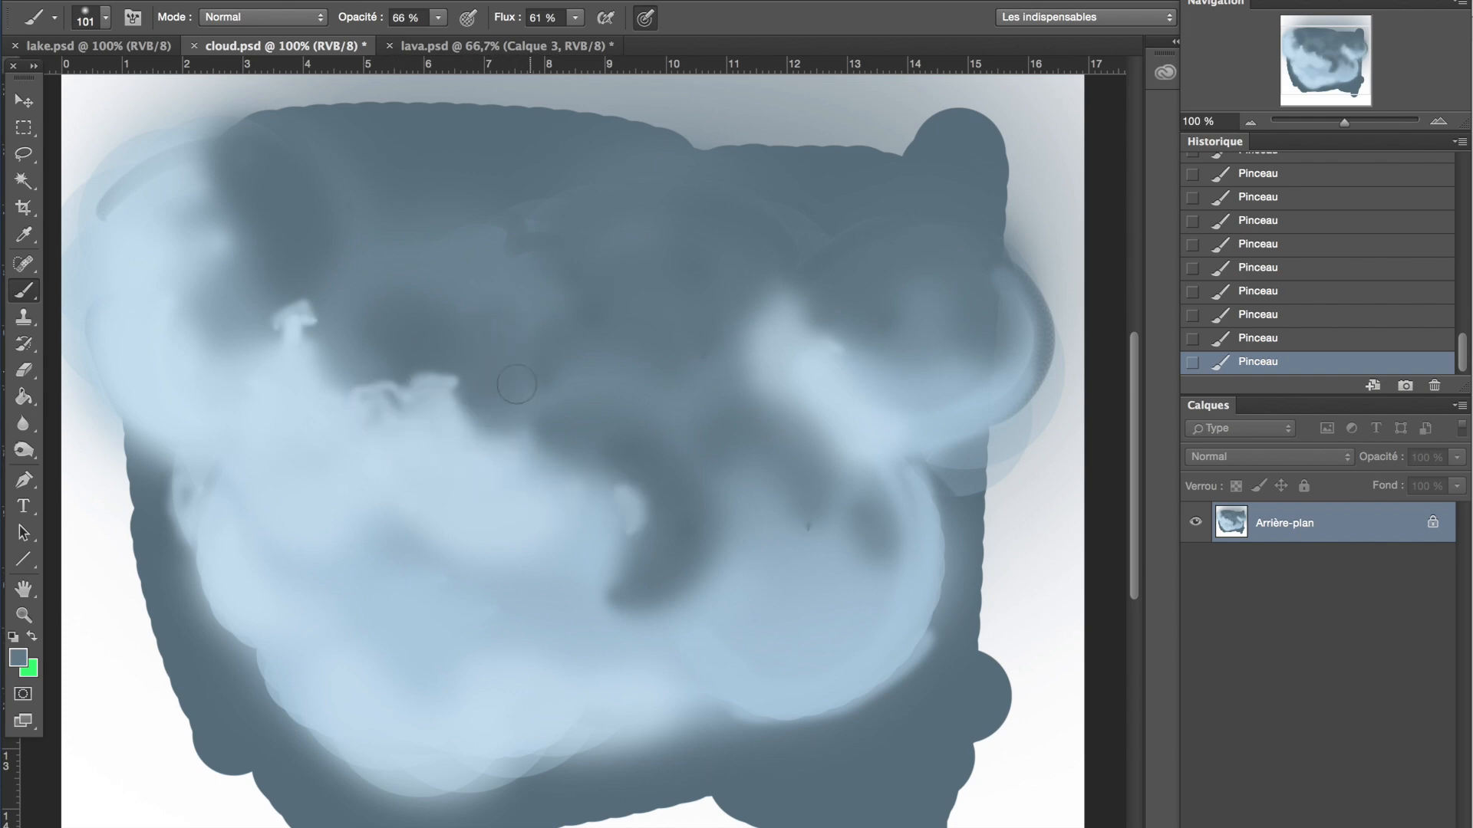
{"action": "mouse_move", "coordinate": [541, 331]}
{"action": "left_mouse_down"}
{"action": "mouse_move", "coordinate": [529, 276]}
{"action": "mouse_move", "coordinate": [545, 315]}
{"action": "mouse_move", "coordinate": [537, 372]}
{"action": "mouse_move", "coordinate": [590, 403]}
{"action": "mouse_move", "coordinate": [564, 283]}
{"action": "mouse_move", "coordinate": [456, 246]}
{"action": "left_mouse_up"}
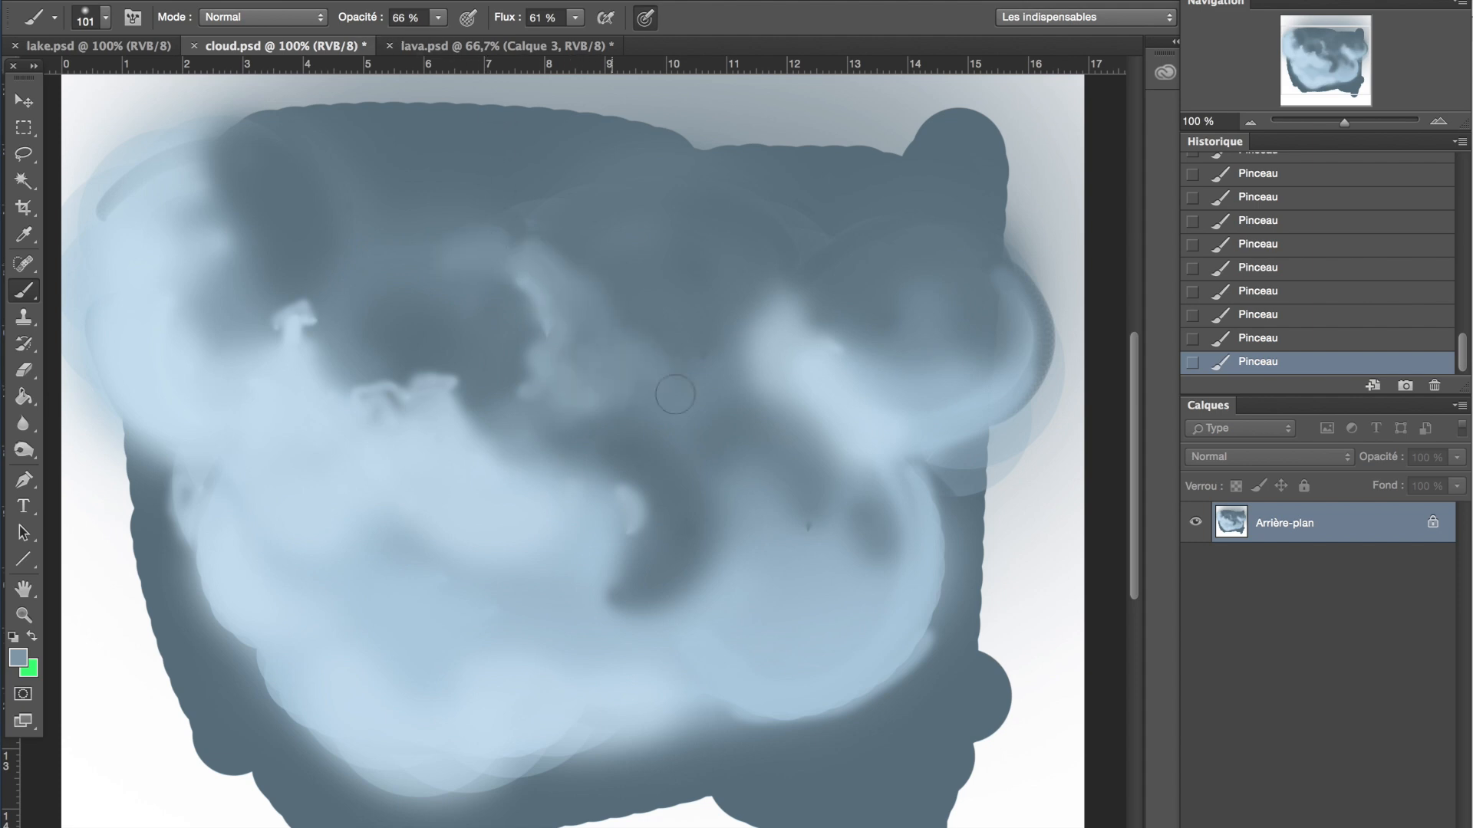
{"action": "mouse_move", "coordinate": [595, 476]}
{"action": "left_mouse_down"}
{"action": "mouse_move", "coordinate": [491, 565]}
{"action": "mouse_move", "coordinate": [428, 571]}
{"action": "mouse_move", "coordinate": [478, 517]}
{"action": "mouse_move", "coordinate": [446, 549]}
{"action": "mouse_move", "coordinate": [510, 536]}
{"action": "left_mouse_up"}
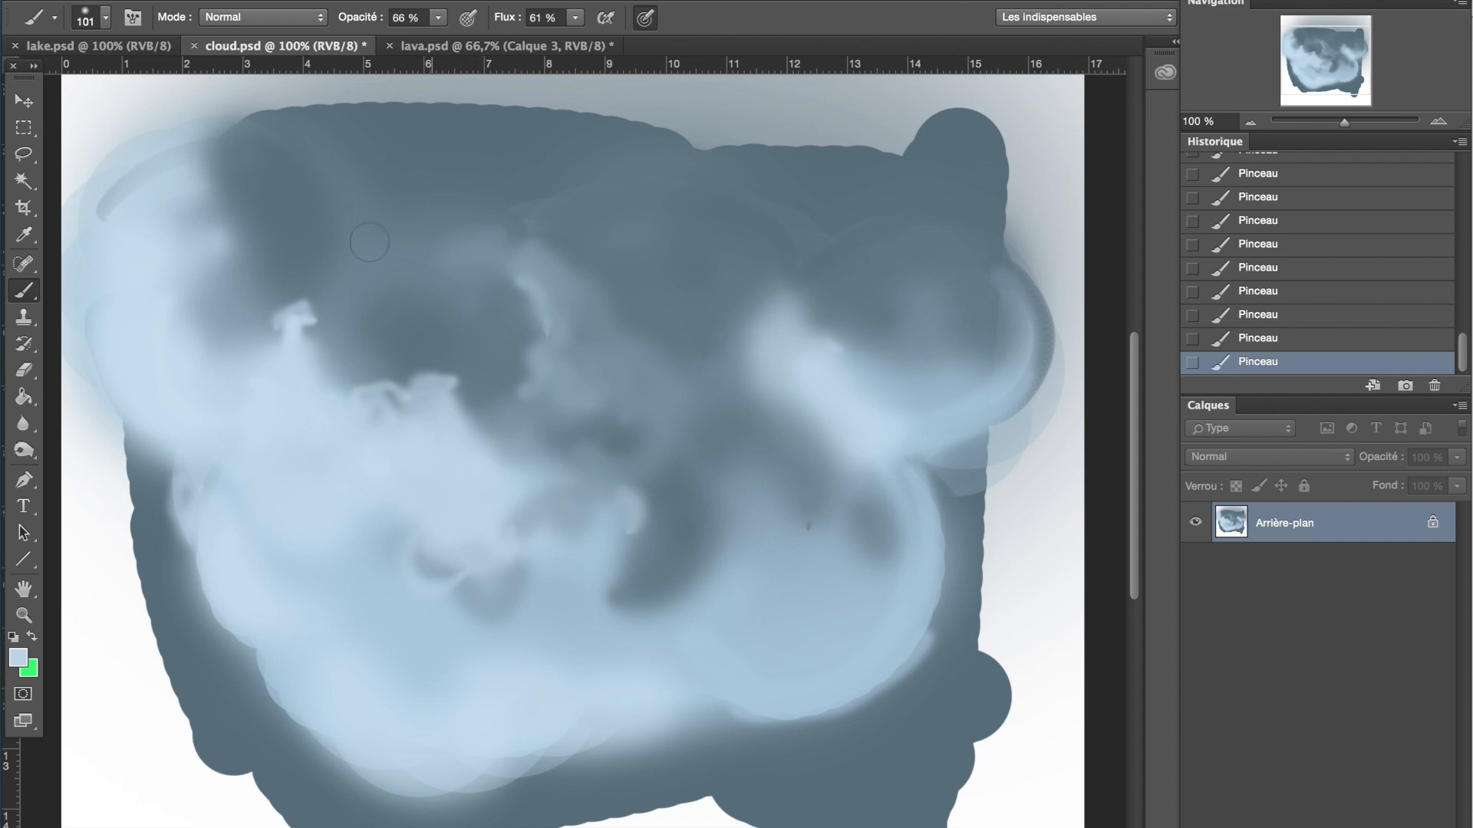
Switch to the lake.psd document and set the brush opacity and flow to 100%
{"action": "left_click", "coordinate": [115, 46]}
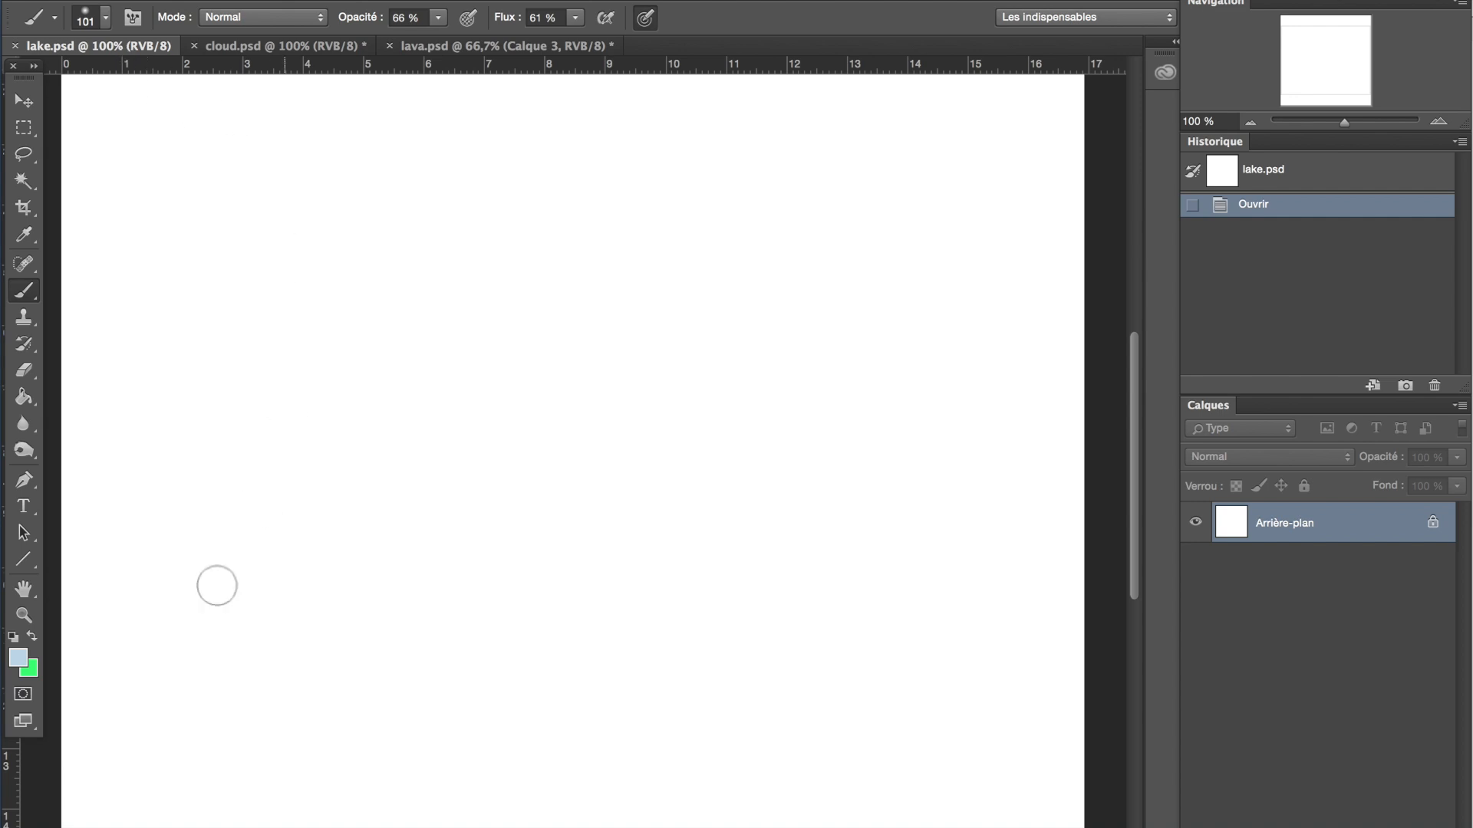
{"action": "left_click_drag", "start_coordinate": [440, 39], "coordinate": [625, 43]}
{"action": "left_click", "coordinate": [575, 18]}
Set the foreground colour to a dark green
{"action": "left_click", "coordinate": [16, 664]}
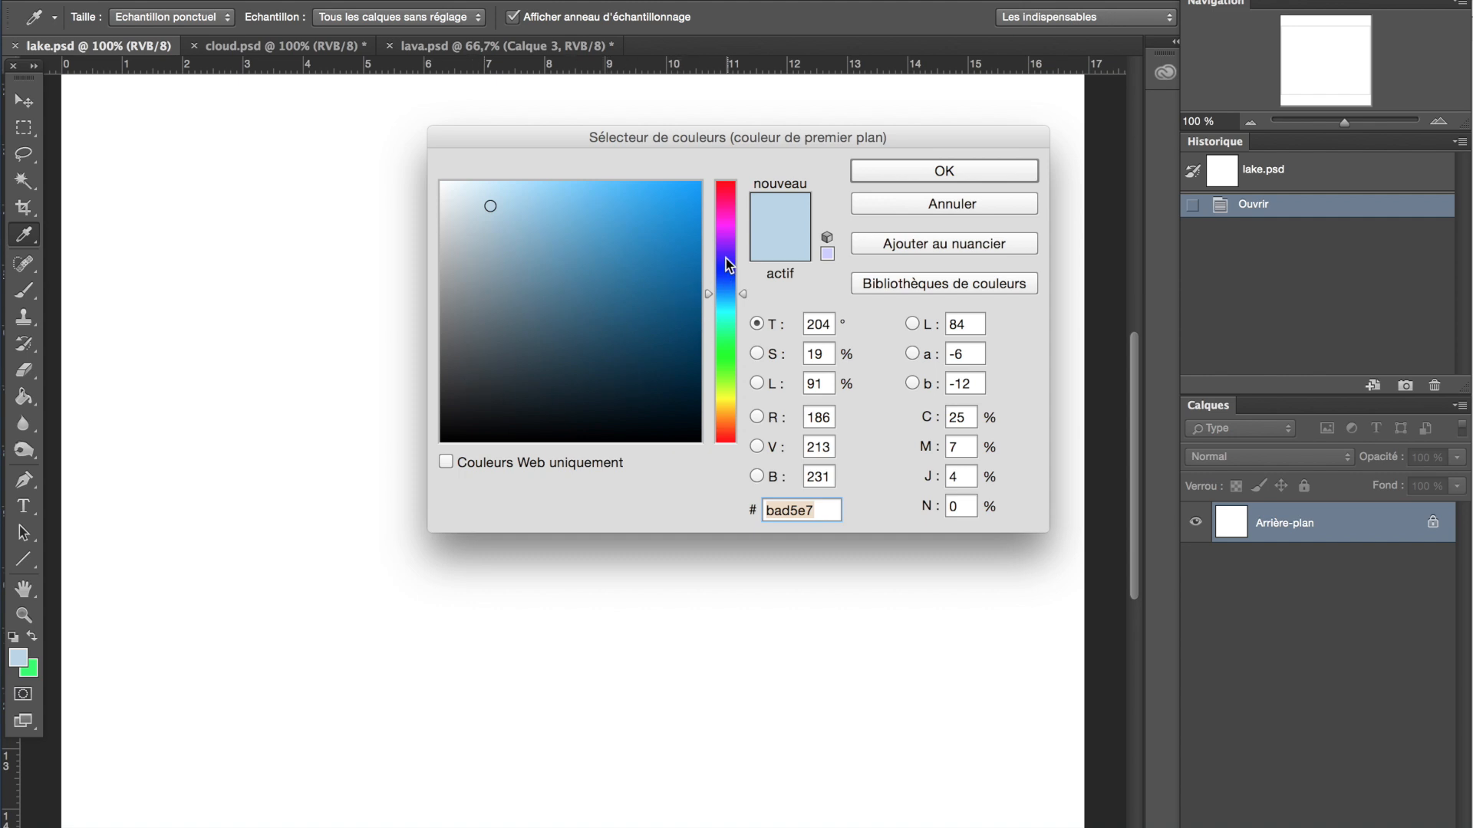
{"action": "left_click_drag", "start_coordinate": [732, 369], "coordinate": [721, 328]}
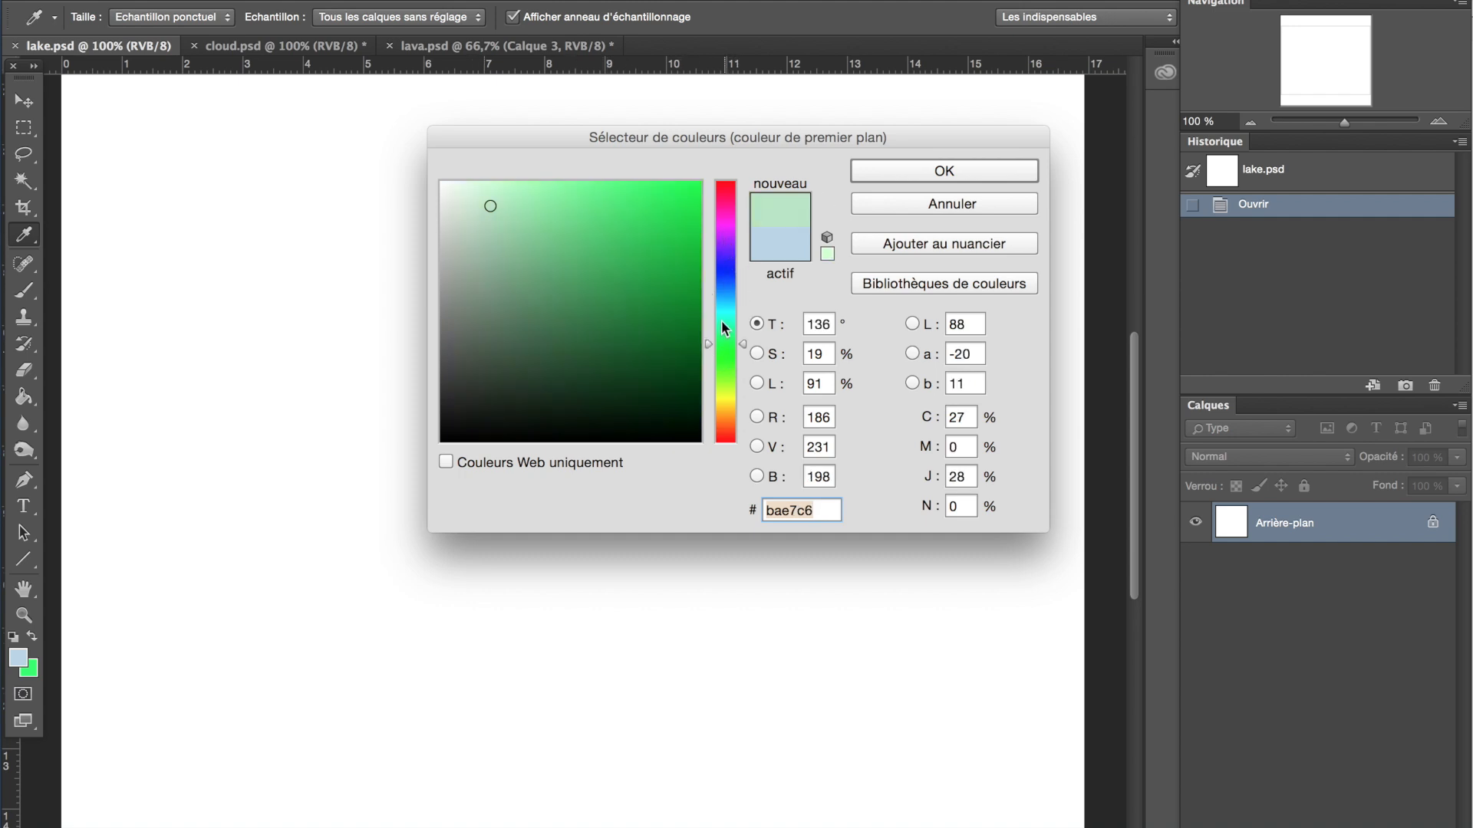
{"action": "left_click_drag", "start_coordinate": [658, 366], "coordinate": [640, 353]}
{"action": "left_click", "coordinate": [899, 171]}
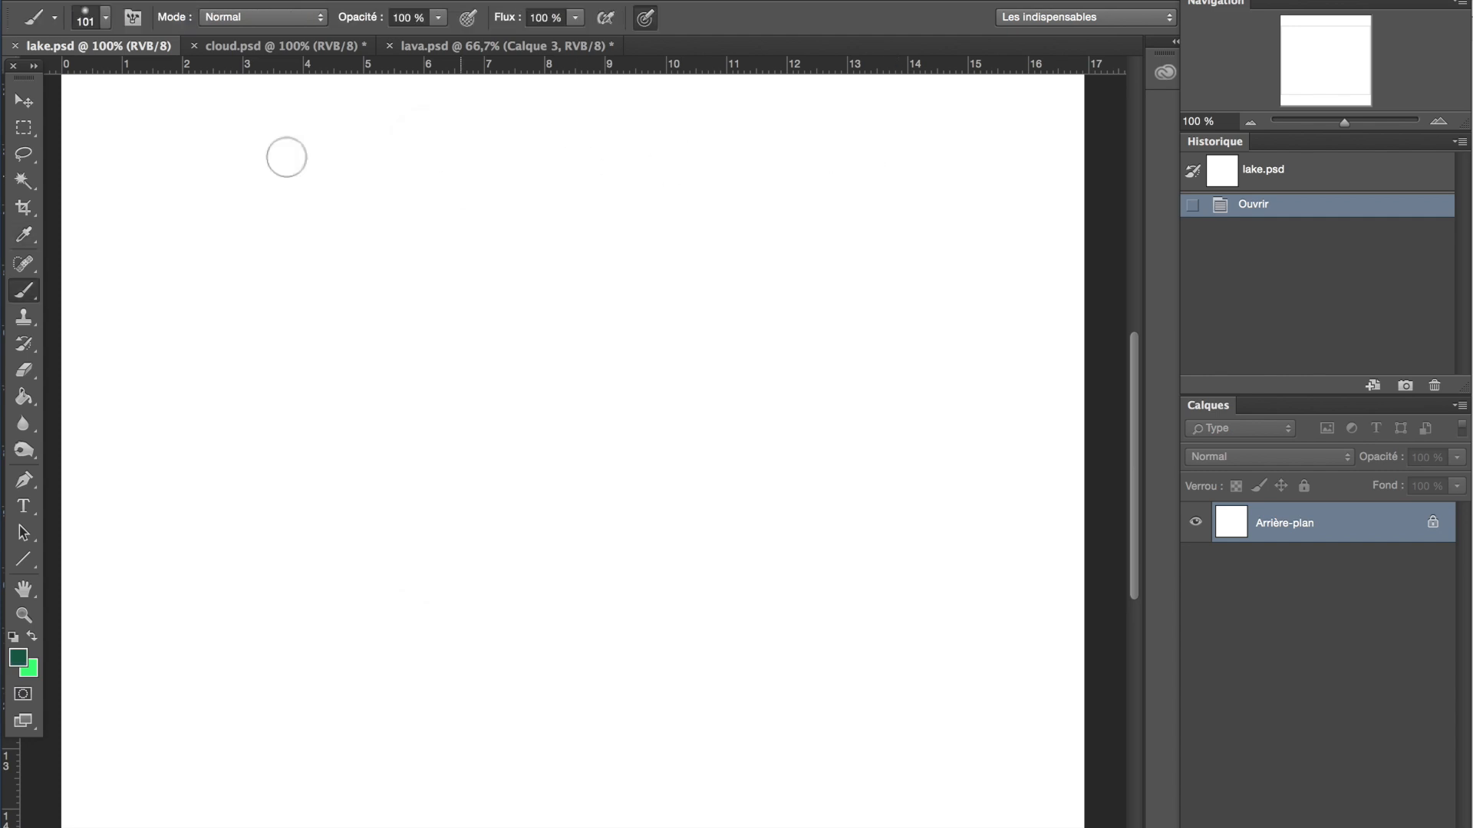
Select a hard round brush at 399 px and block in a dark green vertical mass and a wide ground band
{"action": "left_click", "coordinate": [105, 17]}
{"action": "left_click", "coordinate": [143, 183]}
{"action": "left_click", "coordinate": [243, 81]}
{"action": "left_click", "coordinate": [771, 29]}
{"action": "mouse_move", "coordinate": [271, 586]}
{"action": "left_mouse_down"}
{"action": "mouse_move", "coordinate": [777, 583]}
{"action": "mouse_move", "coordinate": [860, 632]}
{"action": "mouse_move", "coordinate": [870, 544]}
{"action": "mouse_move", "coordinate": [675, 648]}
{"action": "left_mouse_up"}
{"action": "mouse_move", "coordinate": [598, 541]}
{"action": "left_mouse_down"}
{"action": "mouse_move", "coordinate": [595, 115]}
{"action": "mouse_move", "coordinate": [746, 329]}
{"action": "mouse_move", "coordinate": [598, 306]}
{"action": "mouse_move", "coordinate": [493, 519]}
{"action": "left_mouse_up"}
{"action": "mouse_move", "coordinate": [1036, 624]}
{"action": "left_mouse_down"}
{"action": "mouse_move", "coordinate": [1028, 568]}
{"action": "mouse_move", "coordinate": [139, 606]}
{"action": "left_mouse_up"}
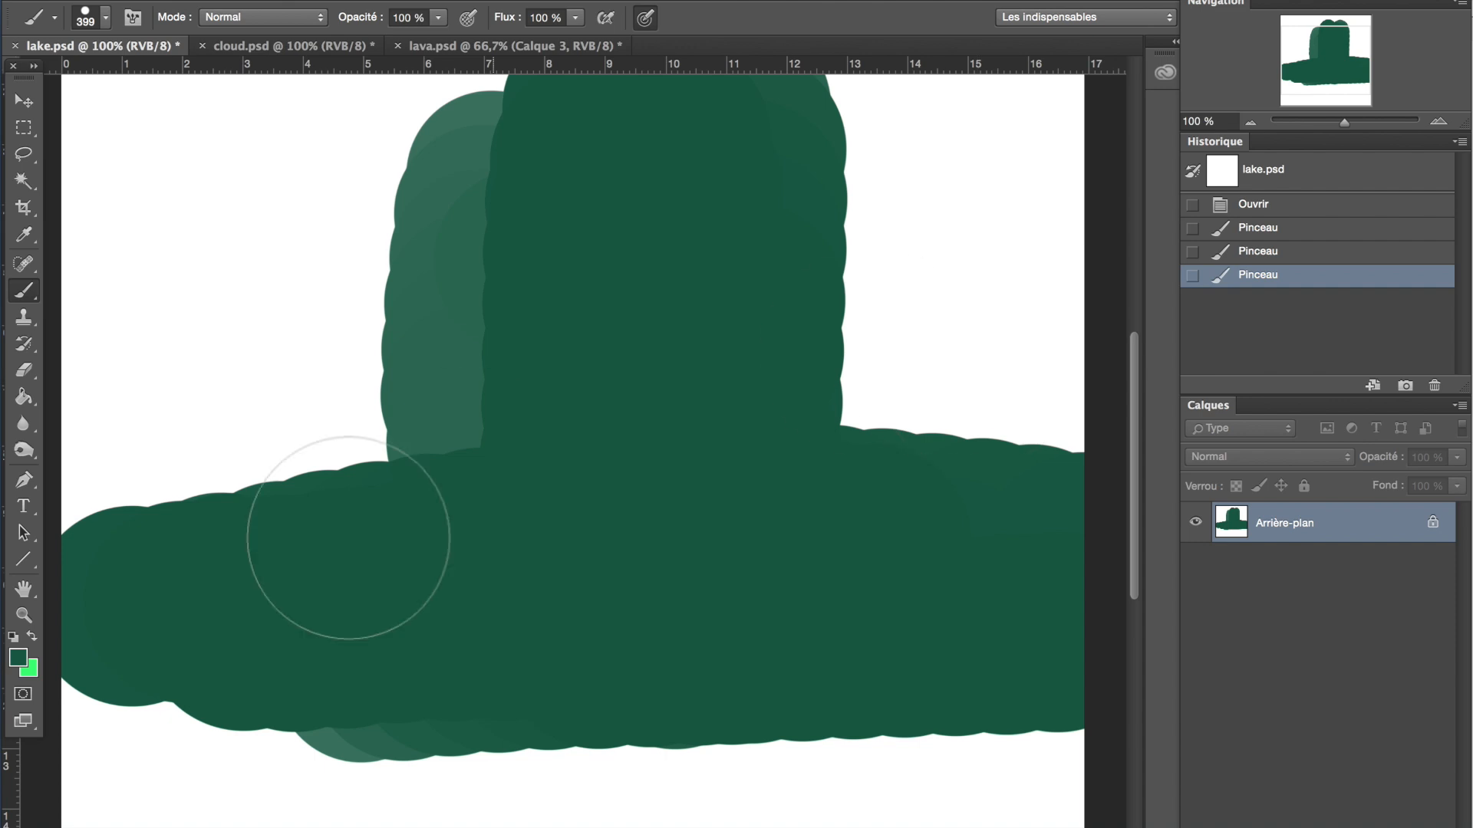
Shift the foreground colour to dark teal and lower the brush flow to 32%
{"action": "left_click", "coordinate": [18, 657]}
{"action": "left_click_drag", "start_coordinate": [732, 322], "coordinate": [729, 309]}
{"action": "left_click", "coordinate": [905, 165]}
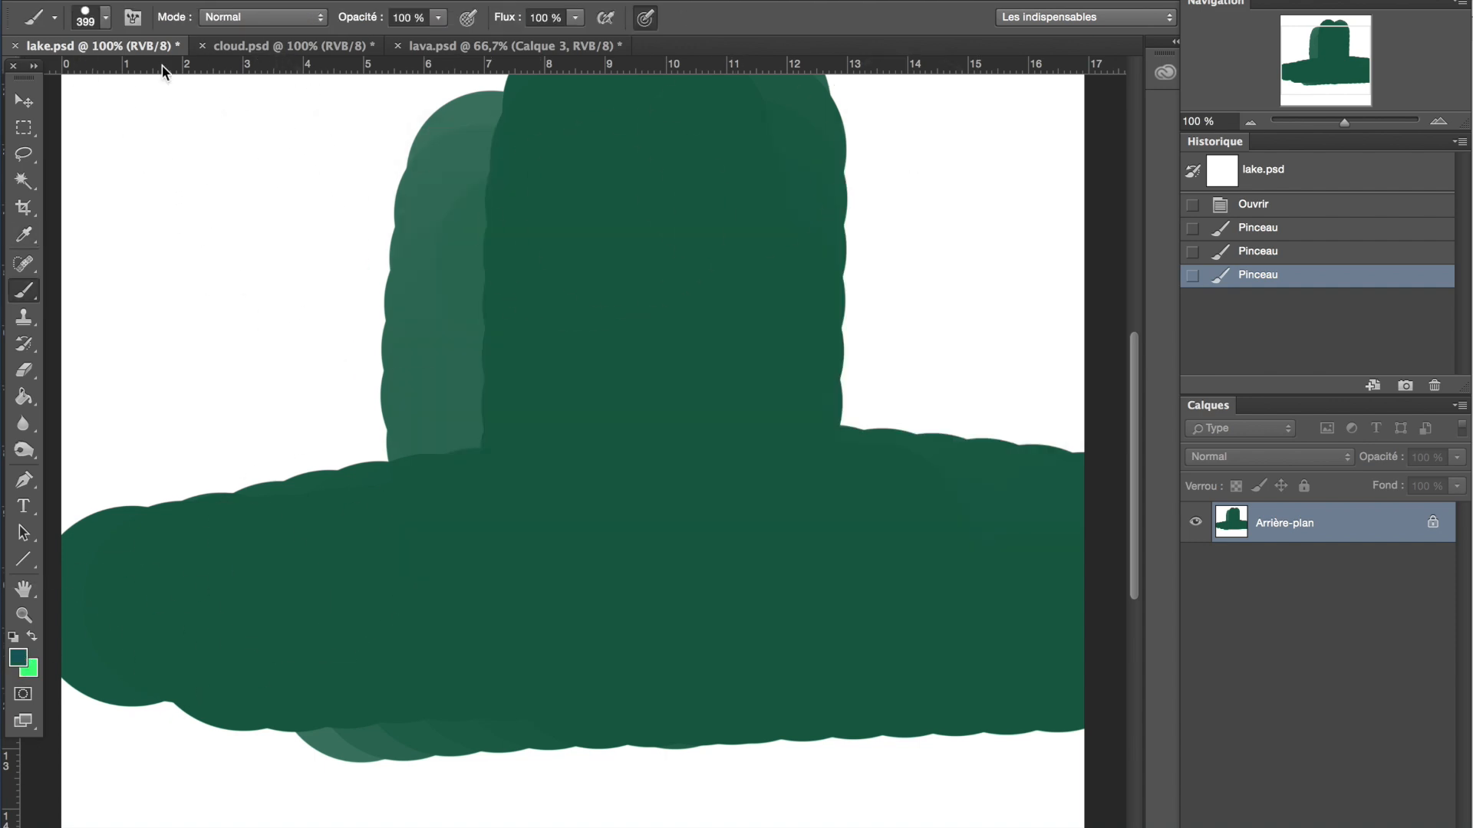
{"action": "left_click", "coordinate": [108, 20]}
{"action": "left_click", "coordinate": [725, 17]}
{"action": "left_click", "coordinate": [577, 18]}
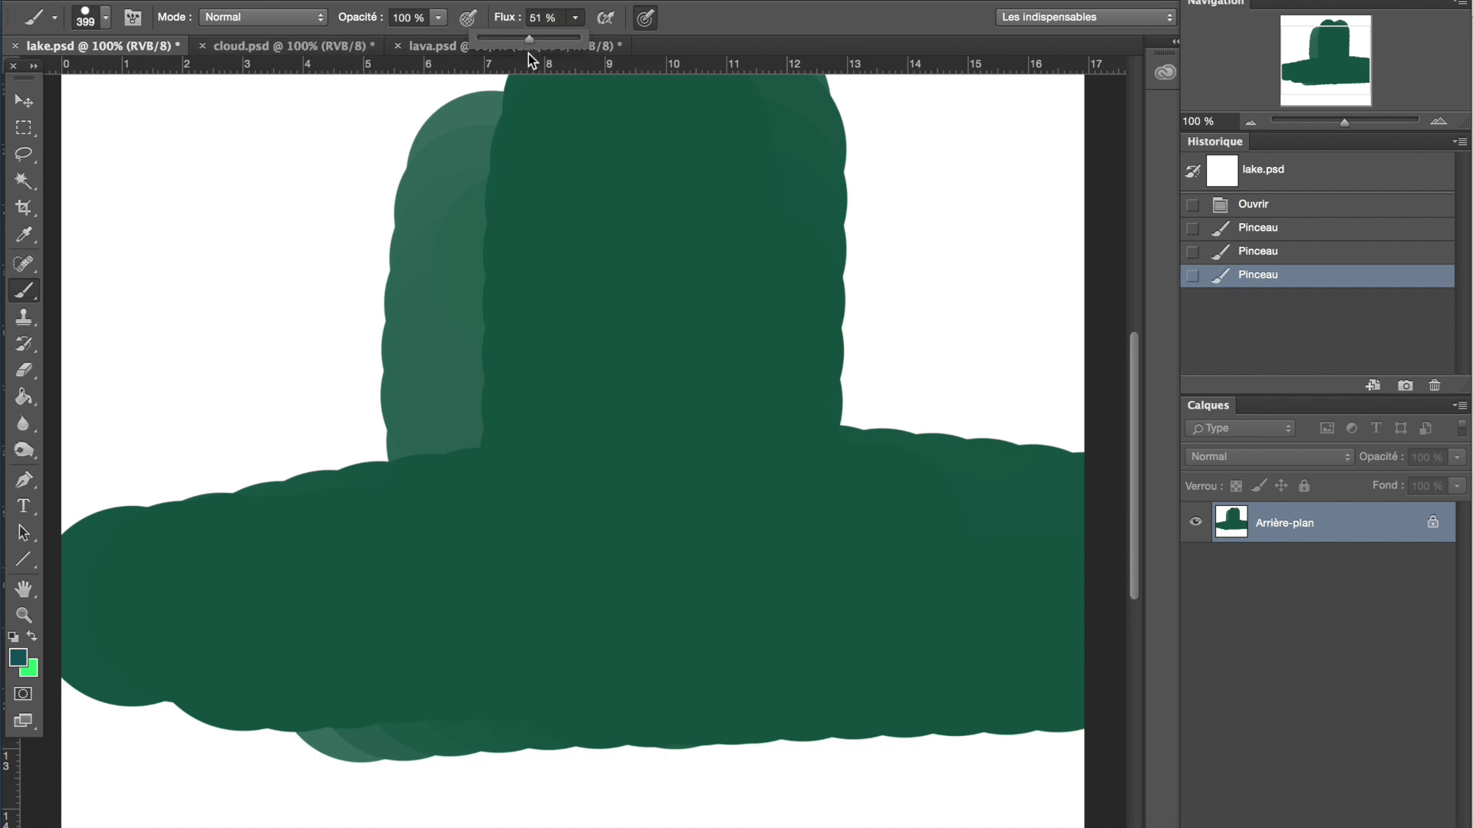
{"action": "left_click_drag", "start_coordinate": [514, 53], "coordinate": [510, 53]}
Cover the area above the green ground with dark teal, then sample a lighter teal and paint two pale vertical masses
{"action": "mouse_move", "coordinate": [404, 404]}
{"action": "left_mouse_down"}
{"action": "mouse_move", "coordinate": [320, 508]}
{"action": "mouse_move", "coordinate": [212, 418]}
{"action": "mouse_move", "coordinate": [789, 388]}
{"action": "mouse_move", "coordinate": [776, 368]}
{"action": "mouse_move", "coordinate": [181, 379]}
{"action": "mouse_move", "coordinate": [464, 265]}
{"action": "mouse_move", "coordinate": [783, 237]}
{"action": "mouse_move", "coordinate": [953, 460]}
{"action": "mouse_move", "coordinate": [153, 326]}
{"action": "mouse_move", "coordinate": [44, 221]}
{"action": "mouse_move", "coordinate": [509, 490]}
{"action": "mouse_move", "coordinate": [1088, 151]}
{"action": "mouse_move", "coordinate": [997, 177]}
{"action": "left_mouse_up"}
{"action": "left_click", "coordinate": [880, 163], "text": "alt"}
{"action": "mouse_move", "coordinate": [832, 169]}
{"action": "left_mouse_down"}
{"action": "mouse_move", "coordinate": [831, 107]}
{"action": "mouse_move", "coordinate": [811, 395]}
{"action": "left_mouse_up"}
{"action": "mouse_move", "coordinate": [345, 212]}
{"action": "left_mouse_down"}
{"action": "mouse_move", "coordinate": [399, 330]}
{"action": "mouse_move", "coordinate": [468, 337]}
{"action": "left_mouse_up"}
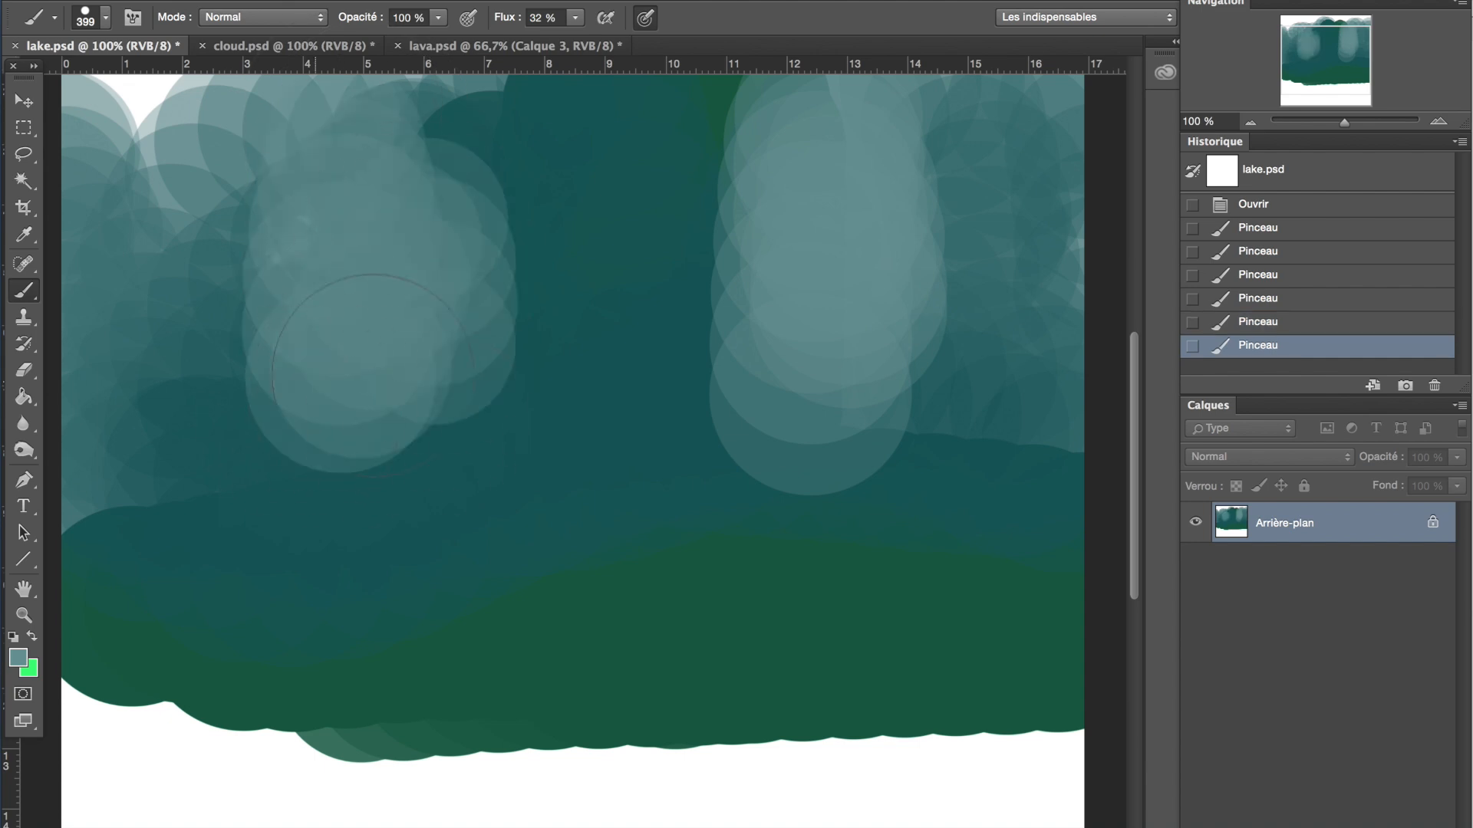
Sample a mid teal and paint rounded masses around the bases of the two pale vertical shapes
{"action": "left_click", "coordinate": [505, 425], "text": "alt"}
{"action": "left_click_drag", "start_coordinate": [521, 412], "coordinate": [503, 423]}
{"action": "left_click_drag", "start_coordinate": [524, 372], "coordinate": [518, 403]}
{"action": "left_click_drag", "start_coordinate": [295, 448], "coordinate": [257, 468]}
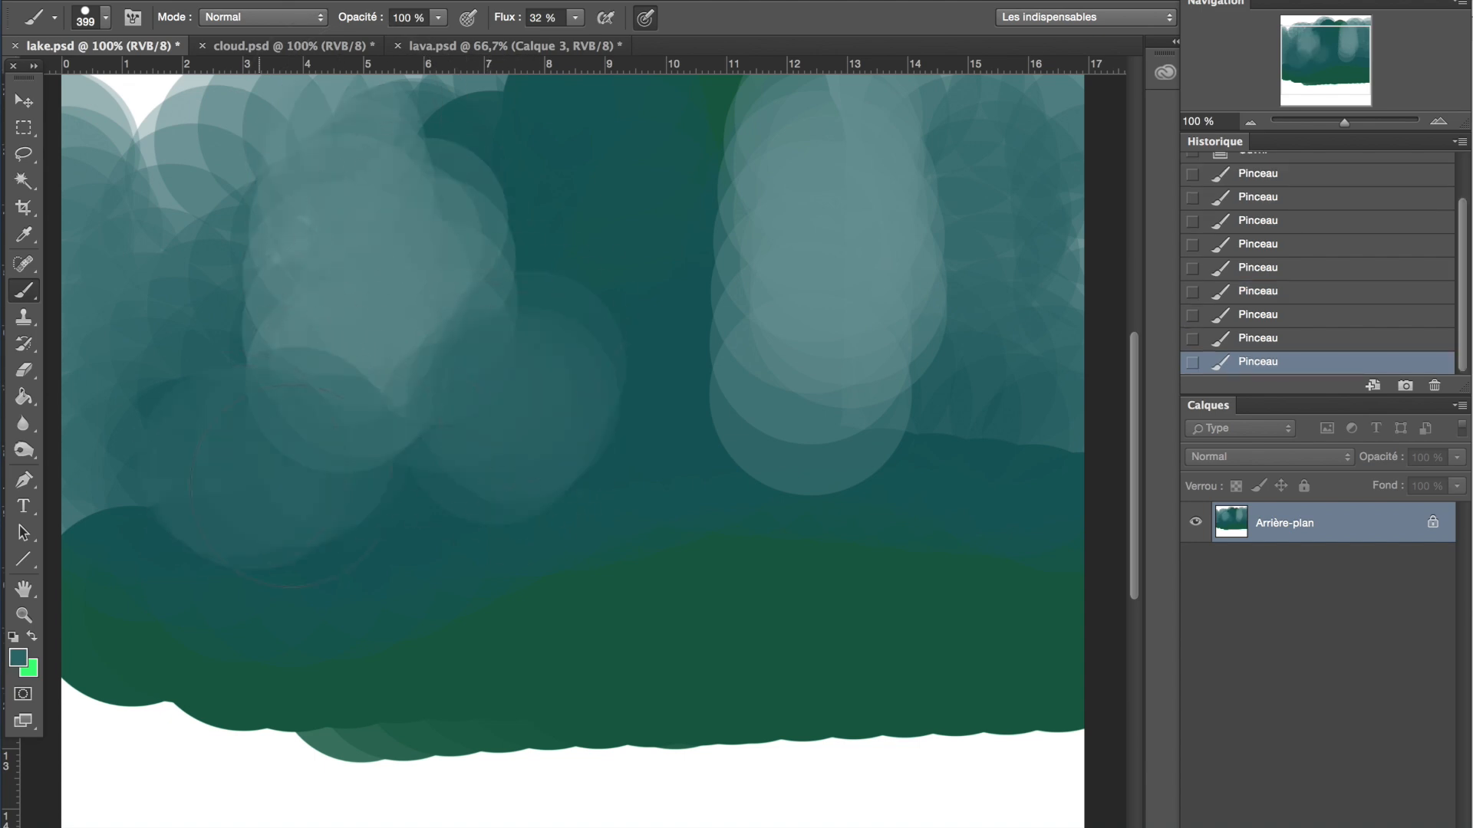
{"action": "left_click_drag", "start_coordinate": [823, 436], "coordinate": [871, 434]}
{"action": "left_click_drag", "start_coordinate": [1034, 460], "coordinate": [1003, 430]}
Sample the light teal, reduce the hard brush to 158 px and paint a horizontal band across the green ground
{"action": "left_click", "coordinate": [339, 296], "text": "alt"}
{"action": "left_click", "coordinate": [106, 17]}
{"action": "left_click_drag", "start_coordinate": [246, 83], "coordinate": [215, 82]}
{"action": "left_click", "coordinate": [775, 17]}
{"action": "left_click_drag", "start_coordinate": [773, 652], "coordinate": [1017, 652]}
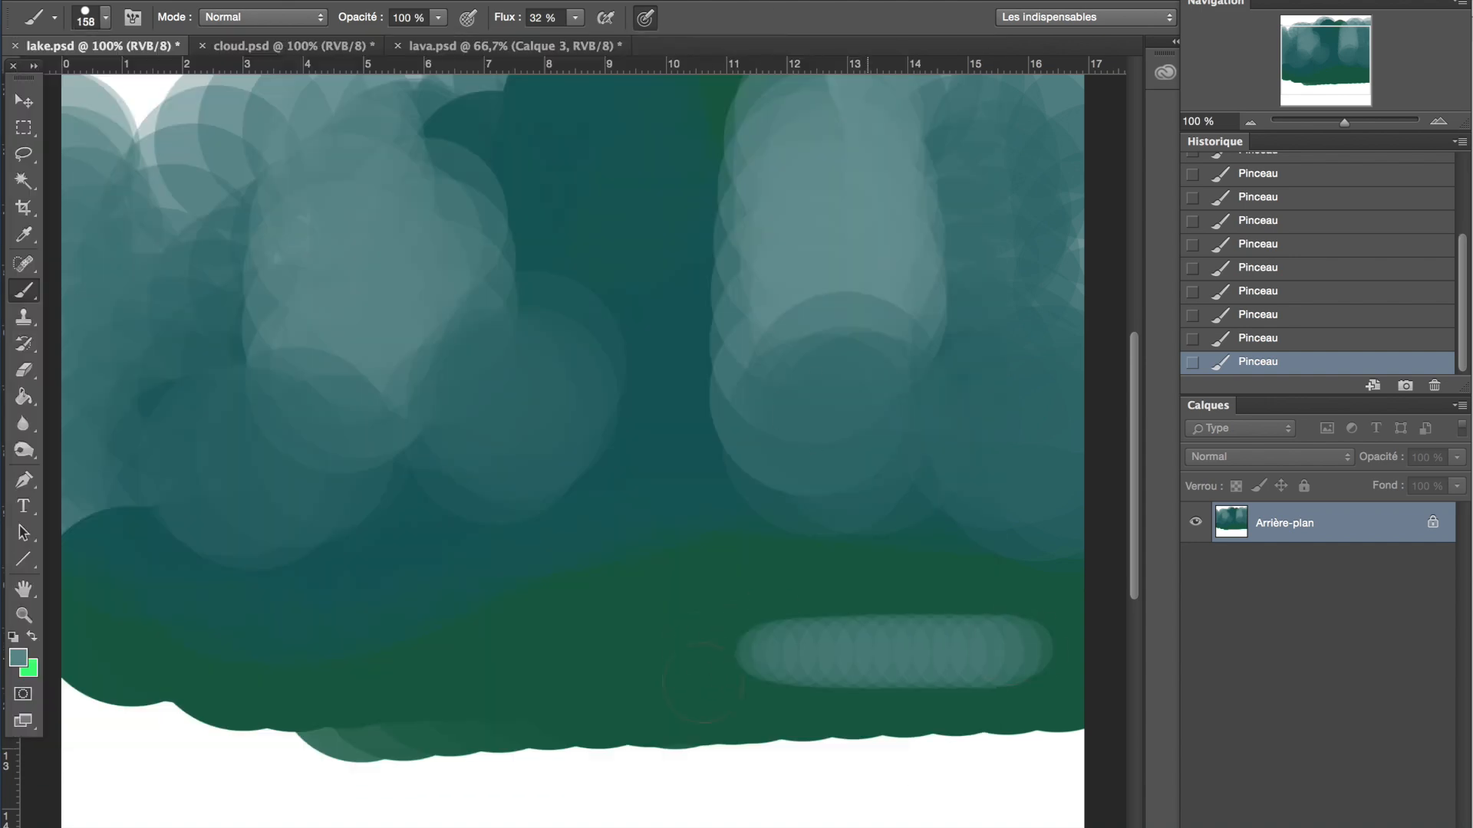
{"action": "left_click_drag", "start_coordinate": [598, 679], "coordinate": [1016, 655]}
{"action": "mouse_move", "coordinate": [566, 657]}
{"action": "left_mouse_down"}
{"action": "mouse_move", "coordinate": [217, 687]}
{"action": "mouse_move", "coordinate": [617, 669]}
{"action": "left_mouse_up"}
Paint clusters of light teal bushes along the line between the background and the green ground
{"action": "mouse_move", "coordinate": [819, 503]}
{"action": "left_mouse_down"}
{"action": "mouse_move", "coordinate": [781, 473]}
{"action": "mouse_move", "coordinate": [717, 506]}
{"action": "mouse_move", "coordinate": [710, 469]}
{"action": "left_mouse_up"}
{"action": "left_click", "coordinate": [779, 477]}
{"action": "left_click_drag", "start_coordinate": [856, 475], "coordinate": [912, 462]}
{"action": "left_click_drag", "start_coordinate": [419, 484], "coordinate": [453, 503]}
{"action": "mouse_move", "coordinate": [529, 485]}
{"action": "left_mouse_down"}
{"action": "mouse_move", "coordinate": [511, 510]}
{"action": "mouse_move", "coordinate": [529, 476]}
{"action": "mouse_move", "coordinate": [349, 499]}
{"action": "mouse_move", "coordinate": [254, 529]}
{"action": "left_mouse_up"}
{"action": "left_click_drag", "start_coordinate": [222, 429], "coordinate": [307, 458]}
{"action": "left_click_drag", "start_coordinate": [223, 514], "coordinate": [195, 529]}
{"action": "left_click_drag", "start_coordinate": [529, 477], "coordinate": [574, 479]}
{"action": "left_click", "coordinate": [629, 475]}
{"action": "left_click_drag", "start_coordinate": [663, 431], "coordinate": [674, 459]}
{"action": "left_click_drag", "start_coordinate": [911, 454], "coordinate": [986, 465]}
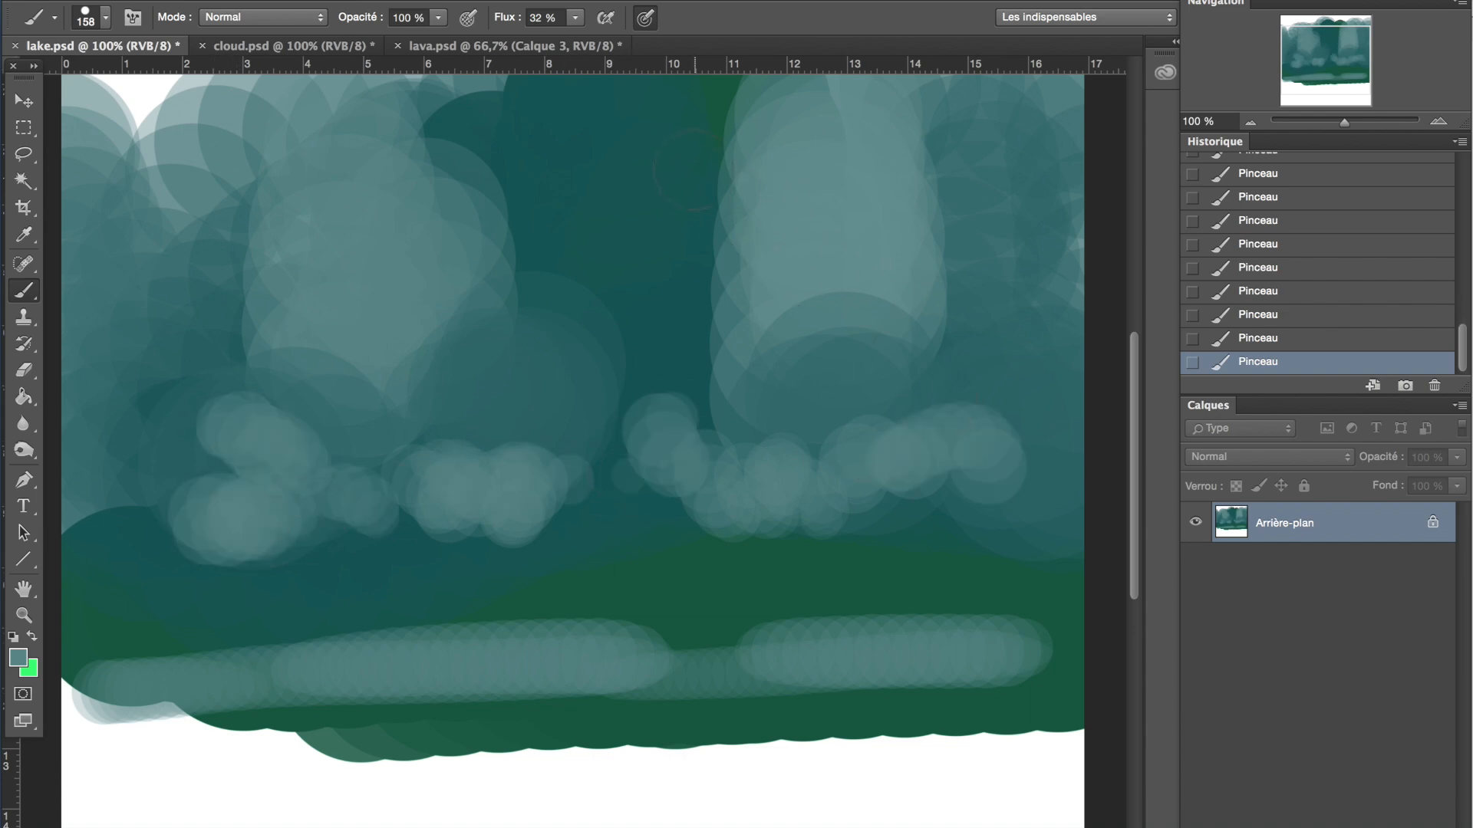
Paint light teal vertical trunks between the bushes and the upper background across the full width of the scene
{"action": "left_click_drag", "start_coordinate": [537, 115], "coordinate": [537, 399]}
{"action": "left_click_drag", "start_coordinate": [466, 165], "coordinate": [469, 429]}
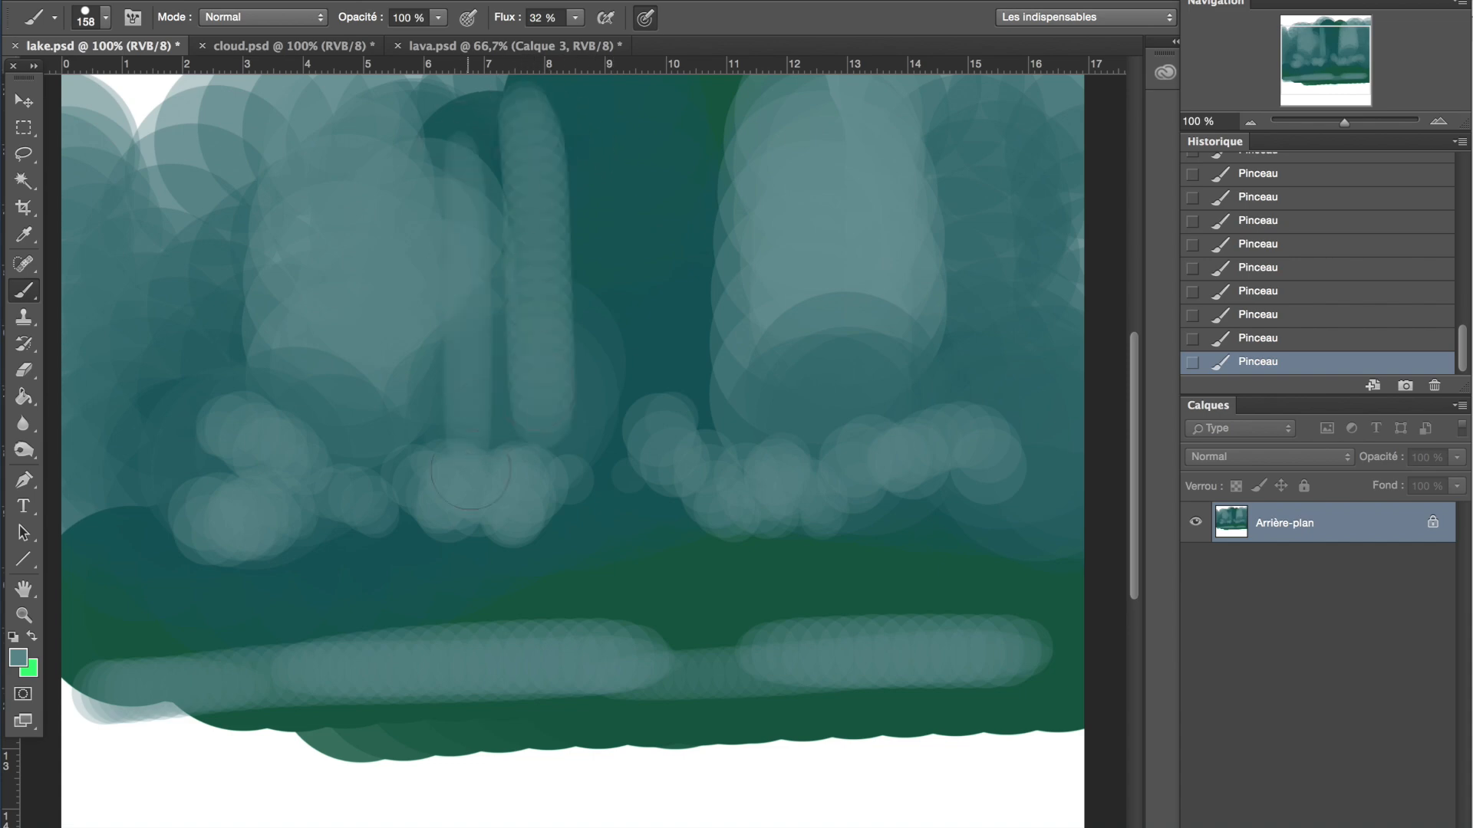
{"action": "left_click_drag", "start_coordinate": [590, 200], "coordinate": [590, 460]}
{"action": "left_click_drag", "start_coordinate": [697, 168], "coordinate": [697, 429]}
{"action": "left_click_drag", "start_coordinate": [804, 245], "coordinate": [803, 437]}
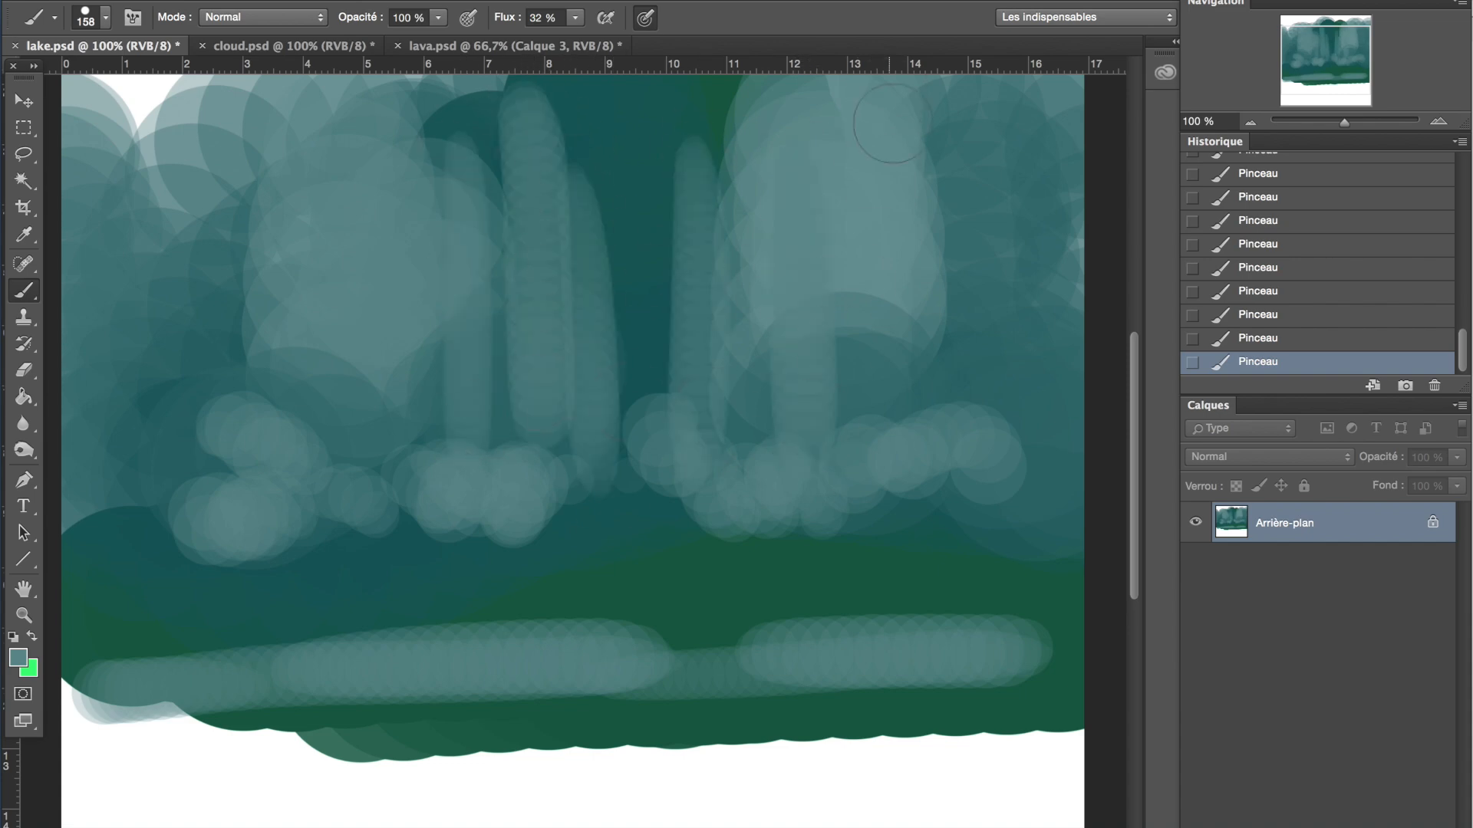
{"action": "left_click_drag", "start_coordinate": [912, 345], "coordinate": [911, 395]}
{"action": "left_click_drag", "start_coordinate": [265, 234], "coordinate": [264, 383]}
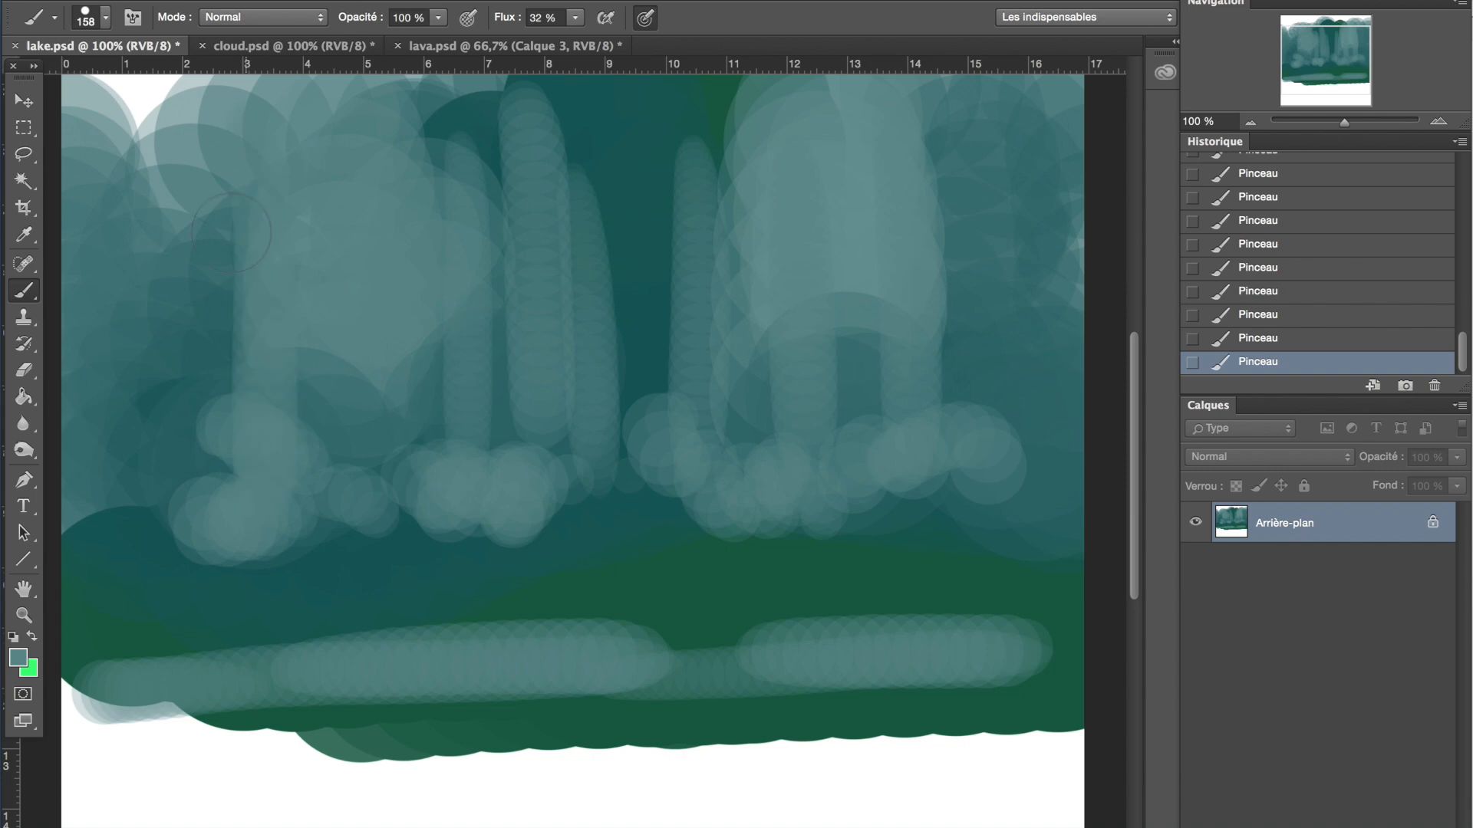
{"action": "left_click_drag", "start_coordinate": [218, 513], "coordinate": [175, 273]}
{"action": "left_click_drag", "start_coordinate": [1016, 510], "coordinate": [1011, 264]}
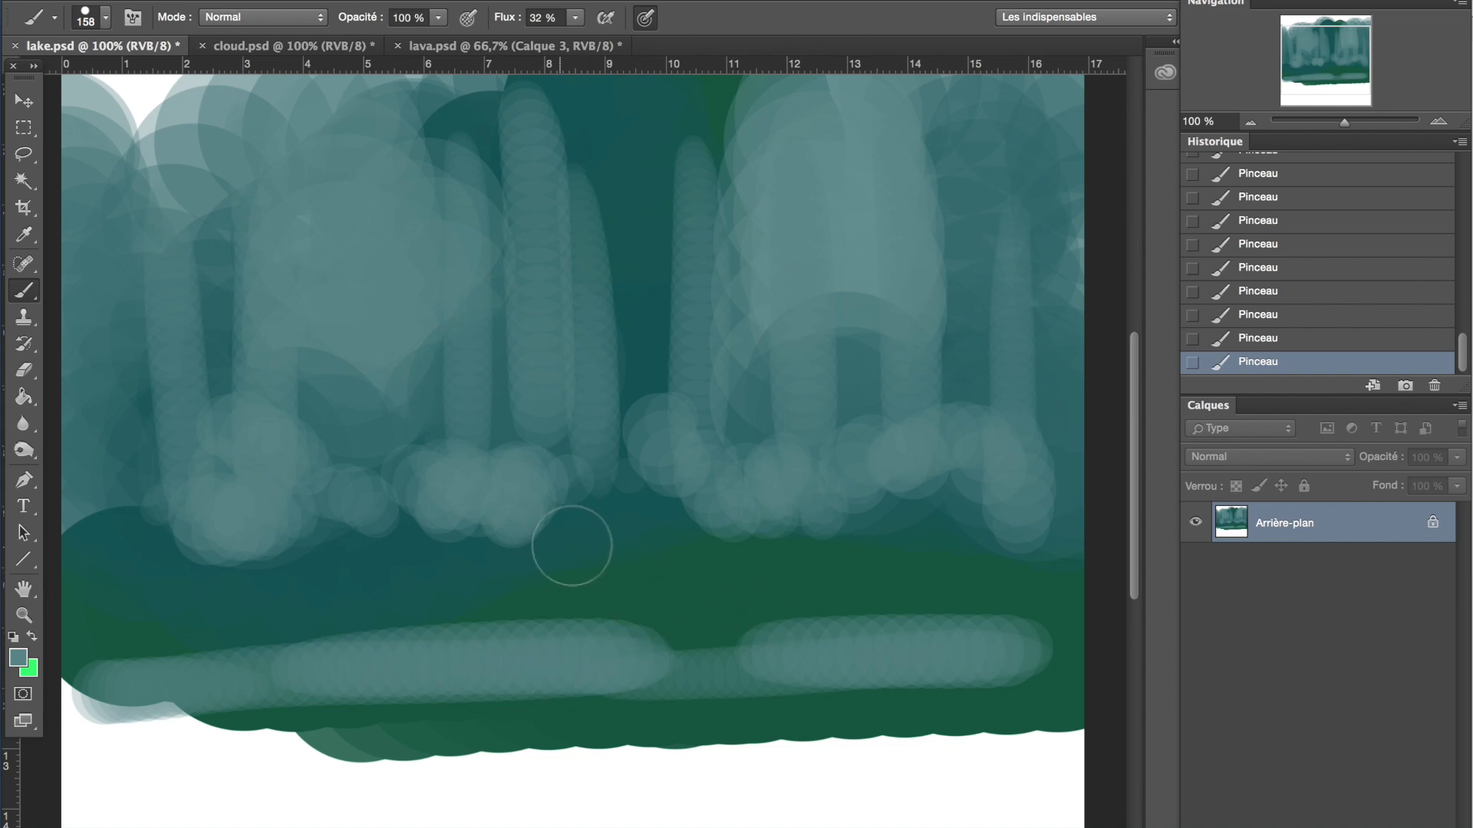
Sample teal tones from the canvas and paint horizontal bands across the green ground and along its lower edge
{"action": "mouse_move", "coordinate": [531, 613]}
{"action": "left_mouse_down"}
{"action": "mouse_move", "coordinate": [647, 694]}
{"action": "mouse_move", "coordinate": [609, 682]}
{"action": "left_mouse_up"}
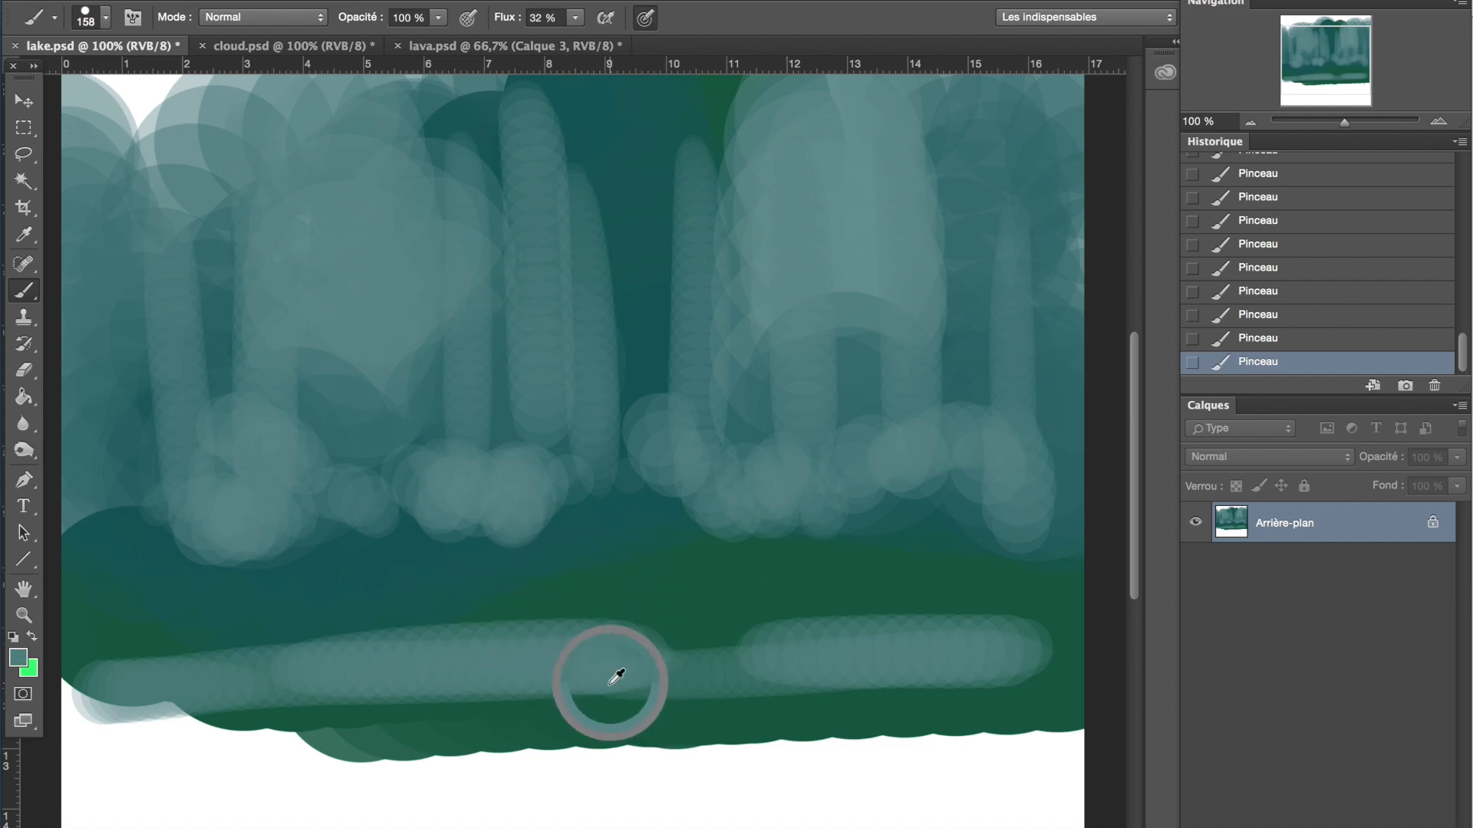
{"action": "mouse_move", "coordinate": [270, 713]}
{"action": "left_mouse_down"}
{"action": "mouse_move", "coordinate": [1051, 710]}
{"action": "mouse_move", "coordinate": [42, 754]}
{"action": "mouse_move", "coordinate": [68, 707]}
{"action": "mouse_move", "coordinate": [1090, 721]}
{"action": "left_mouse_up"}
{"action": "left_click", "coordinate": [813, 625], "text": "alt"}
{"action": "mouse_move", "coordinate": [345, 609]}
{"action": "left_mouse_down"}
{"action": "mouse_move", "coordinate": [819, 607]}
{"action": "mouse_move", "coordinate": [121, 604]}
{"action": "left_mouse_up"}
Sample the dark teal just below the bushes and cover the green ground with broad horizontal strokes
{"action": "left_click", "coordinate": [632, 530], "text": "alt"}
{"action": "mouse_move", "coordinate": [474, 600]}
{"action": "left_mouse_down"}
{"action": "mouse_move", "coordinate": [844, 602]}
{"action": "mouse_move", "coordinate": [593, 511]}
{"action": "left_mouse_up"}
{"action": "mouse_move", "coordinate": [606, 640]}
{"action": "left_mouse_down"}
{"action": "mouse_move", "coordinate": [143, 668]}
{"action": "mouse_move", "coordinate": [725, 721]}
{"action": "mouse_move", "coordinate": [1028, 790]}
{"action": "mouse_move", "coordinate": [420, 748]}
{"action": "left_mouse_up"}
{"action": "mouse_move", "coordinate": [419, 667]}
{"action": "left_mouse_down"}
{"action": "mouse_move", "coordinate": [859, 652]}
{"action": "mouse_move", "coordinate": [844, 626]}
{"action": "mouse_move", "coordinate": [446, 629]}
{"action": "left_mouse_up"}
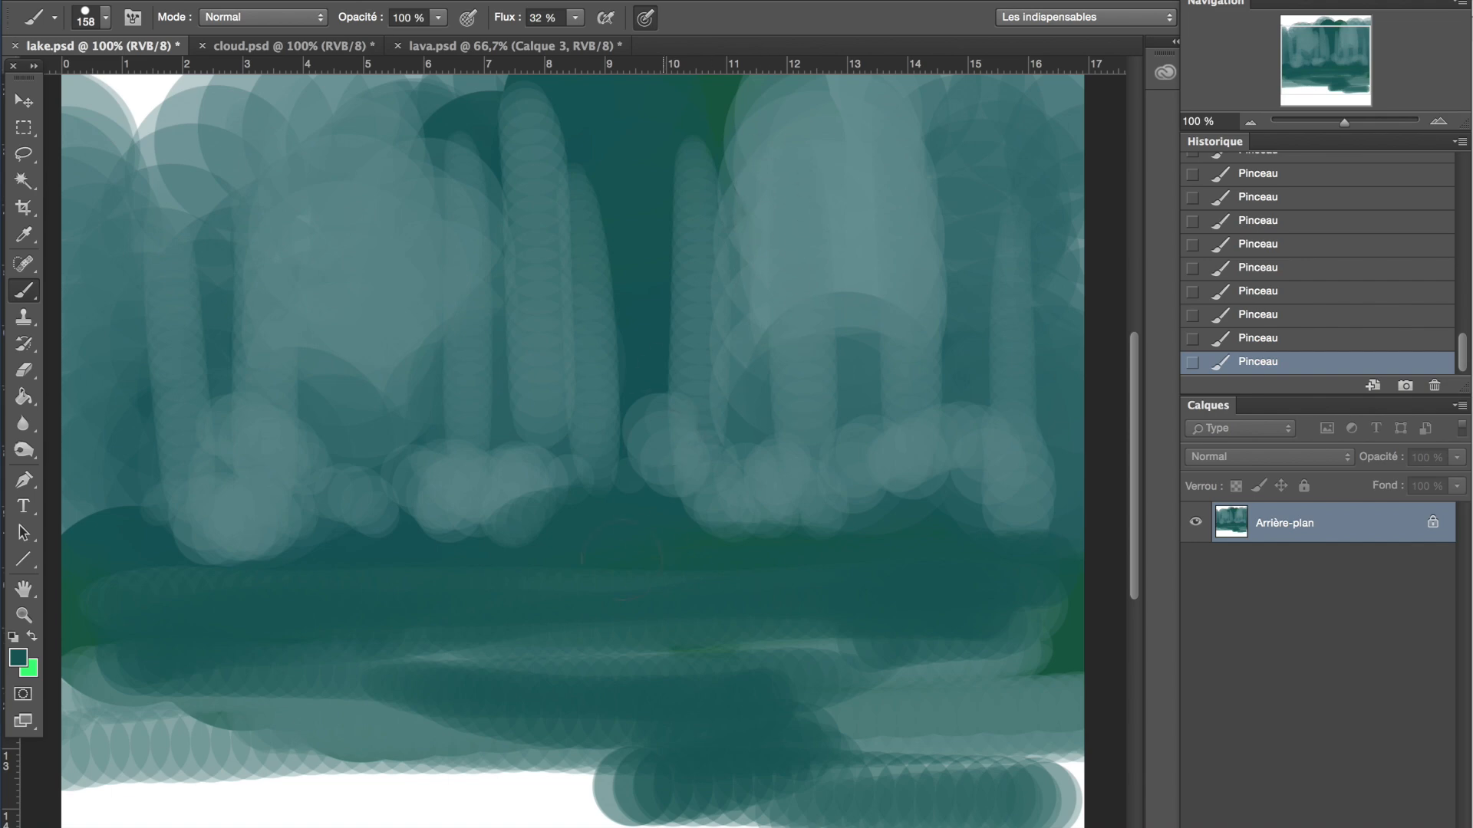
Set the foreground color to very dark teal 051918 and paint shadows over the lower ground with a 508 px soft brush
{"action": "left_click", "coordinate": [17, 657]}
{"action": "left_click_drag", "start_coordinate": [633, 379], "coordinate": [644, 417]}
{"action": "left_click", "coordinate": [919, 178]}
{"action": "left_click", "coordinate": [105, 18]}
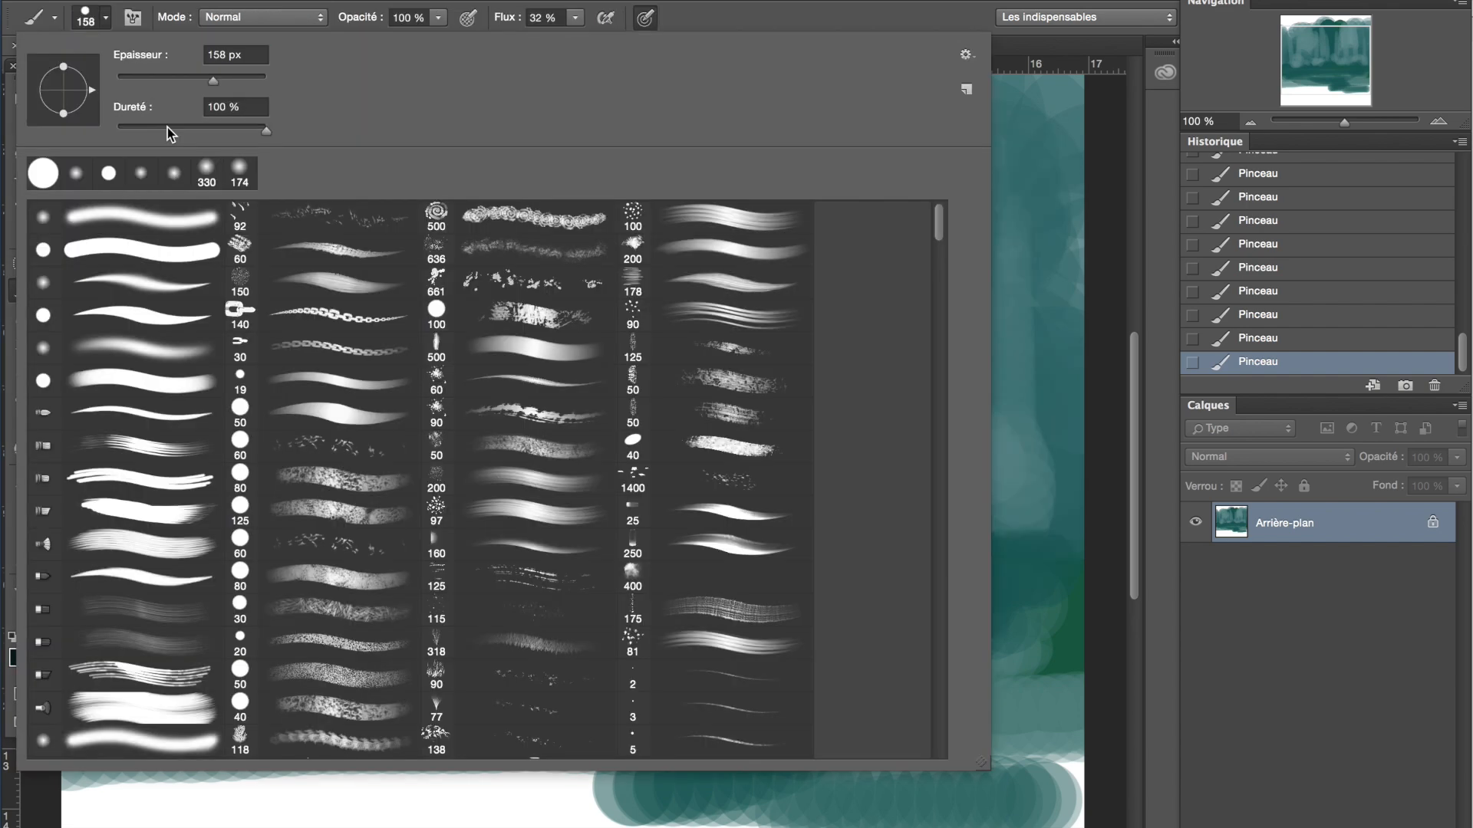
{"action": "left_click", "coordinate": [147, 295]}
{"action": "left_click_drag", "start_coordinate": [214, 82], "coordinate": [231, 83]}
{"action": "left_click", "coordinate": [790, 21]}
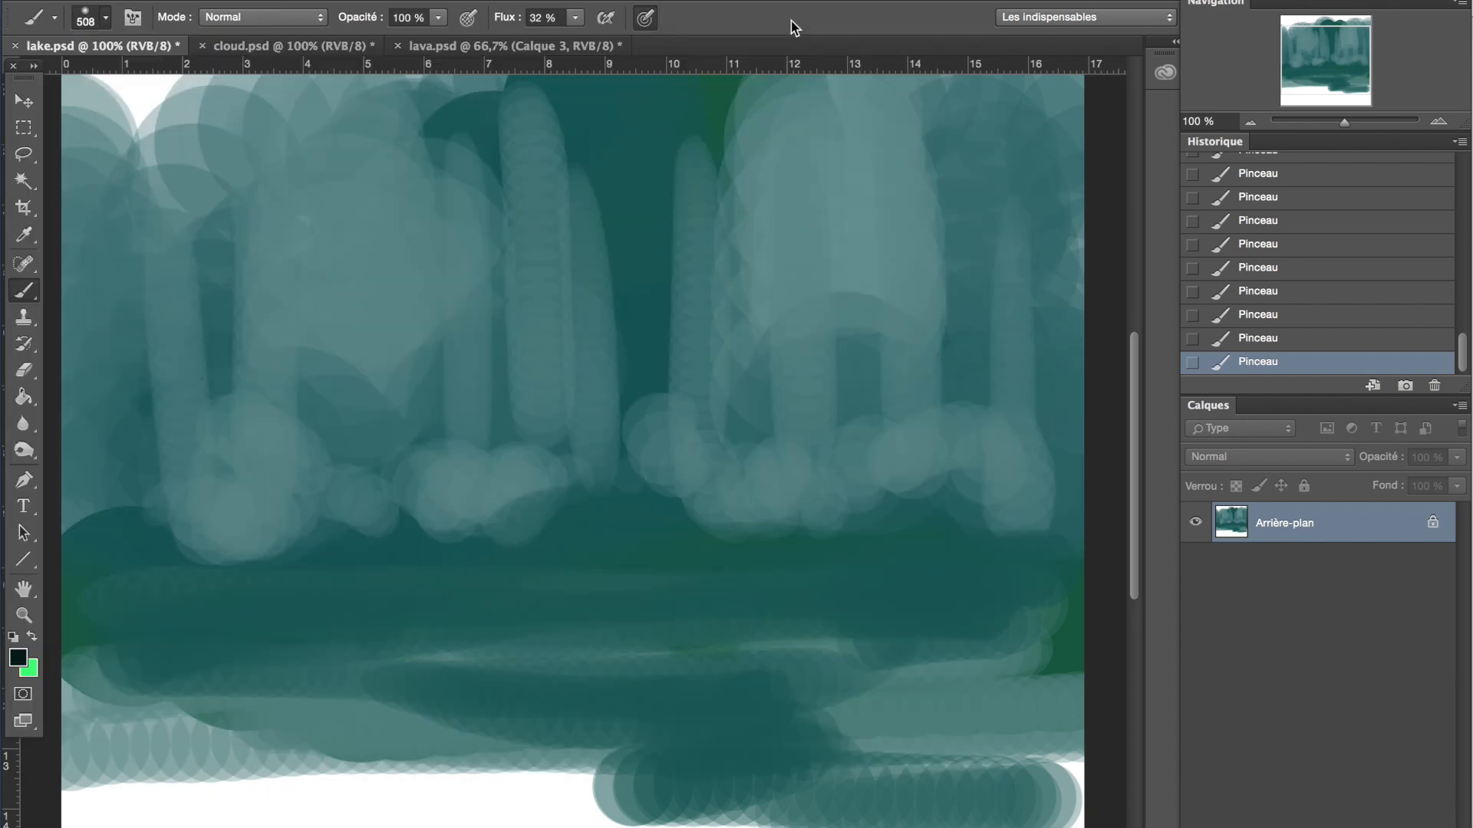
{"action": "mouse_move", "coordinate": [121, 583]}
{"action": "left_mouse_down"}
{"action": "mouse_move", "coordinate": [388, 589]}
{"action": "mouse_move", "coordinate": [6, 579]}
{"action": "left_mouse_up"}
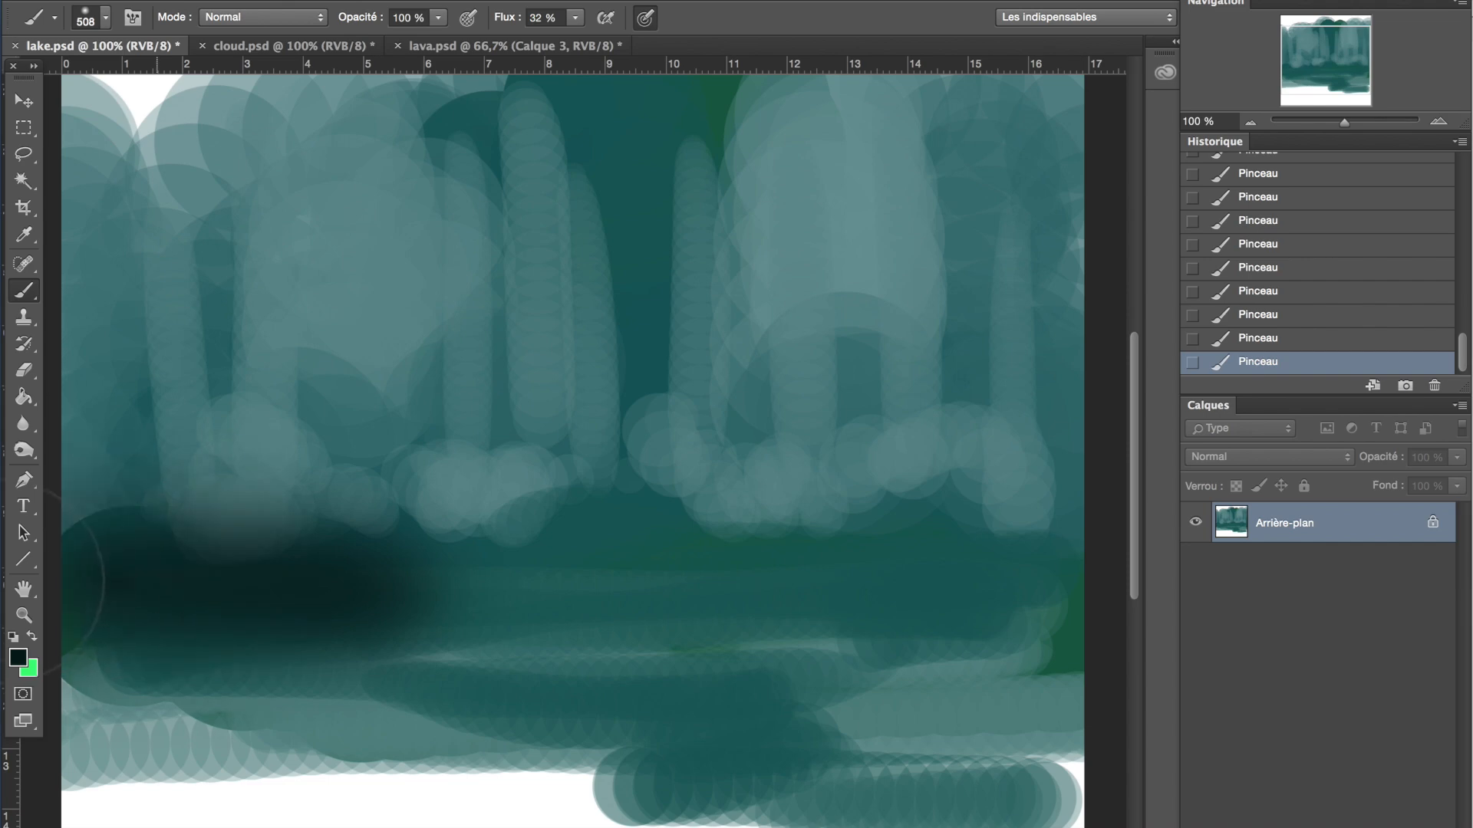
{"action": "left_click", "coordinate": [647, 569]}
{"action": "mouse_move", "coordinate": [767, 661]}
{"action": "left_mouse_down"}
{"action": "mouse_move", "coordinate": [257, 717]}
{"action": "mouse_move", "coordinate": [394, 813]}
{"action": "mouse_move", "coordinate": [1104, 760]}
{"action": "mouse_move", "coordinate": [985, 737]}
{"action": "mouse_move", "coordinate": [624, 756]}
{"action": "mouse_move", "coordinate": [197, 690]}
{"action": "mouse_move", "coordinate": [0, 709]}
{"action": "mouse_move", "coordinate": [780, 806]}
{"action": "mouse_move", "coordinate": [936, 790]}
{"action": "left_mouse_up"}
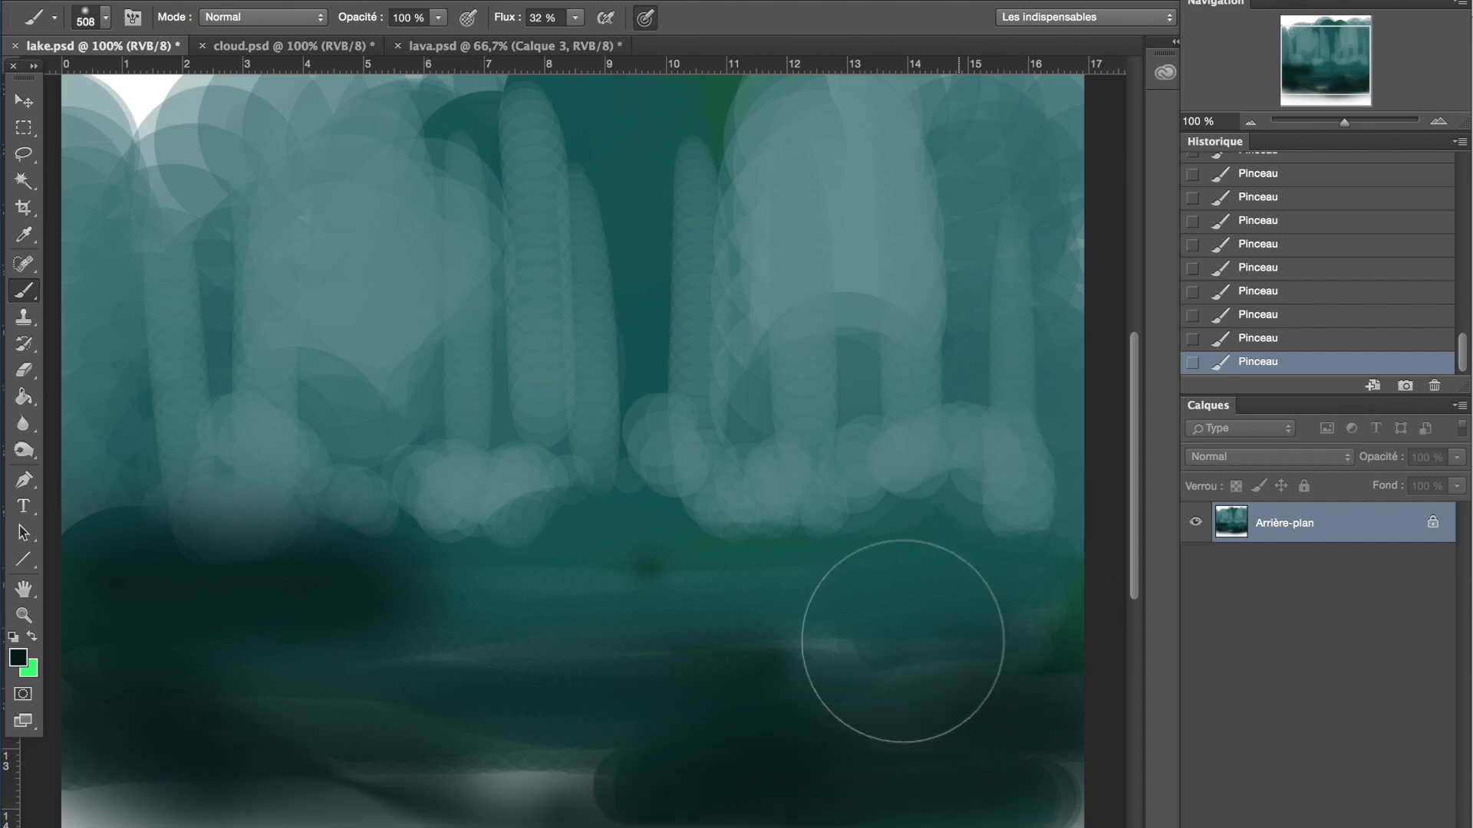
Examine the dark teal foreground color in the color picker
{"action": "left_click", "coordinate": [16, 657]}
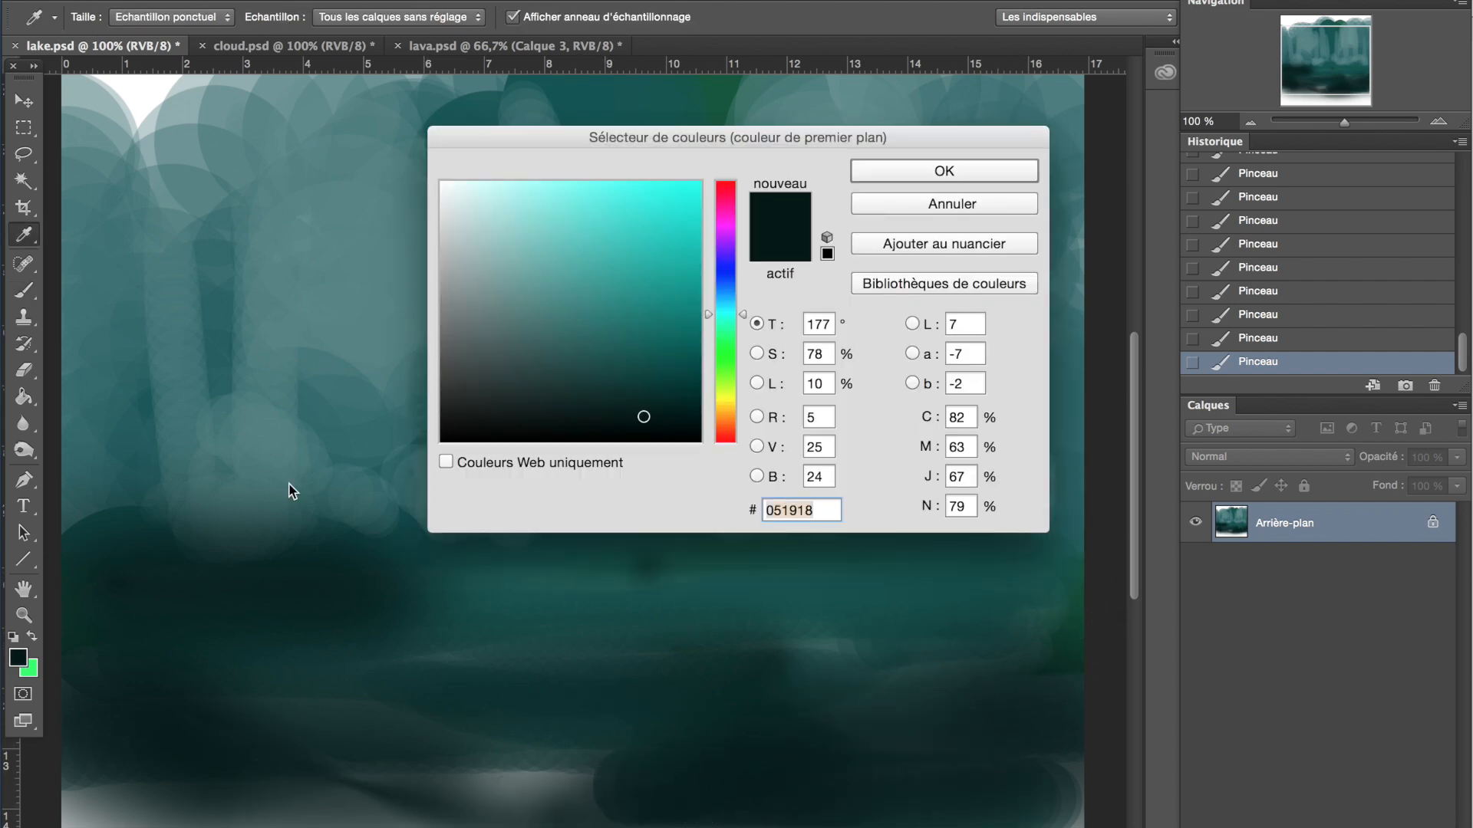
{"action": "key", "text": "Return"}
{"action": "left_click", "coordinate": [17, 657]}
{"action": "left_click", "coordinate": [913, 204]}
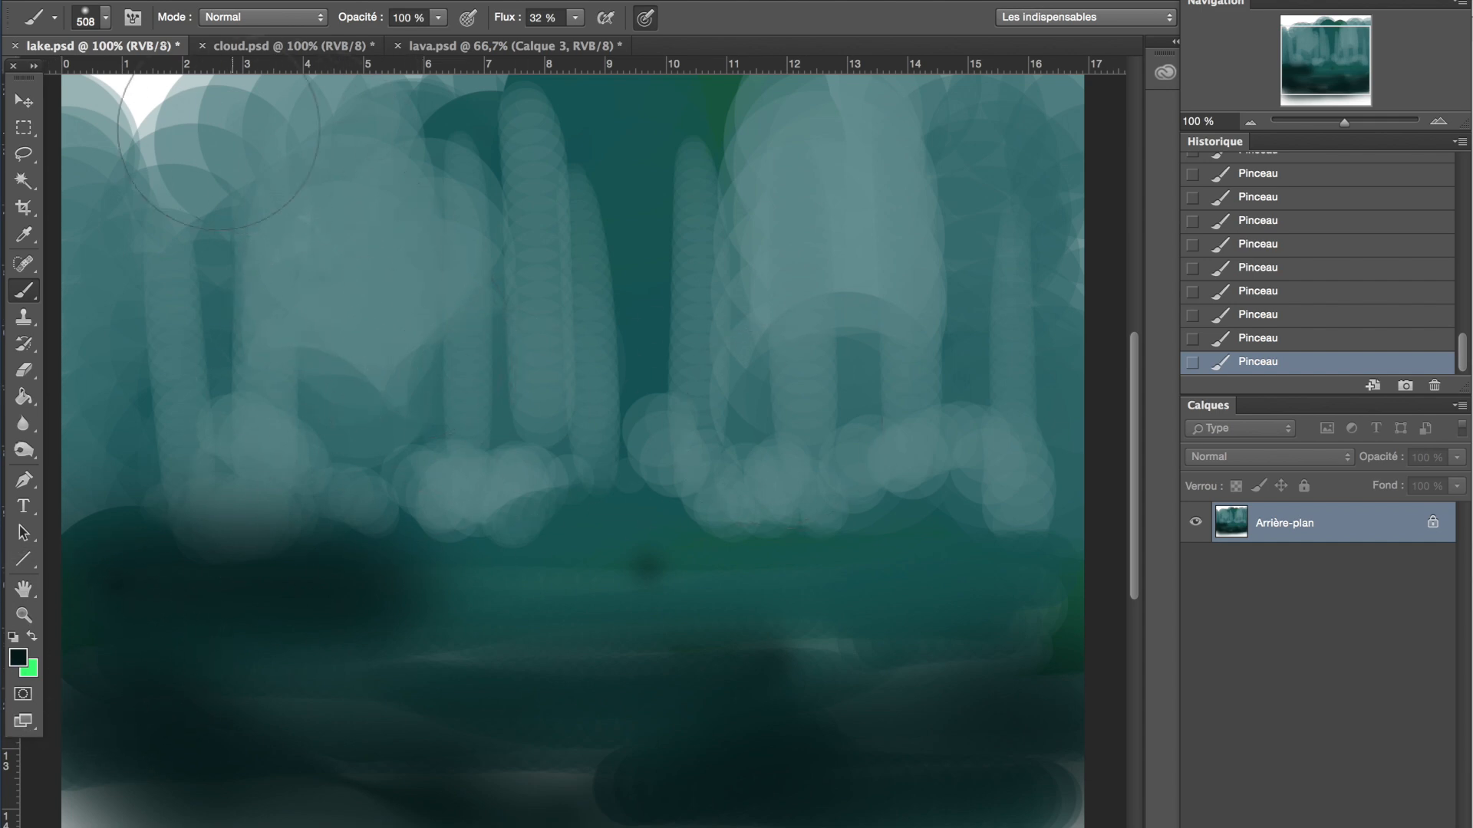
Sample the pale blue-gray near the white corner and paint thin trunks over the left trees with a 136 px soft brush at 63% opacity
{"action": "left_click", "coordinate": [149, 96], "text": "alt"}
{"action": "left_click_drag", "start_coordinate": [148, 98], "coordinate": [155, 141]}
{"action": "left_click", "coordinate": [108, 15]}
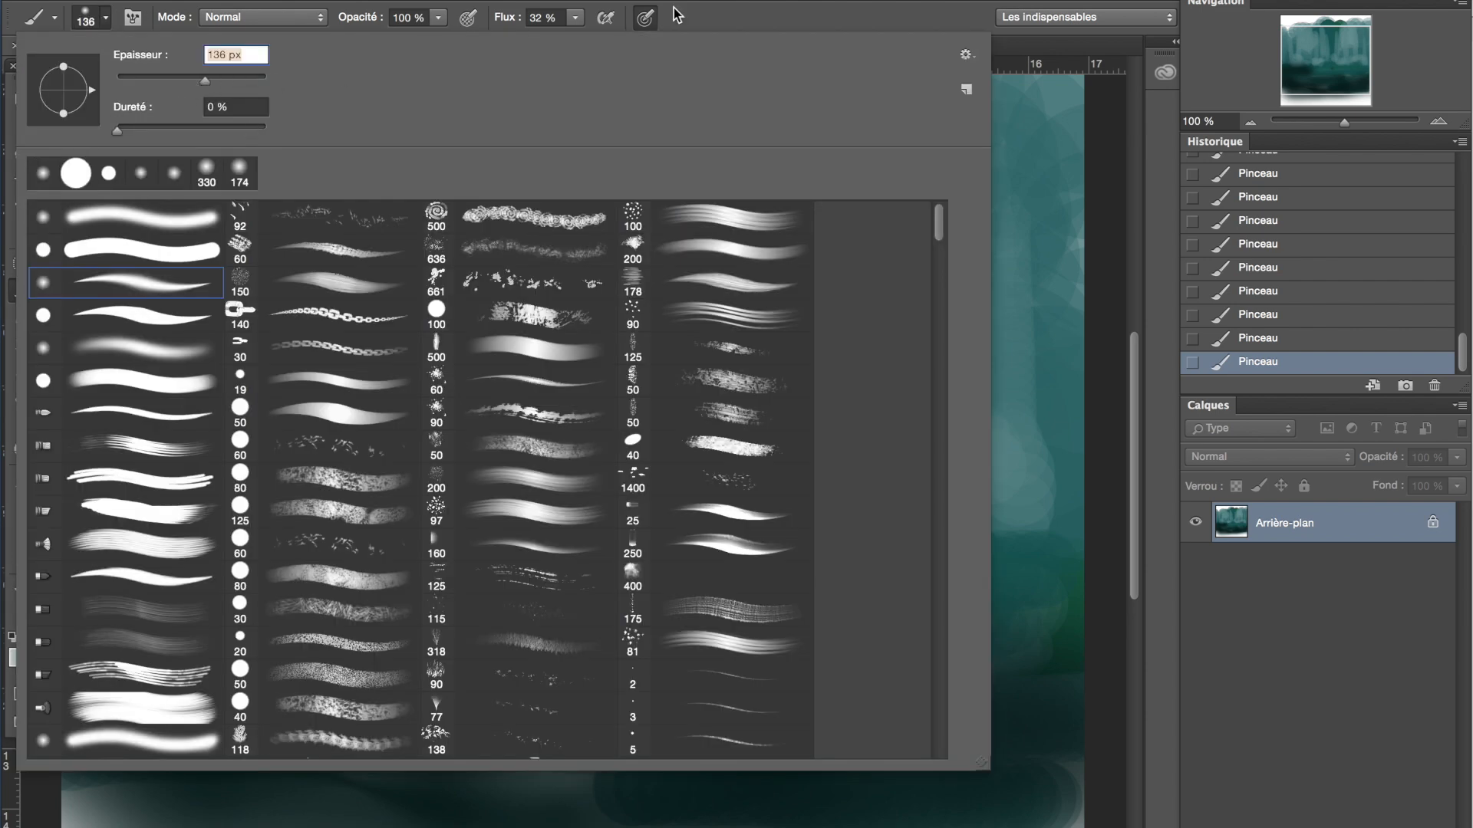
{"action": "left_click", "coordinate": [703, 17]}
{"action": "left_click", "coordinate": [436, 21]}
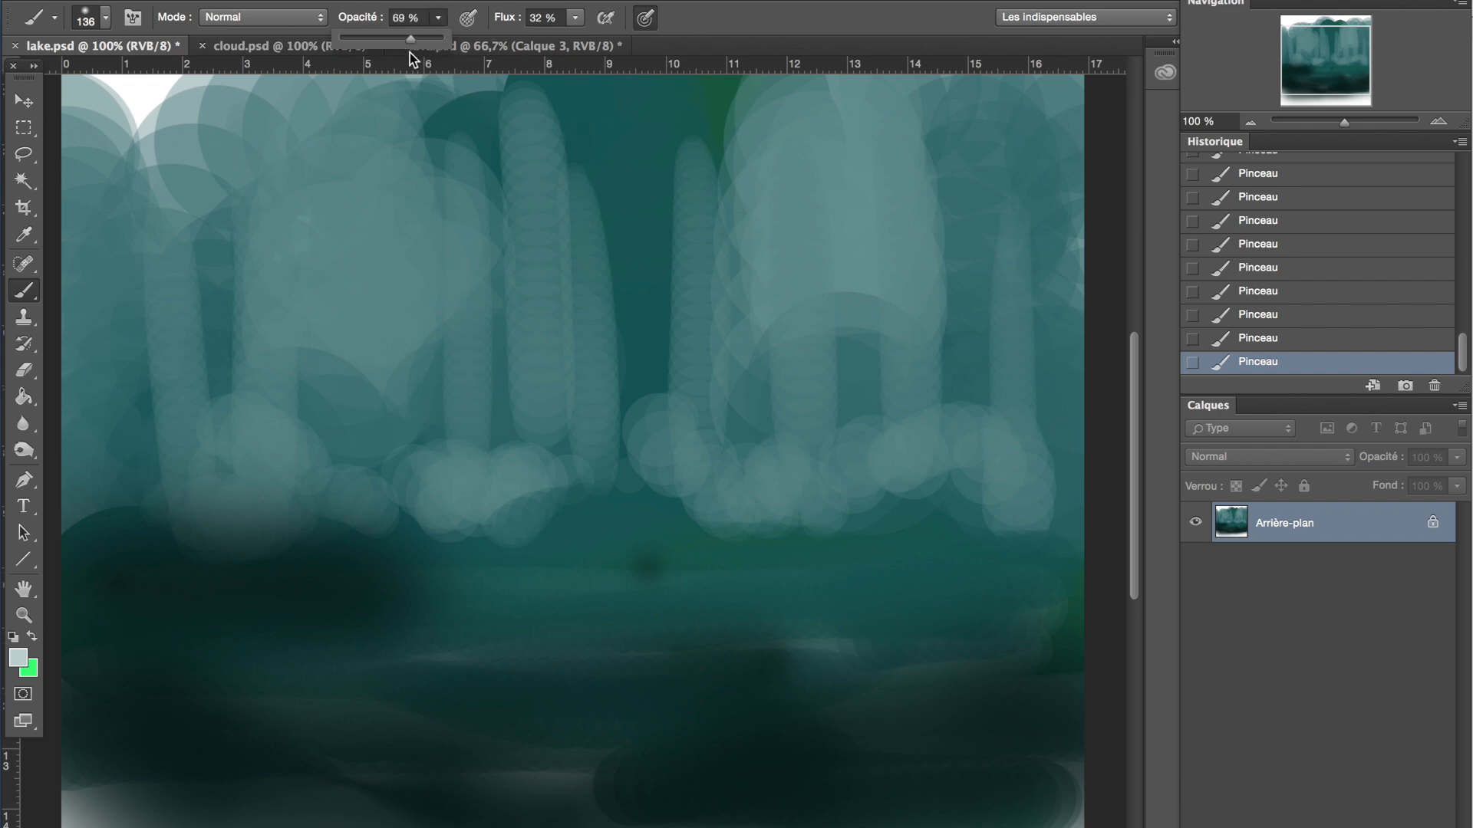
{"action": "left_click", "coordinate": [468, 122]}
{"action": "left_click_drag", "start_coordinate": [464, 114], "coordinate": [447, 453]}
{"action": "mouse_move", "coordinate": [431, 145]}
{"action": "left_mouse_down"}
{"action": "mouse_move", "coordinate": [428, 475]}
{"action": "mouse_move", "coordinate": [396, 489]}
{"action": "left_mouse_up"}
{"action": "left_click_drag", "start_coordinate": [324, 188], "coordinate": [333, 489]}
{"action": "left_click_drag", "start_coordinate": [262, 169], "coordinate": [278, 481]}
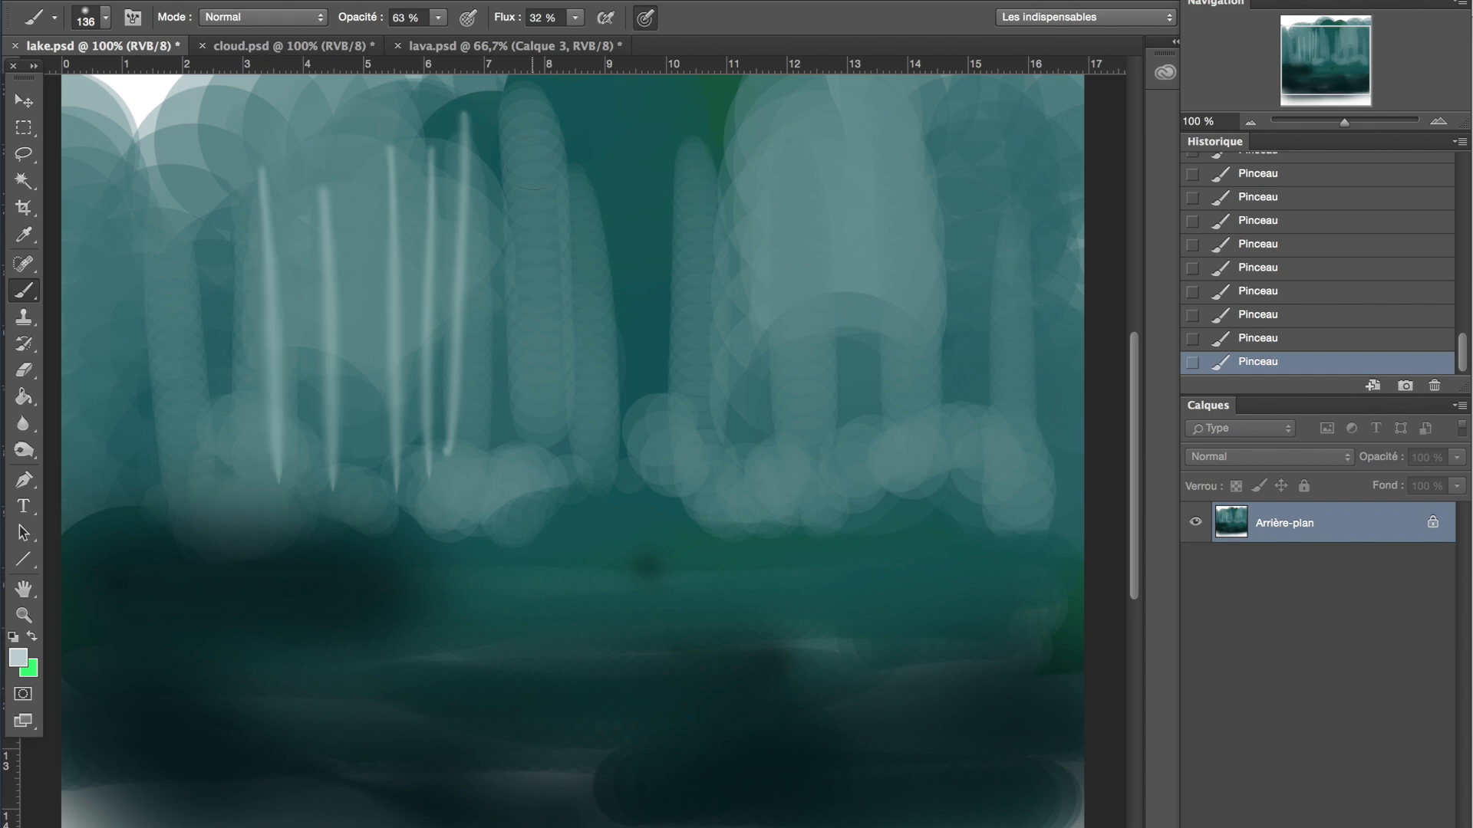
Paint more pale soft vertical trunks across the middle and right-hand trees
{"action": "left_click_drag", "start_coordinate": [526, 186], "coordinate": [549, 534]}
{"action": "left_click_drag", "start_coordinate": [727, 184], "coordinate": [718, 479]}
{"action": "mouse_move", "coordinate": [802, 150]}
{"action": "left_mouse_down"}
{"action": "mouse_move", "coordinate": [806, 513]}
{"action": "mouse_move", "coordinate": [744, 207]}
{"action": "left_mouse_up"}
{"action": "left_click_drag", "start_coordinate": [776, 115], "coordinate": [768, 506]}
{"action": "left_click_drag", "start_coordinate": [983, 149], "coordinate": [999, 502]}
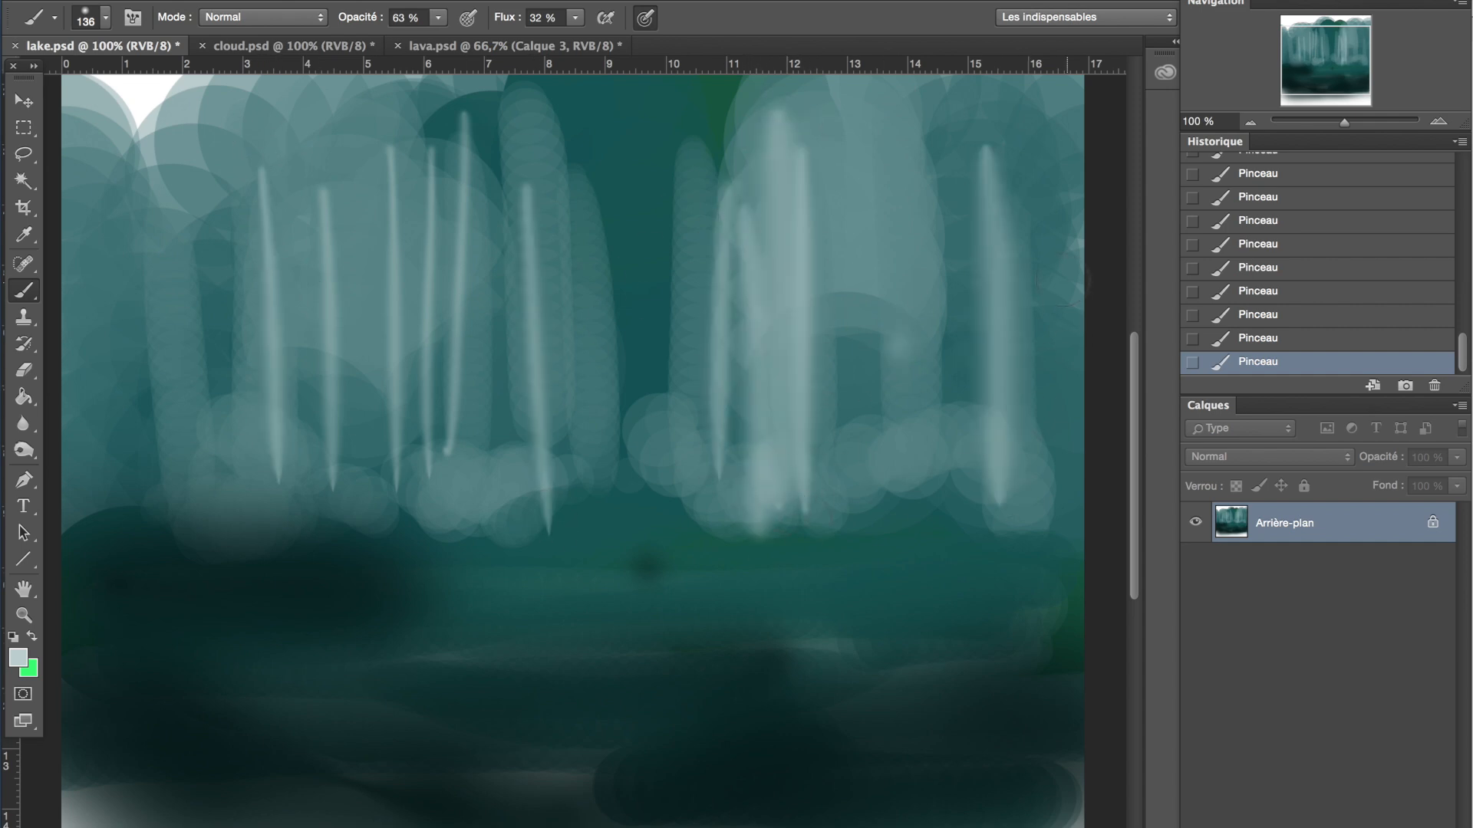
{"action": "left_click_drag", "start_coordinate": [1063, 282], "coordinate": [1066, 506]}
{"action": "left_click_drag", "start_coordinate": [464, 122], "coordinate": [494, 545]}
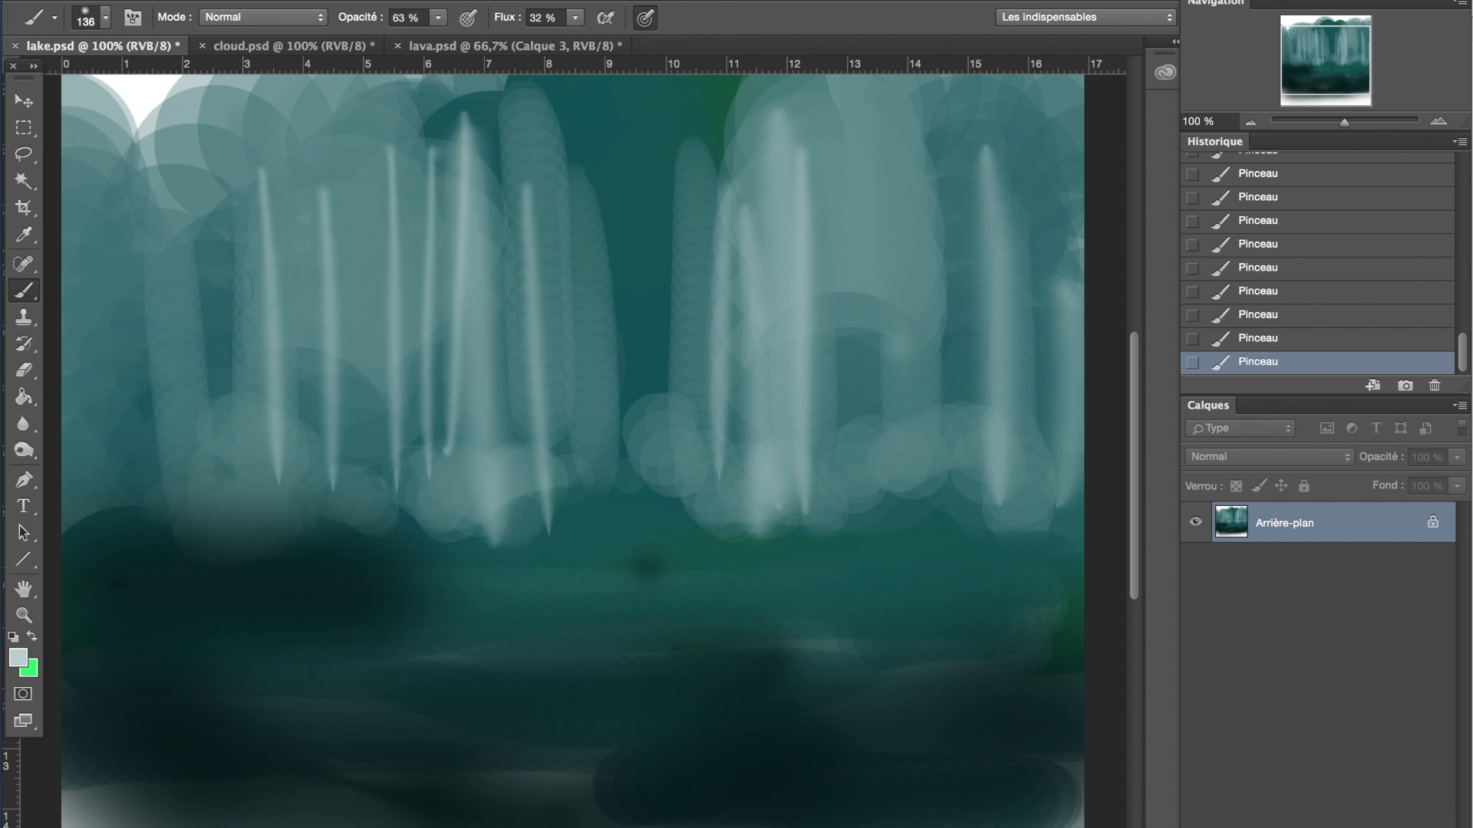
Add a pale soft trunk near the left edge and soft light patches over the left bushes
{"action": "left_click_drag", "start_coordinate": [225, 506], "coordinate": [208, 175]}
{"action": "left_click_drag", "start_coordinate": [139, 414], "coordinate": [142, 491]}
{"action": "left_click", "coordinate": [352, 500]}
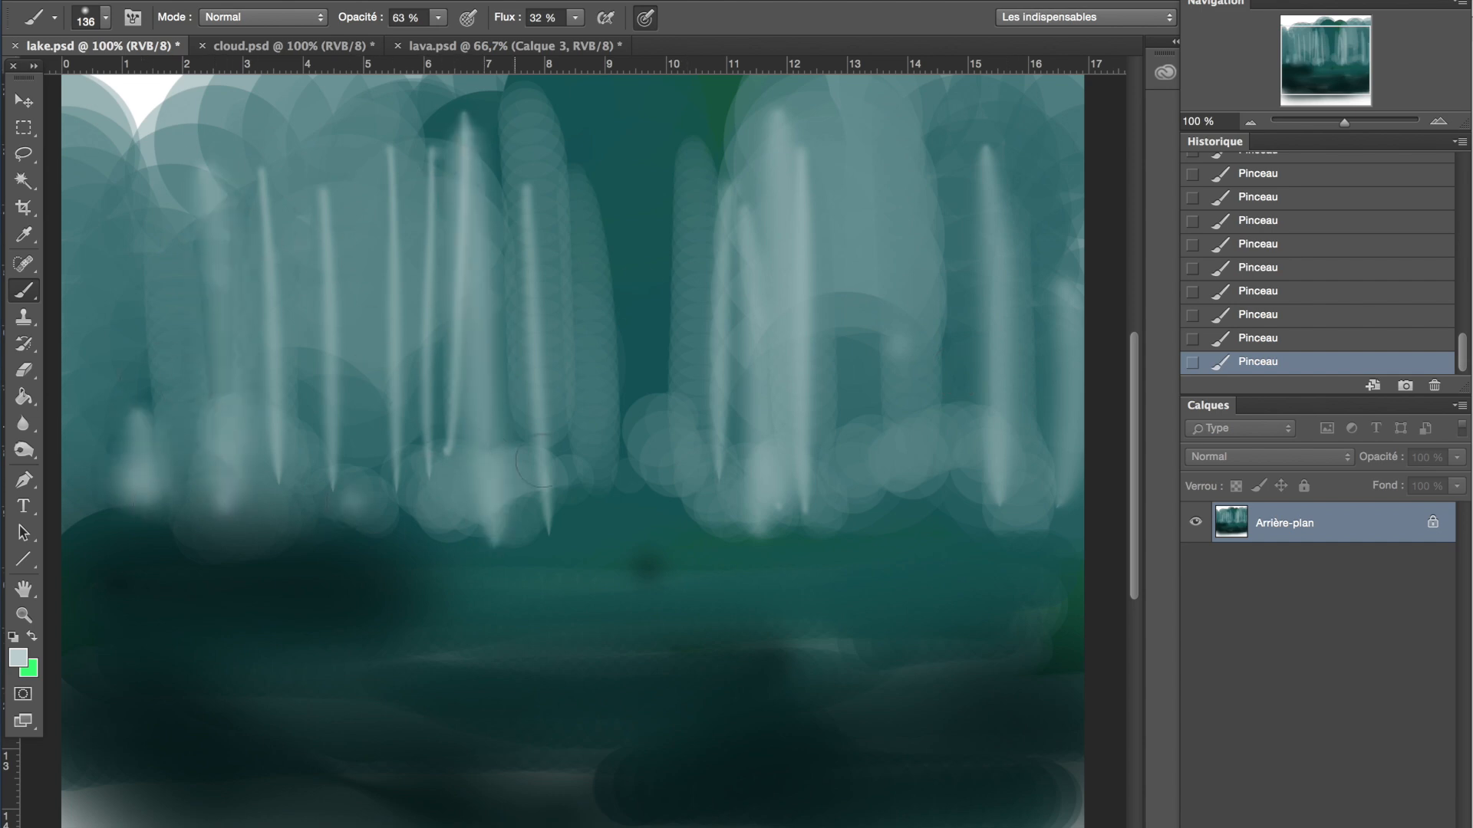
Choose the hard round brush with 100% opacity and 17% flow, and try pale dabs on the left bushes
{"action": "left_click", "coordinate": [105, 18]}
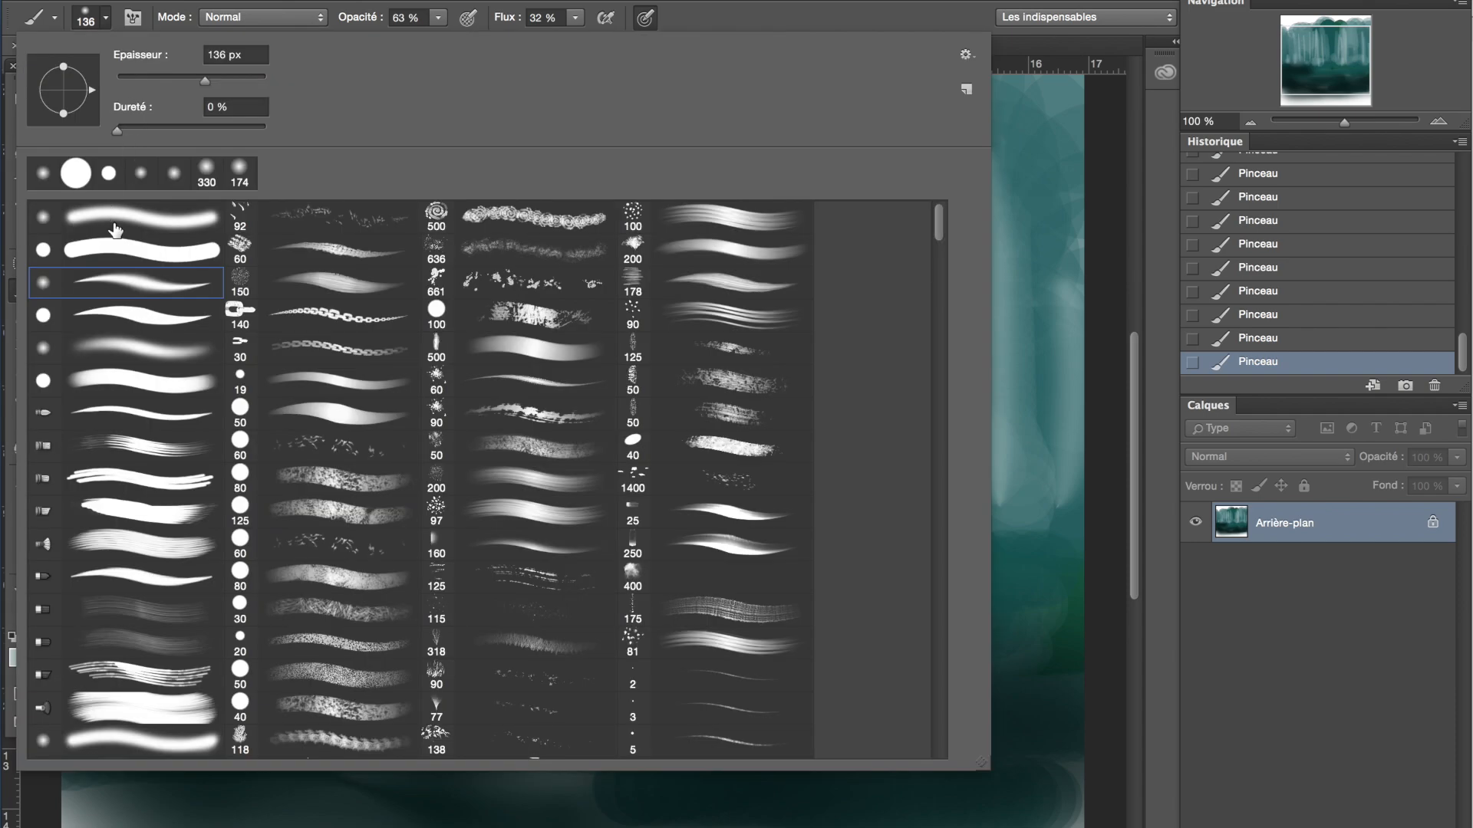
{"action": "left_click", "coordinate": [88, 175]}
{"action": "left_click", "coordinate": [725, 26]}
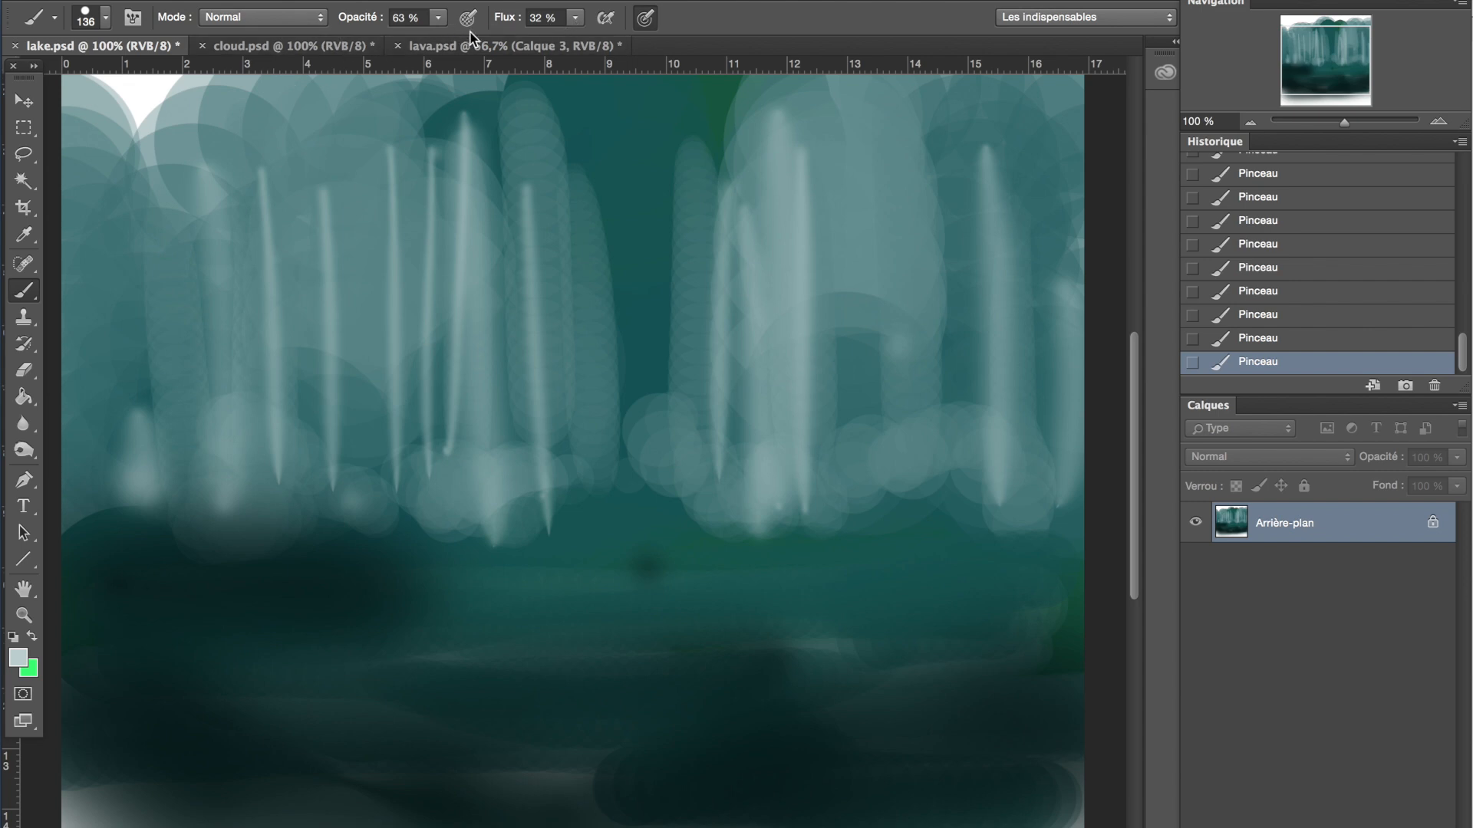
{"action": "left_click", "coordinate": [444, 23]}
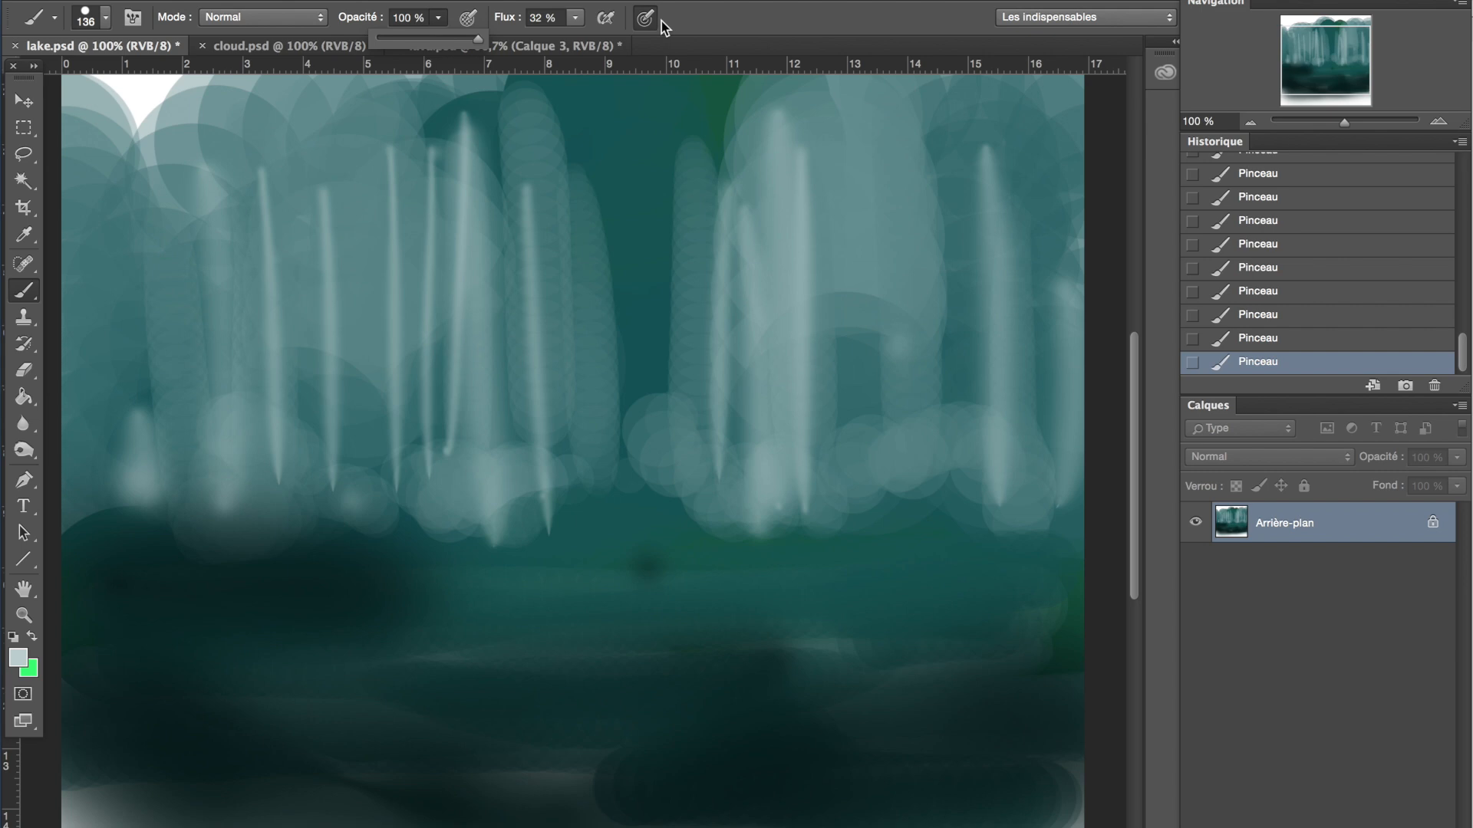
{"action": "left_click", "coordinate": [575, 22]}
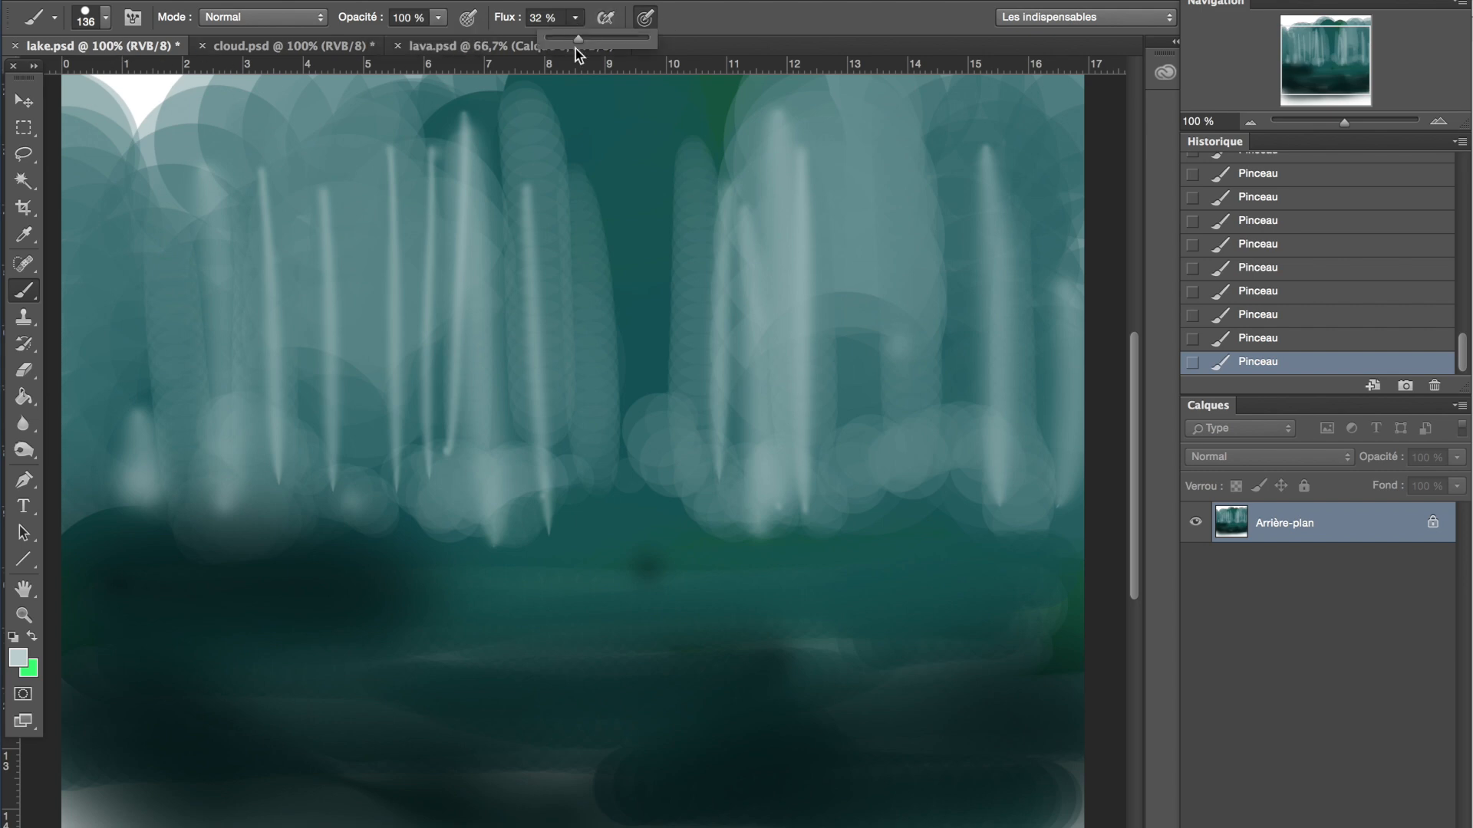
{"action": "left_click_drag", "start_coordinate": [568, 43], "coordinate": [563, 43]}
{"action": "left_click", "coordinate": [332, 531]}
{"action": "mouse_move", "coordinate": [233, 497]}
{"action": "left_mouse_down"}
{"action": "mouse_move", "coordinate": [231, 509]}
{"action": "mouse_move", "coordinate": [171, 507]}
{"action": "left_mouse_up"}
Set the brush opacity to 66% and undo the last pale bush dabs
{"action": "left_click", "coordinate": [106, 21]}
{"action": "left_click", "coordinate": [433, 23]}
{"action": "left_click", "coordinate": [433, 25]}
{"action": "type", "text": "66"}
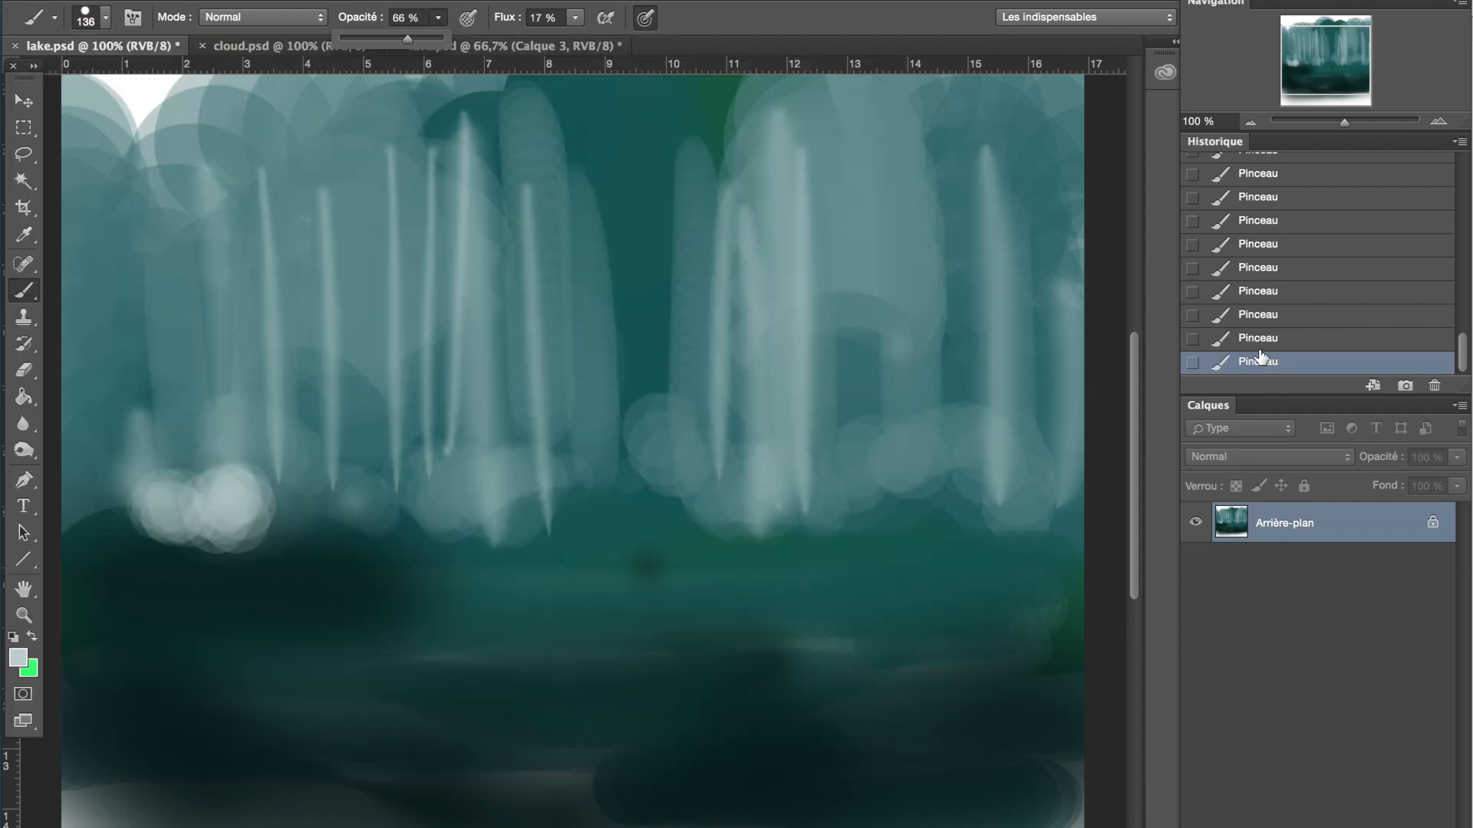
{"action": "left_click", "coordinate": [1256, 338]}
{"action": "left_click", "coordinate": [1254, 318]}
Paint overlapping pale rounded bushes along the whole shoreline with the hard brush
{"action": "left_click", "coordinate": [173, 519]}
{"action": "mouse_move", "coordinate": [146, 504]}
{"action": "left_mouse_down"}
{"action": "mouse_move", "coordinate": [267, 554]}
{"action": "mouse_move", "coordinate": [281, 524]}
{"action": "mouse_move", "coordinate": [347, 520]}
{"action": "mouse_move", "coordinate": [400, 570]}
{"action": "mouse_move", "coordinate": [475, 527]}
{"action": "mouse_move", "coordinate": [539, 519]}
{"action": "left_mouse_up"}
{"action": "left_click", "coordinate": [283, 514]}
{"action": "mouse_move", "coordinate": [745, 495]}
{"action": "left_mouse_down"}
{"action": "mouse_move", "coordinate": [675, 501]}
{"action": "mouse_move", "coordinate": [686, 478]}
{"action": "mouse_move", "coordinate": [786, 492]}
{"action": "mouse_move", "coordinate": [914, 547]}
{"action": "mouse_move", "coordinate": [1029, 537]}
{"action": "mouse_move", "coordinate": [1016, 520]}
{"action": "mouse_move", "coordinate": [895, 502]}
{"action": "mouse_move", "coordinate": [781, 555]}
{"action": "mouse_move", "coordinate": [764, 523]}
{"action": "mouse_move", "coordinate": [665, 547]}
{"action": "mouse_move", "coordinate": [720, 472]}
{"action": "left_mouse_up"}
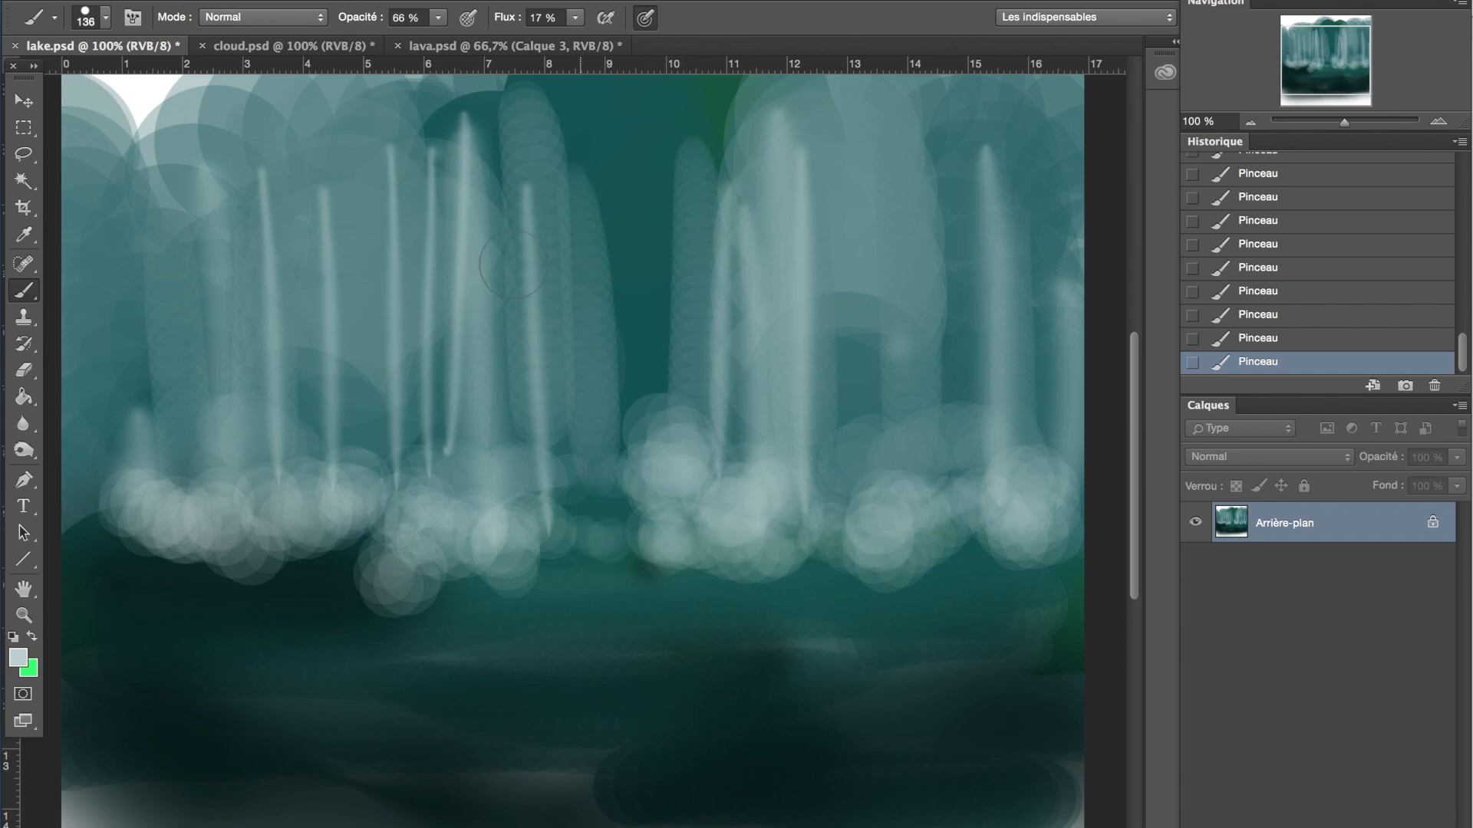
Reduce the hard brush to 39 px and paint pale curved grass blades over the shoreline bushes
{"action": "left_click", "coordinate": [105, 17]}
{"action": "left_click_drag", "start_coordinate": [169, 80], "coordinate": [148, 85]}
{"action": "left_click", "coordinate": [735, 18]}
{"action": "left_click_drag", "start_coordinate": [114, 454], "coordinate": [153, 510]}
{"action": "left_click_drag", "start_coordinate": [199, 437], "coordinate": [165, 534]}
{"action": "mouse_move", "coordinate": [217, 493]}
{"action": "left_mouse_down"}
{"action": "mouse_move", "coordinate": [133, 556]}
{"action": "mouse_move", "coordinate": [178, 538]}
{"action": "mouse_move", "coordinate": [219, 553]}
{"action": "left_mouse_up"}
{"action": "mouse_move", "coordinate": [474, 546]}
{"action": "left_mouse_down"}
{"action": "mouse_move", "coordinate": [510, 497]}
{"action": "mouse_move", "coordinate": [664, 530]}
{"action": "mouse_move", "coordinate": [705, 521]}
{"action": "left_mouse_up"}
{"action": "mouse_move", "coordinate": [732, 587]}
{"action": "left_mouse_down"}
{"action": "mouse_move", "coordinate": [790, 594]}
{"action": "mouse_move", "coordinate": [867, 537]}
{"action": "mouse_move", "coordinate": [989, 583]}
{"action": "left_mouse_up"}
{"action": "mouse_move", "coordinate": [913, 477]}
{"action": "left_mouse_down"}
{"action": "mouse_move", "coordinate": [980, 455]}
{"action": "mouse_move", "coordinate": [1025, 502]}
{"action": "mouse_move", "coordinate": [887, 486]}
{"action": "mouse_move", "coordinate": [990, 533]}
{"action": "mouse_move", "coordinate": [861, 470]}
{"action": "mouse_move", "coordinate": [898, 432]}
{"action": "mouse_move", "coordinate": [1008, 493]}
{"action": "mouse_move", "coordinate": [935, 501]}
{"action": "left_mouse_up"}
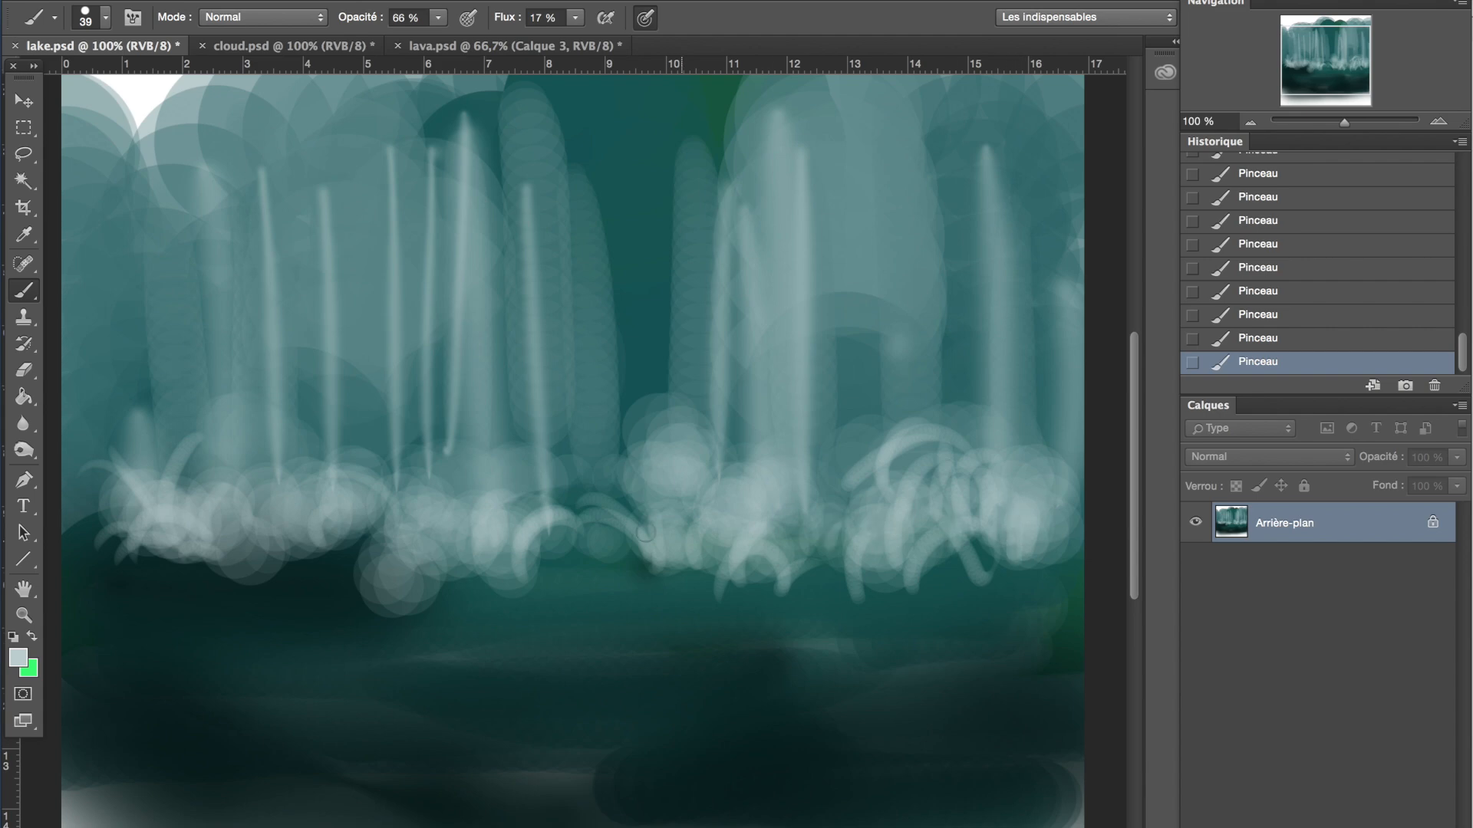
{"action": "left_click_drag", "start_coordinate": [666, 535], "coordinate": [597, 566]}
Dot small pale highlights and short dashes across the dark water surface
{"action": "left_click_drag", "start_coordinate": [230, 616], "coordinate": [263, 635]}
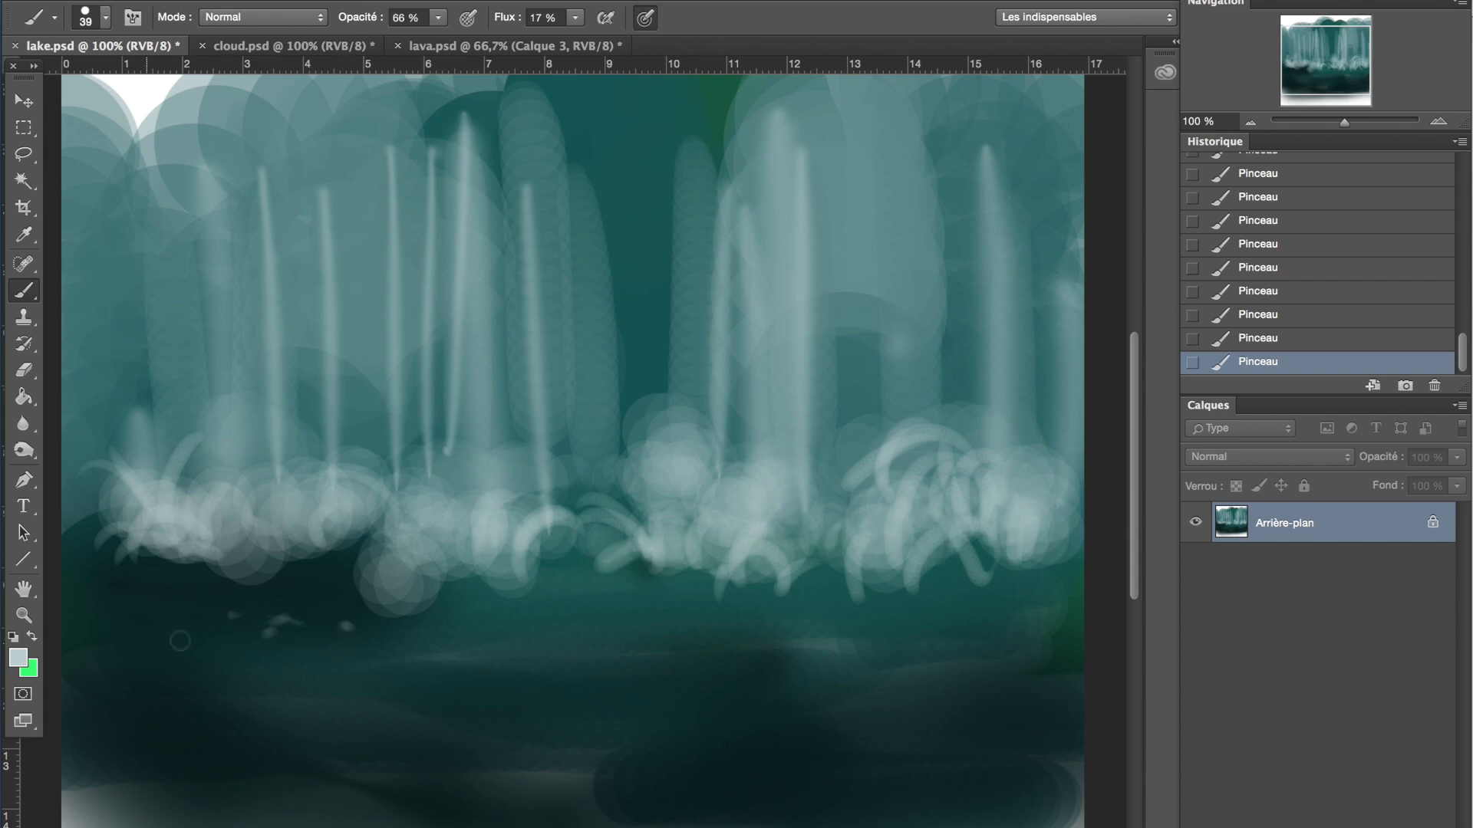
{"action": "left_click_drag", "start_coordinate": [353, 627], "coordinate": [391, 629]}
{"action": "left_click", "coordinate": [541, 614]}
{"action": "left_click_drag", "start_coordinate": [636, 606], "coordinate": [654, 610]}
{"action": "left_click_drag", "start_coordinate": [744, 616], "coordinate": [767, 624]}
{"action": "left_click_drag", "start_coordinate": [653, 644], "coordinate": [682, 642]}
{"action": "left_click_drag", "start_coordinate": [704, 629], "coordinate": [723, 626]}
{"action": "left_click_drag", "start_coordinate": [845, 619], "coordinate": [873, 627]}
{"action": "left_click_drag", "start_coordinate": [768, 624], "coordinate": [836, 639]}
{"action": "left_click", "coordinate": [583, 679]}
{"action": "mouse_move", "coordinate": [681, 665]}
{"action": "left_mouse_down"}
{"action": "mouse_move", "coordinate": [705, 662]}
{"action": "mouse_move", "coordinate": [681, 694]}
{"action": "left_mouse_up"}
{"action": "left_click", "coordinate": [695, 702]}
{"action": "left_click_drag", "start_coordinate": [487, 742], "coordinate": [523, 735]}
{"action": "left_click", "coordinate": [468, 748]}
{"action": "left_click", "coordinate": [346, 754]}
{"action": "left_click", "coordinate": [905, 696]}
{"action": "left_click", "coordinate": [916, 706]}
{"action": "left_click_drag", "start_coordinate": [829, 699], "coordinate": [743, 703]}
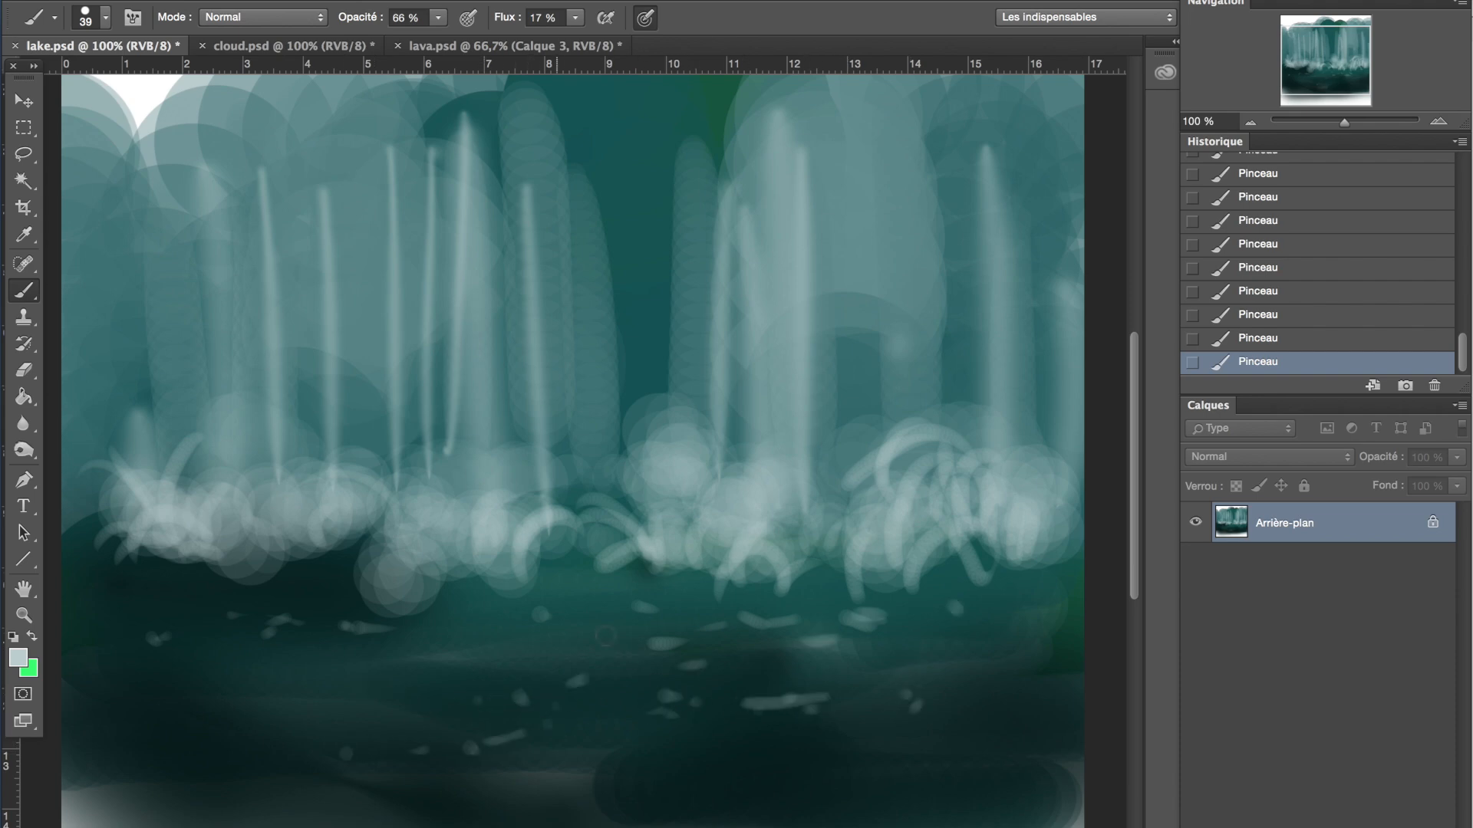
Paint long thin, slightly slanted reflection lines across the middle of the dark water
{"action": "left_click_drag", "start_coordinate": [372, 681], "coordinate": [453, 673]}
{"action": "left_click_drag", "start_coordinate": [565, 640], "coordinate": [598, 637]}
{"action": "left_click_drag", "start_coordinate": [664, 635], "coordinate": [832, 617]}
{"action": "left_click_drag", "start_coordinate": [453, 650], "coordinate": [867, 618]}
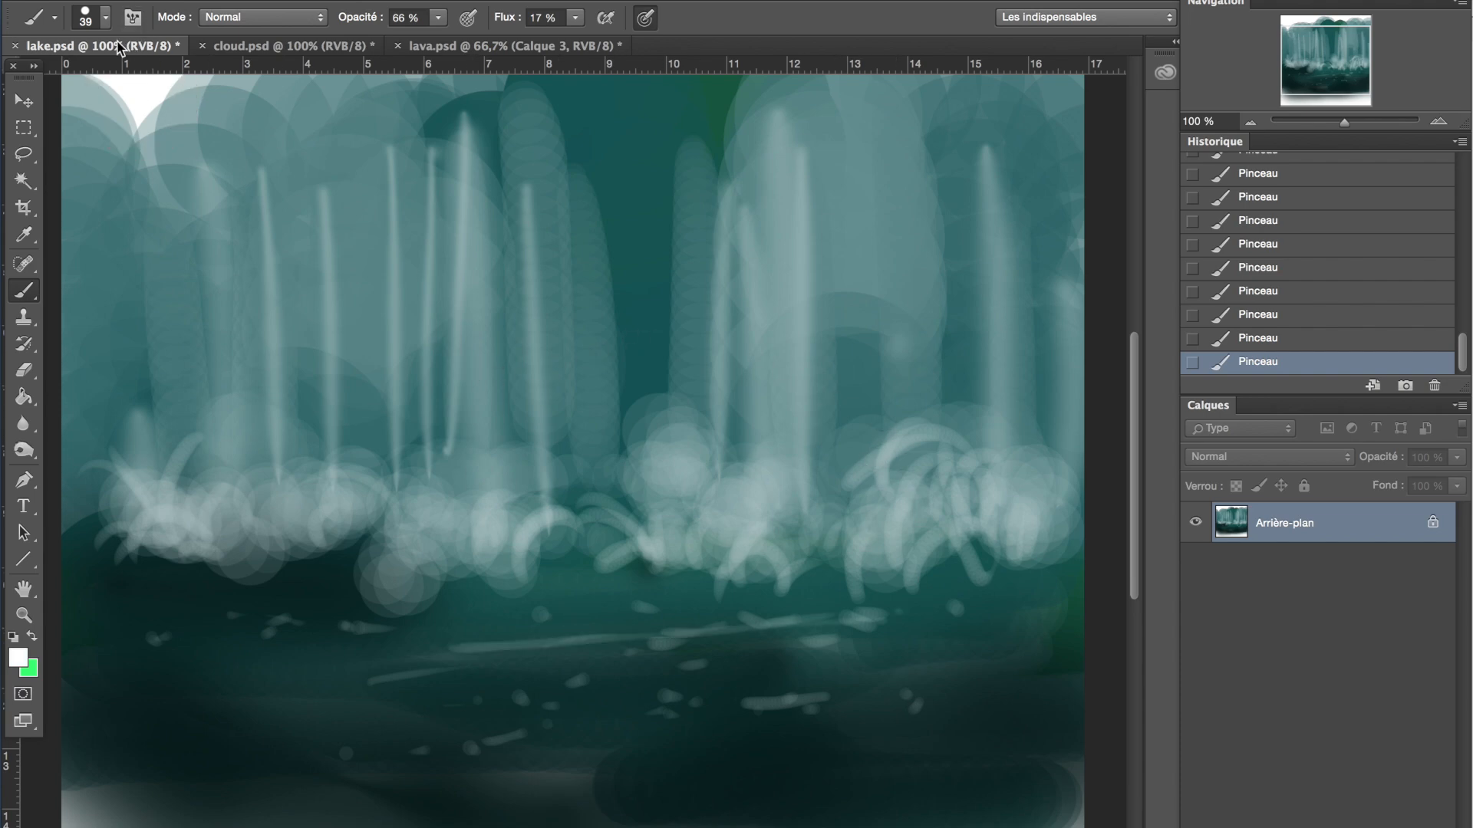
Enlarge the brush to 1301 px and set its opacity to 18% and flow to 1%
{"action": "left_click", "coordinate": [105, 17]}
{"action": "left_click", "coordinate": [153, 315]}
{"action": "left_click_drag", "start_coordinate": [190, 89], "coordinate": [250, 94]}
{"action": "left_click", "coordinate": [438, 17]}
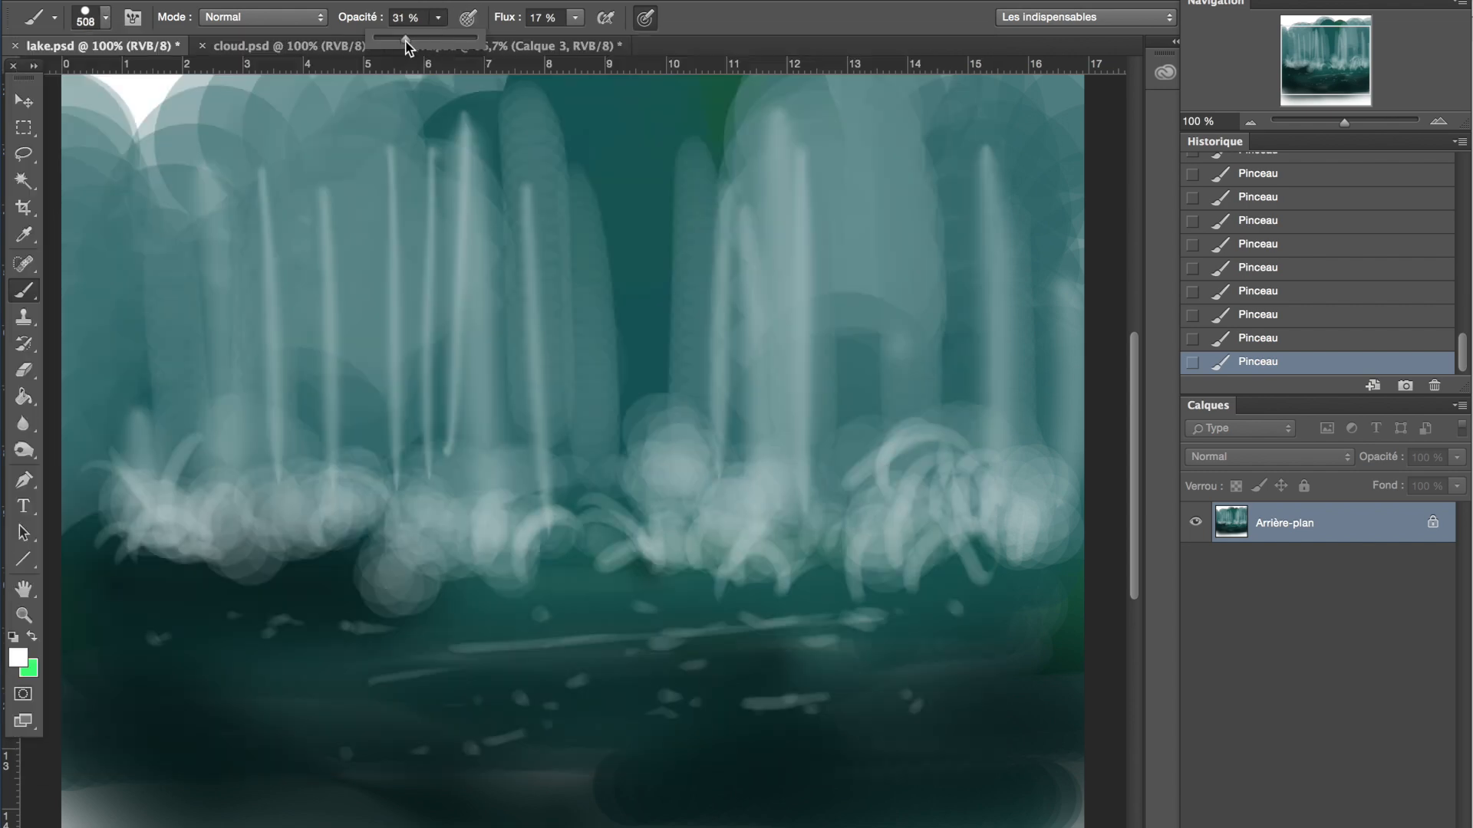
{"action": "left_click_drag", "start_coordinate": [404, 44], "coordinate": [392, 44]}
{"action": "left_click", "coordinate": [575, 17]}
{"action": "left_click", "coordinate": [105, 17]}
{"action": "left_click", "coordinate": [105, 17]}
{"action": "key", "text": "Return"}
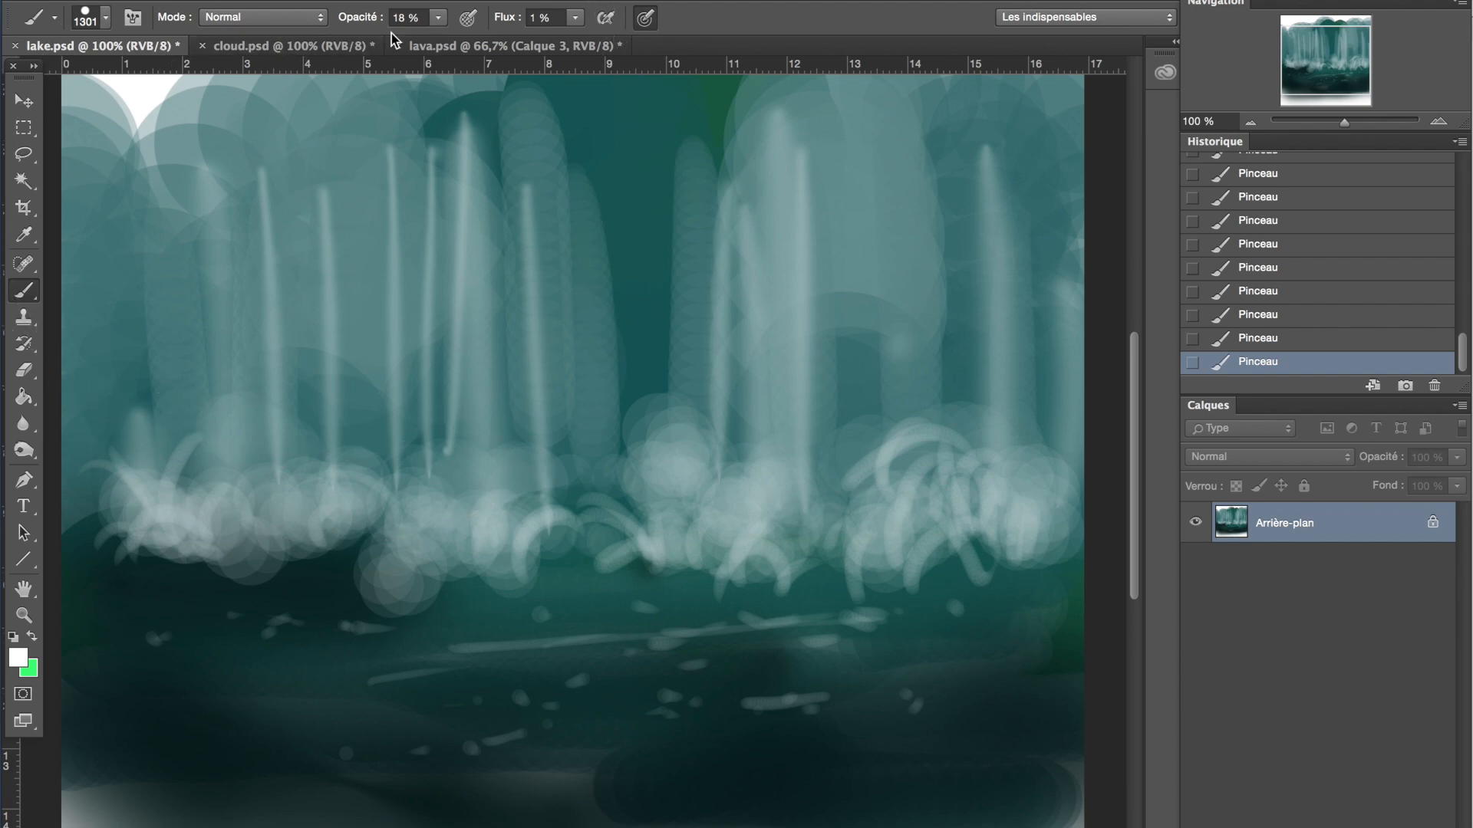
Brush a white haze over the treetops with 16% flow and reduce the soft brush to 371 px
{"action": "left_click", "coordinate": [575, 17]}
{"action": "left_click_drag", "start_coordinate": [594, 44], "coordinate": [596, 44]}
{"action": "left_click", "coordinate": [105, 17]}
{"action": "left_click", "coordinate": [105, 17]}
{"action": "left_click_drag", "start_coordinate": [250, 82], "coordinate": [206, 80]}
{"action": "key", "text": "Return"}
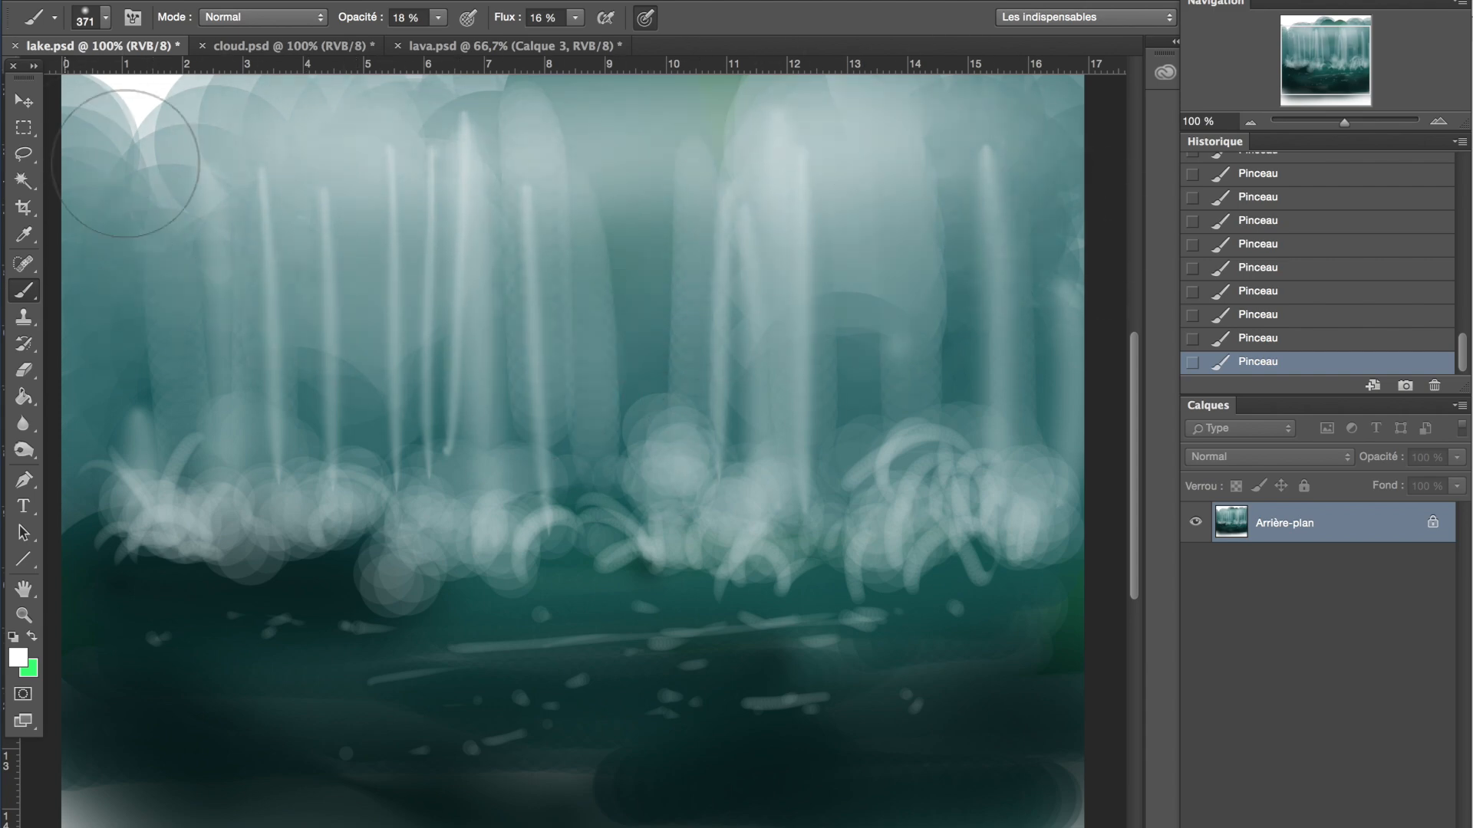
Review the whole lake painting, then display the cloud and lava documents for comparison
{"action": "left_click", "coordinate": [1250, 121]}
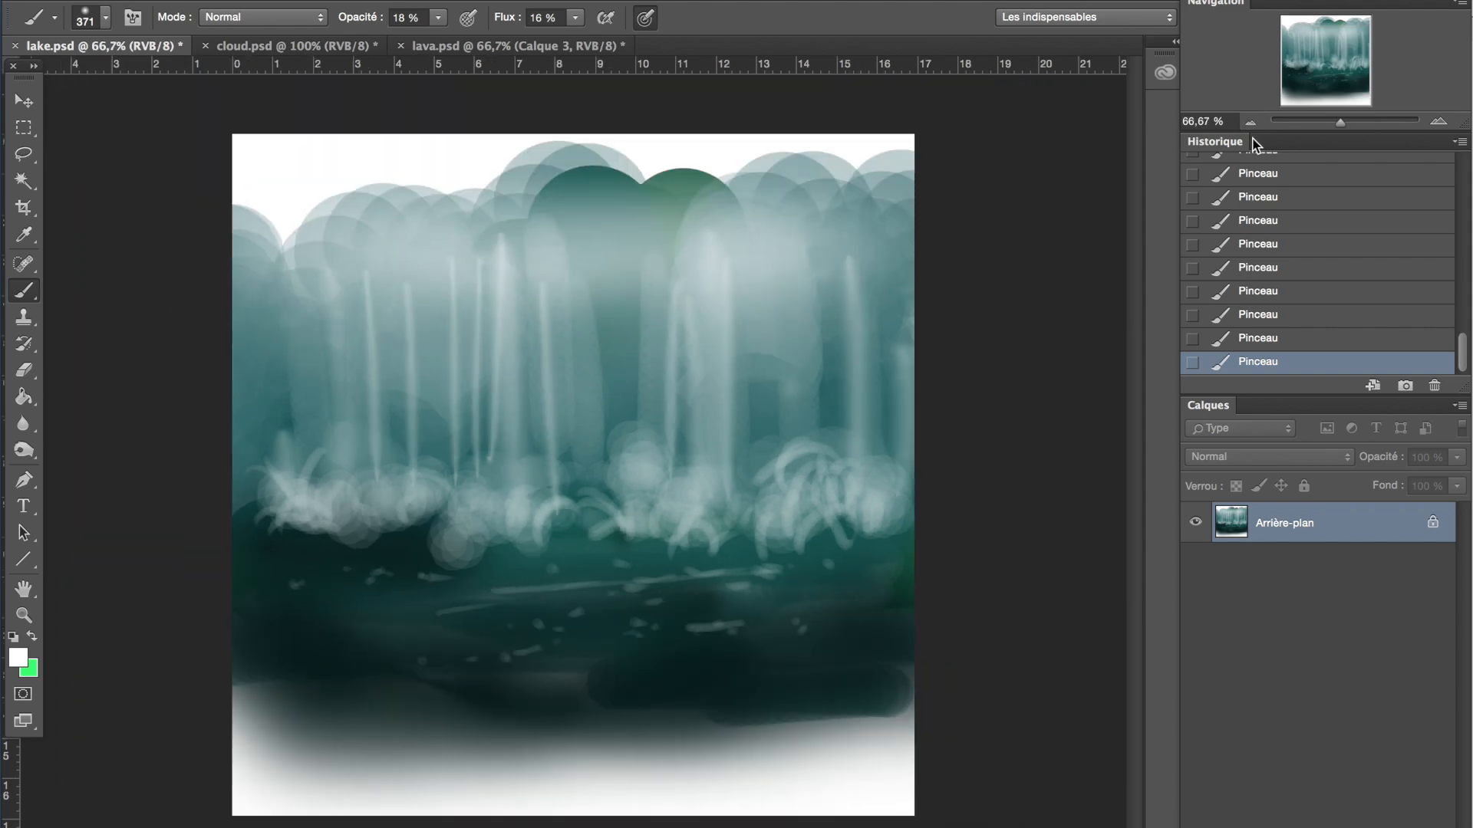
{"action": "left_click", "coordinate": [1440, 121]}
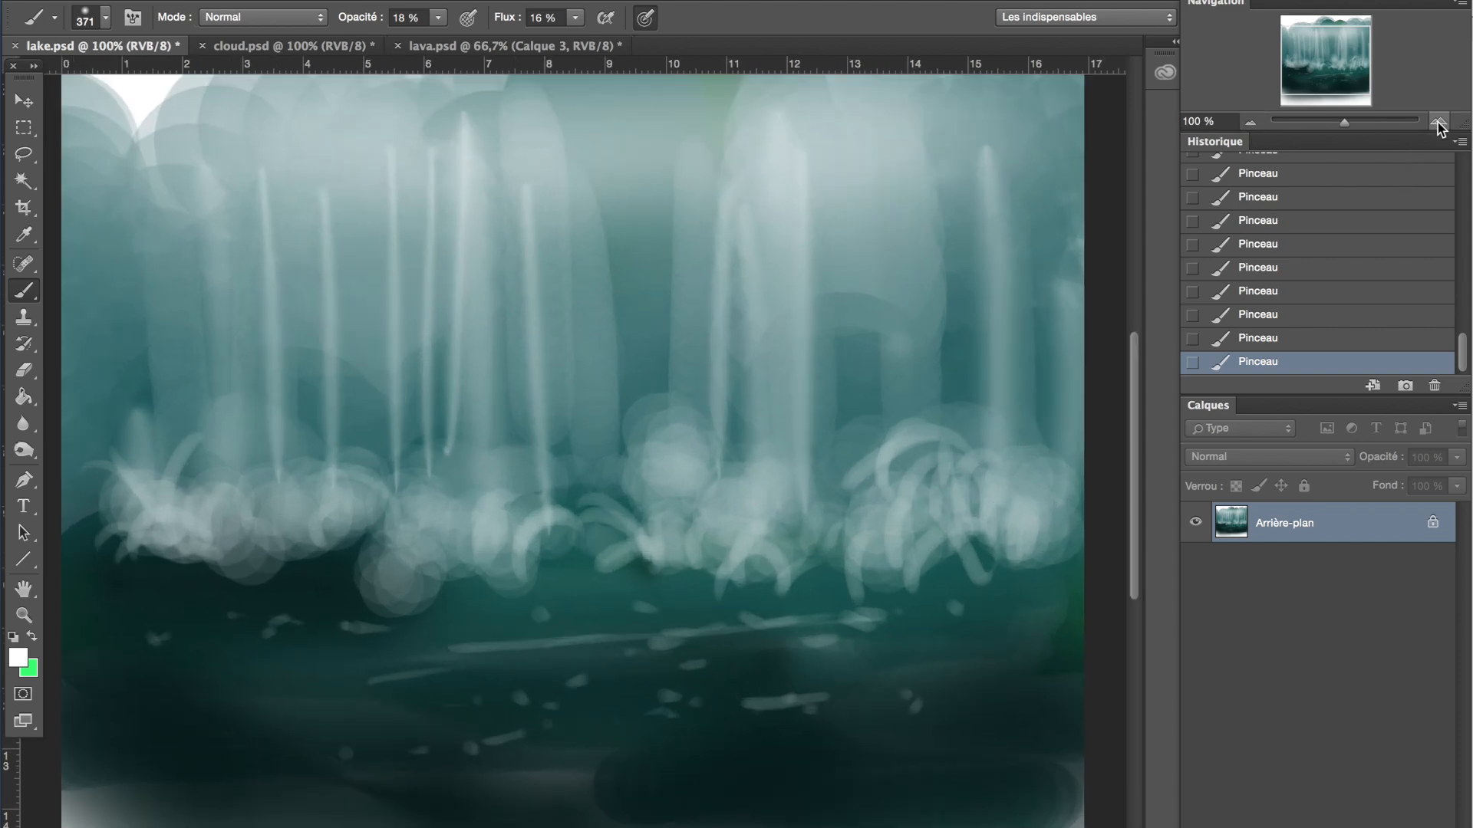
{"action": "left_click", "coordinate": [281, 48]}
{"action": "left_click", "coordinate": [480, 47]}
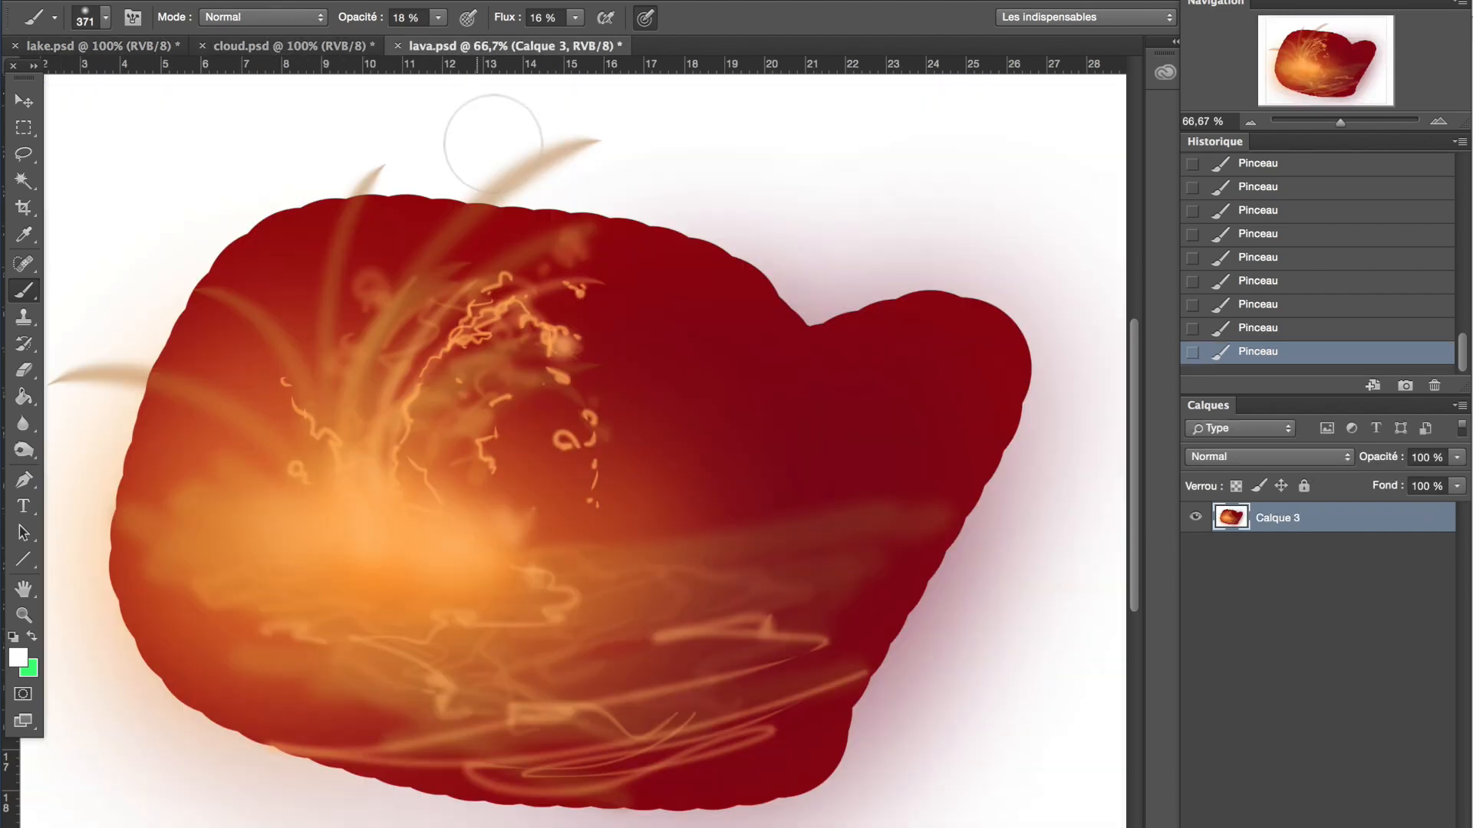